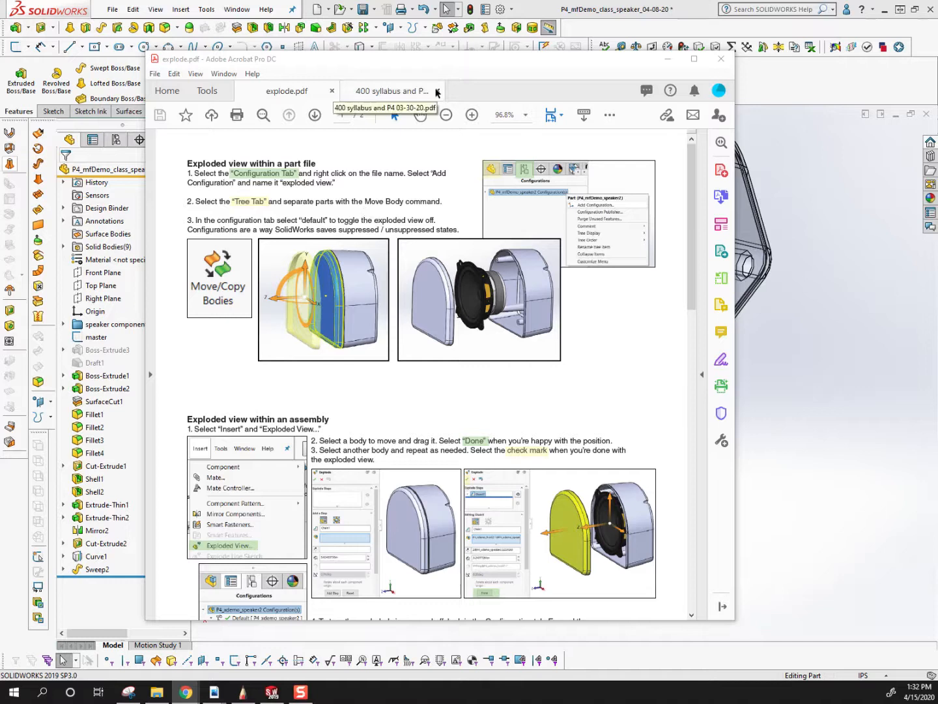
Read the instructions for an exploded view within a part file in explode.pdf, and return to the speaker part in SolidWorks.
scroll(274, 372, "down", 1)
scroll(273, 372, "up", 1)
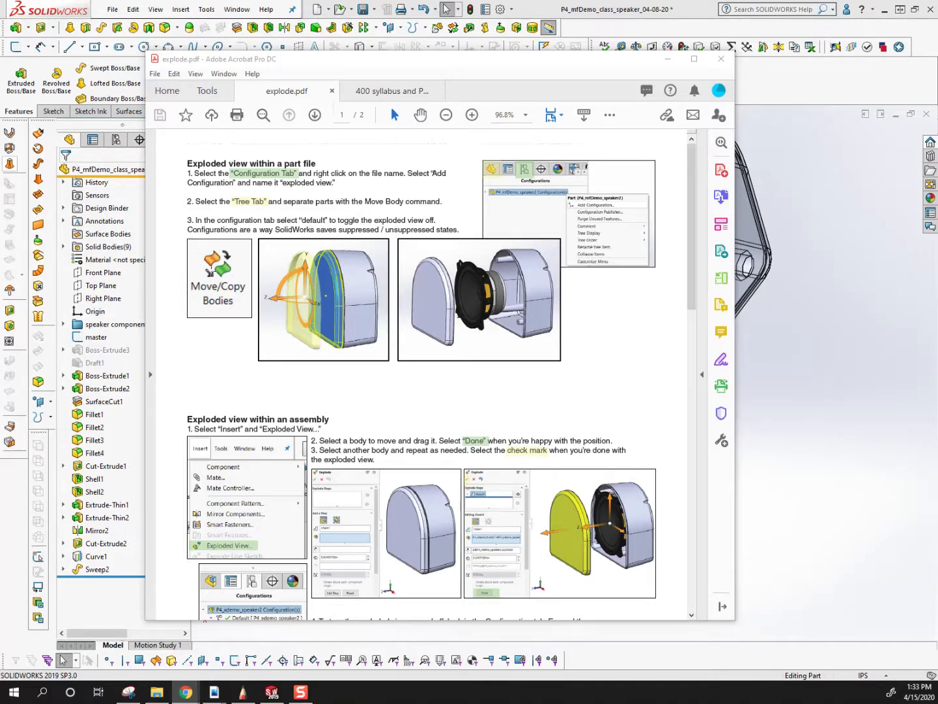
mouse_move(499, 60)
left_mouse_down()
mouse_move(0, 44)
mouse_move(449, 86)
mouse_move(506, 64)
left_mouse_up()
left_click_drag(200, 177, 346, 189)
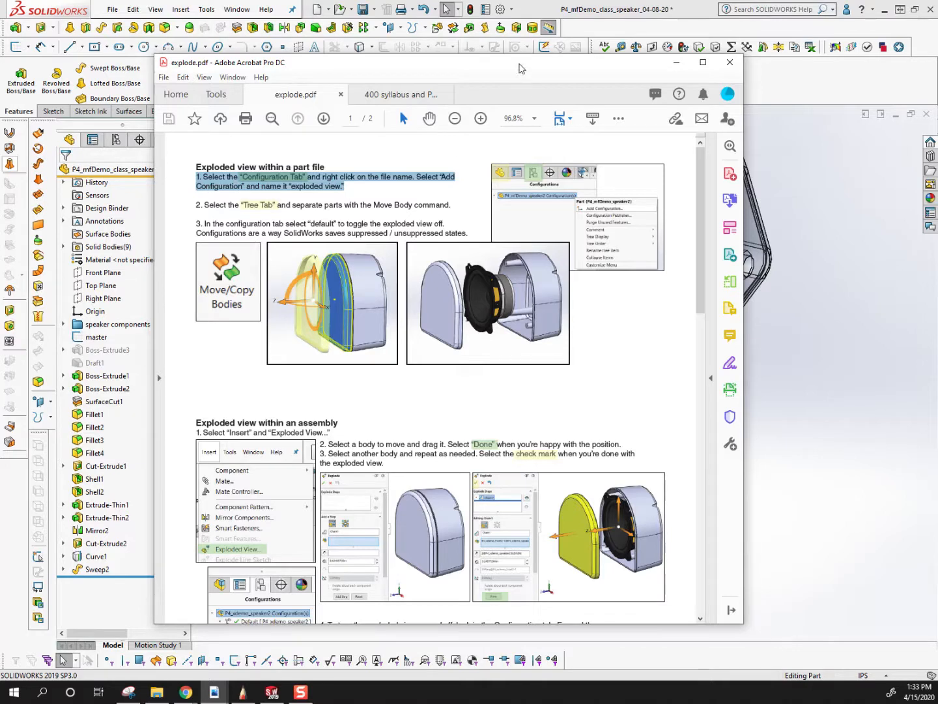
left_click(204, 177)
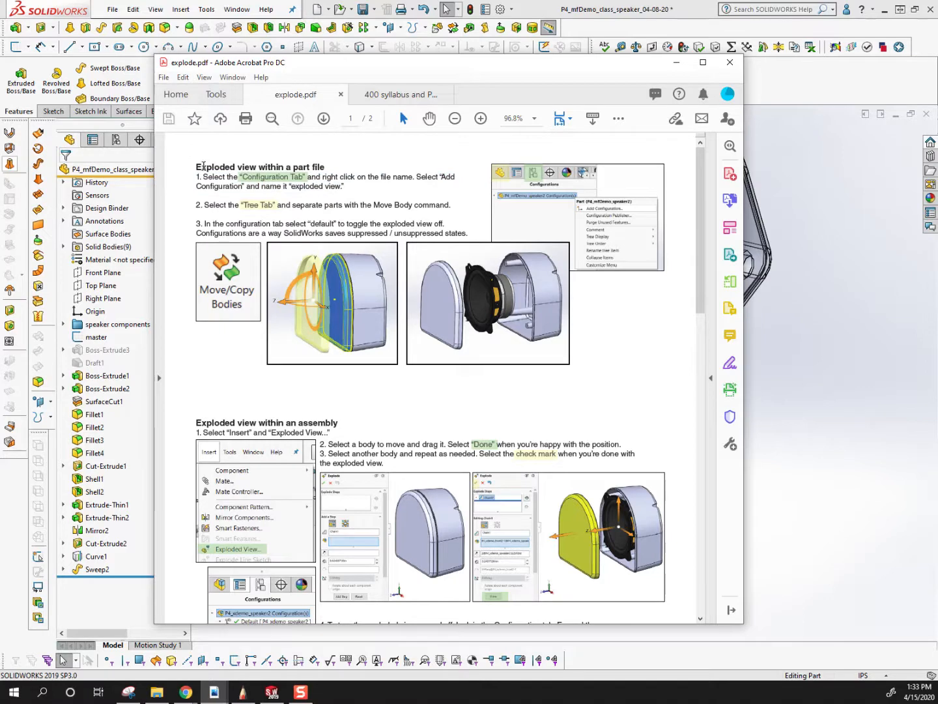
left_click_drag(195, 178, 338, 177)
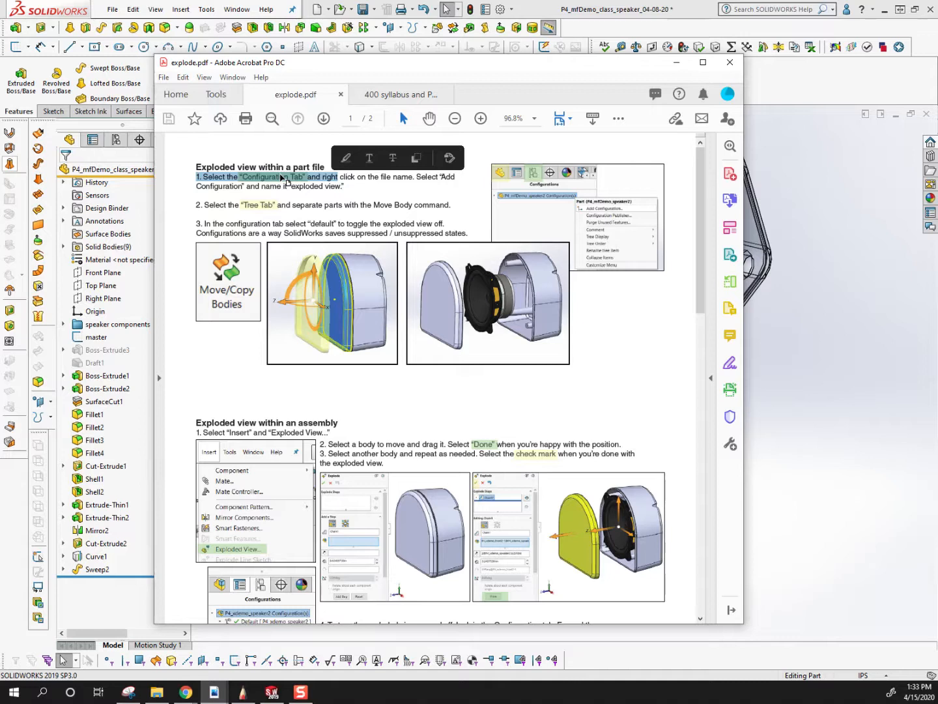
left_click_drag(441, 63, 0, 114)
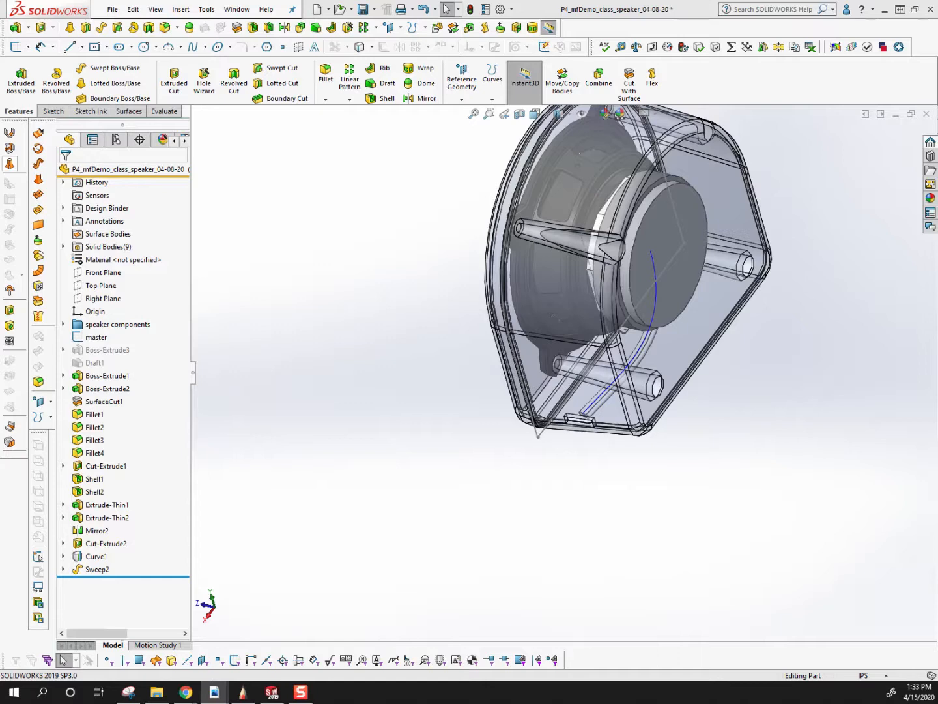
Inspect the transparent speaker enclosure and its internal components from several angles.
left_click(334, 367)
scroll(360, 387, "up", 4)
scroll(663, 241, "down", 3)
middle_click_drag(381, 324, 441, 242)
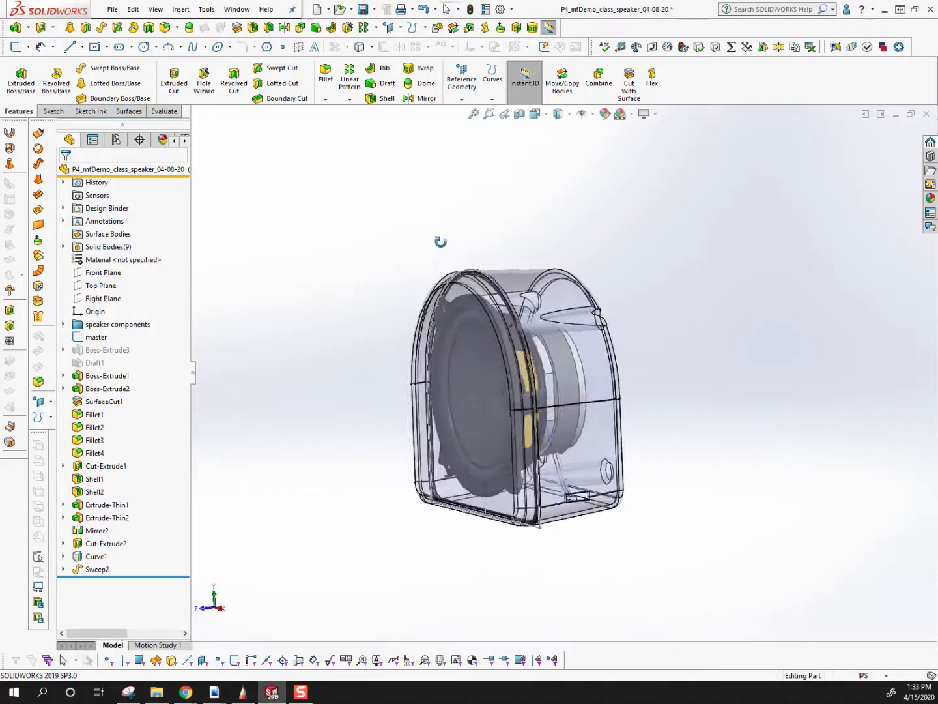
scroll(637, 316, "down", 2)
middle_click_drag(596, 396, 579, 383)
scroll(579, 384, "up", 2)
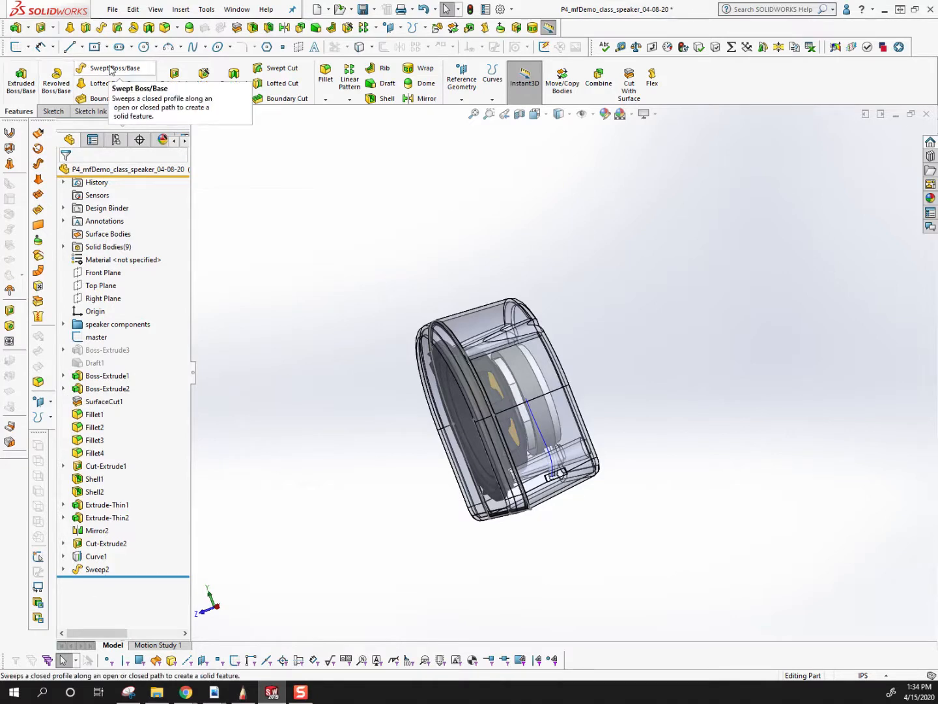
Add a new configuration named "explode" to the speaker part.
left_click(101, 143)
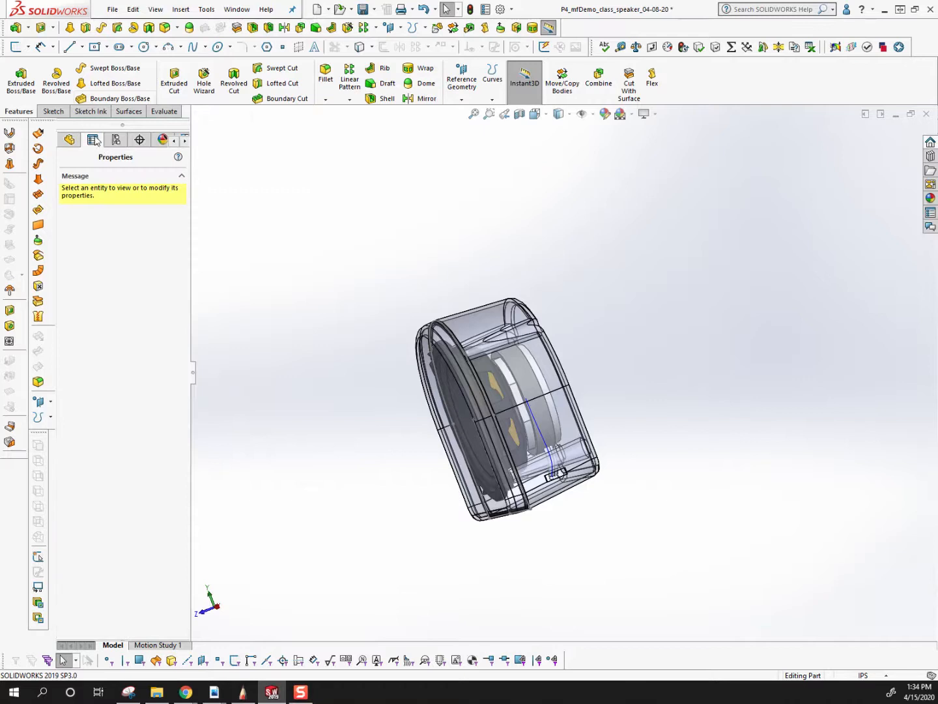
left_click(113, 142)
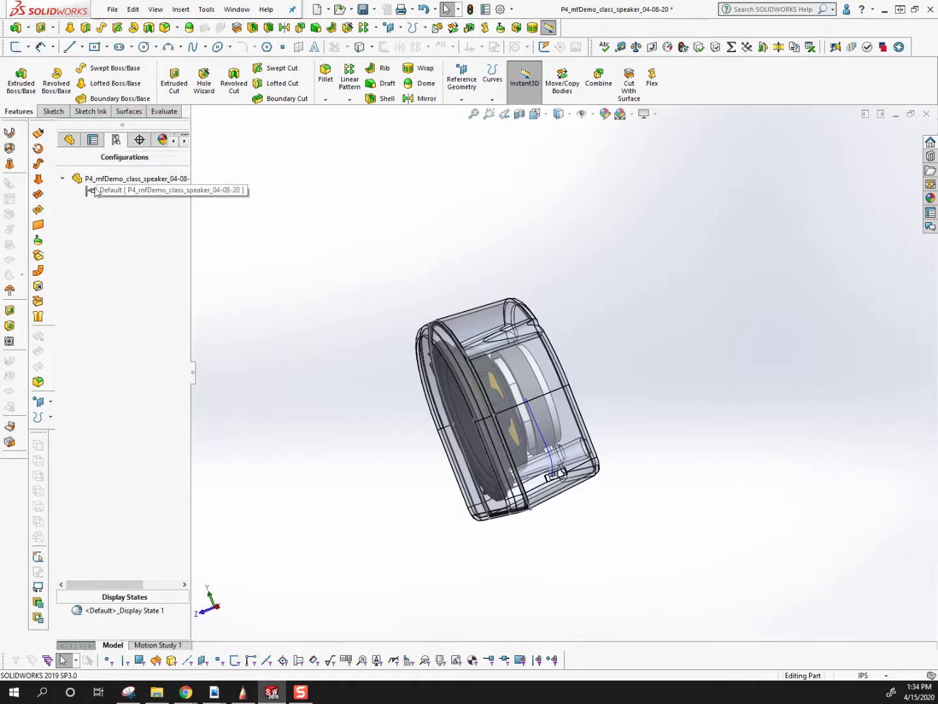
left_click(87, 180)
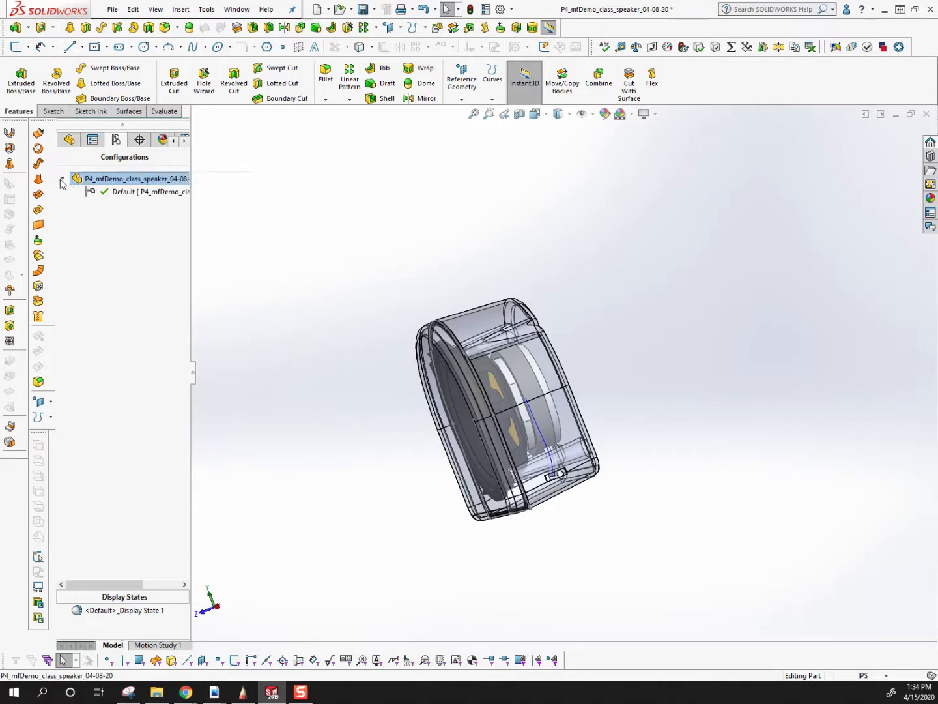
right_click(85, 179)
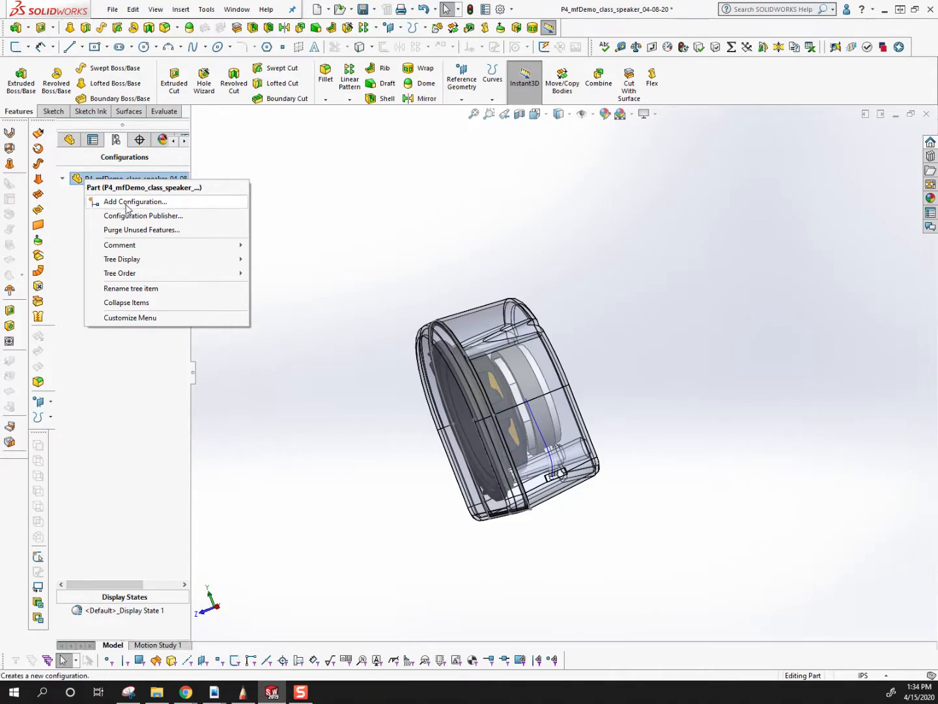
left_click(284, 170)
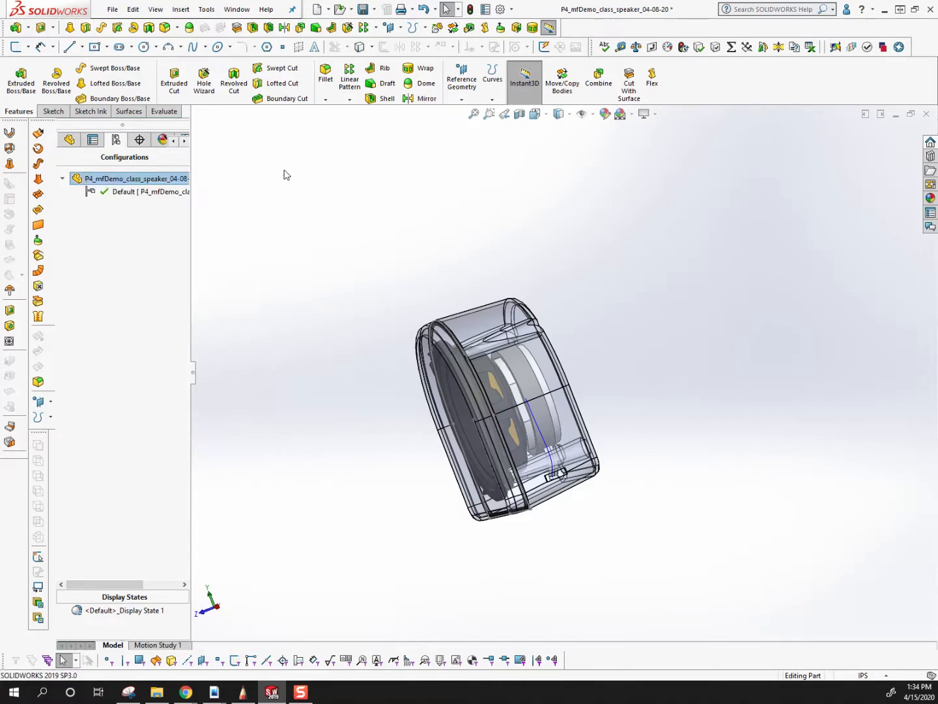
right_click(111, 178)
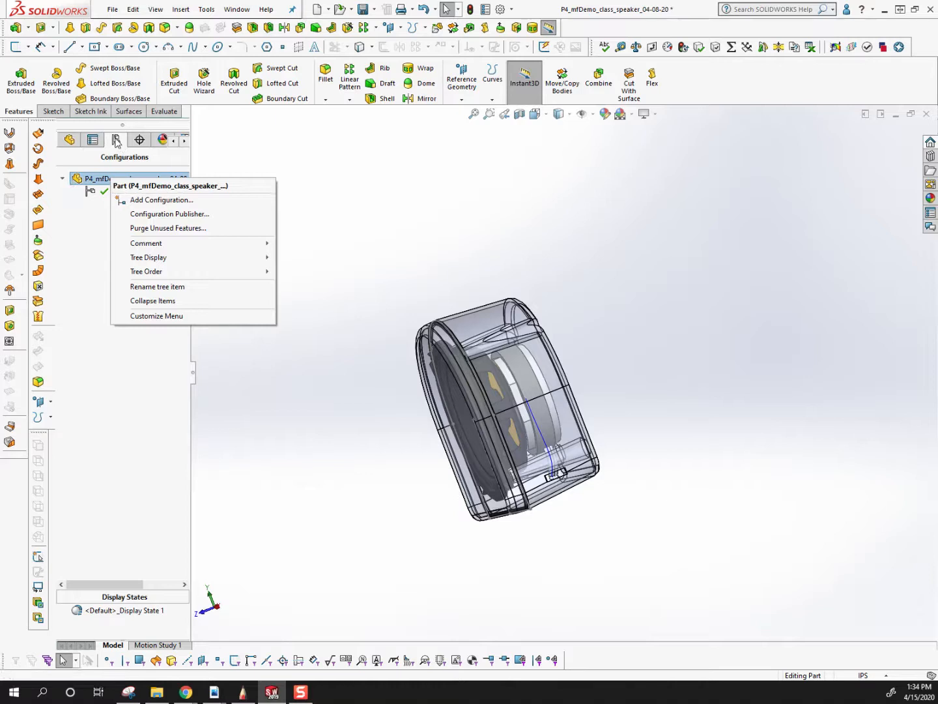
left_click(155, 202)
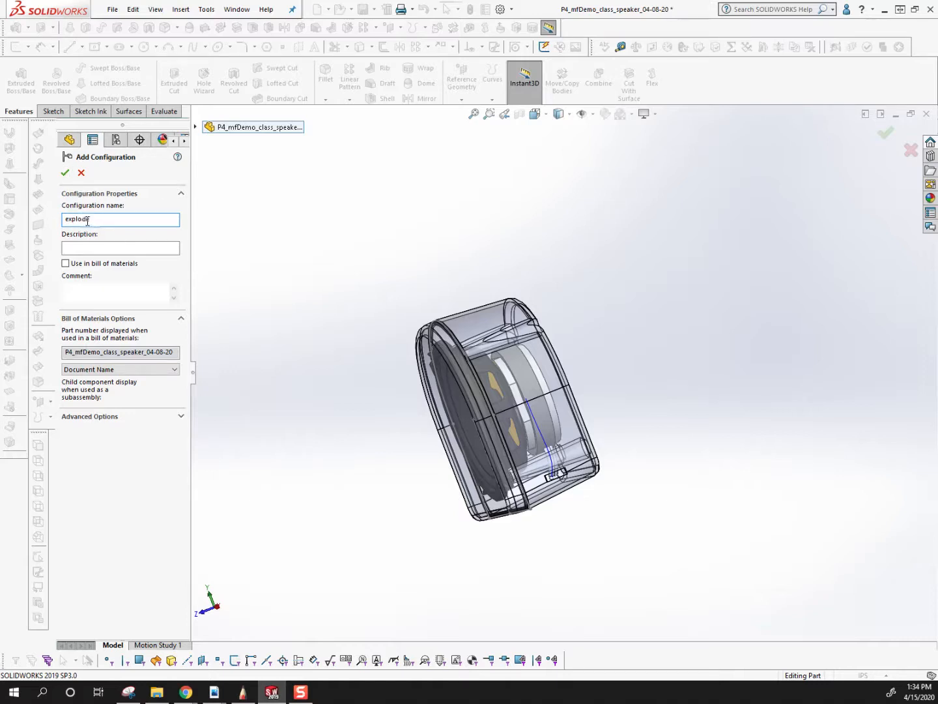
left_click(66, 174)
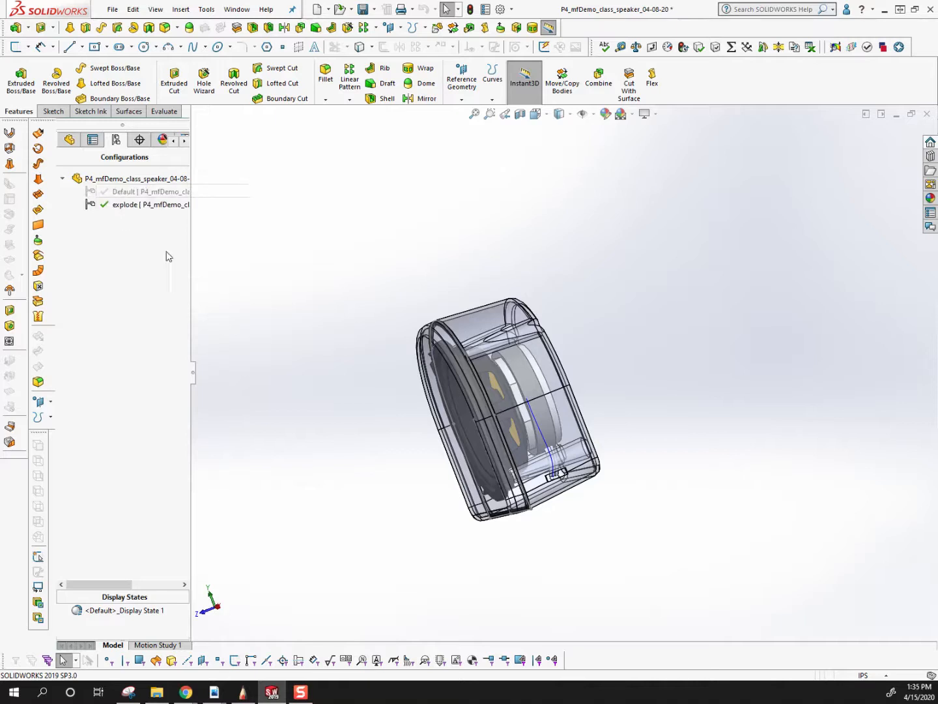
Translate the speaker's front cover body about 1.79 in along Z, away from the housing, with Move/Copy Bodies and without copying it.
left_click(72, 141)
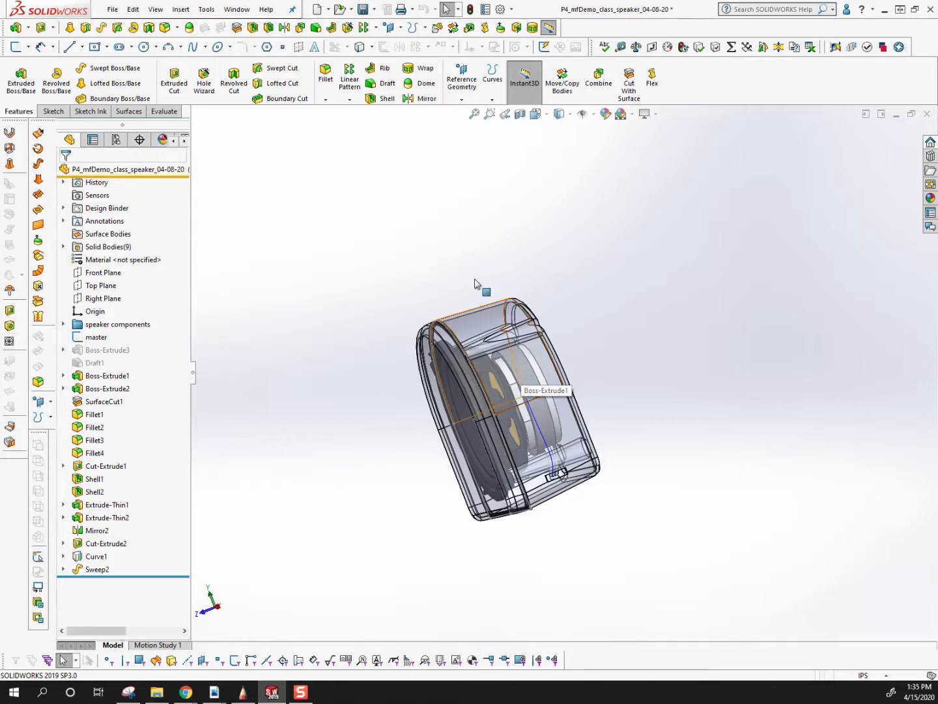
left_click(115, 139)
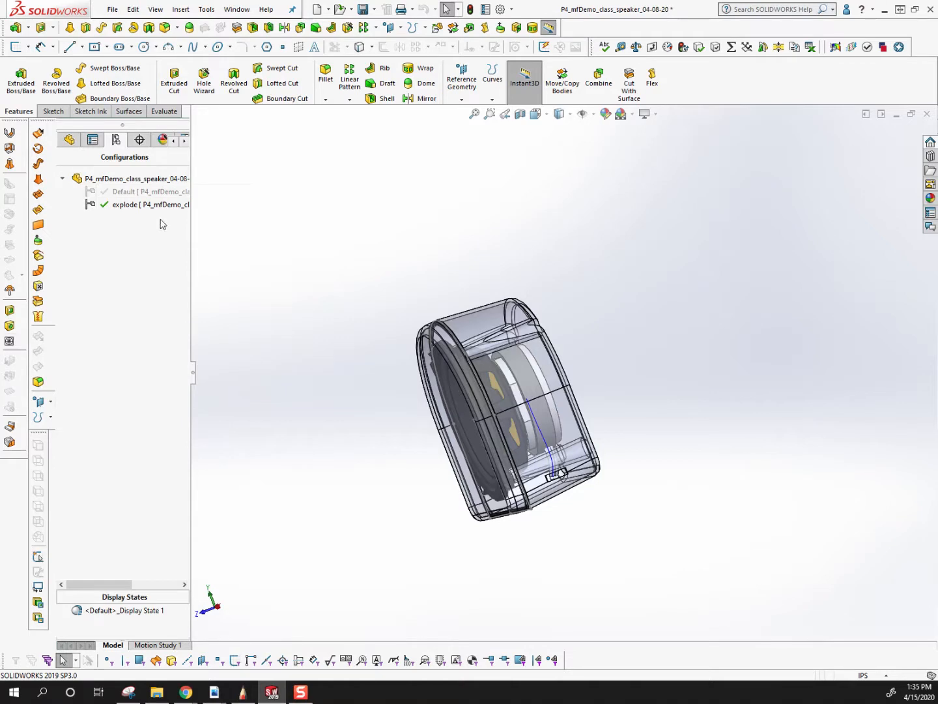
left_click(66, 140)
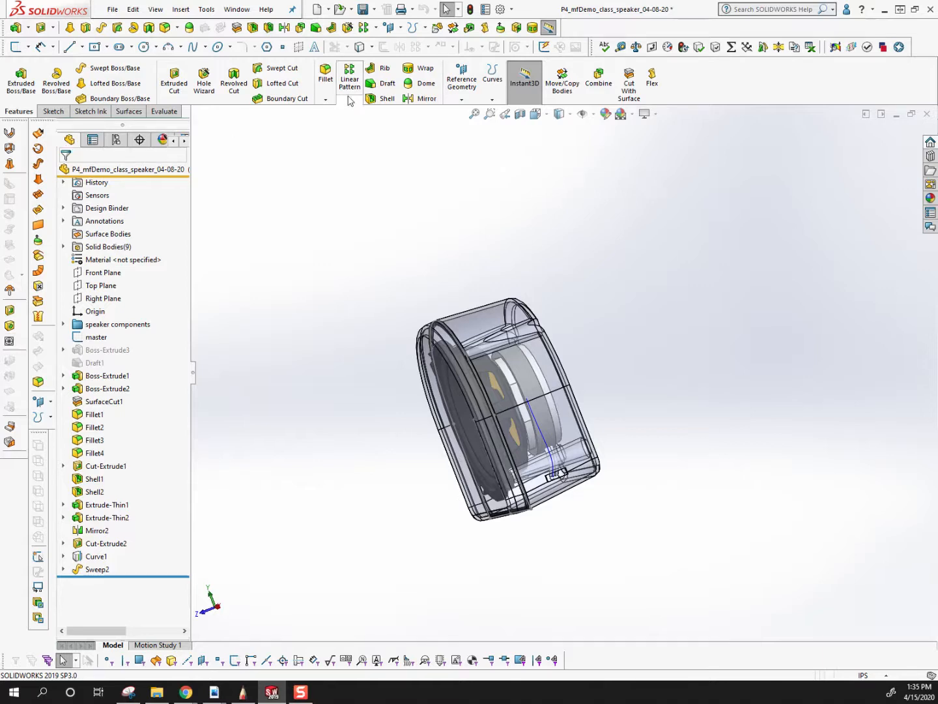
left_click(555, 87)
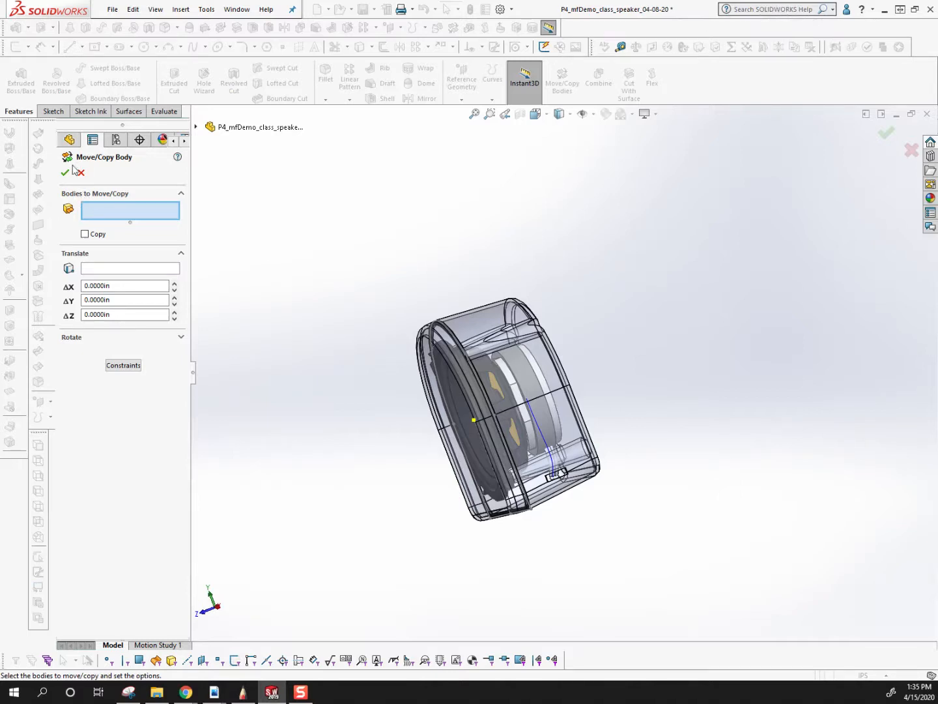
left_click(451, 342)
middle_click_drag(529, 414, 522, 443)
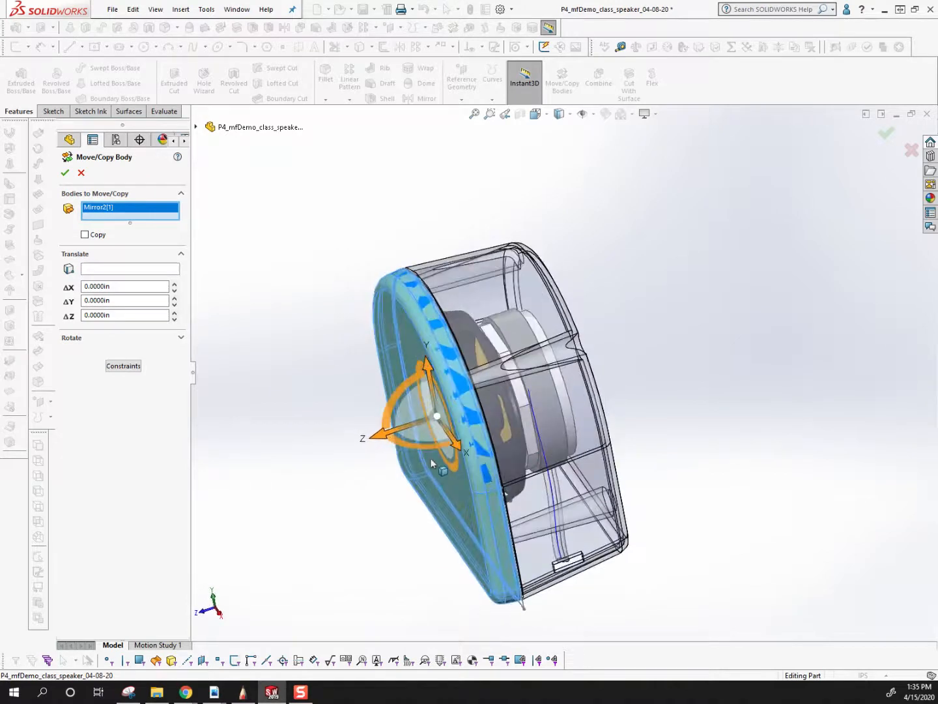
middle_click_drag(455, 401, 414, 391)
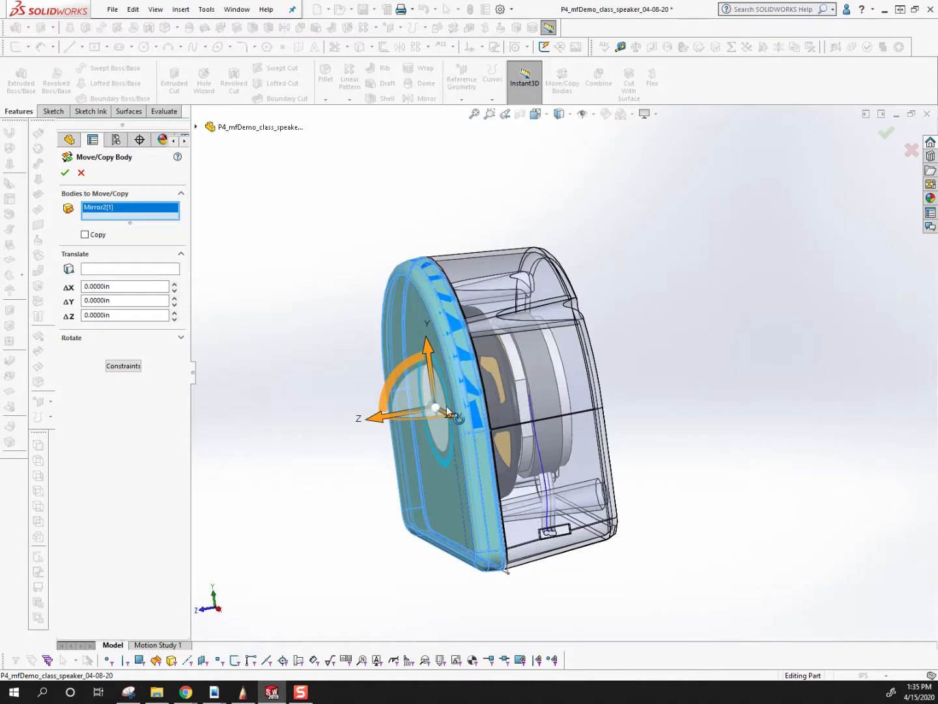
left_click_drag(375, 419, 294, 436)
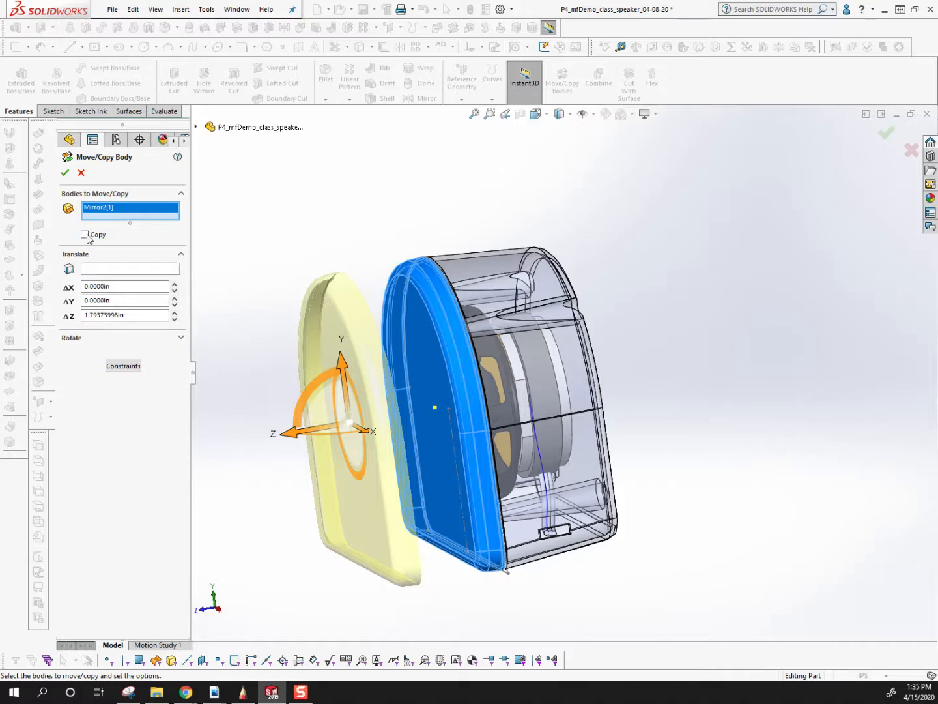
left_click(64, 174)
Translate the rear housing body about -2.30 in along Z with Move/Copy Bodies, away from the speaker driver.
middle_click_drag(306, 281, 399, 391)
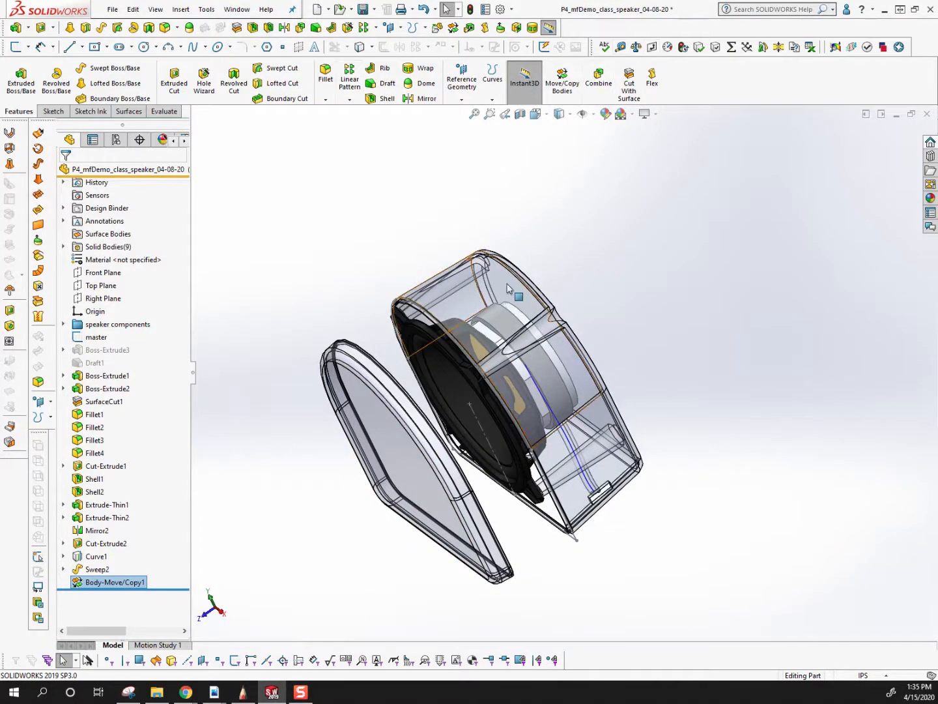
left_click(454, 28)
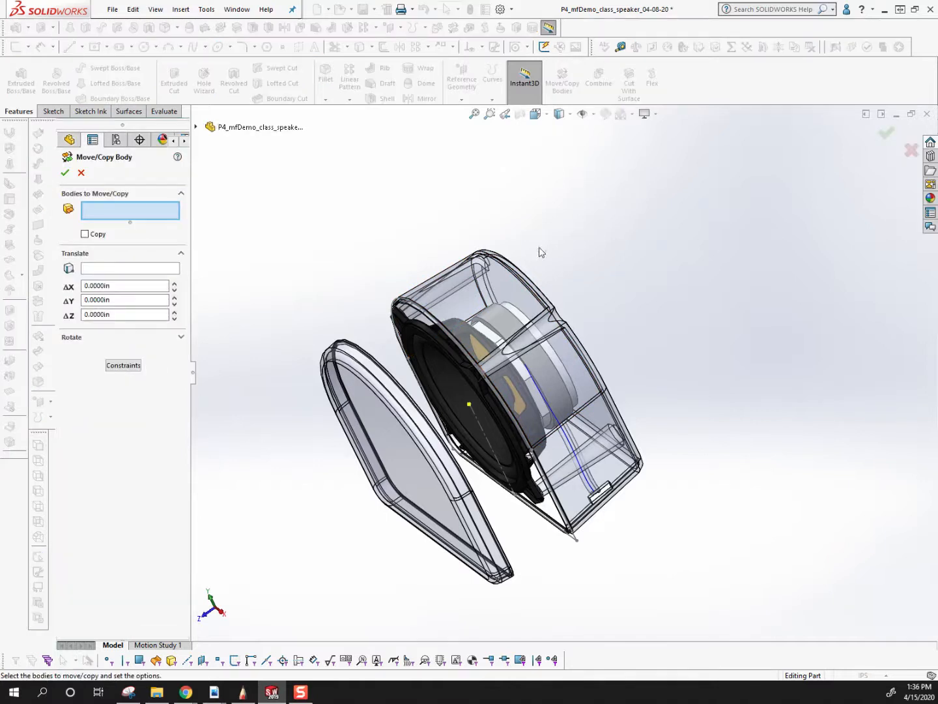
left_click(503, 284)
left_click_drag(461, 410, 530, 359)
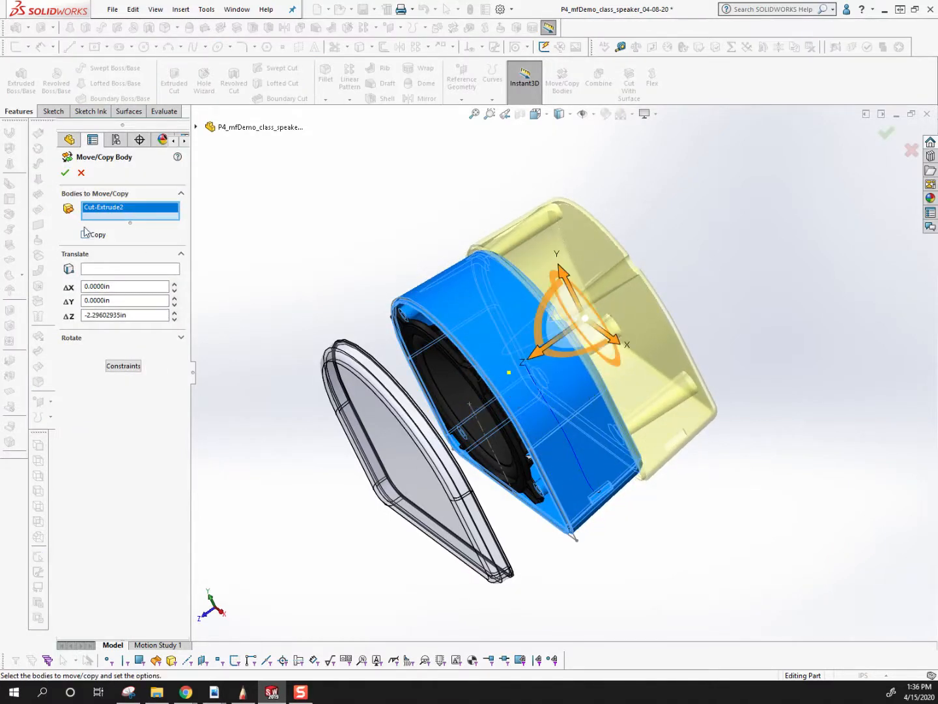
left_click(64, 172)
Hide the sketches and curves in the view and display the exploded speaker shaded without edges.
middle_click_drag(485, 411, 591, 557)
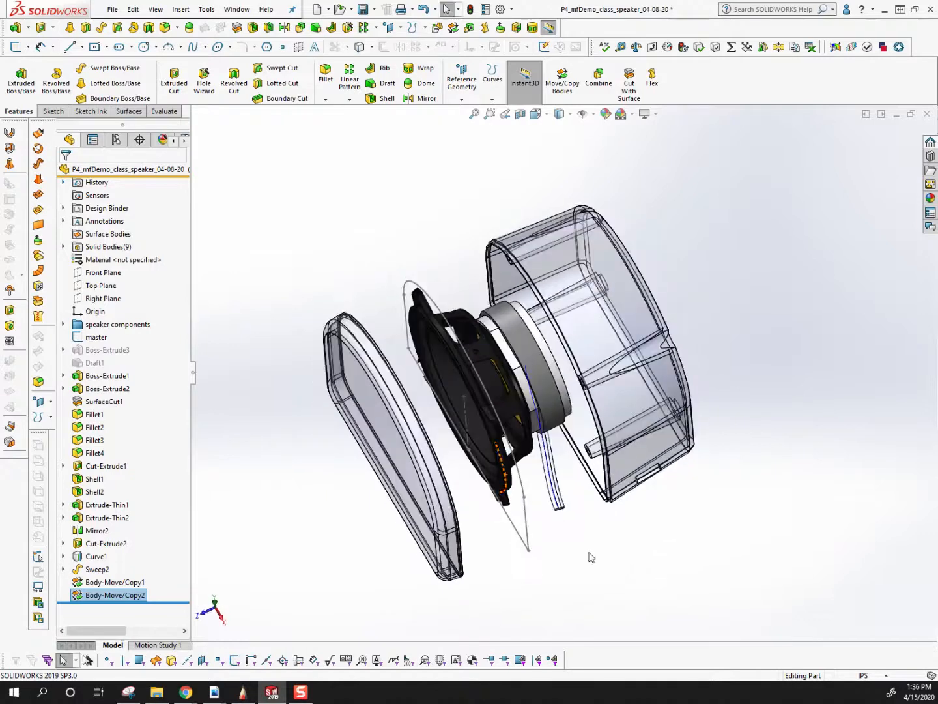
left_click(582, 114)
left_click(562, 152)
middle_click_drag(561, 151, 563, 522)
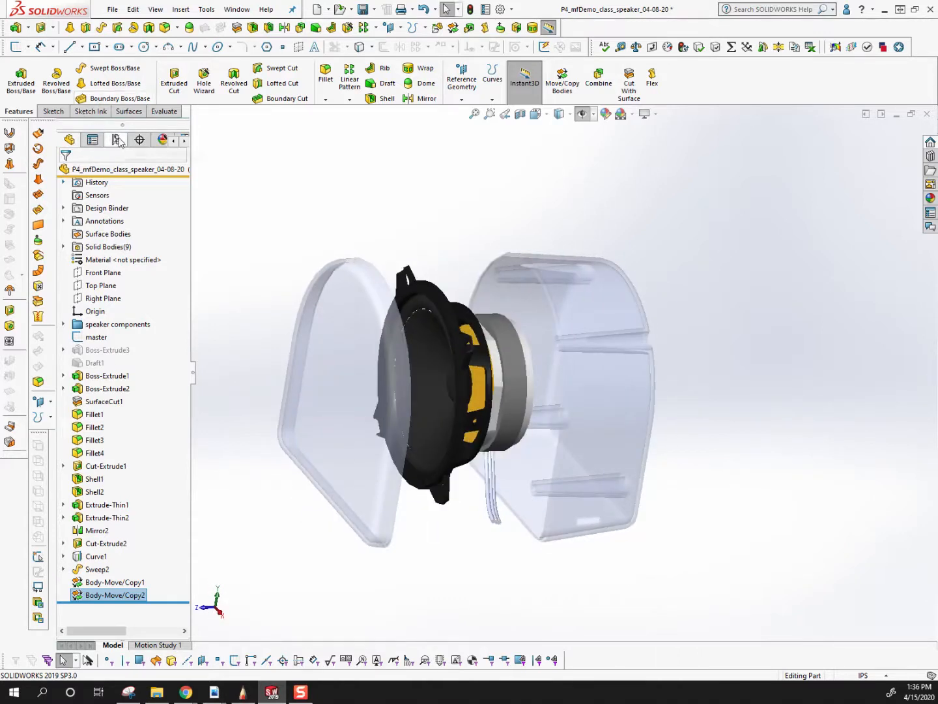
Activate the Default configuration of the speaker part.
left_click(118, 142)
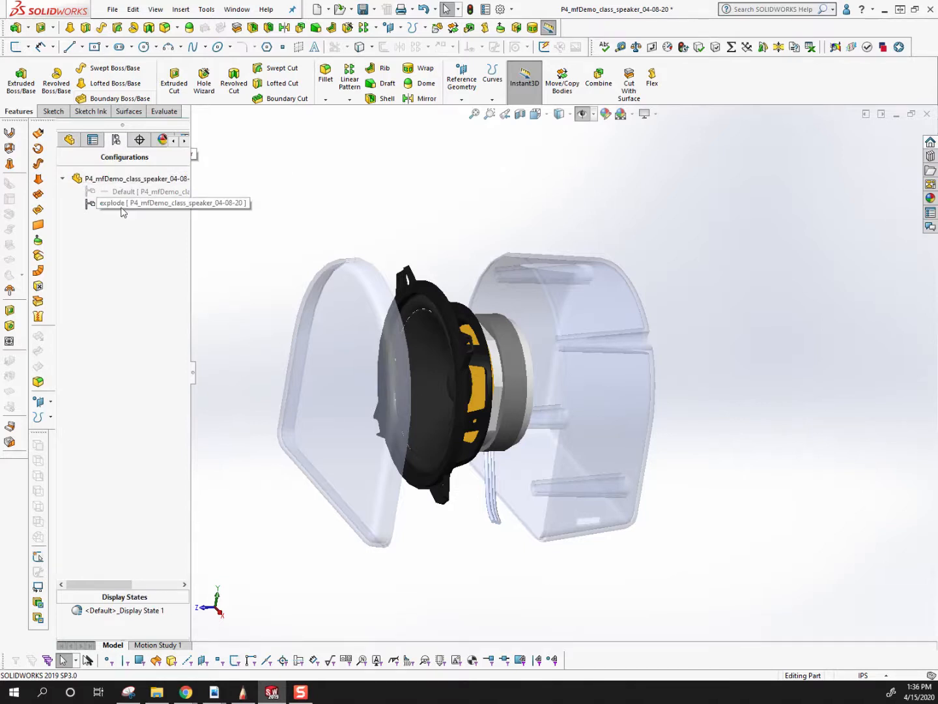
left_click(70, 139)
mouse_move(109, 589)
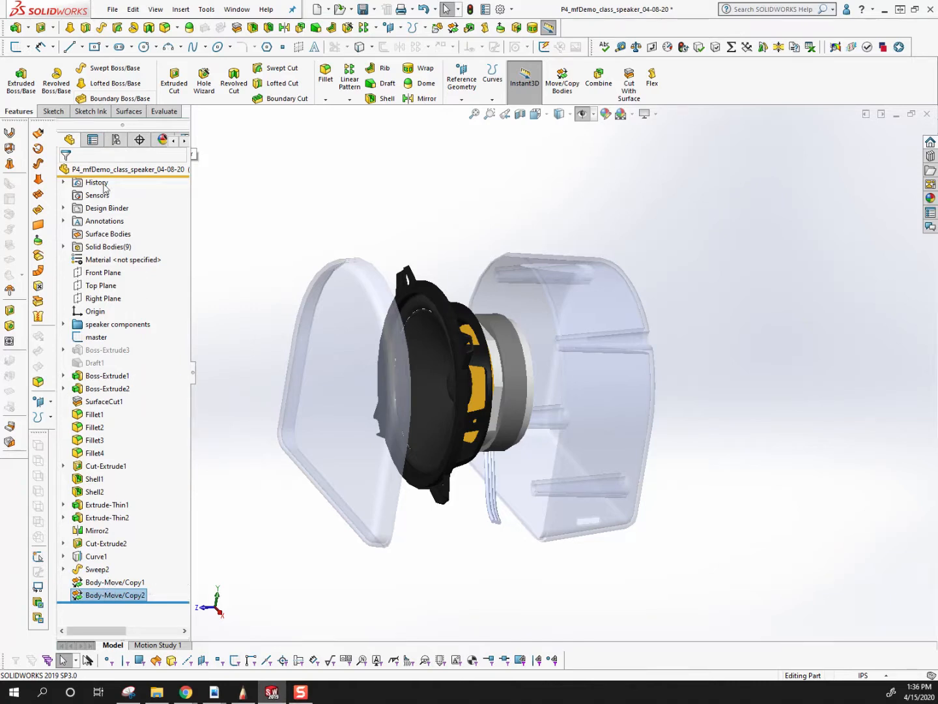
left_click(116, 139)
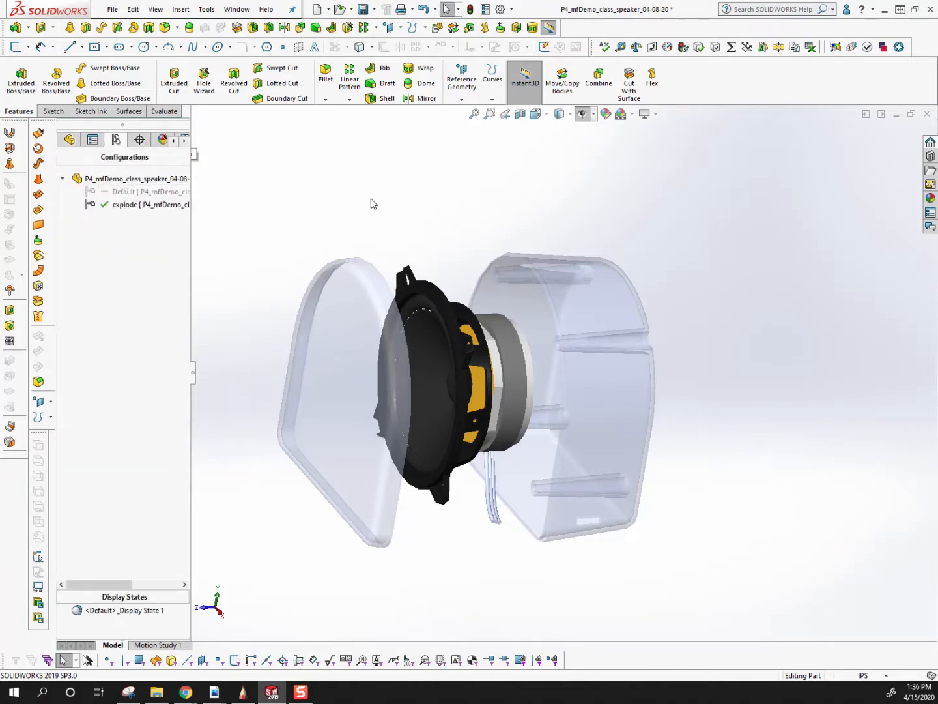
double_click(126, 192)
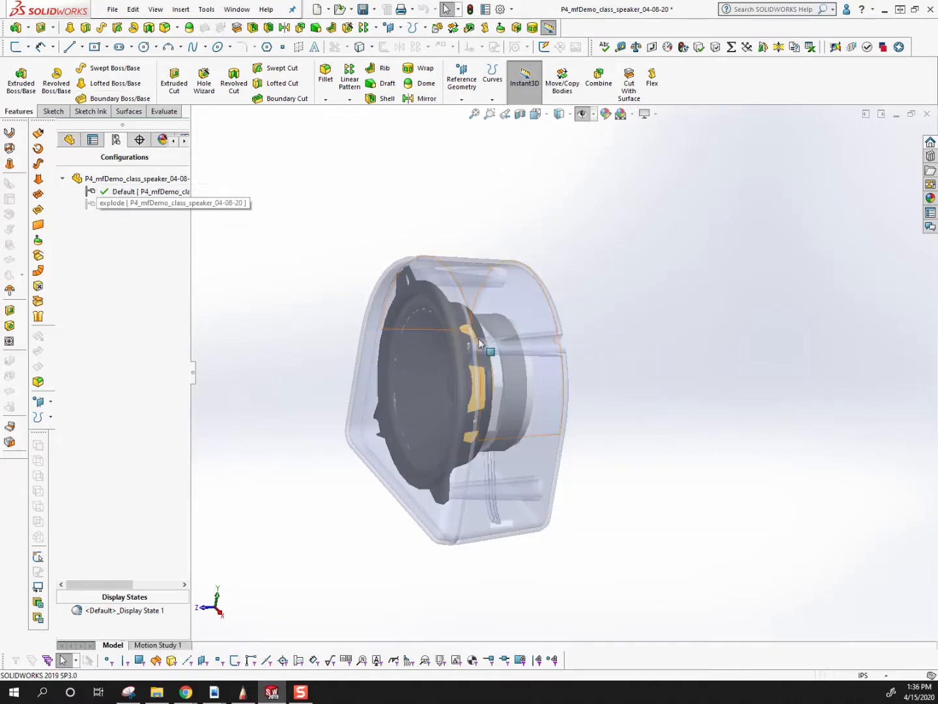
Review the body-move features in the feature tree and the configuration list with Default active.
left_click(69, 139)
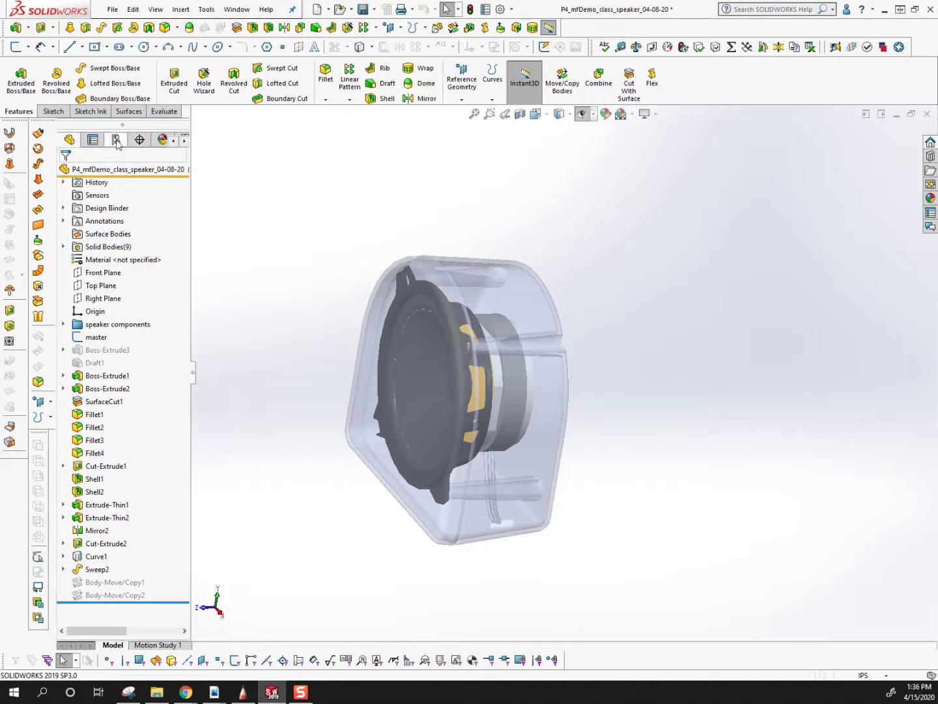
left_click(116, 139)
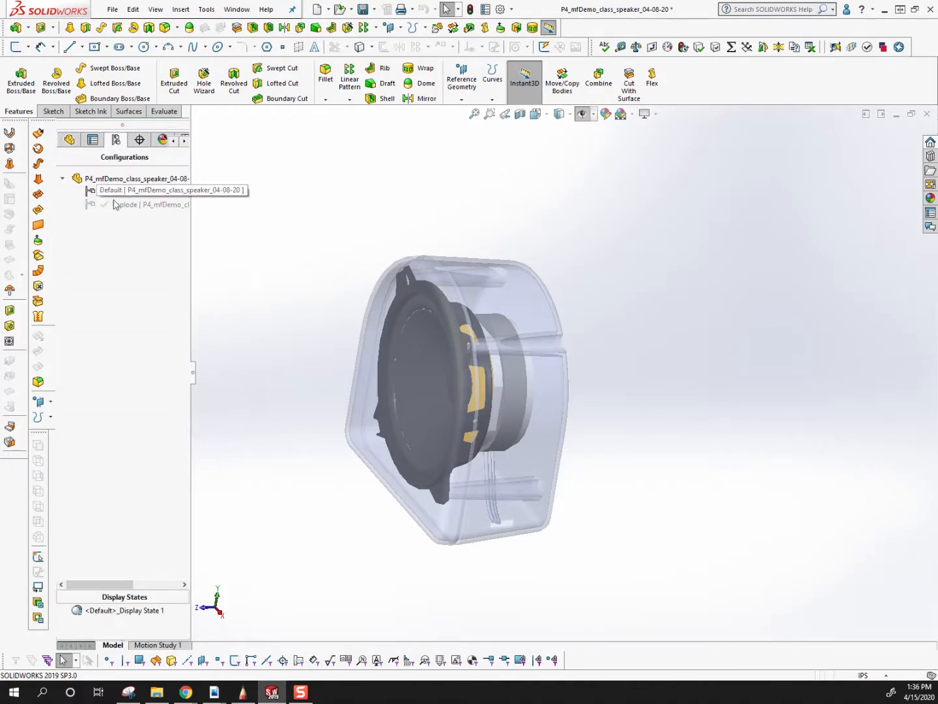
left_click(126, 203)
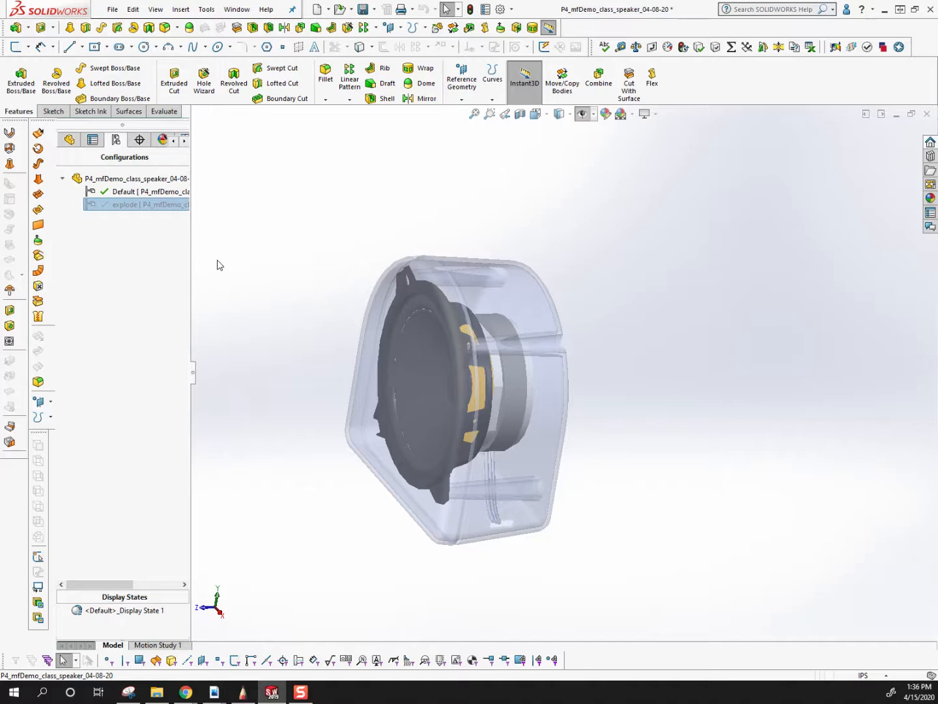
left_click(303, 310)
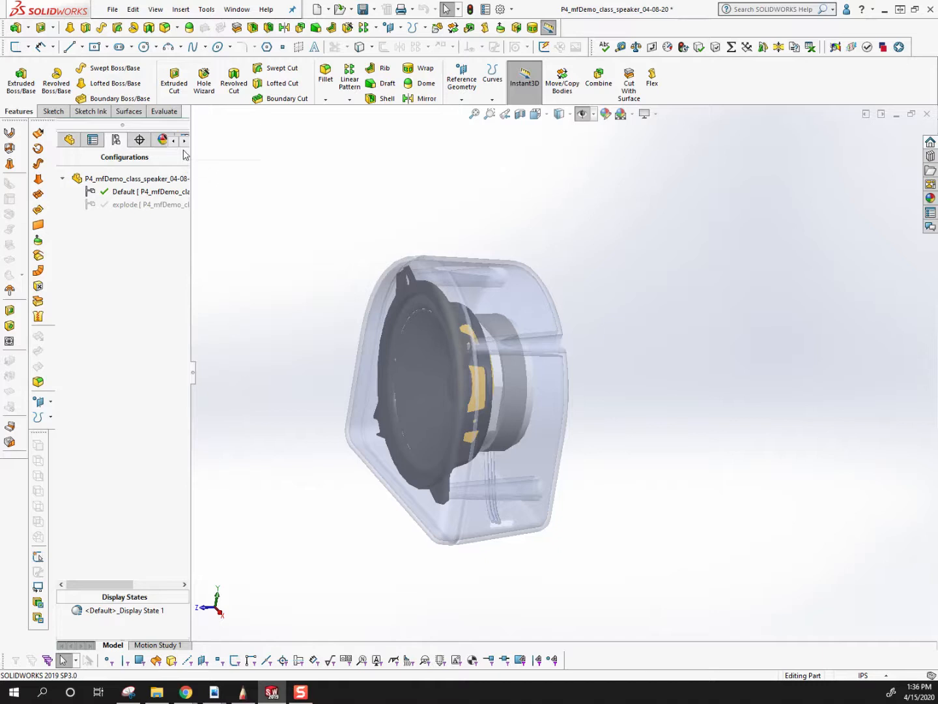
Compare the two Body-Move/Copy features in the feature tree with the Default and explode entries in the configuration list.
left_click(69, 139)
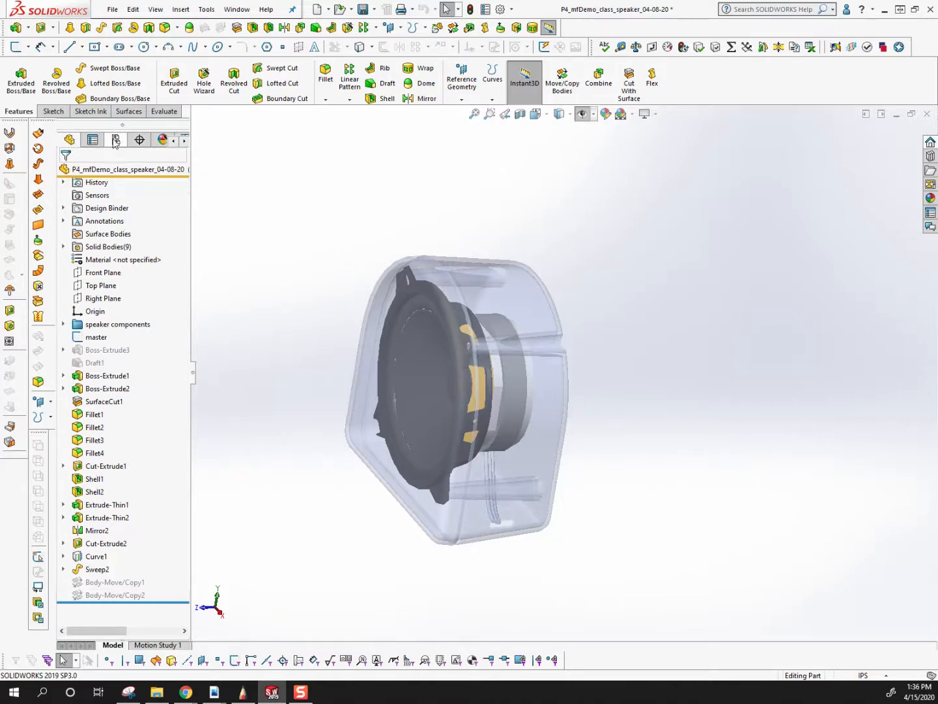
left_click(116, 139)
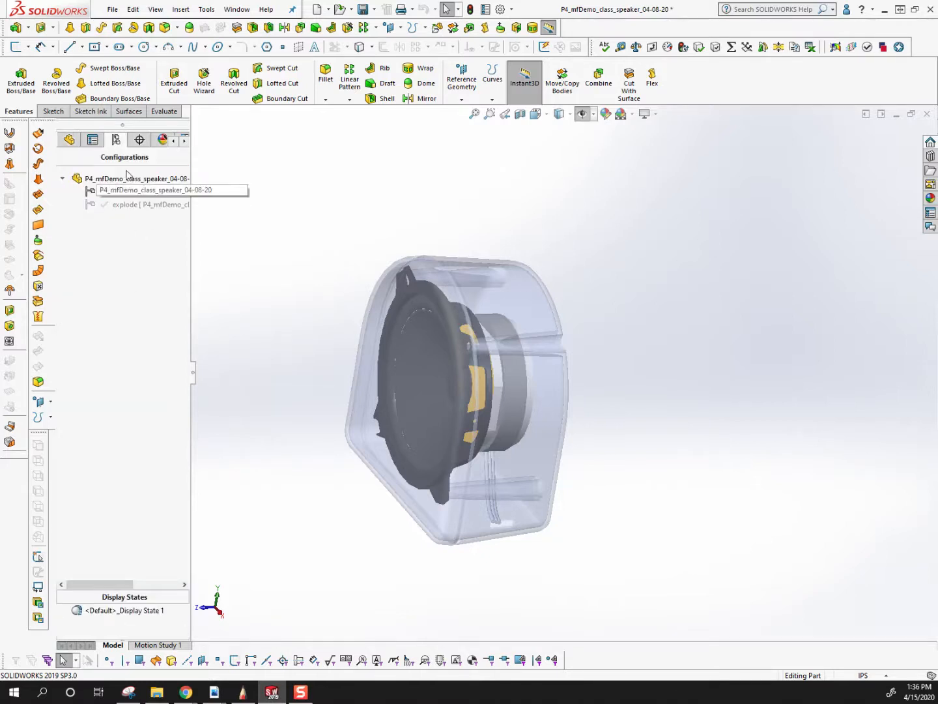
left_click(69, 139)
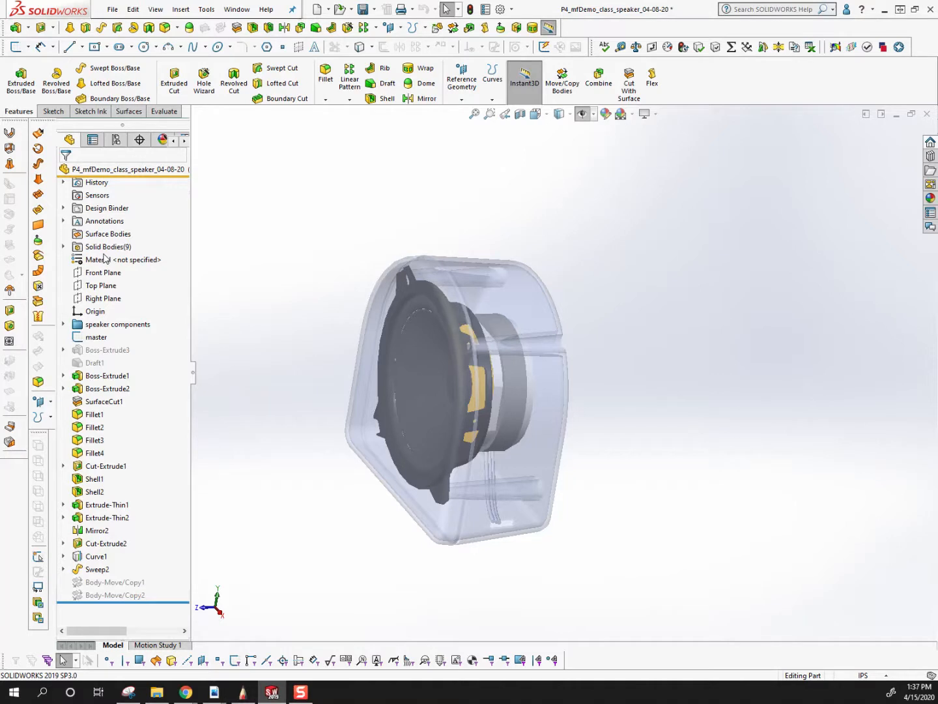
left_click(117, 138)
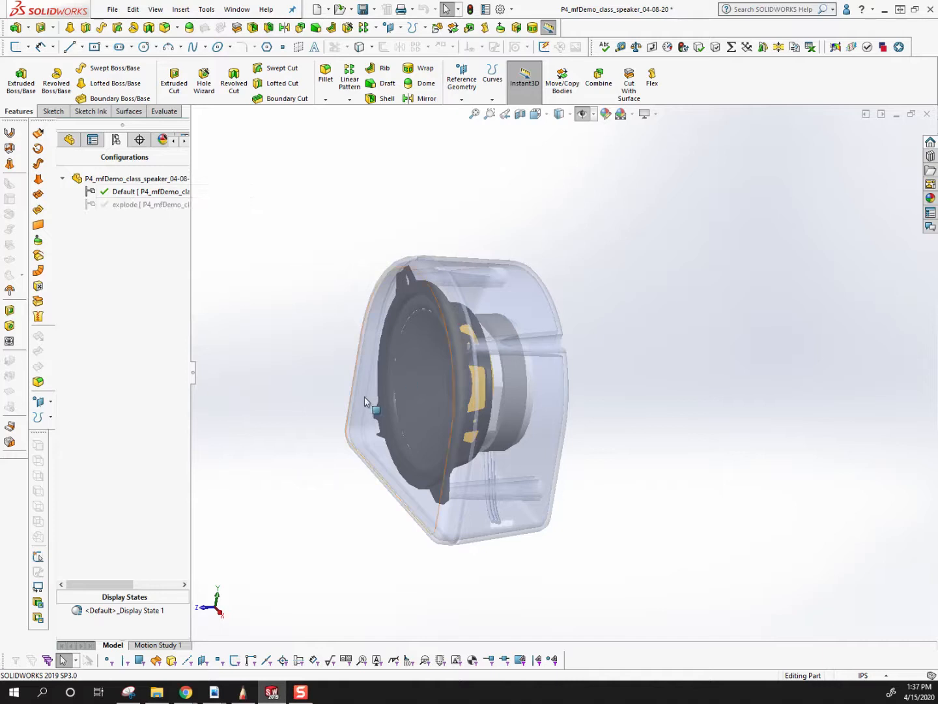
left_click(70, 140)
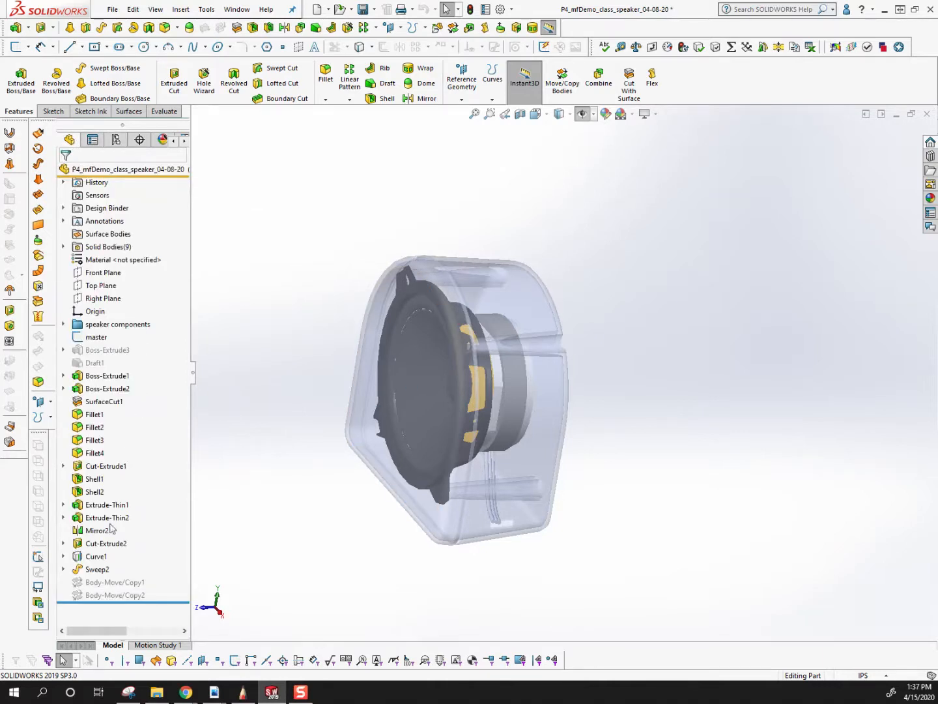
mouse_move(110, 569)
left_click(116, 140)
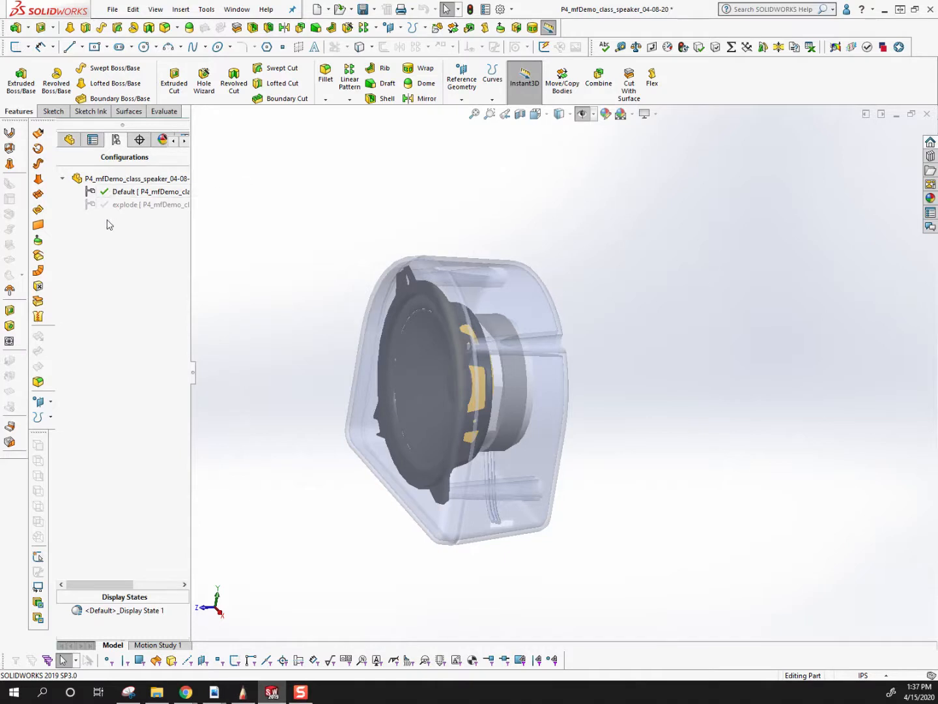
left_click(70, 139)
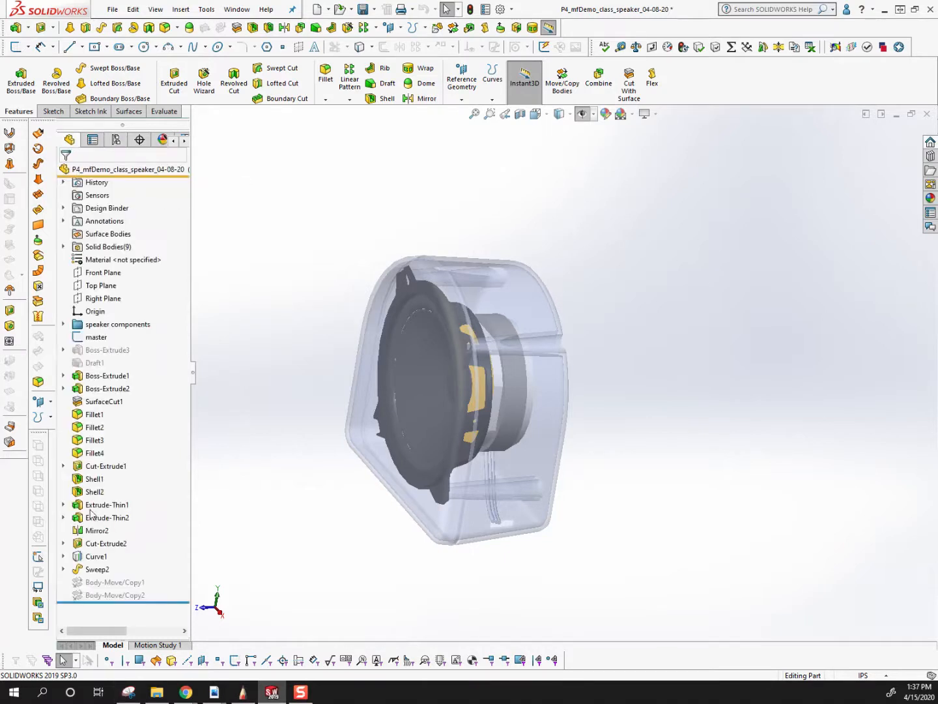
Unsuppress Body-Move/Copy1 and Body-Move/Copy2 together in the Default configuration.
left_click(106, 595)
left_click(97, 583)
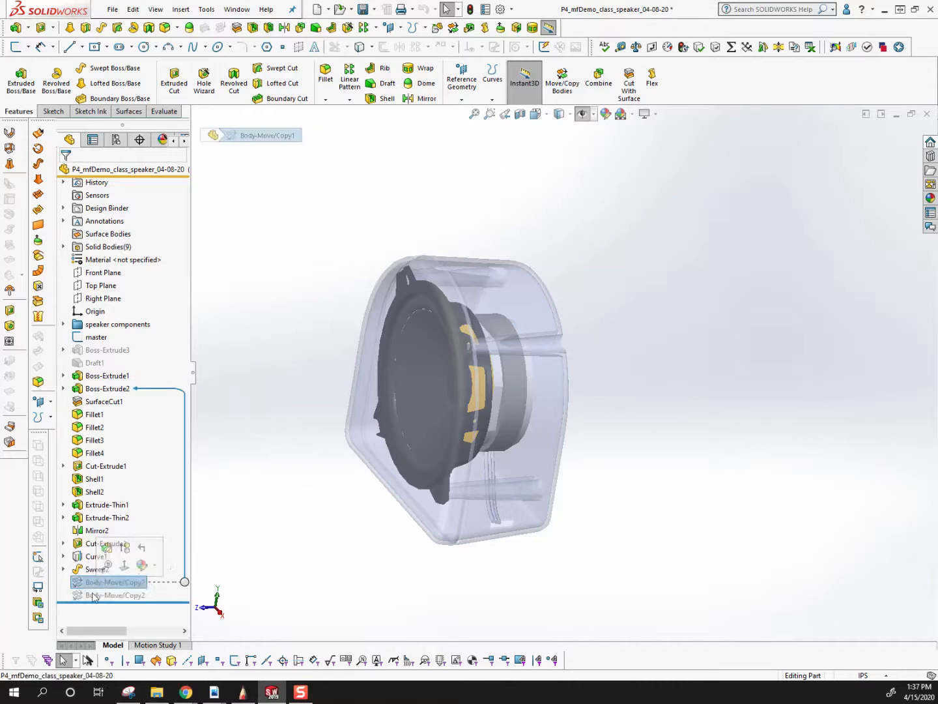
left_click(94, 595, "shift")
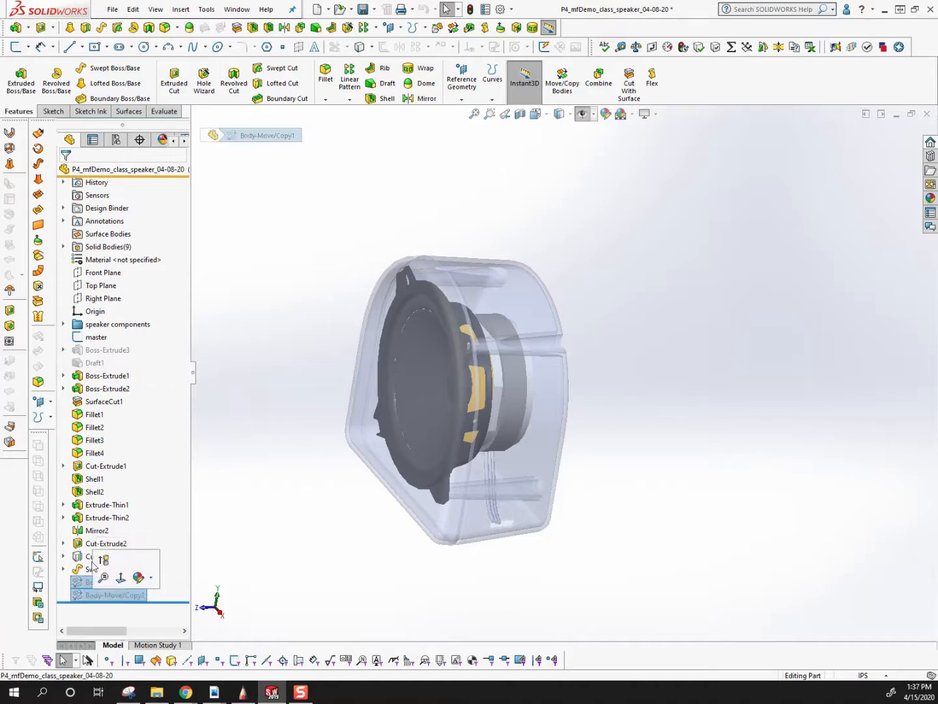
left_click(102, 559)
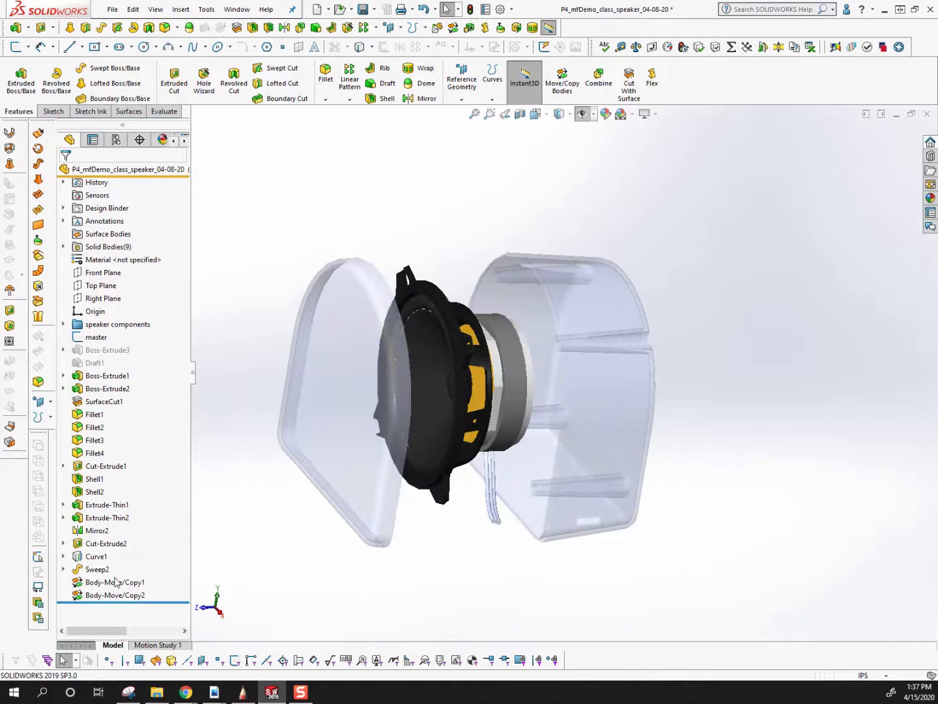
middle_click_drag(584, 391, 293, 365)
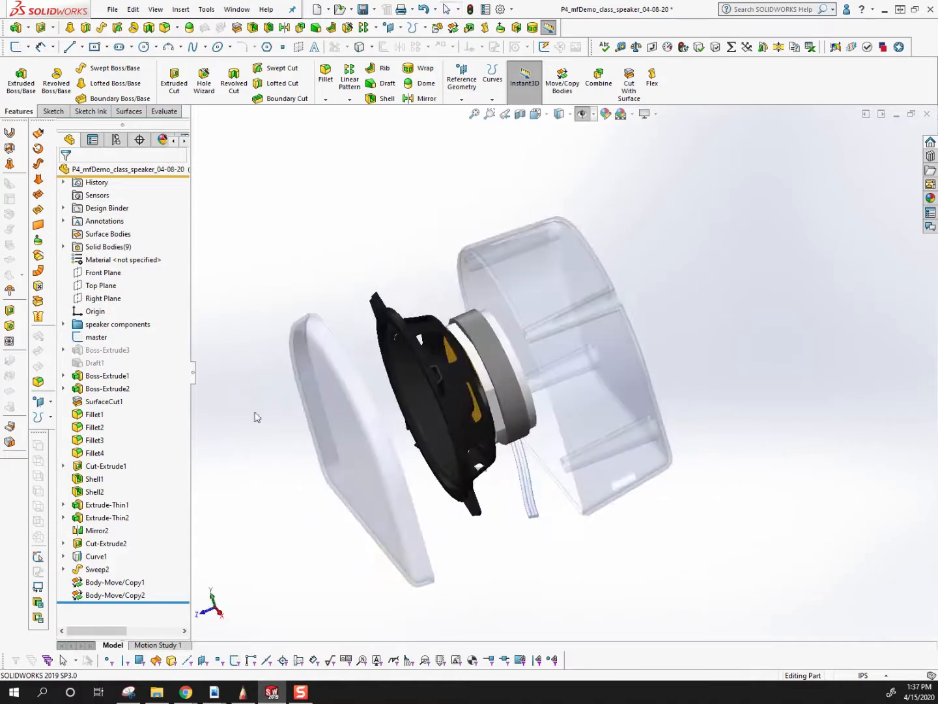
Edit Body-Move/Copy1 to enable Copy with one instance for the front cover body.
right_click(113, 587)
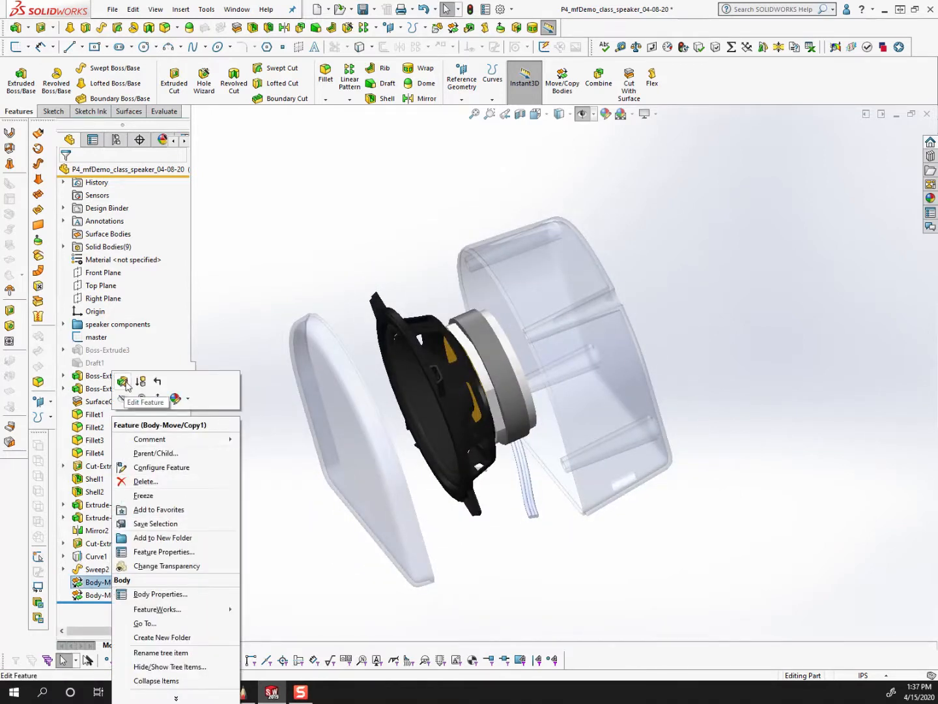
left_click(127, 381)
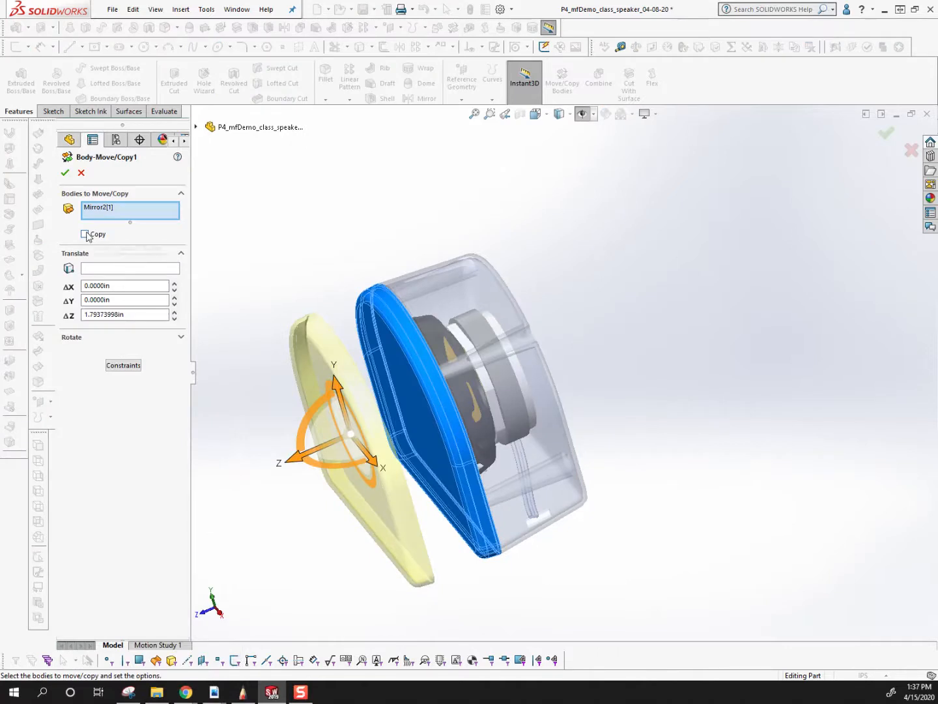
left_click(85, 234)
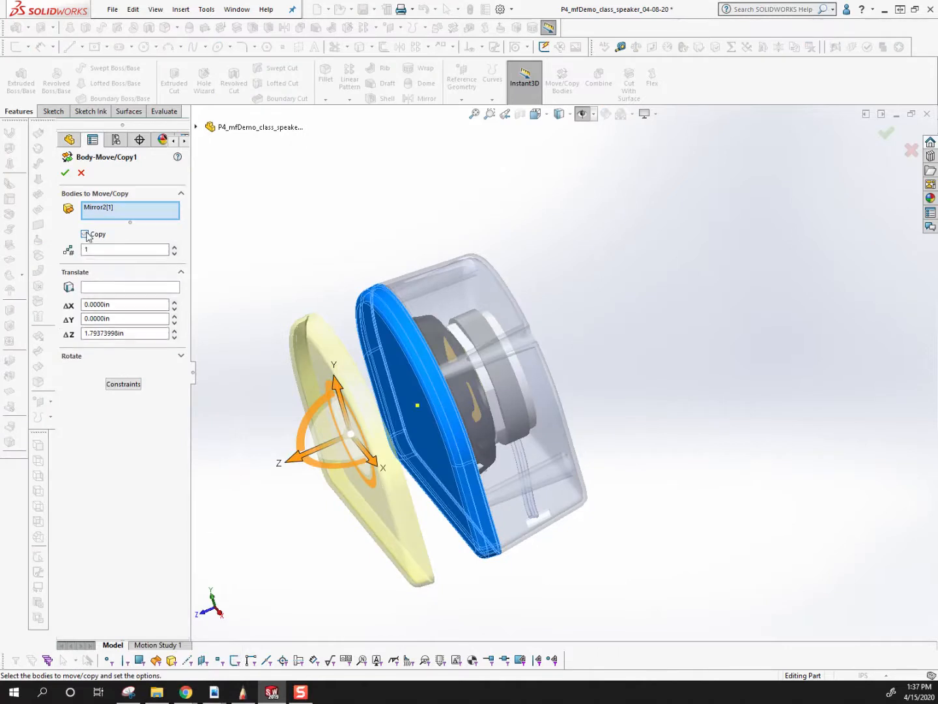
left_click(65, 174)
Edit Body-Move/Copy2 to enable Copy for the rear housing body.
left_click(114, 595)
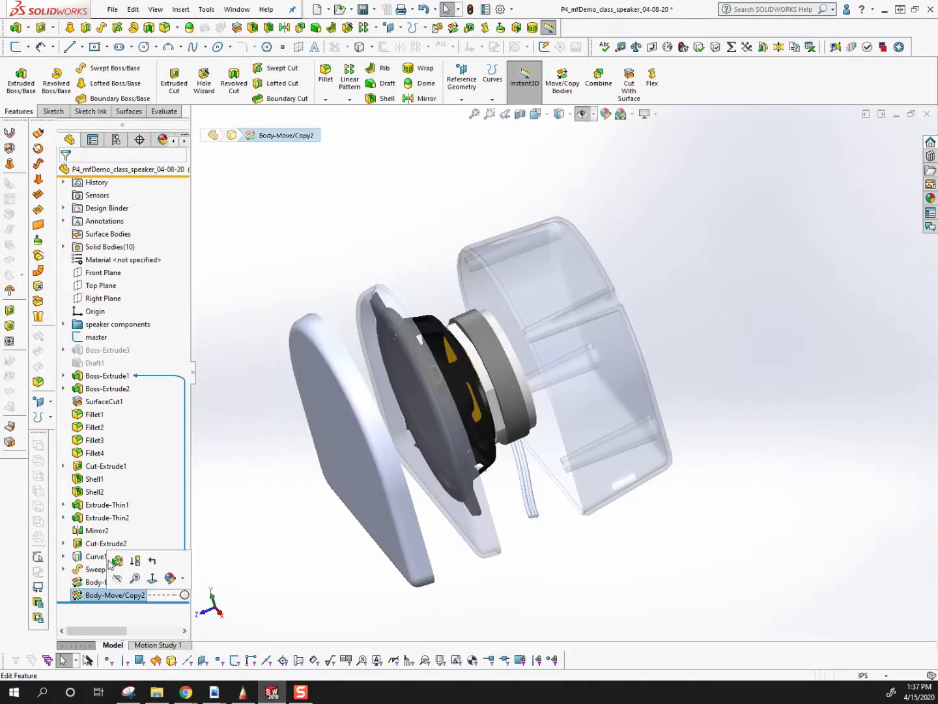
right_click(117, 595)
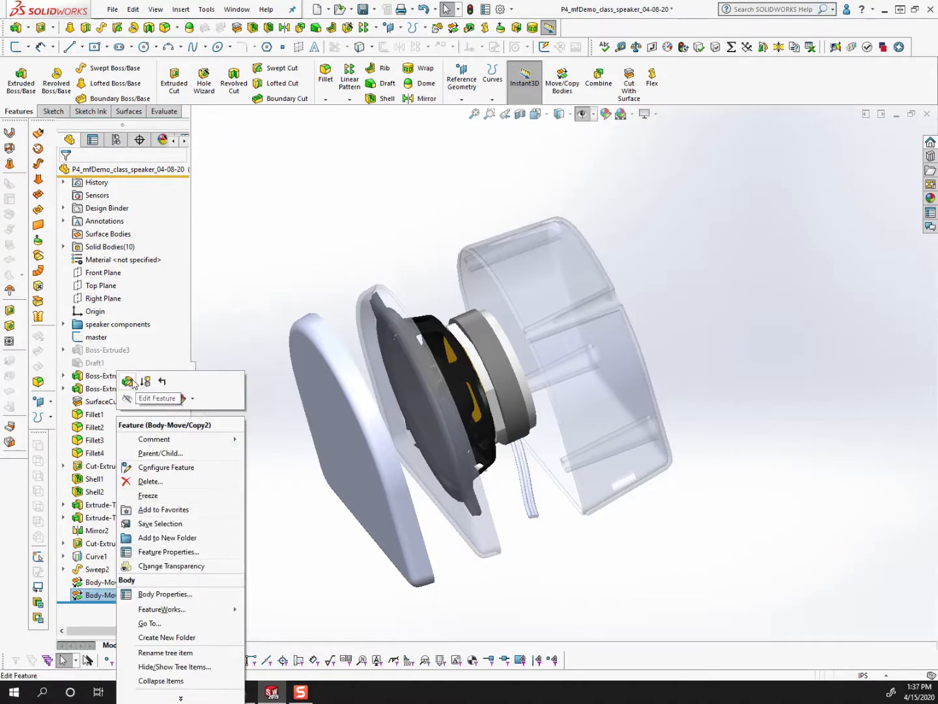
left_click(131, 381)
left_click(98, 234)
left_click(65, 173)
Examine the original and copied housing bodies from several angles, and check the feature tree against the configuration list.
middle_click_drag(538, 404, 554, 362)
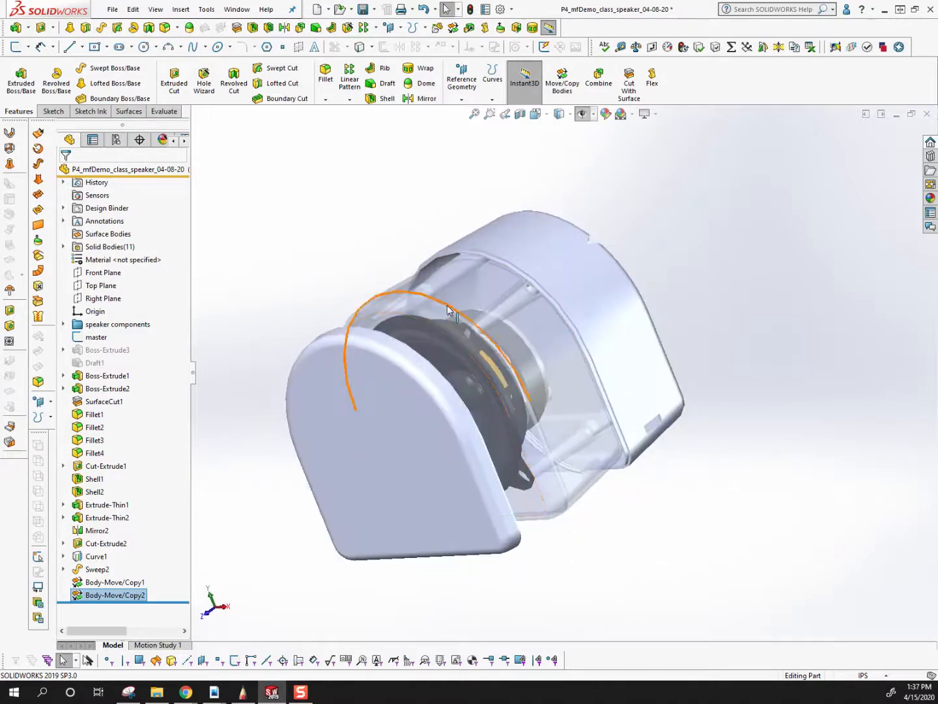
left_click(423, 289)
middle_click_drag(489, 320, 338, 339)
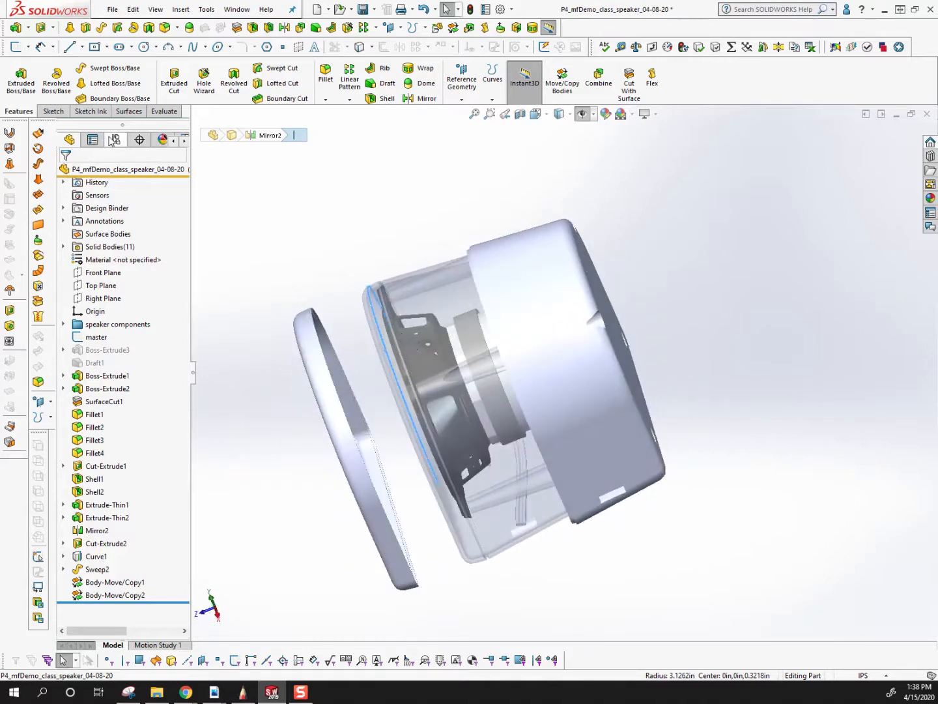
left_click(114, 139)
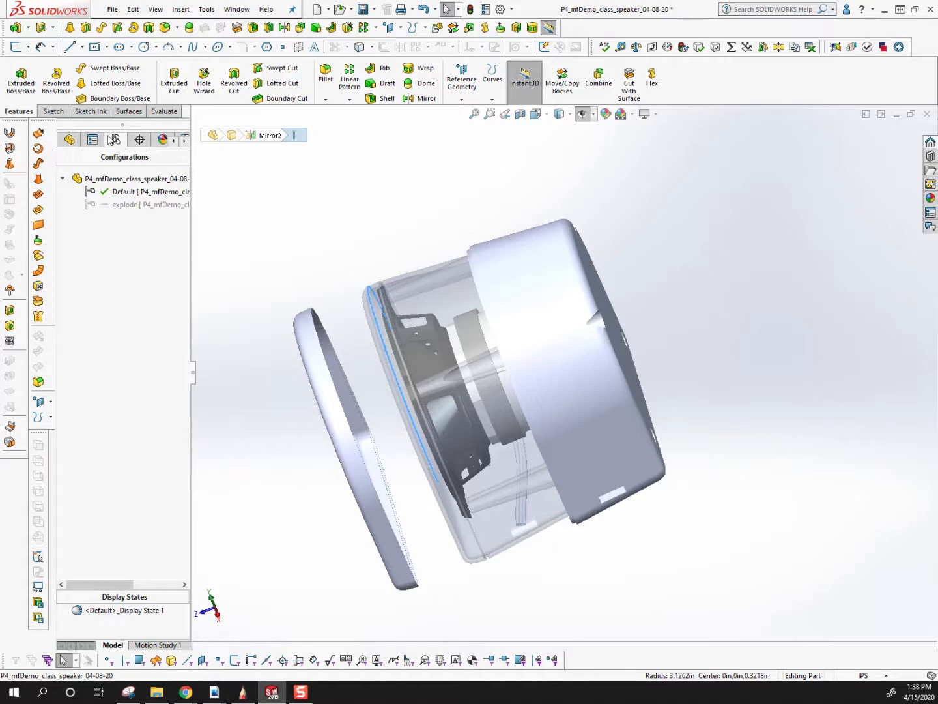
left_click(69, 139)
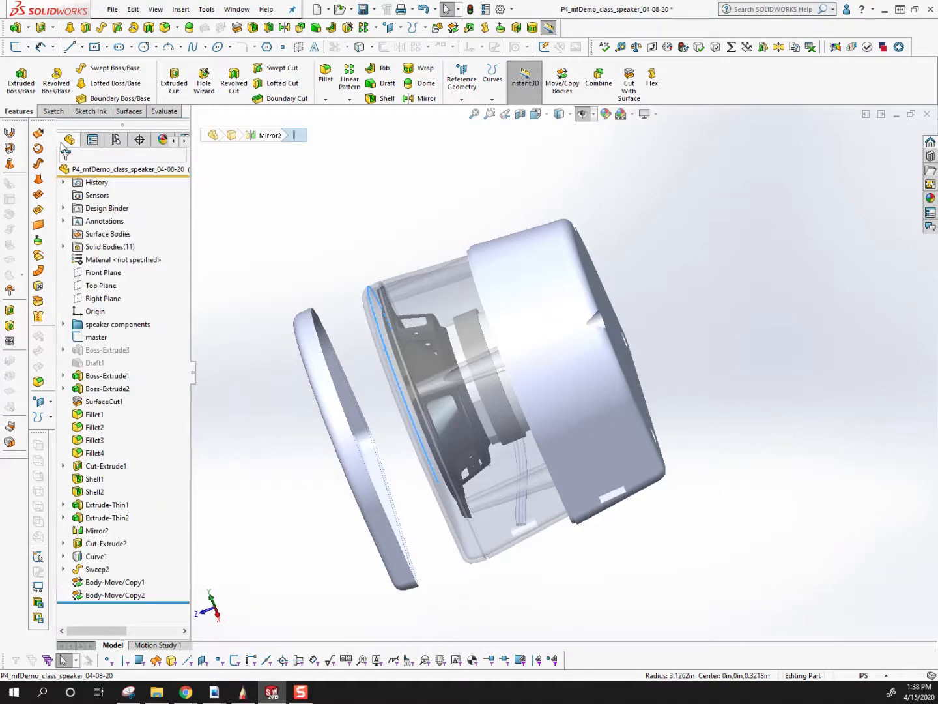
left_click(116, 140)
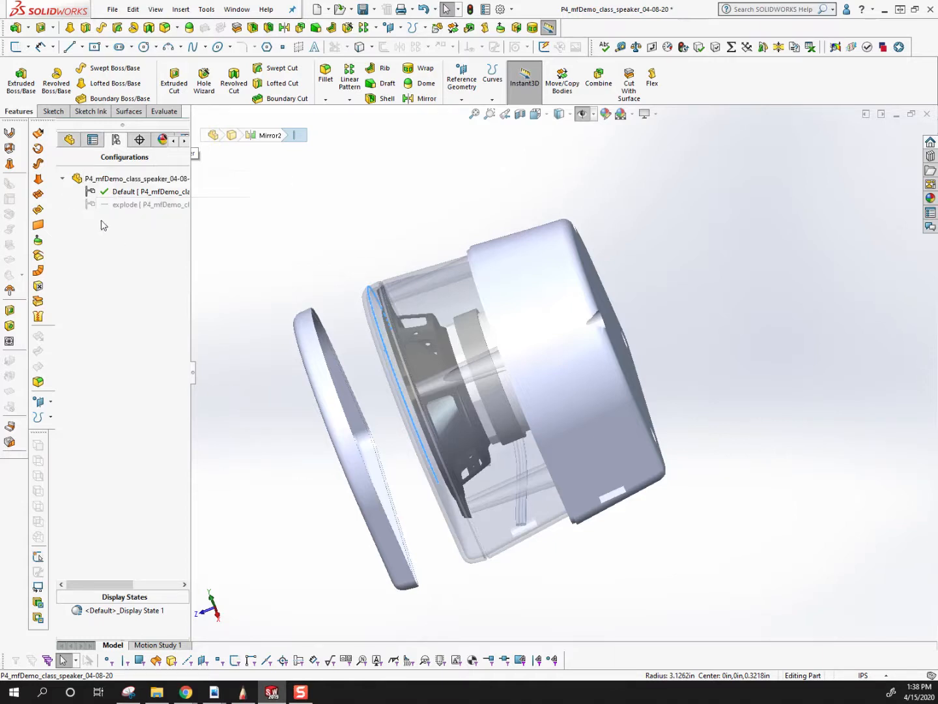
middle_click_drag(310, 291, 342, 311)
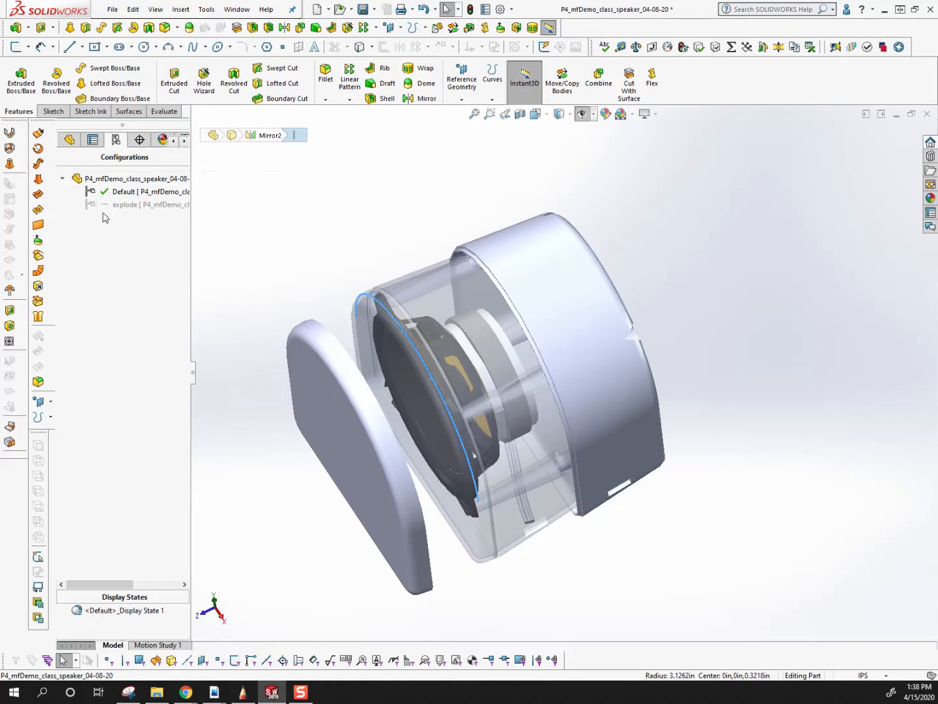
left_click(68, 140)
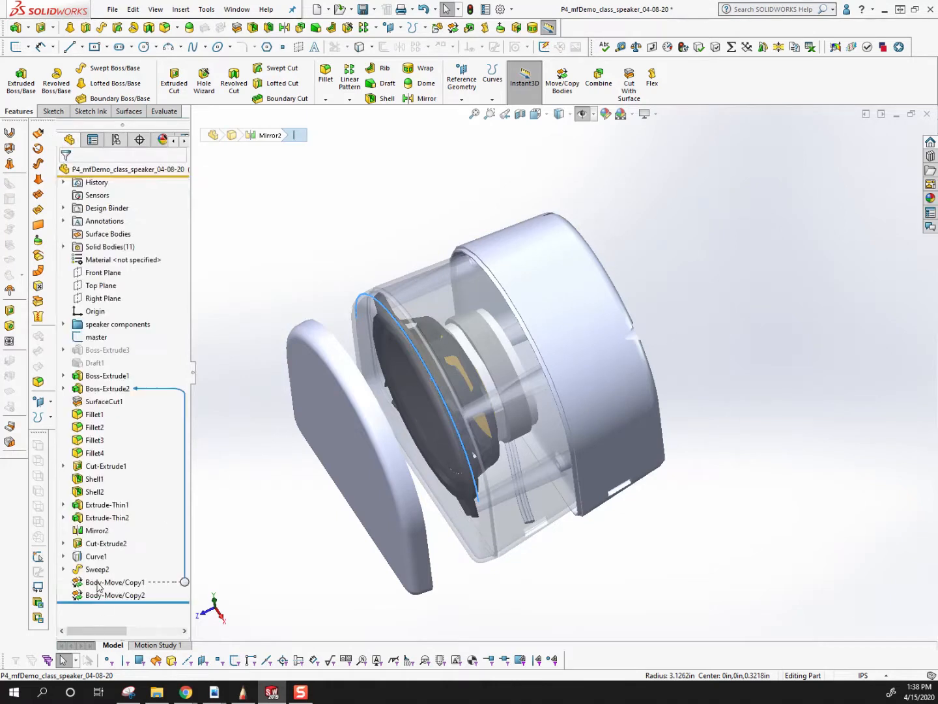
left_click(116, 139)
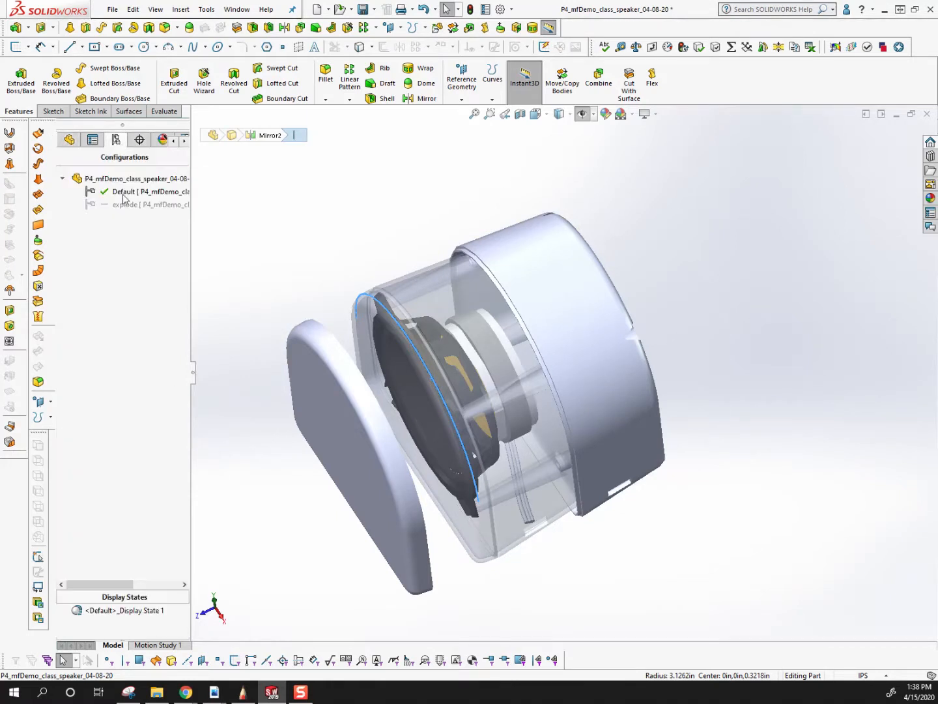
left_click(69, 139)
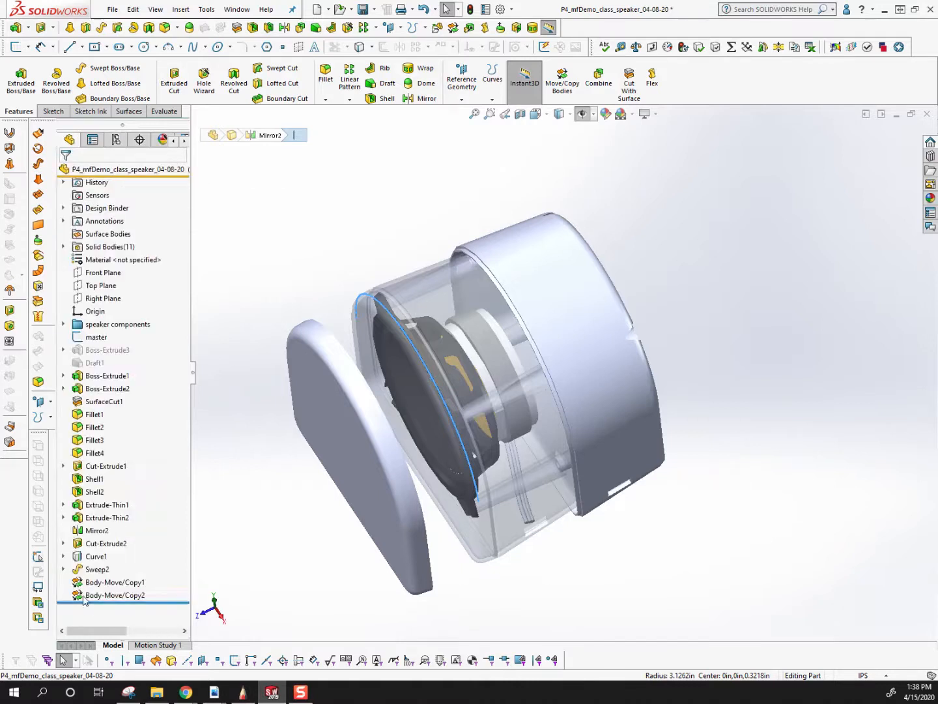
left_click(120, 144)
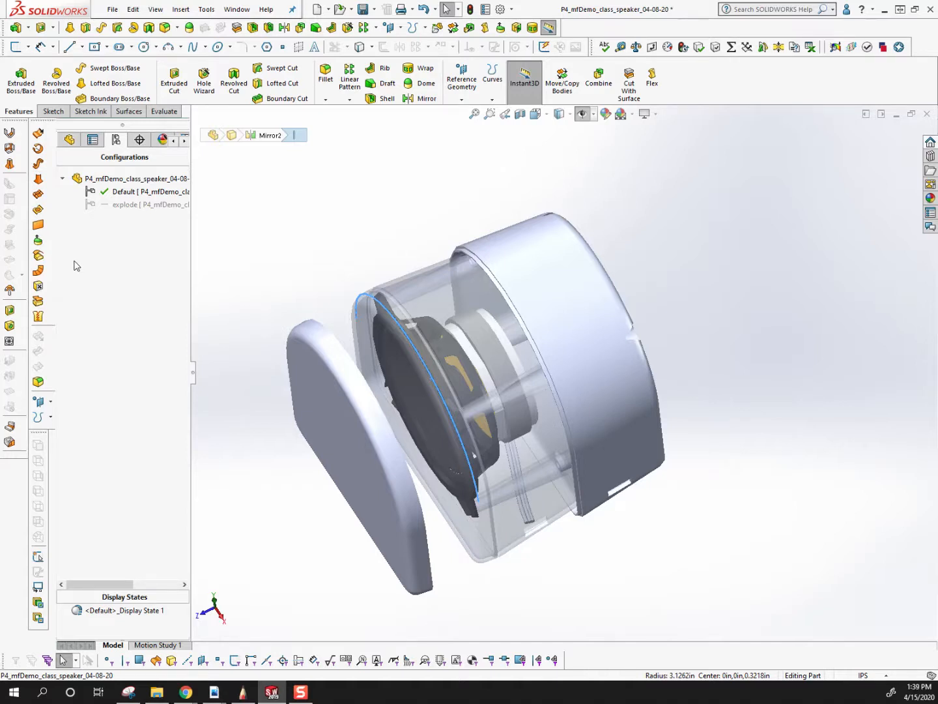
Switch to explode.pdf in Adobe Acrobat and select the step 3 text about toggling the exploded view off with the default configuration.
left_click(215, 692)
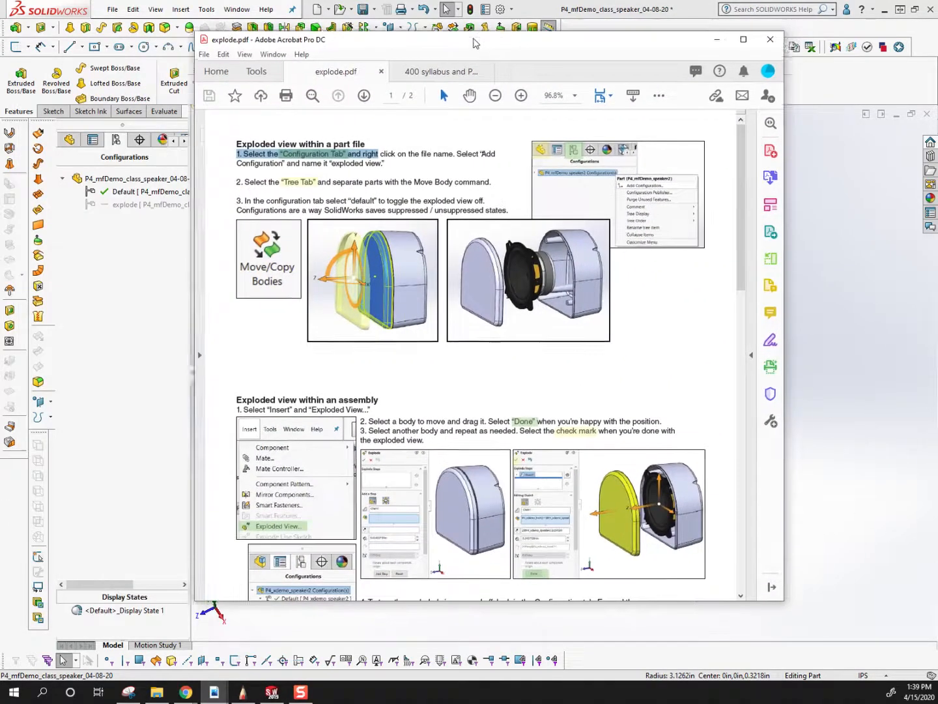
left_click_drag(474, 43, 512, 73)
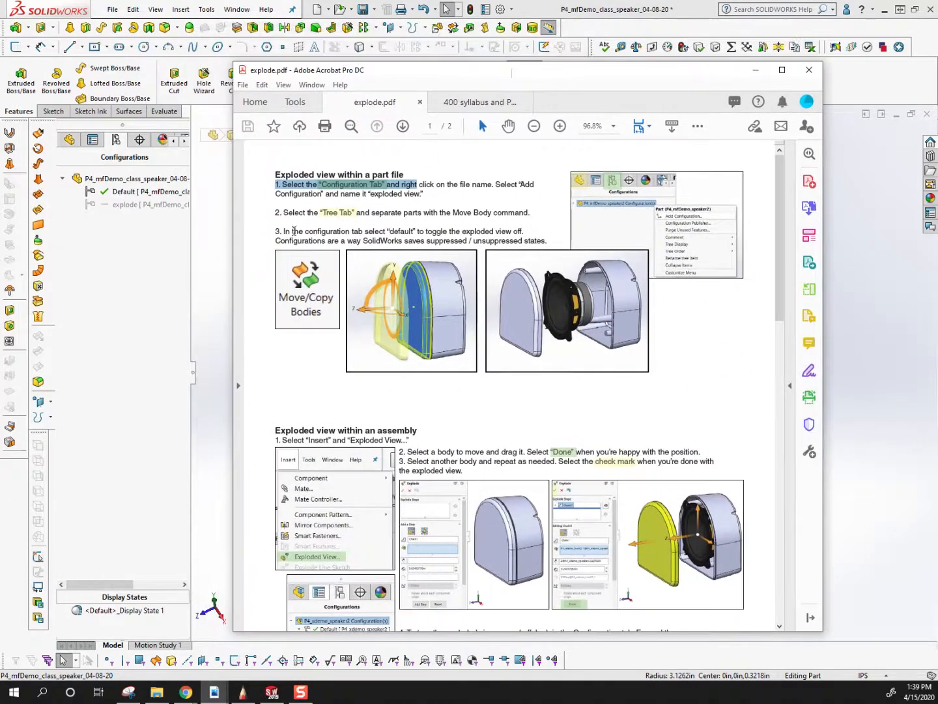
left_click_drag(283, 232, 529, 239)
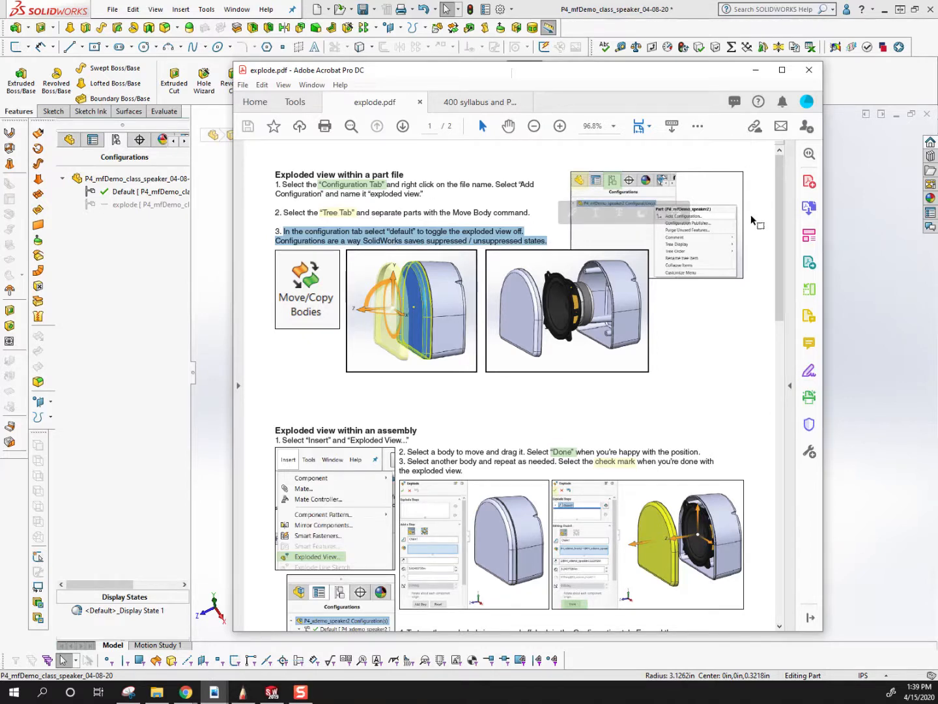
left_click_drag(749, 70, 0, 82)
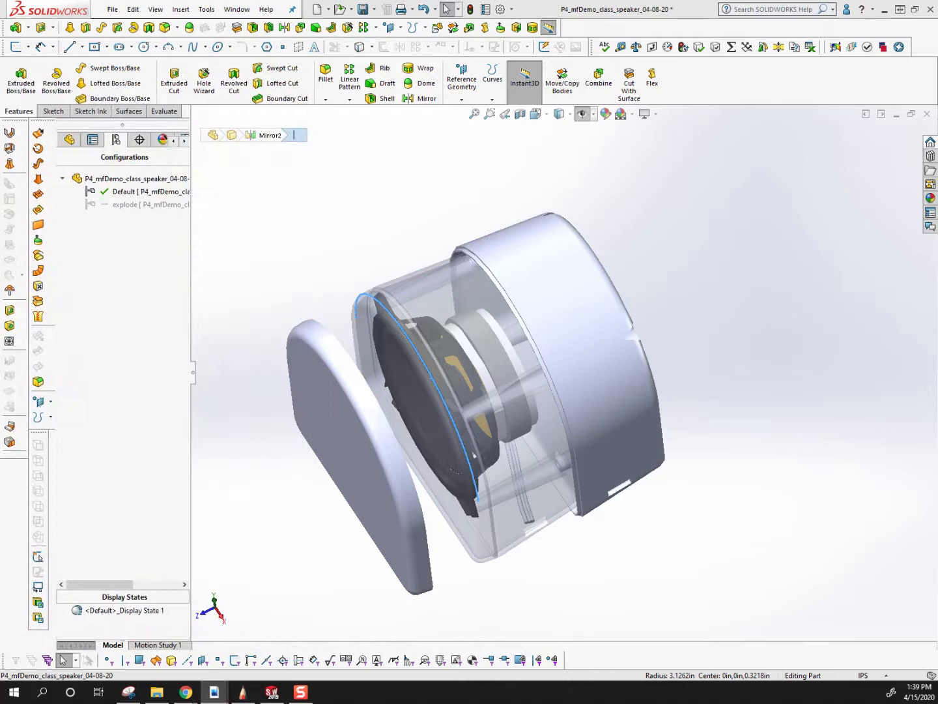
Return to the SolidWorks speaker part and suppress Body-Move/Copy1 and Body-Move/Copy2 together in the Default configuration.
left_click(812, 244)
scroll(537, 242, "up", 2)
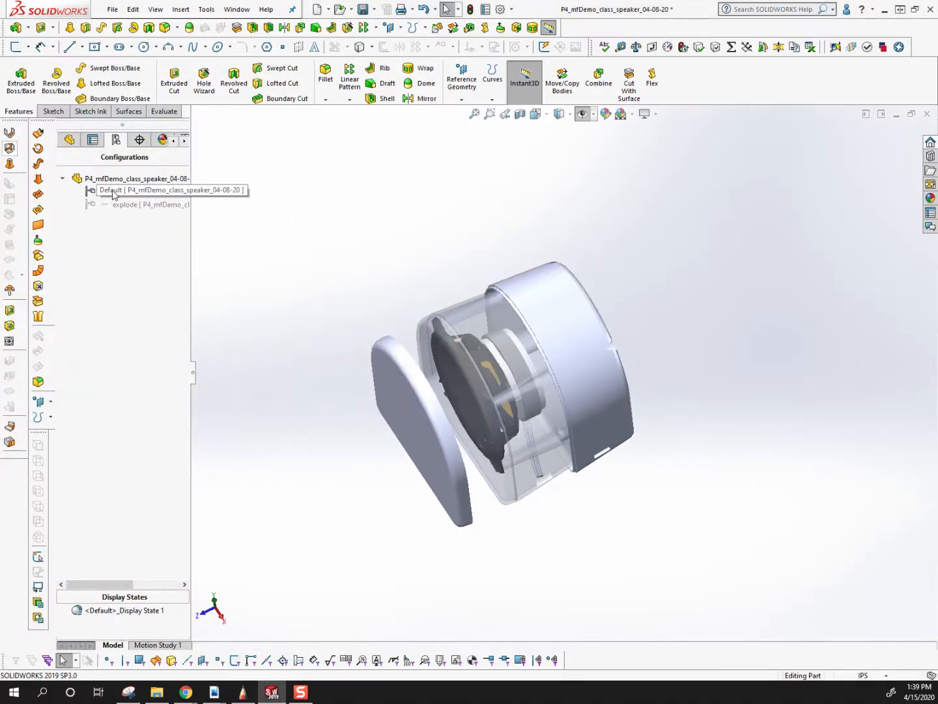
left_click(67, 141)
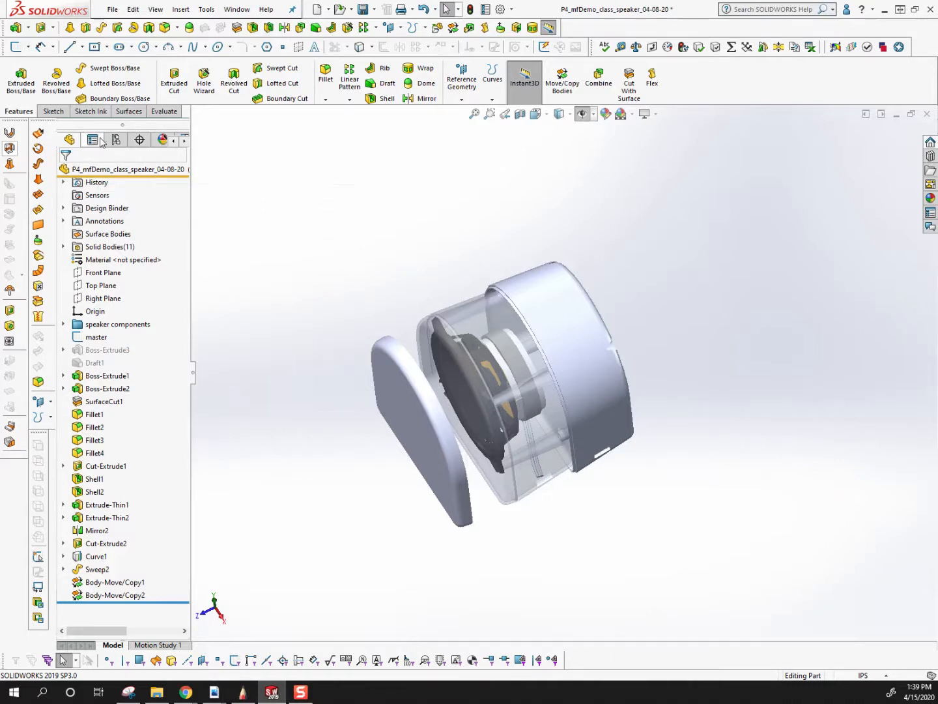
left_click(116, 140)
left_click(69, 139)
left_click(90, 583)
left_click(99, 596, "ctrl")
left_click(111, 560)
middle_click_drag(560, 330, 628, 187)
middle_click_drag(595, 264, 570, 344)
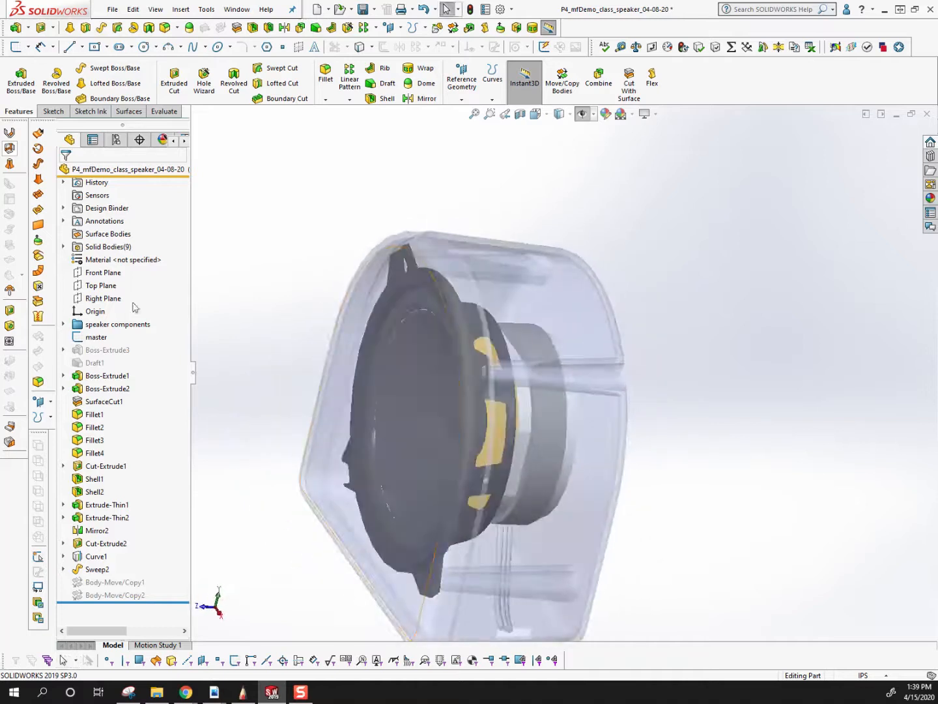
Inspect the housing's faces and highlight the first imported speaker body inside the speaker components folder.
left_click(117, 324)
left_click(531, 273)
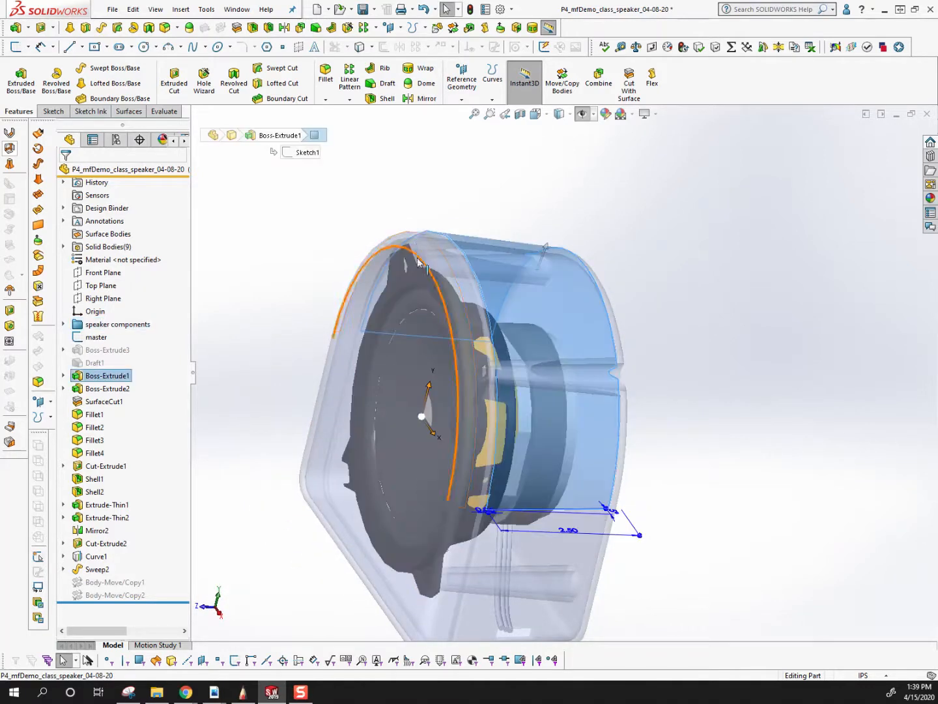
left_click(424, 250)
left_click(516, 275)
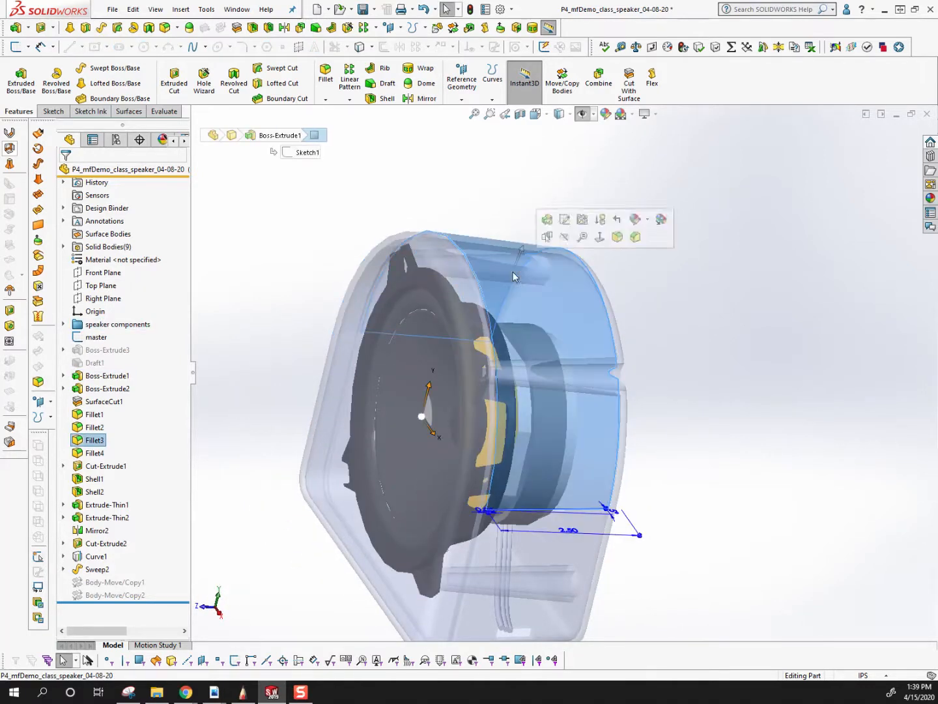
left_click(63, 325)
left_click(110, 335)
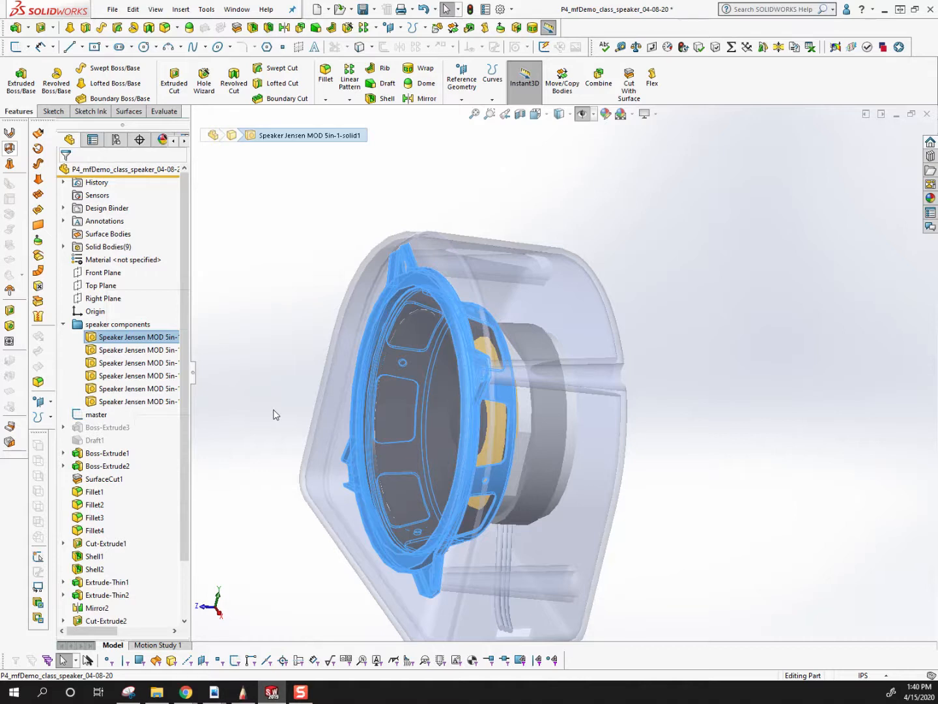
Examine how the speaker frame sits inside the front and rear housings from the side, front and back.
middle_click_drag(333, 419, 496, 422)
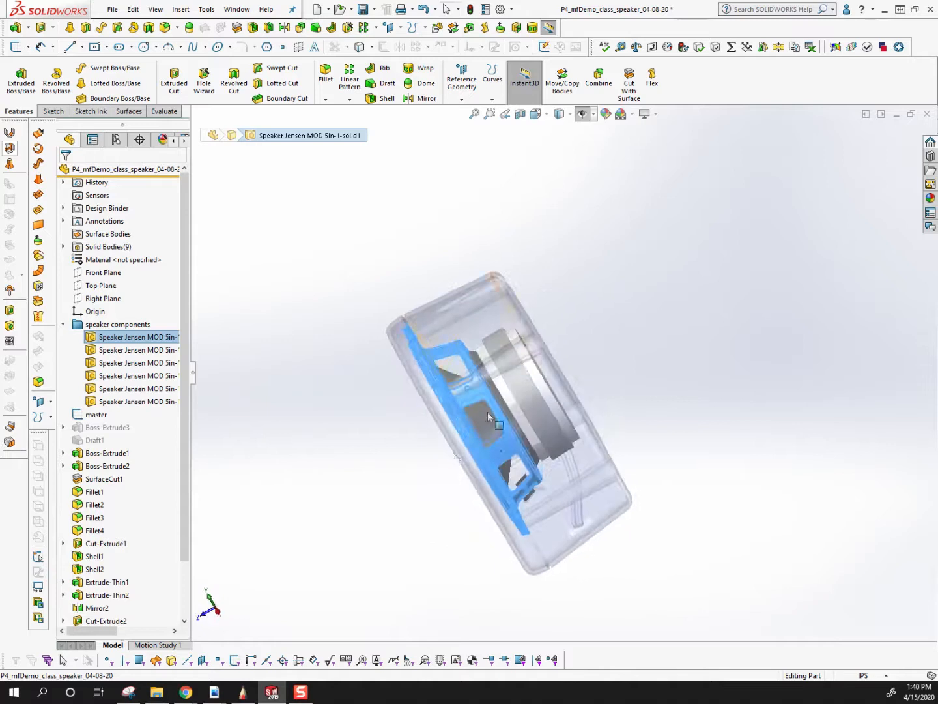
scroll(515, 354, "down", 5)
middle_click_drag(514, 354, 485, 309)
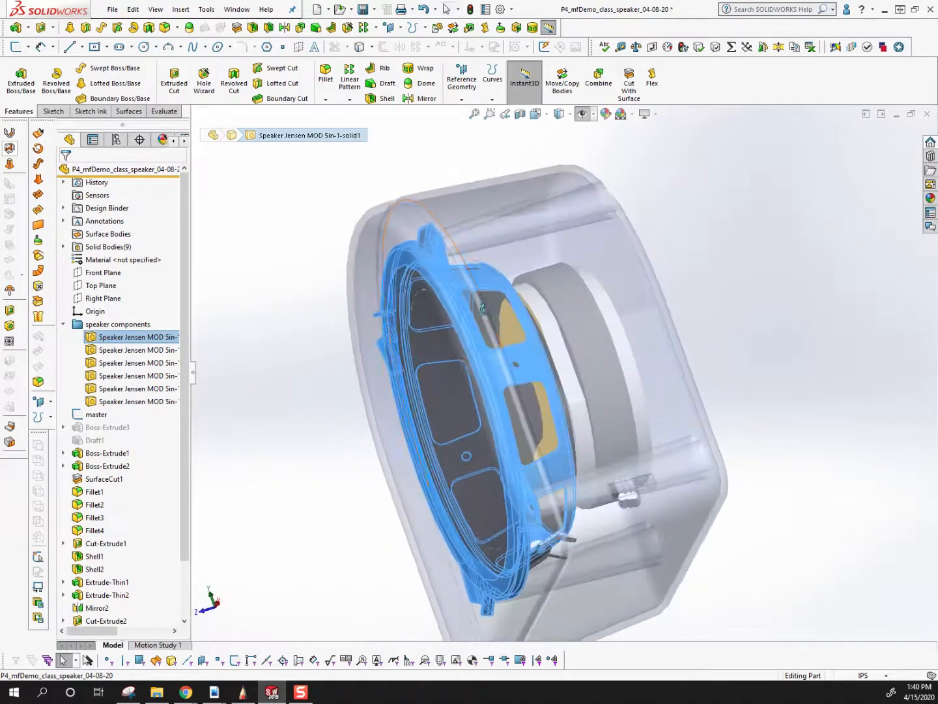
left_click(397, 223)
middle_click_drag(390, 215, 497, 393)
scroll(497, 394, "up", 3)
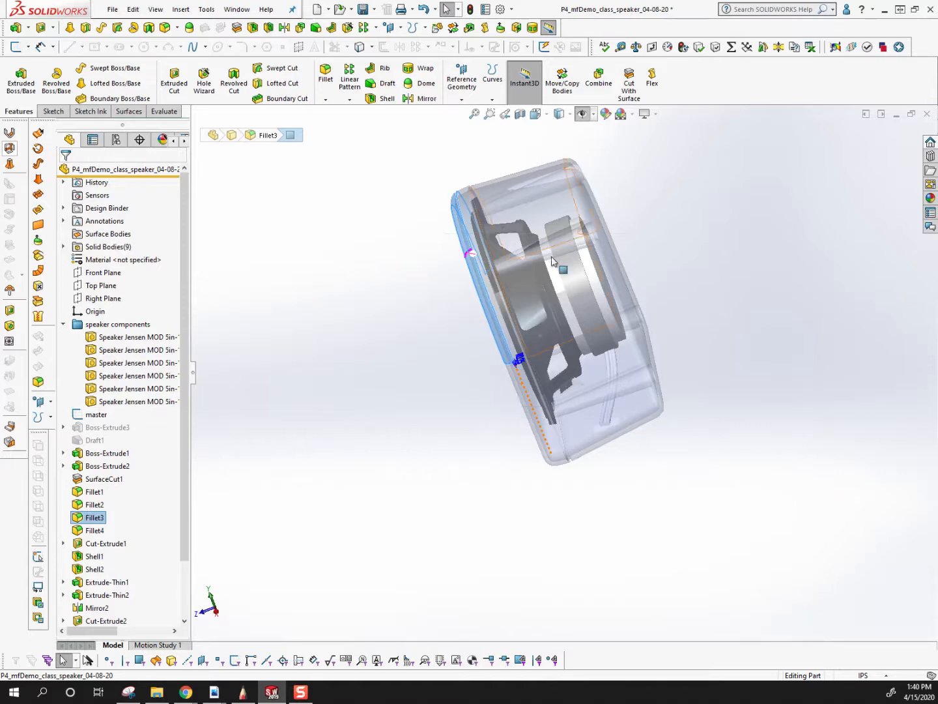
scroll(593, 267, "down", 5)
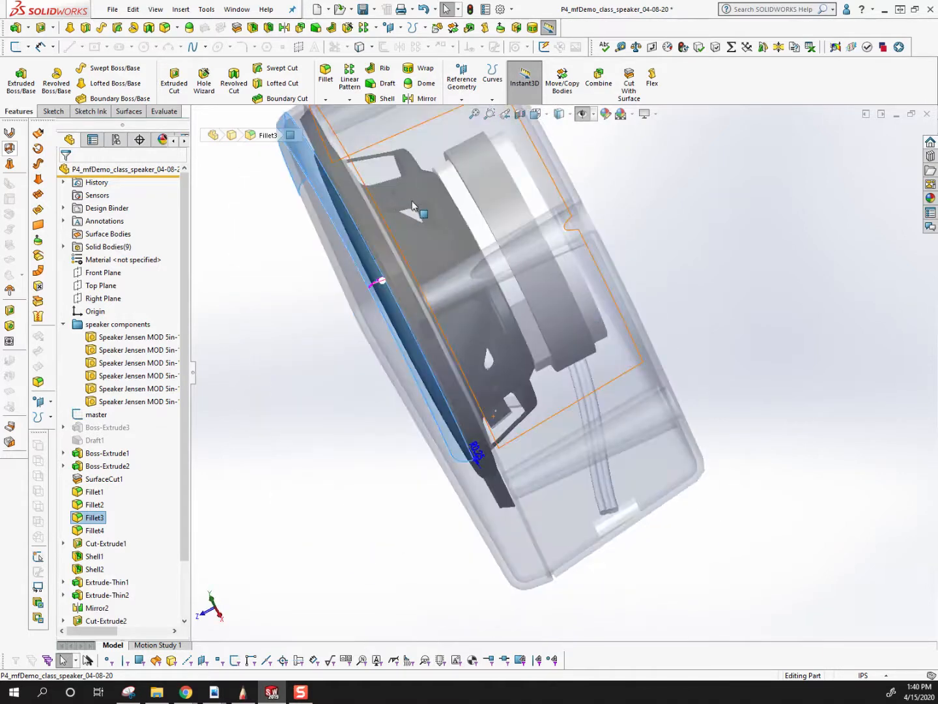
scroll(587, 306, "up", 3)
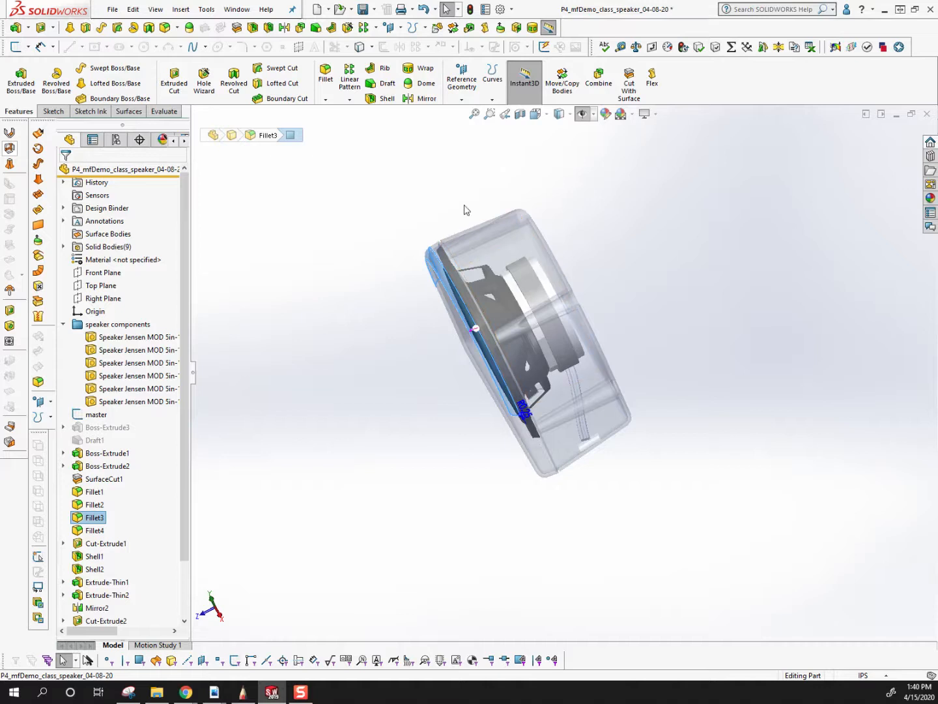
left_click(704, 316)
scroll(583, 279, "down", 2)
middle_click_drag(582, 278, 537, 284)
scroll(536, 284, "up", 3)
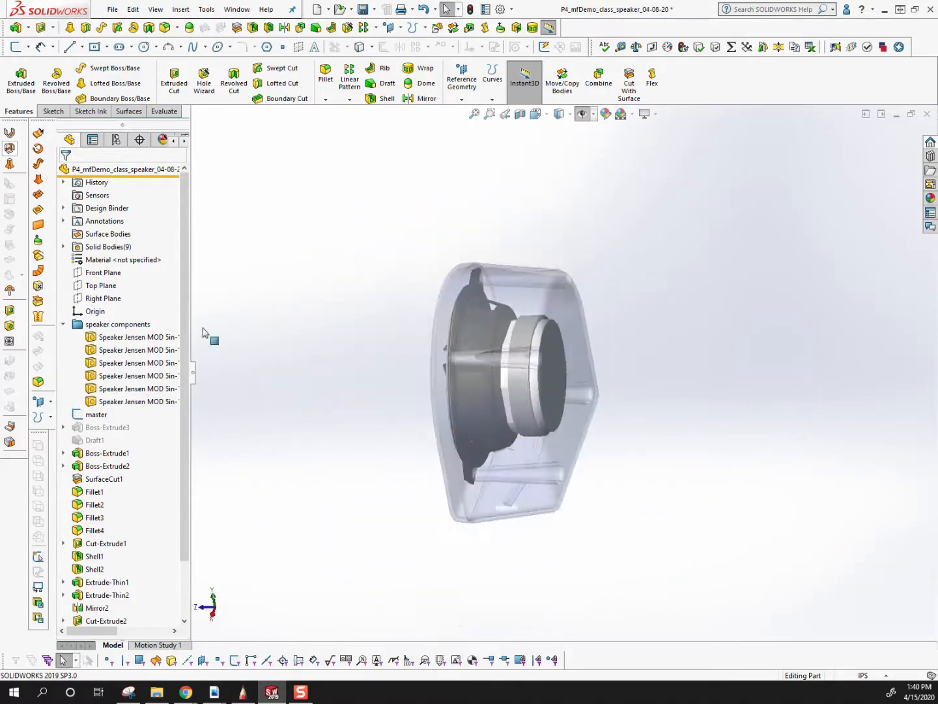
Collapse the speaker components folder and review the whole assembled speaker from several angles.
left_click(63, 323)
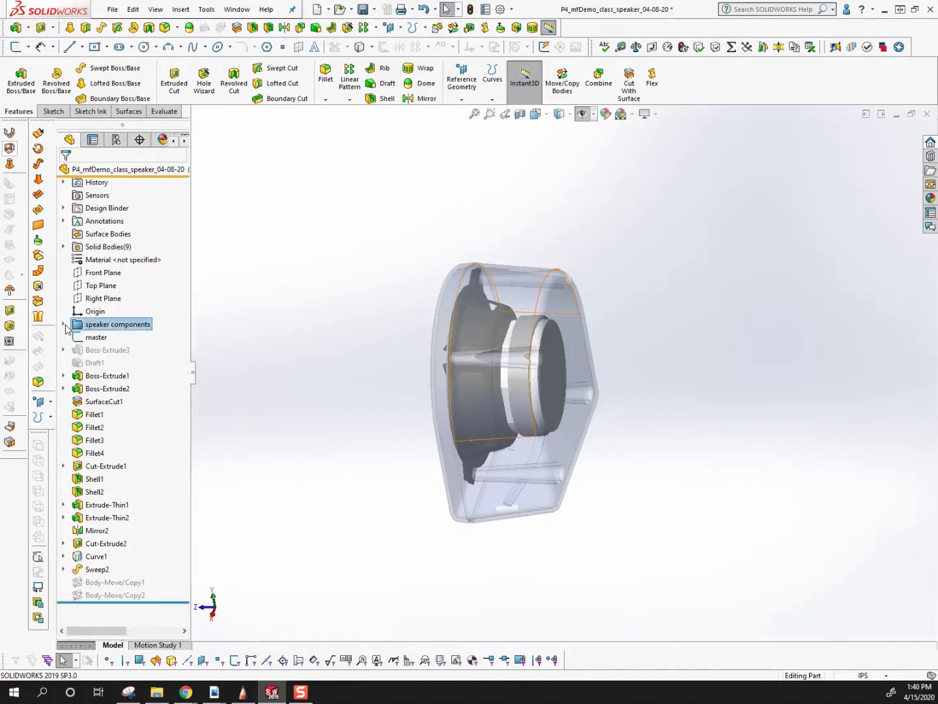
scroll(541, 293, "down", 2)
middle_click_drag(586, 442, 557, 296)
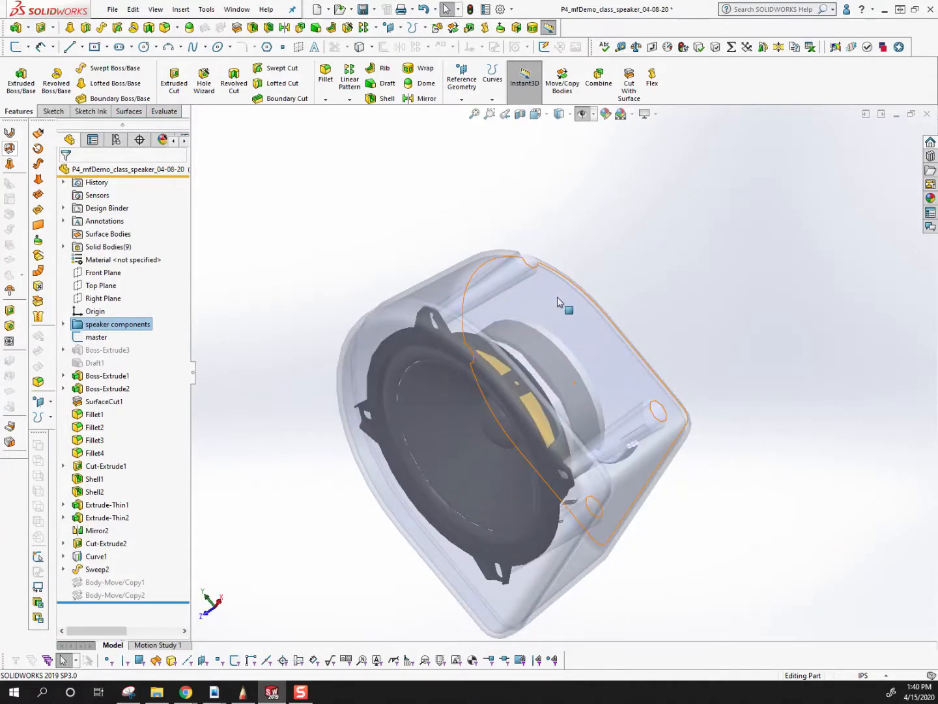
middle_click_drag(558, 297, 481, 349)
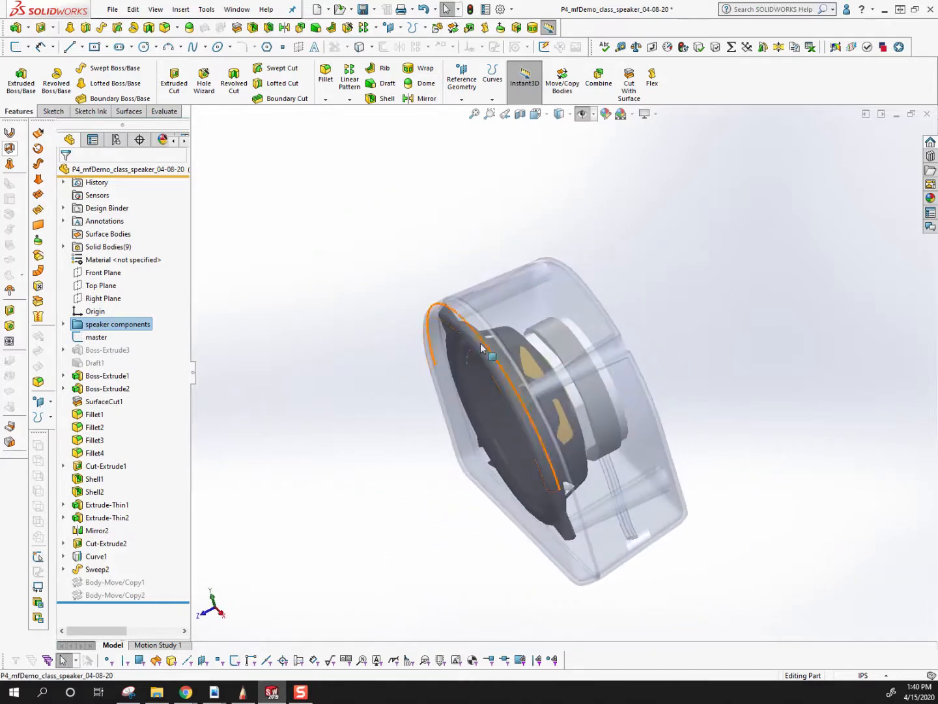
scroll(602, 451, "down", 3)
middle_click_drag(601, 451, 601, 412)
scroll(606, 355, "up", 3)
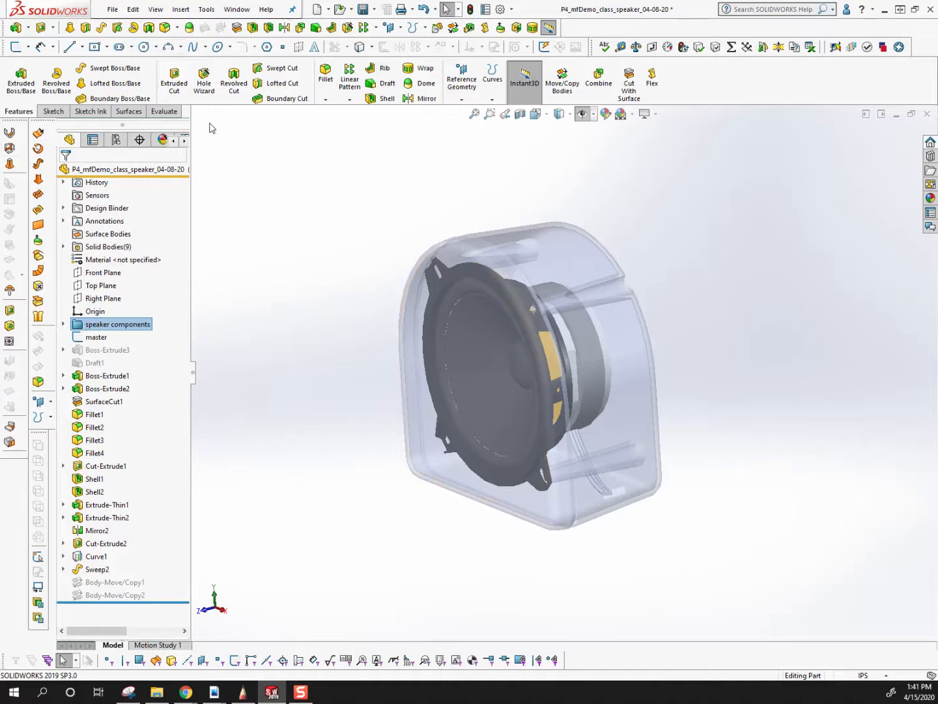
Delete the six Speaker Jensen bodies, Mirror2[1] and Sweep2 with Delete/Keep Body, leaving only the Cut-Extrude2 rear housing body.
left_click(64, 247)
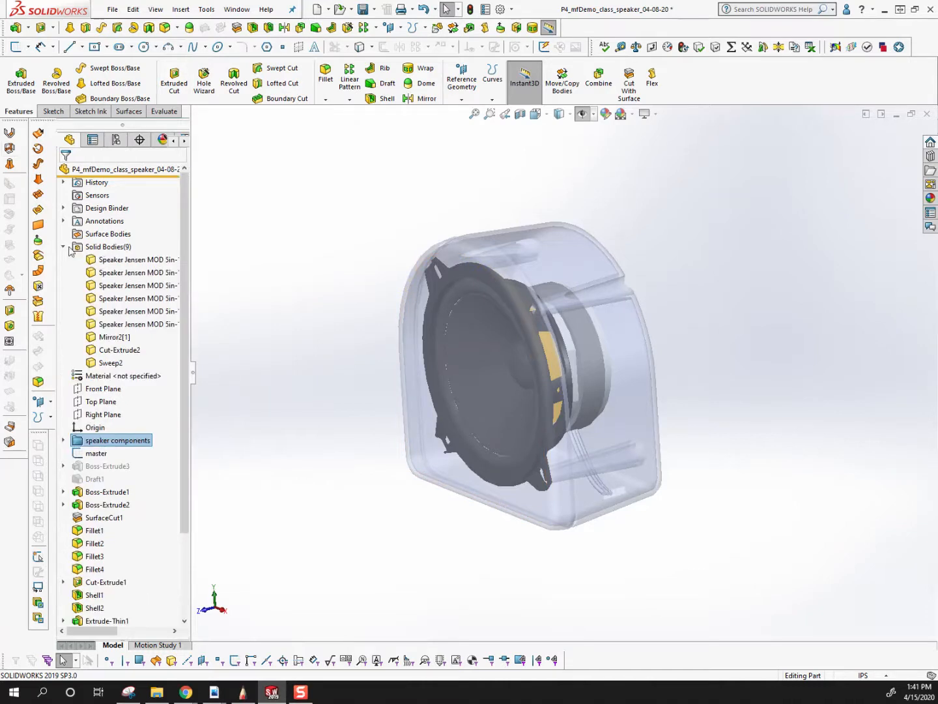
left_click(108, 260)
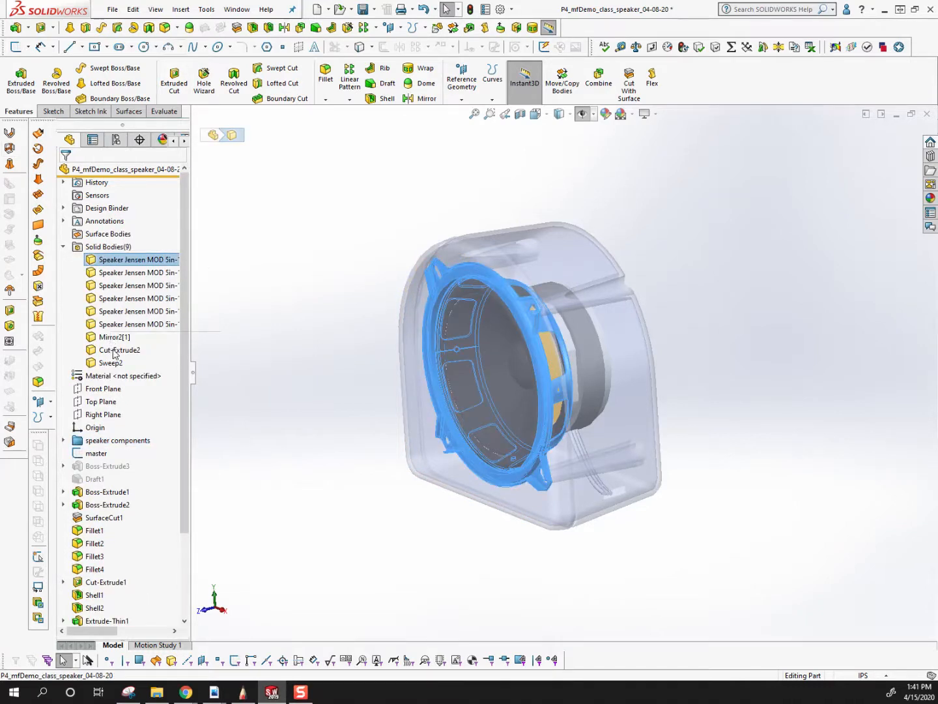
left_click(115, 350, "shift")
left_click(108, 363, "ctrl")
left_click(102, 349, "ctrl")
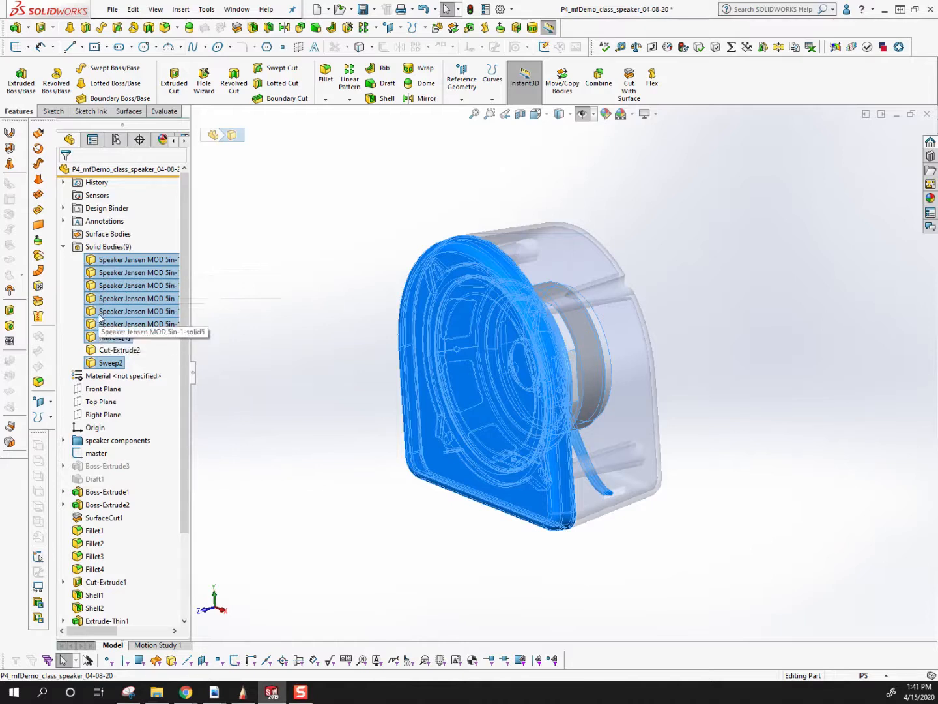
key("Delete")
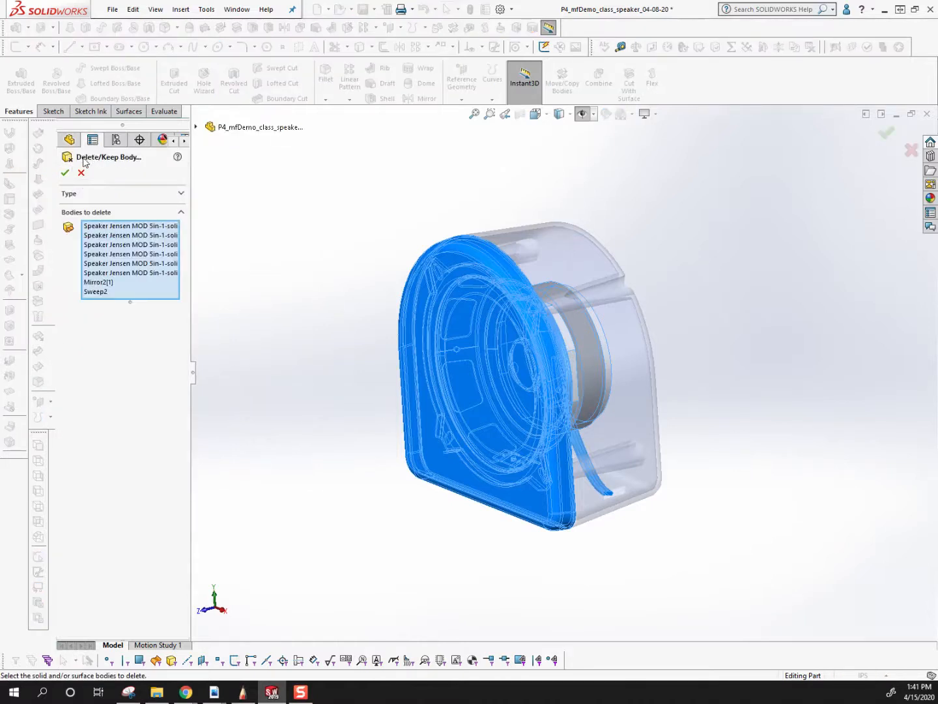
left_click(64, 172)
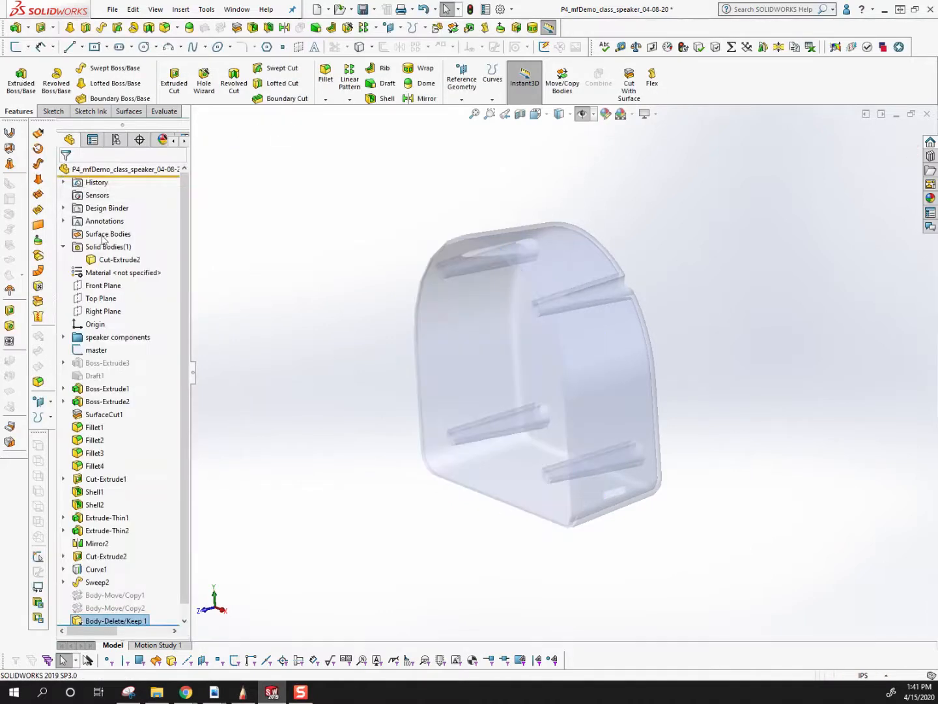
Suppress the Body-Delete/Keep 1 feature.
left_click(91, 608)
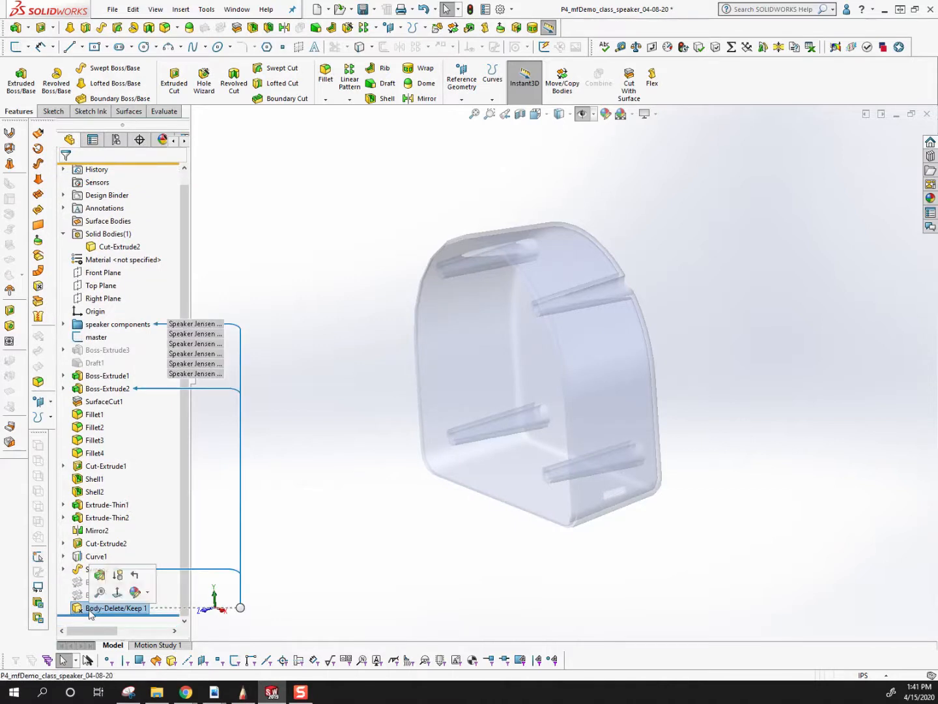
left_click(128, 608)
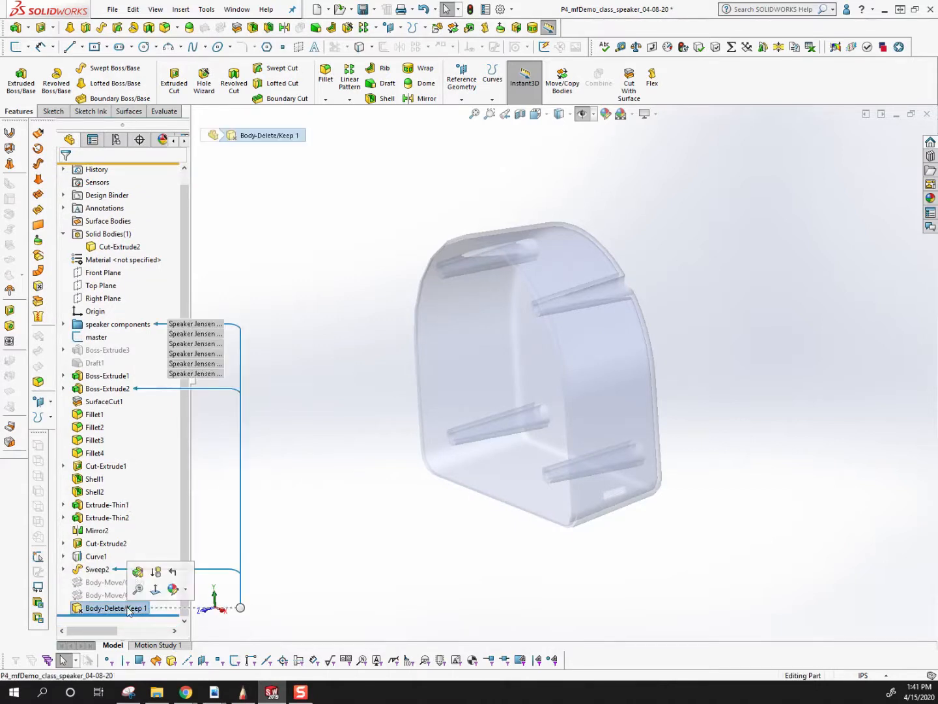
left_click(155, 572)
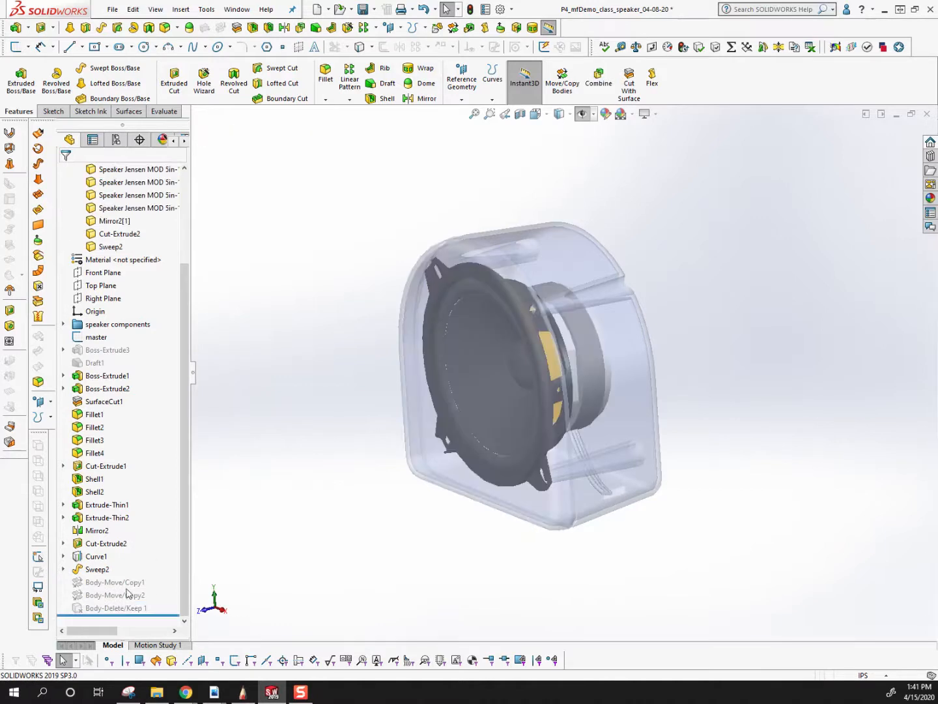
Unsuppress Body-Delete/Keep 1 and inspect the isolated rear housing.
left_click(121, 608)
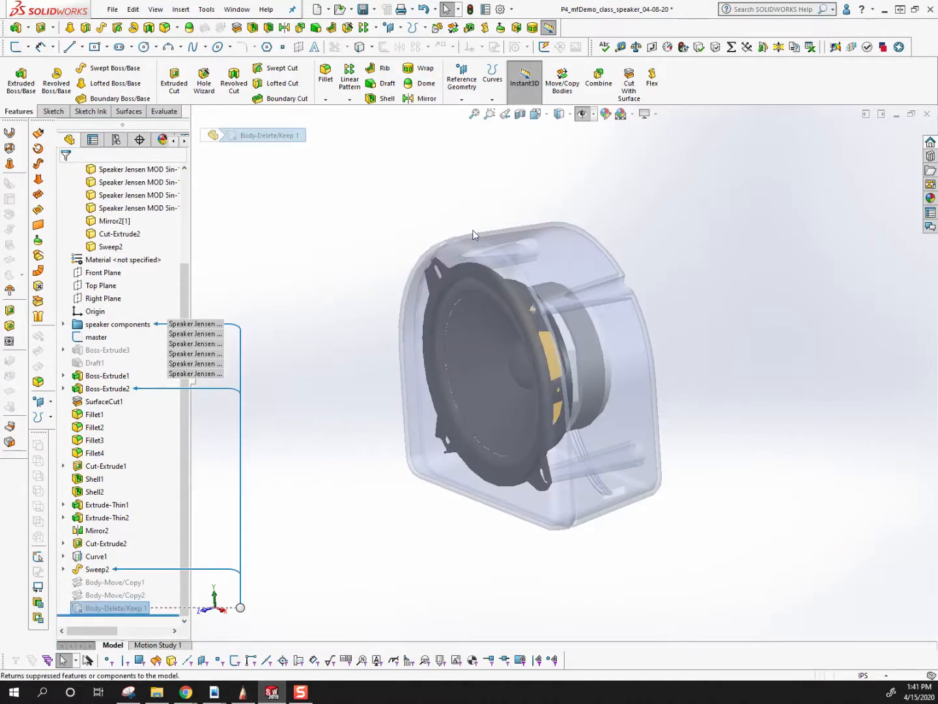
right_click(110, 608)
left_click(131, 405)
middle_click_drag(369, 406, 337, 424)
middle_click_drag(543, 267, 574, 271)
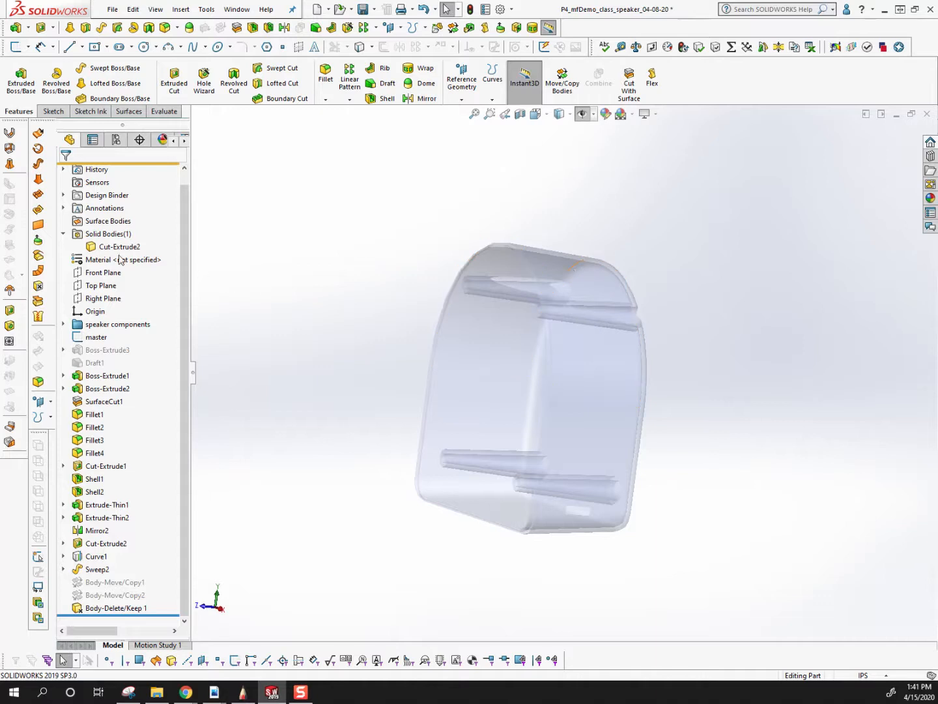
Delete the Body-Delete/Keep 1 feature from the part.
right_click(112, 610)
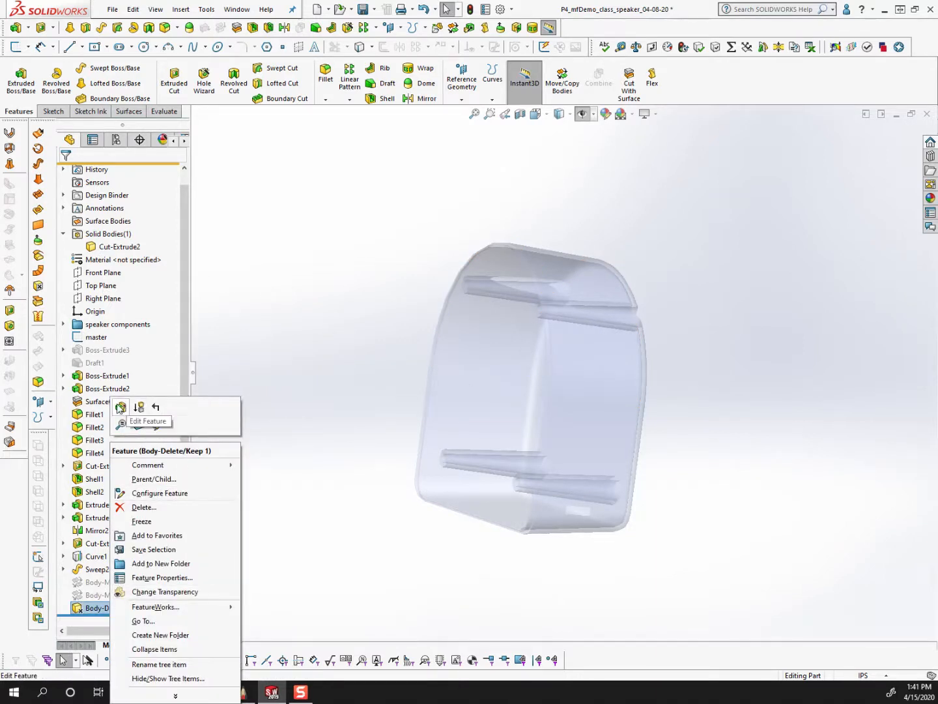
left_click(139, 406)
left_click(66, 173)
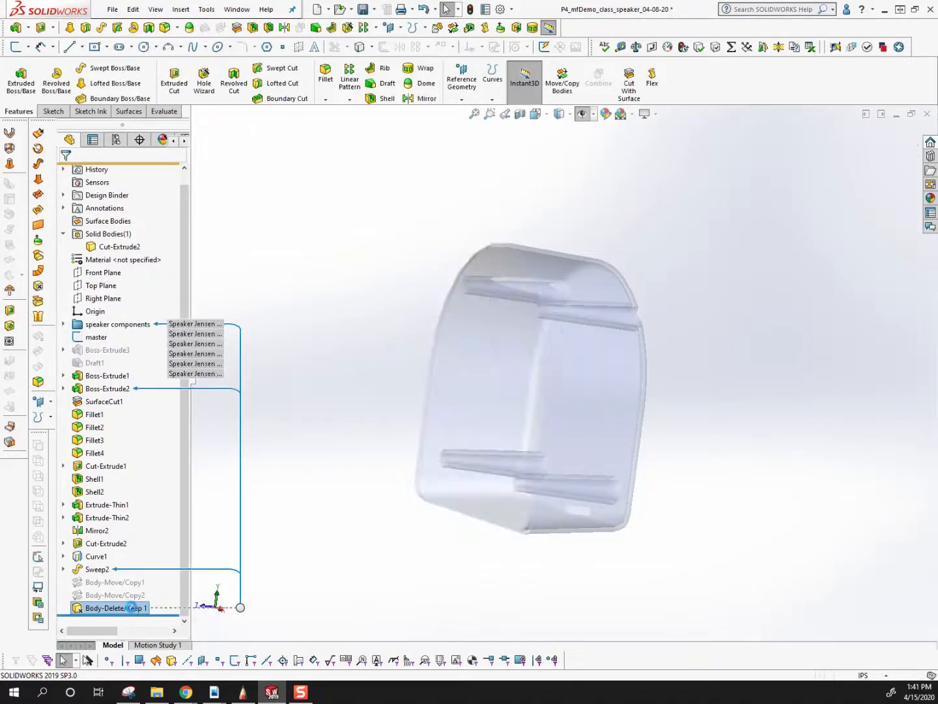
key("Delete")
left_click(270, 289)
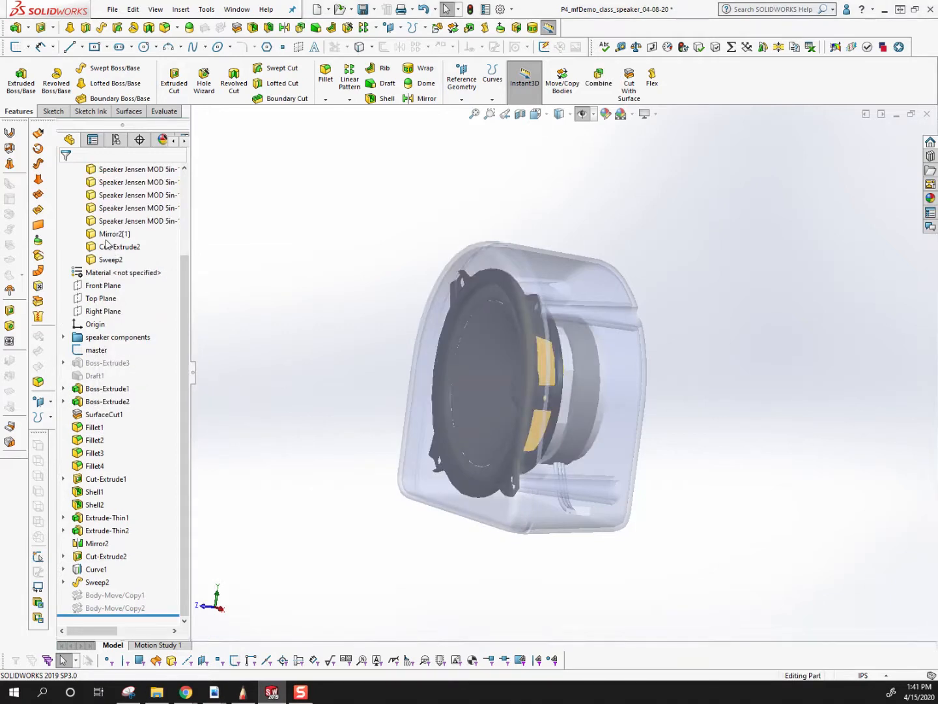
Delete the six Speaker Jensen bodies, Cut-Extrude2 and Sweep2 with Delete/Keep Body, leaving only the Mirror2[1] front housing body.
left_click(112, 233)
scroll(134, 311, "up", 2)
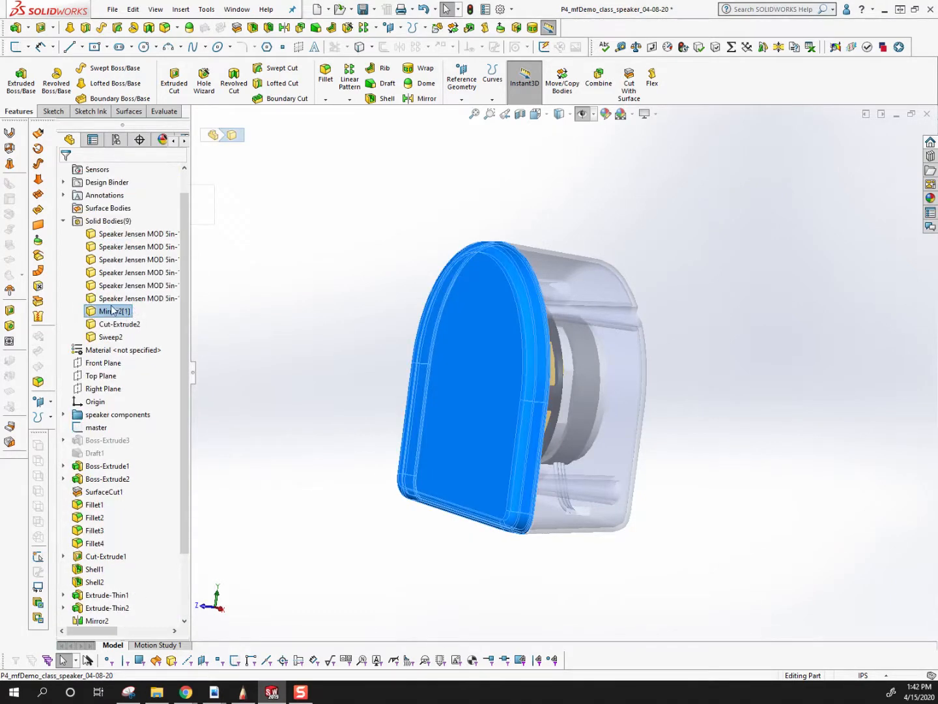
left_click(130, 298)
left_click(120, 234, "shift")
left_click(118, 326, "ctrl")
left_click(114, 338, "ctrl")
key("Delete")
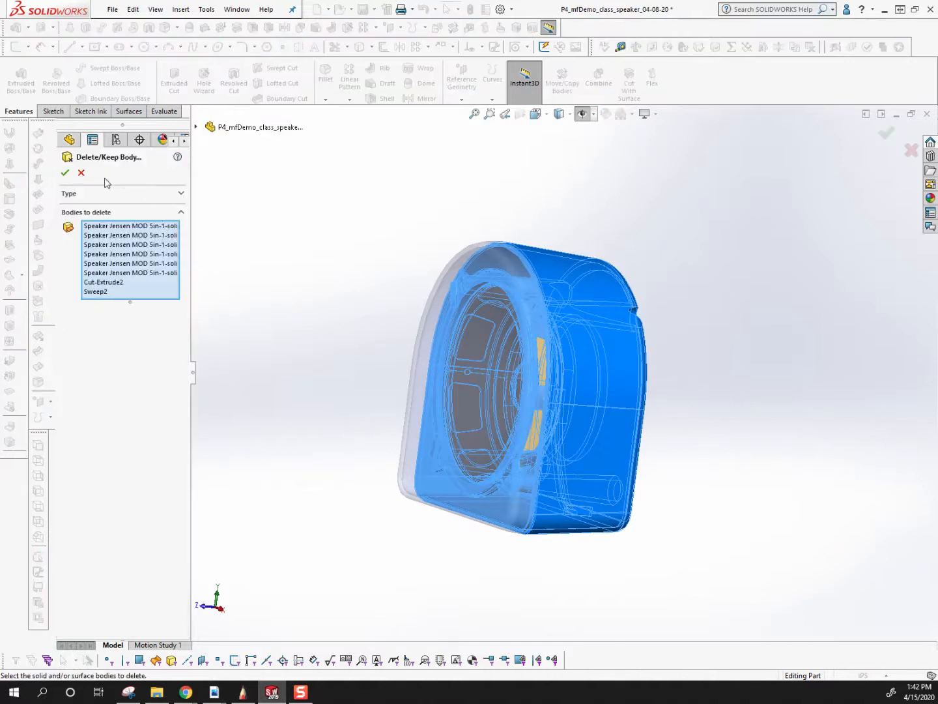
left_click(64, 173)
Change the display style to Shaded With Edges and inspect the isolated front housing from several angles.
middle_click_drag(613, 408, 573, 430)
middle_click_drag(406, 351, 442, 335)
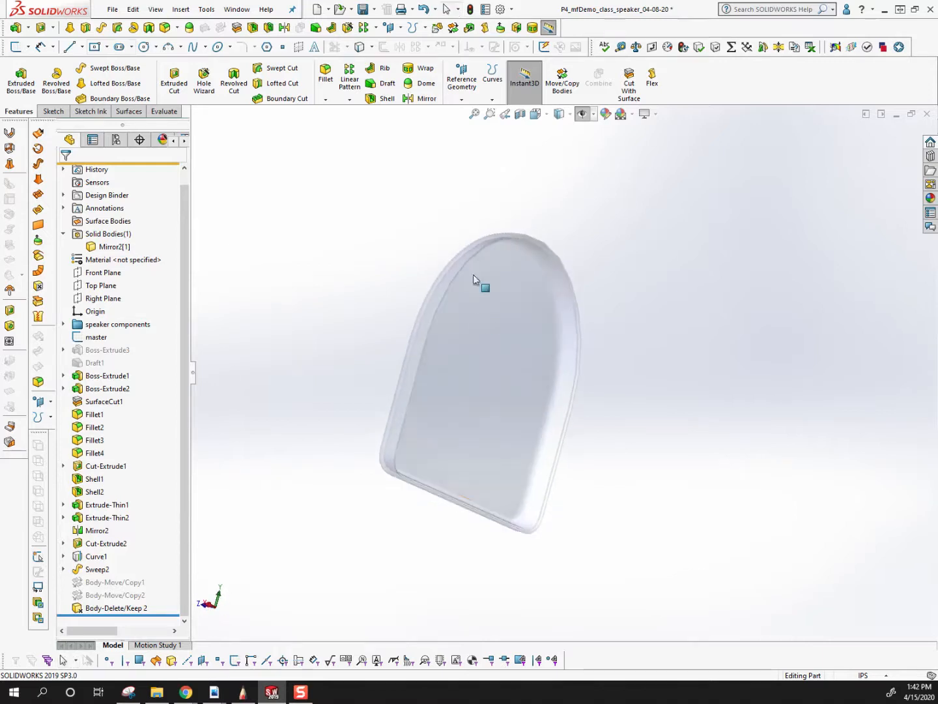
left_click(559, 115)
left_click(559, 145)
mouse_move(479, 301)
middle_mouse_down()
mouse_move(521, 339)
mouse_move(554, 408)
mouse_move(567, 395)
middle_mouse_up()
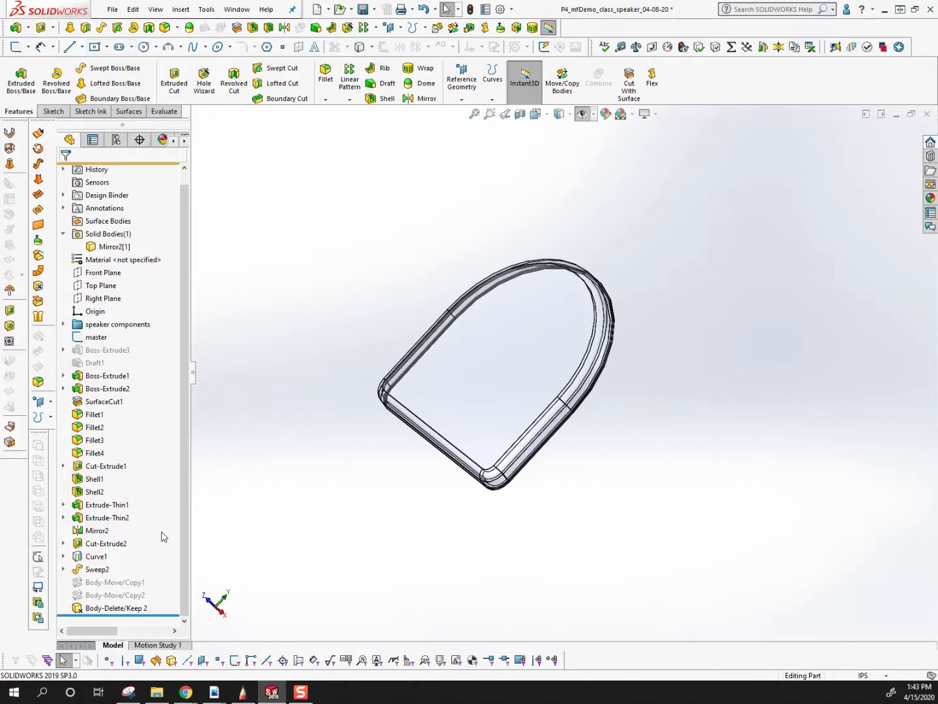
left_click(544, 299)
middle_click_drag(545, 299, 514, 279)
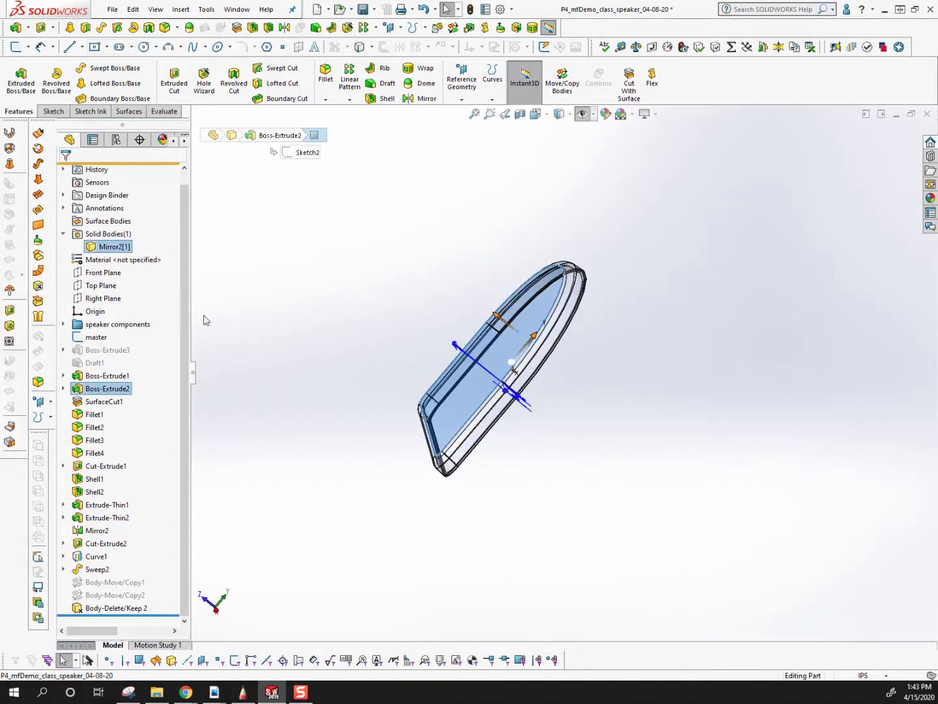
Open the assembly P4_xdemo_speaker2 from the Demo for April 15 folder inside Project 4.
left_click(113, 9)
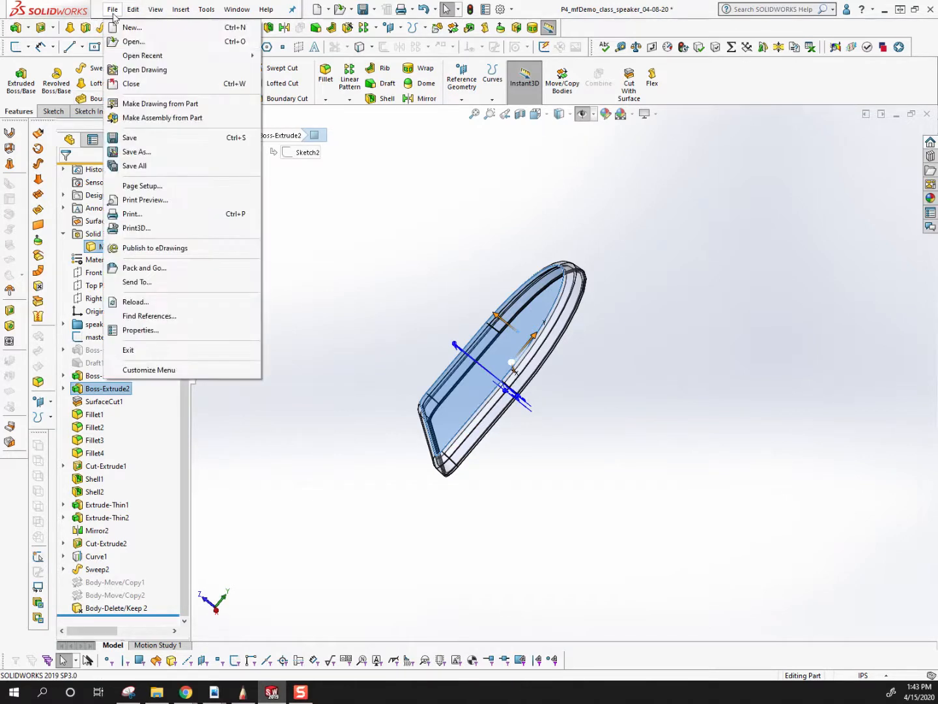
left_click(134, 42)
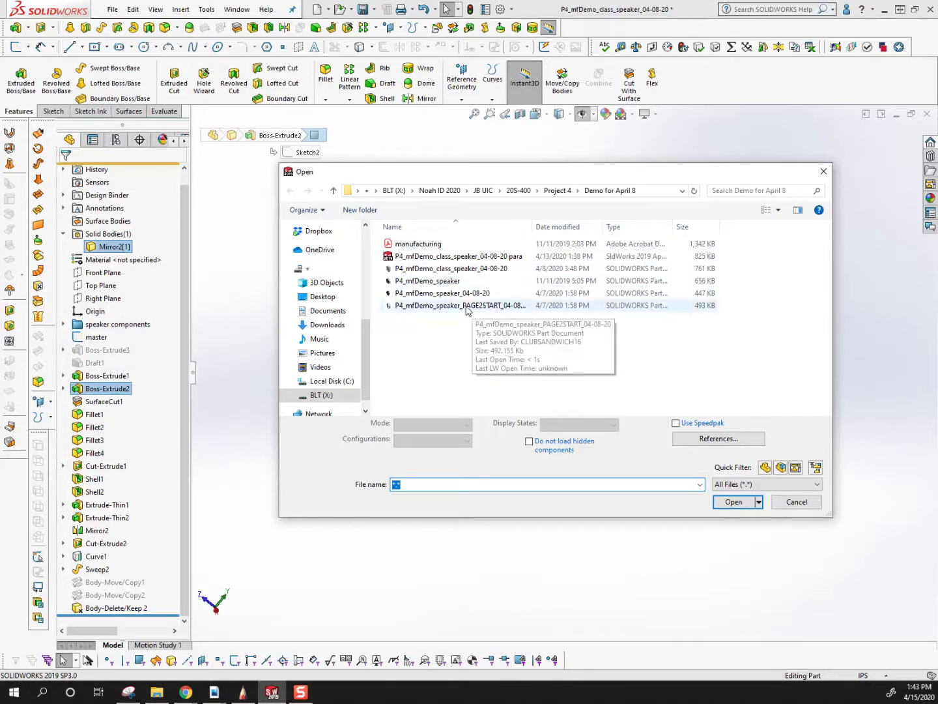
left_click(552, 191)
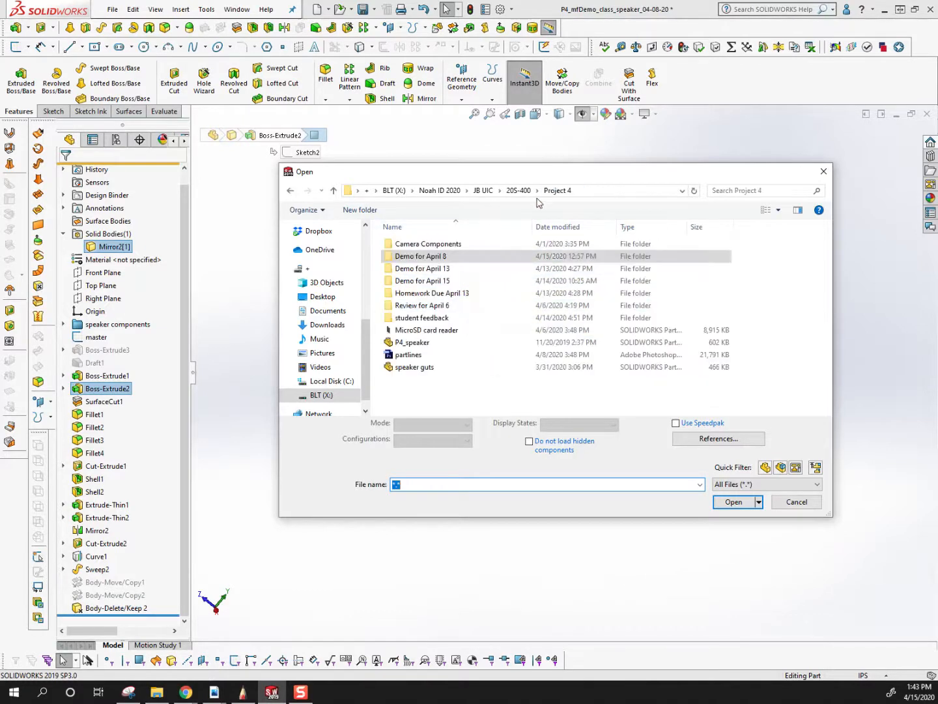
double_click(436, 280)
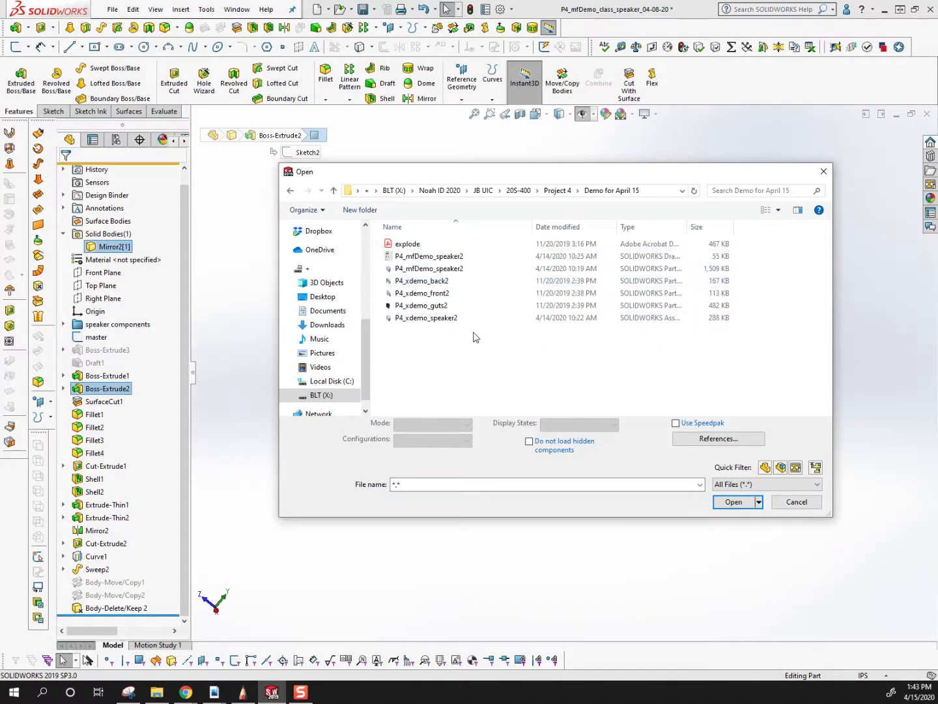
double_click(451, 319)
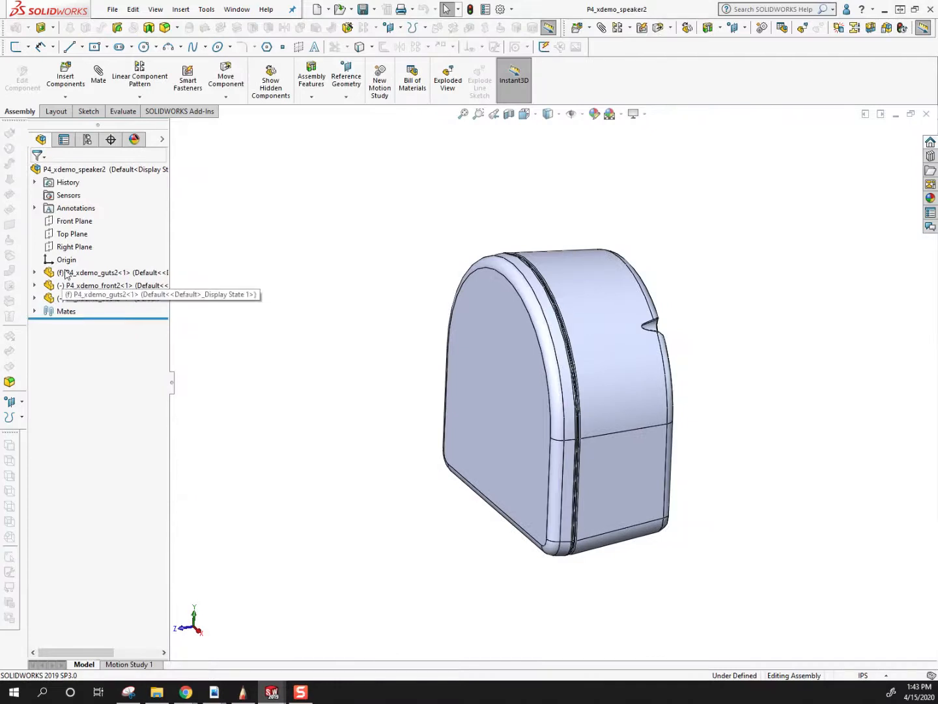
Examine the tree contents of the guts, front and back components in the speaker assembly.
left_click(51, 274)
left_click(35, 274)
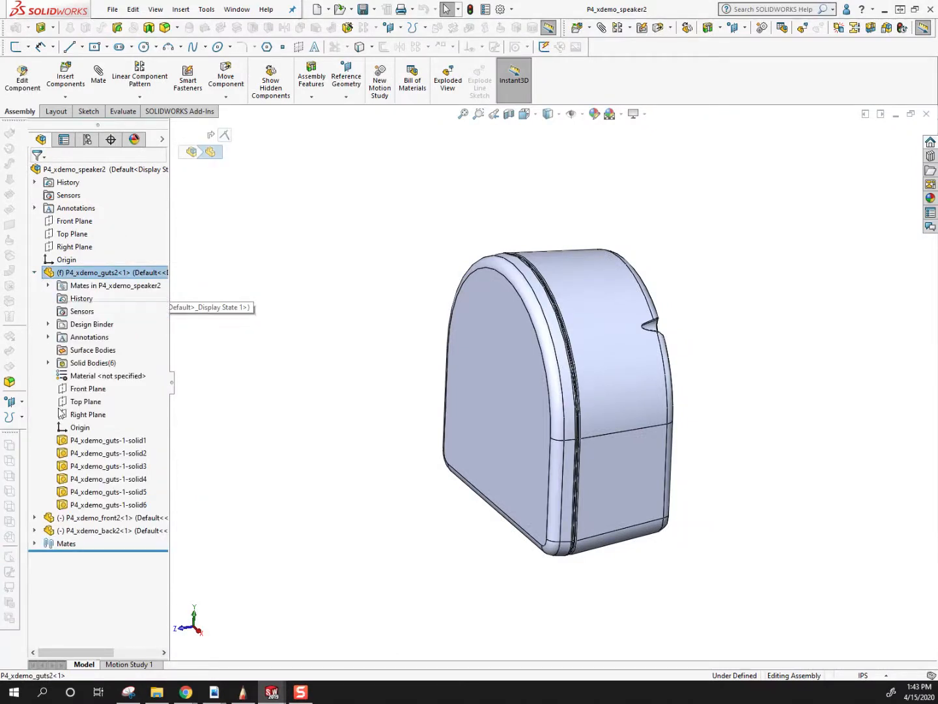
left_click(34, 518)
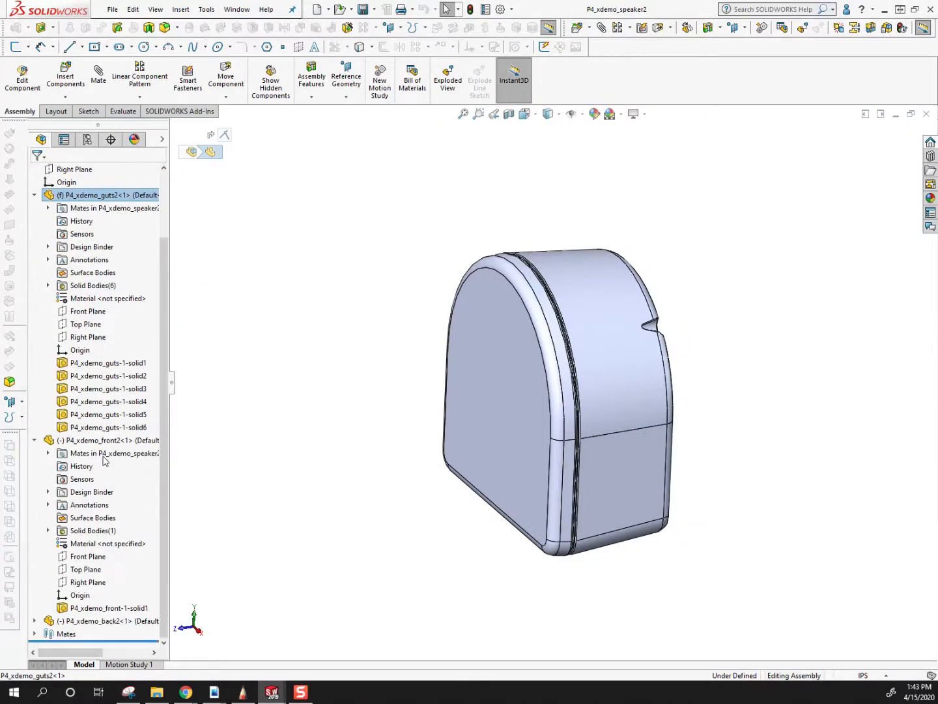
left_click(34, 620)
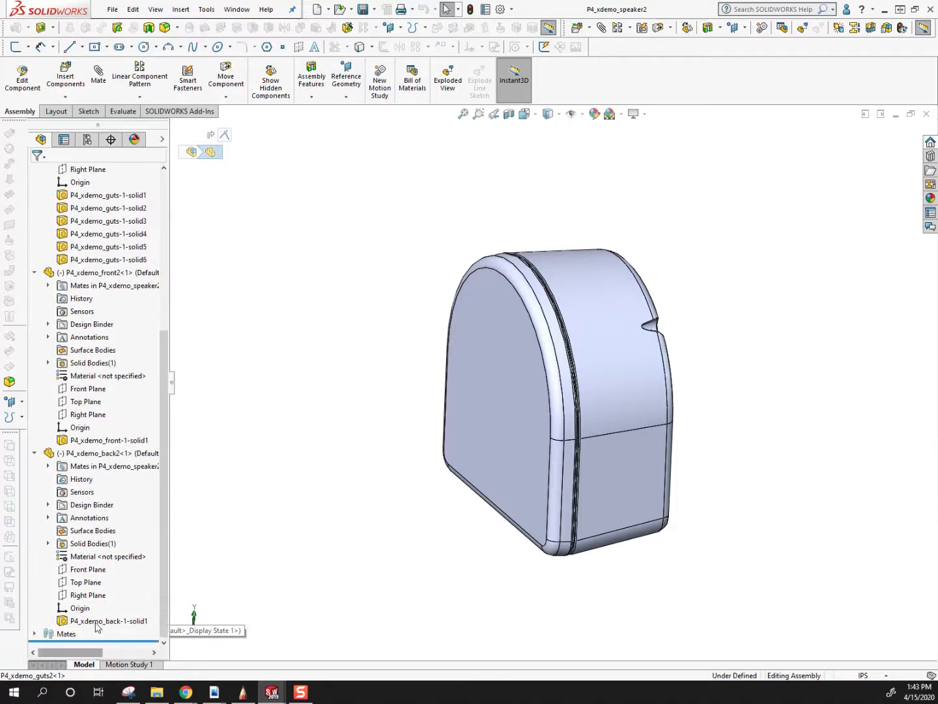
left_click(97, 453)
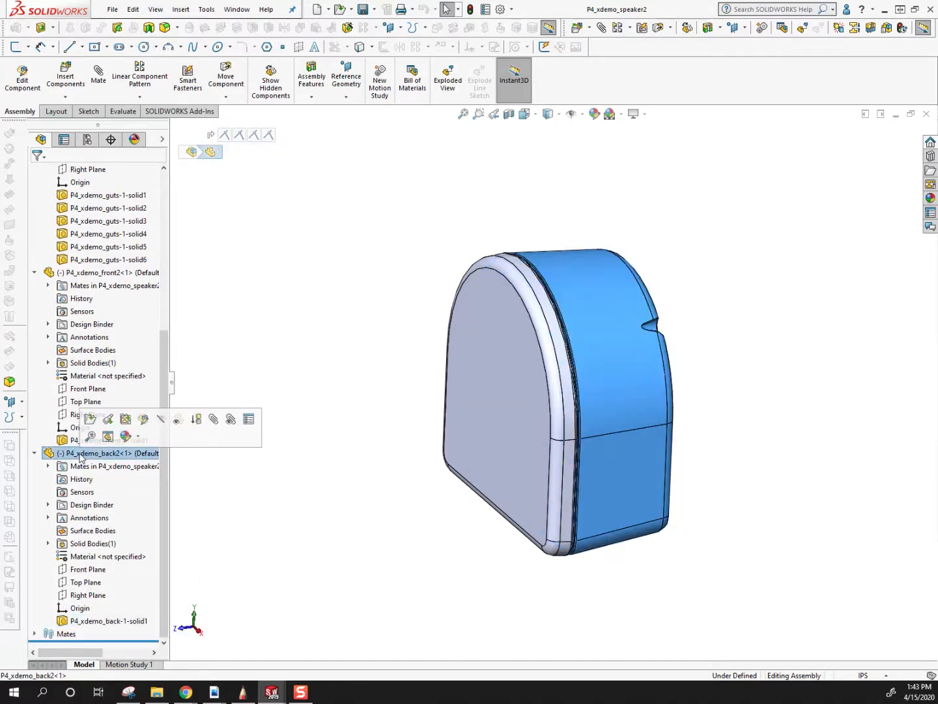
left_click(95, 273)
scroll(157, 417, "up", 4)
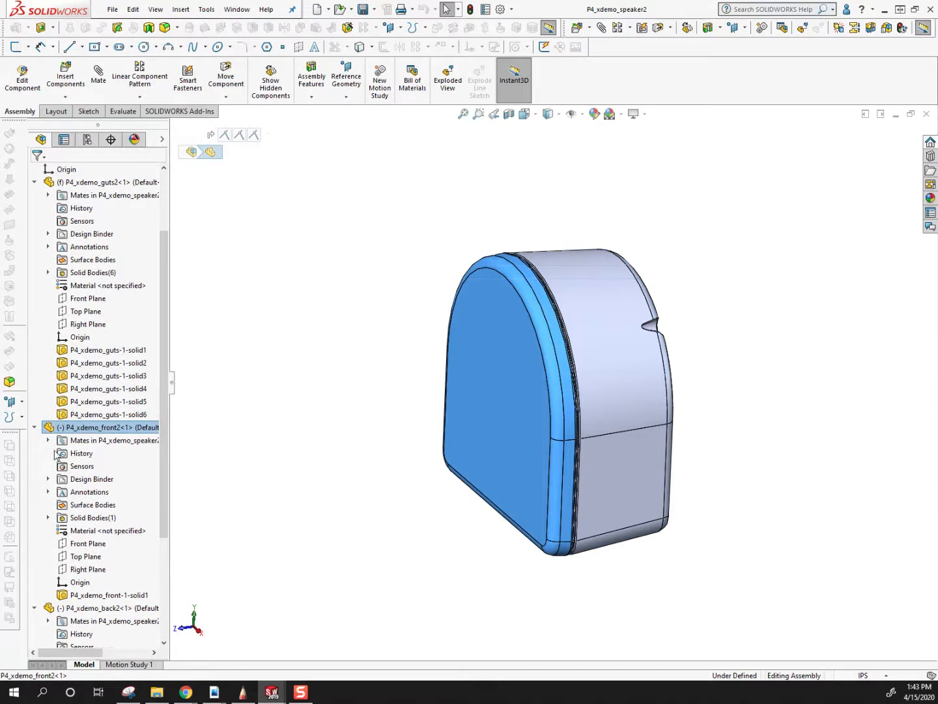
left_click(35, 607)
left_click(35, 440)
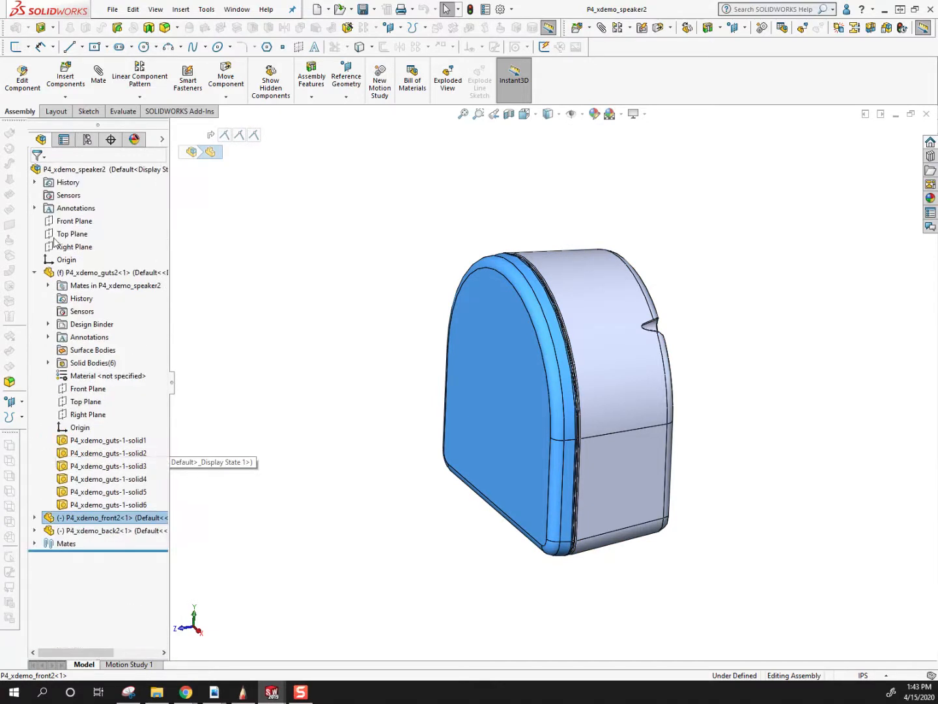
left_click(35, 273)
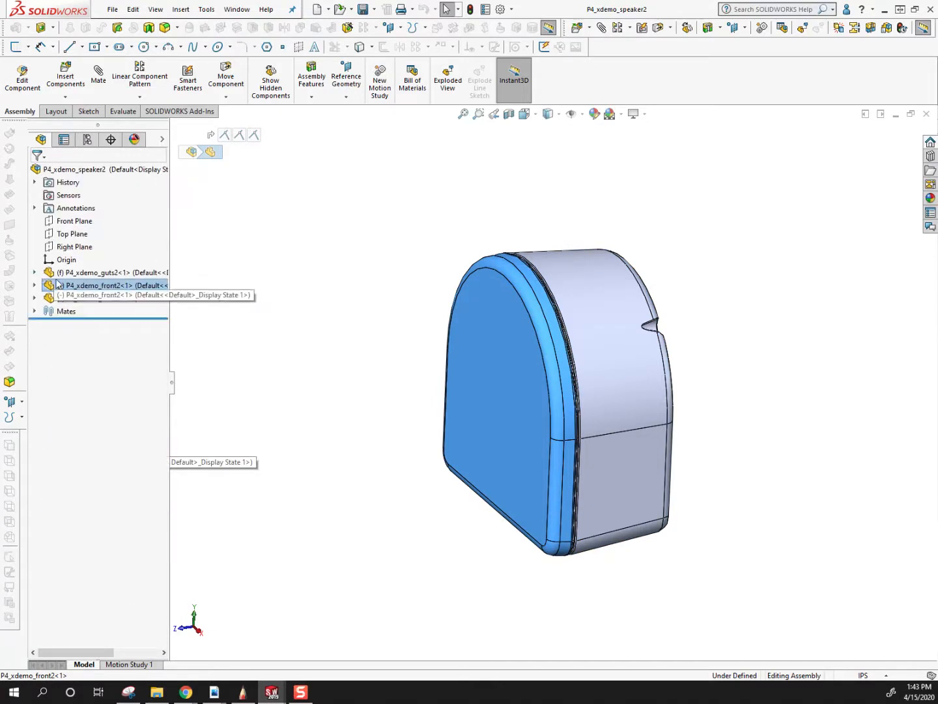
List the assembly's mates and examine which components they join.
left_click(264, 308)
left_click(34, 311)
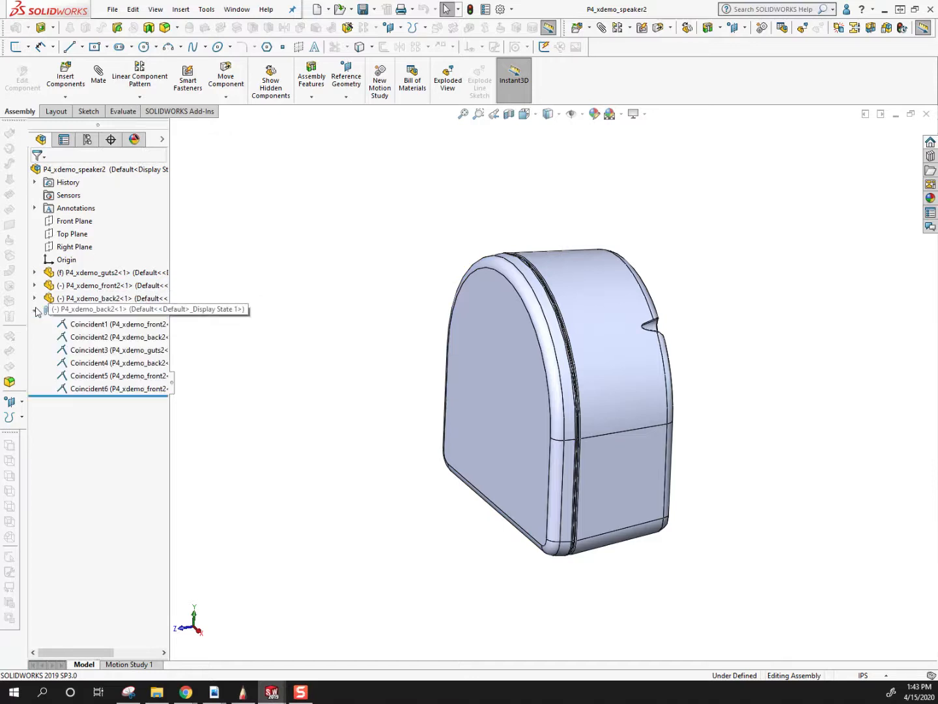
left_click(488, 312)
left_click(261, 358)
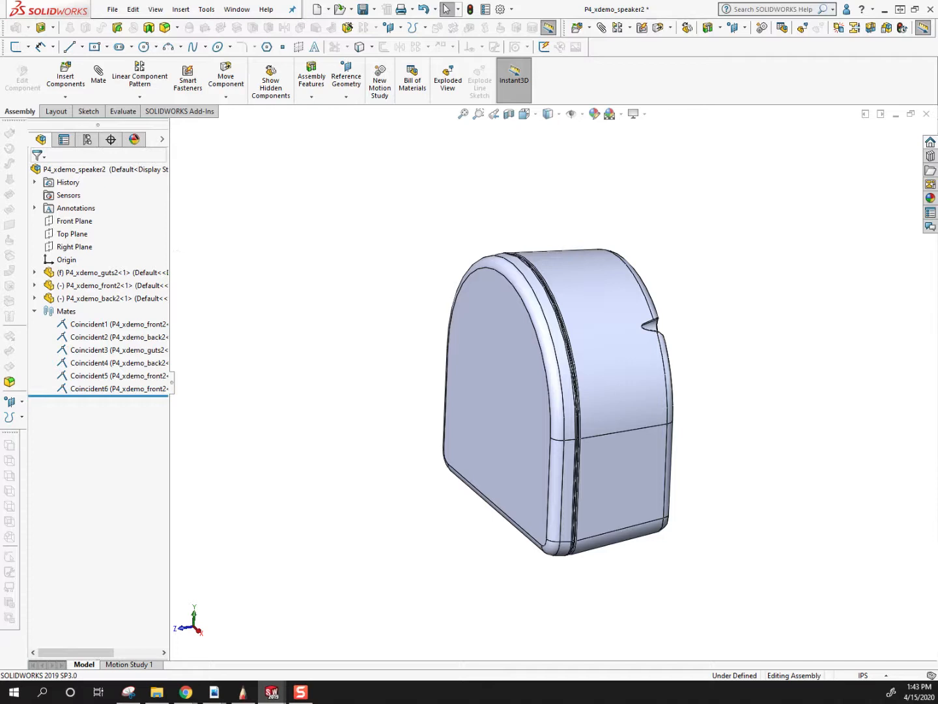
Switch to explode.pdf in Adobe Acrobat, read the instructions for an exploded view within an assembly, and return to SOLIDWORKS.
left_click_drag(0, 62, 391, 59)
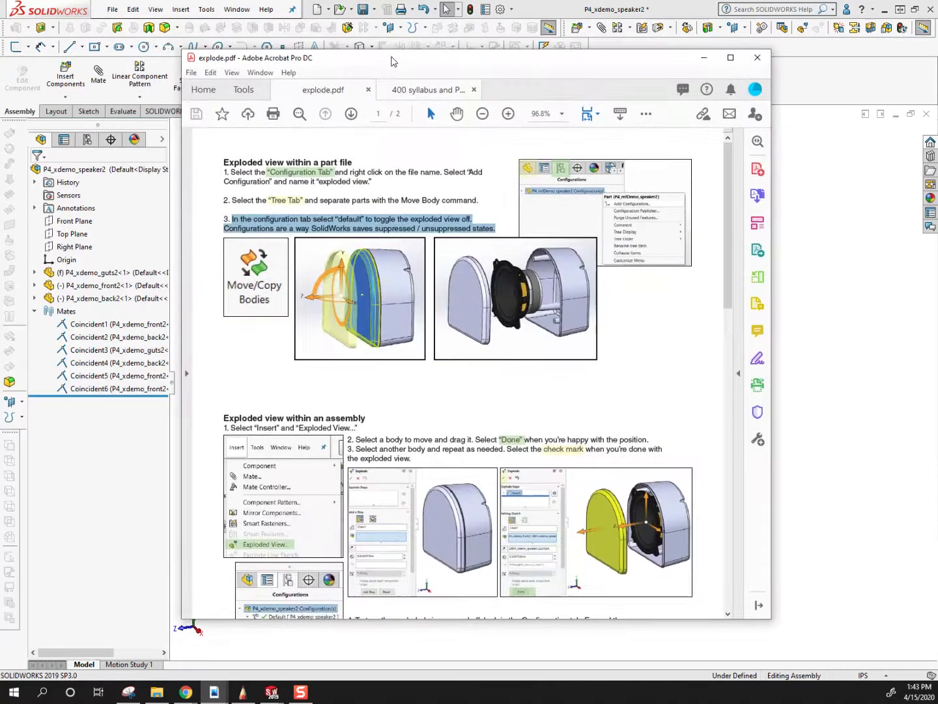
scroll(502, 409, "down", 3)
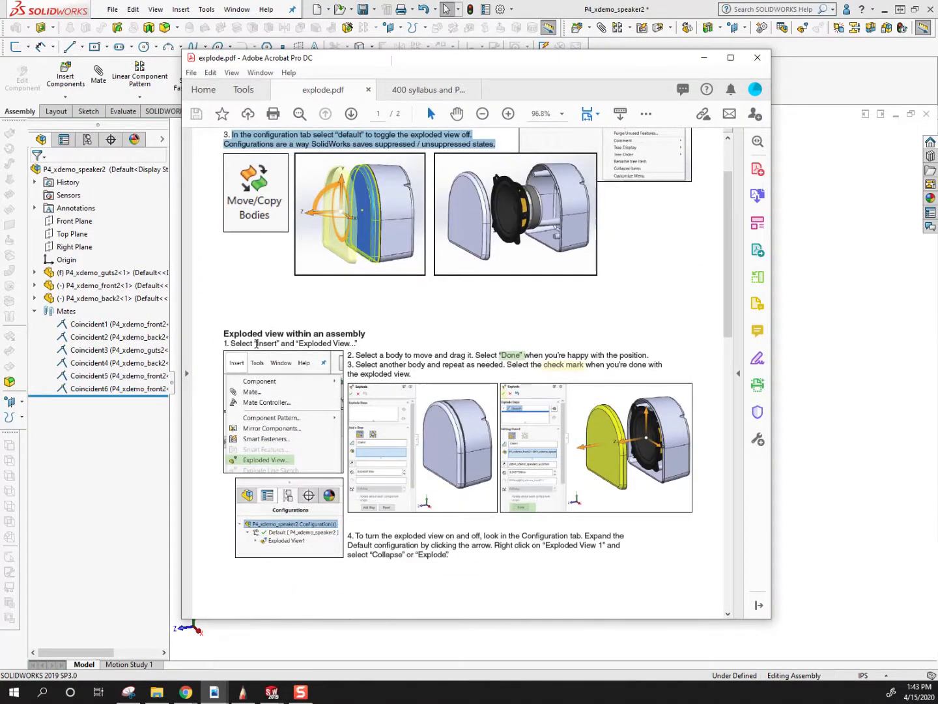
left_click_drag(232, 344, 359, 347)
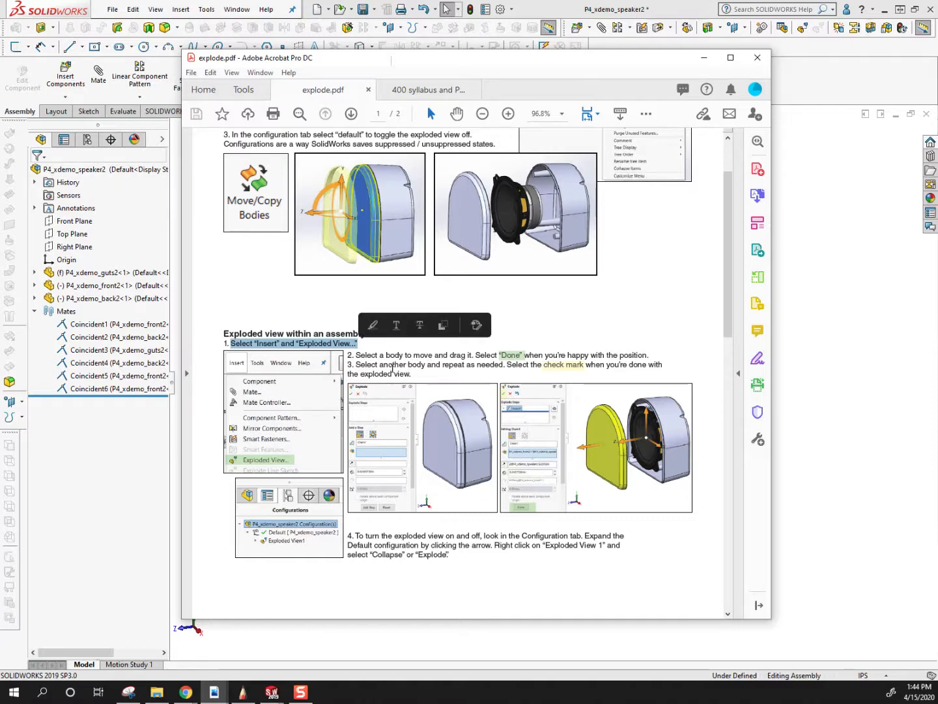
left_click_drag(348, 356, 653, 341)
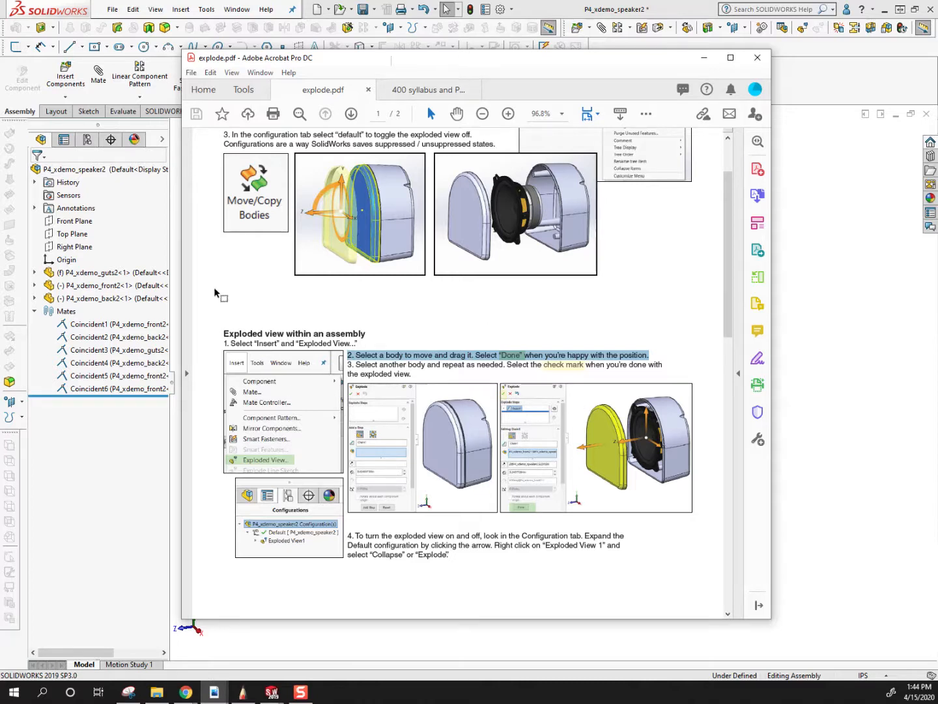
left_click_drag(430, 58, 1, 76)
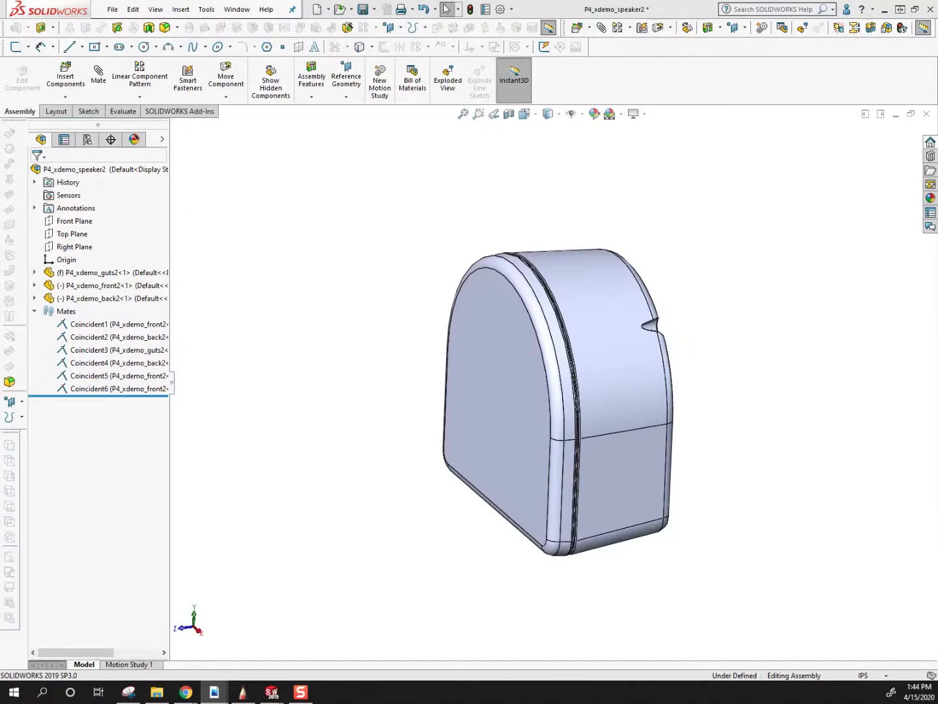
Start an exploded view and add a step moving the front housing about 2.65 in forward along Z, away from the speaker.
left_click(180, 9)
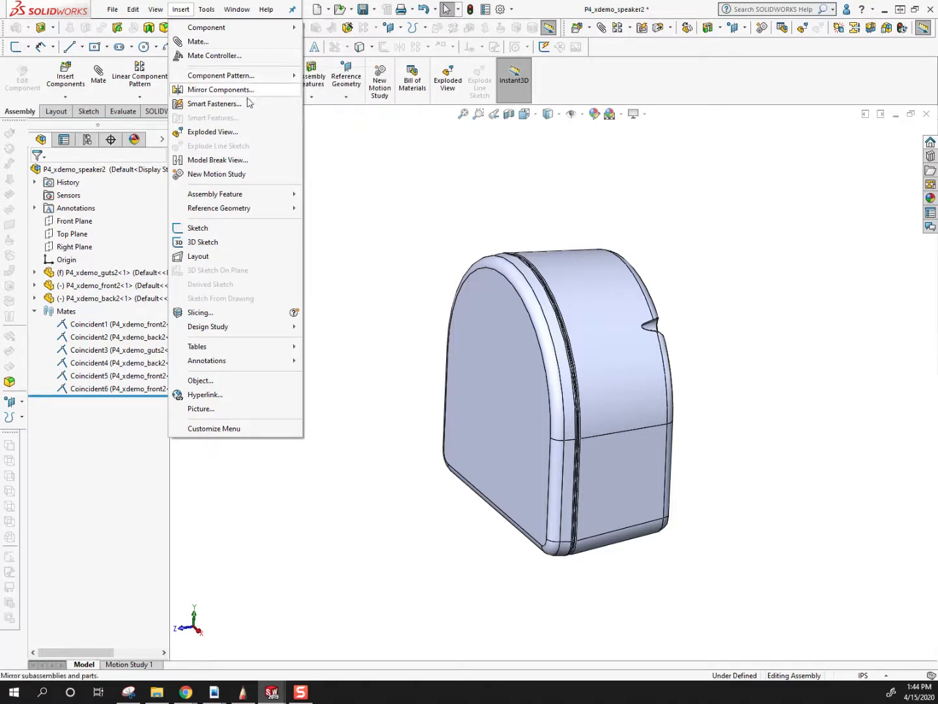
left_click(225, 132)
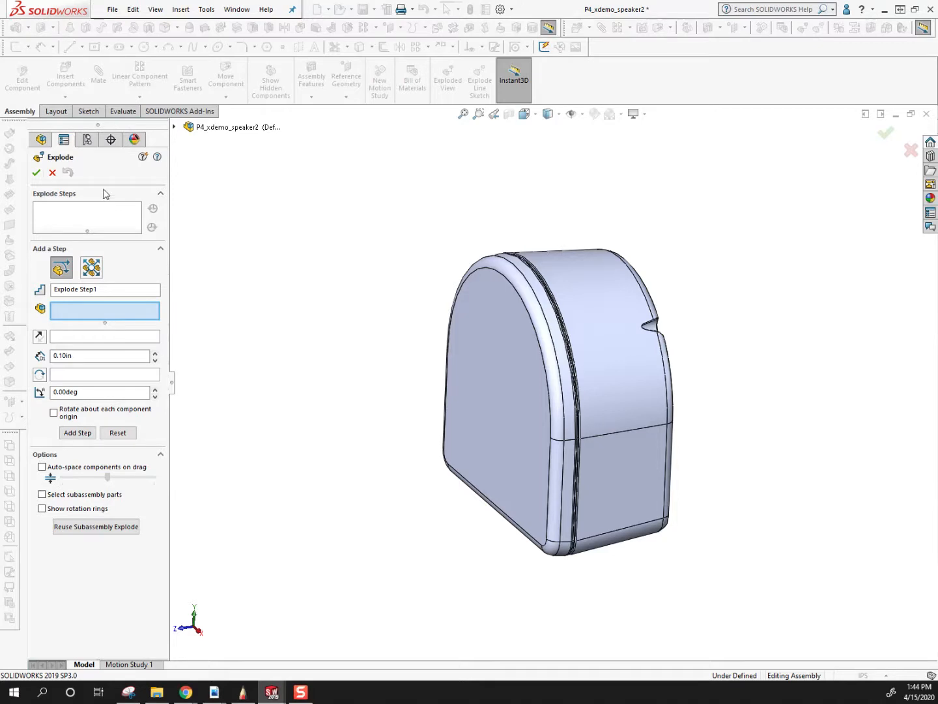
left_click(524, 385)
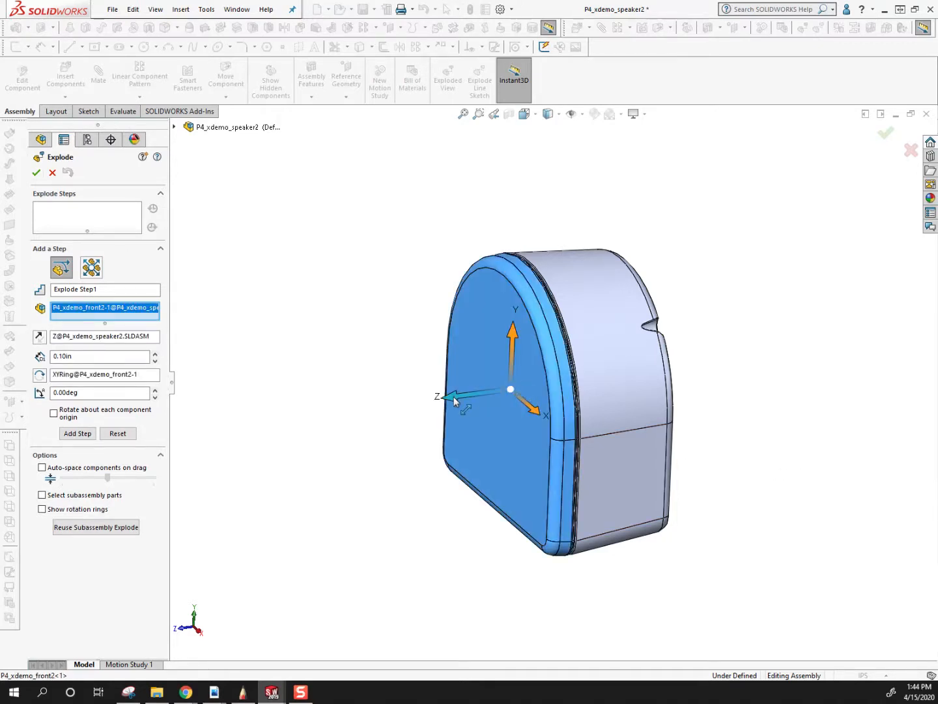
left_click_drag(455, 401, 347, 411)
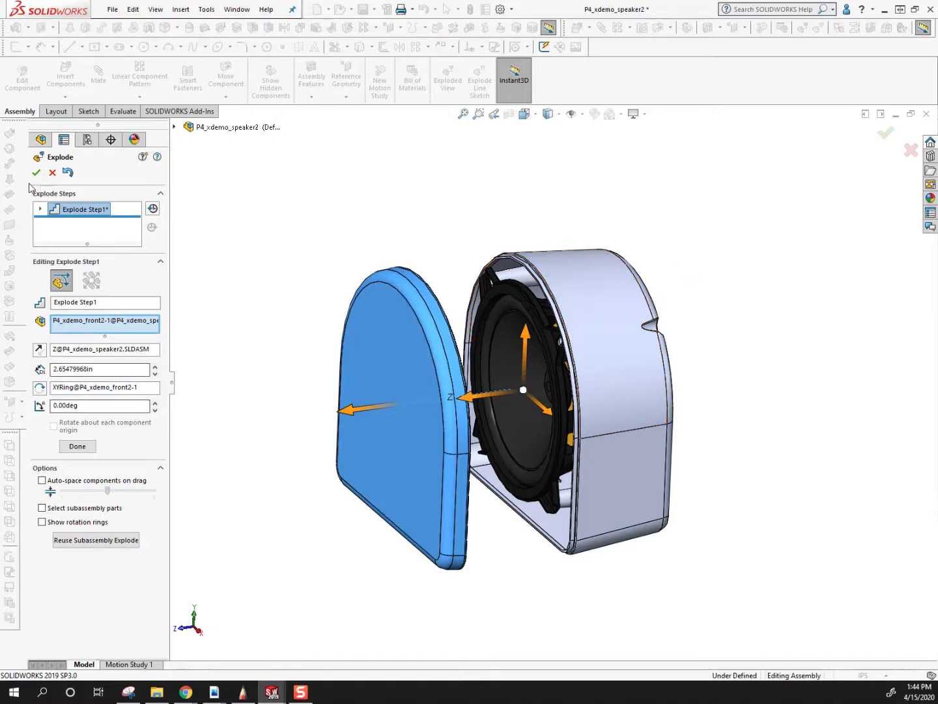
left_click(77, 447)
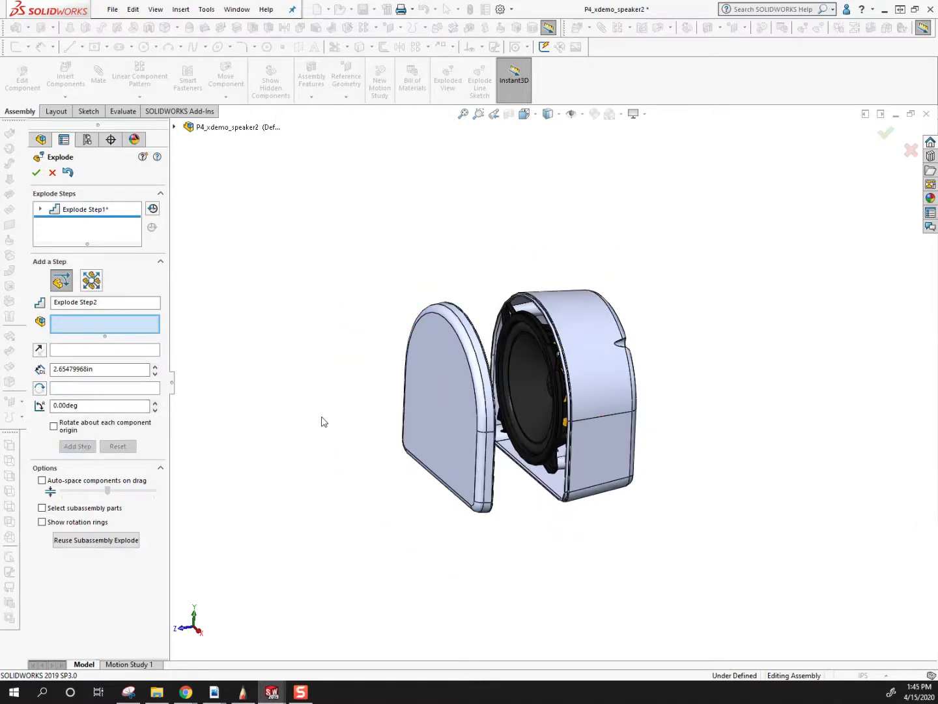
Add an explode step moving the back housing about 3.67 in along Z behind the speaker, and finish the exploded view.
left_click(596, 321)
left_click_drag(515, 395, 616, 379)
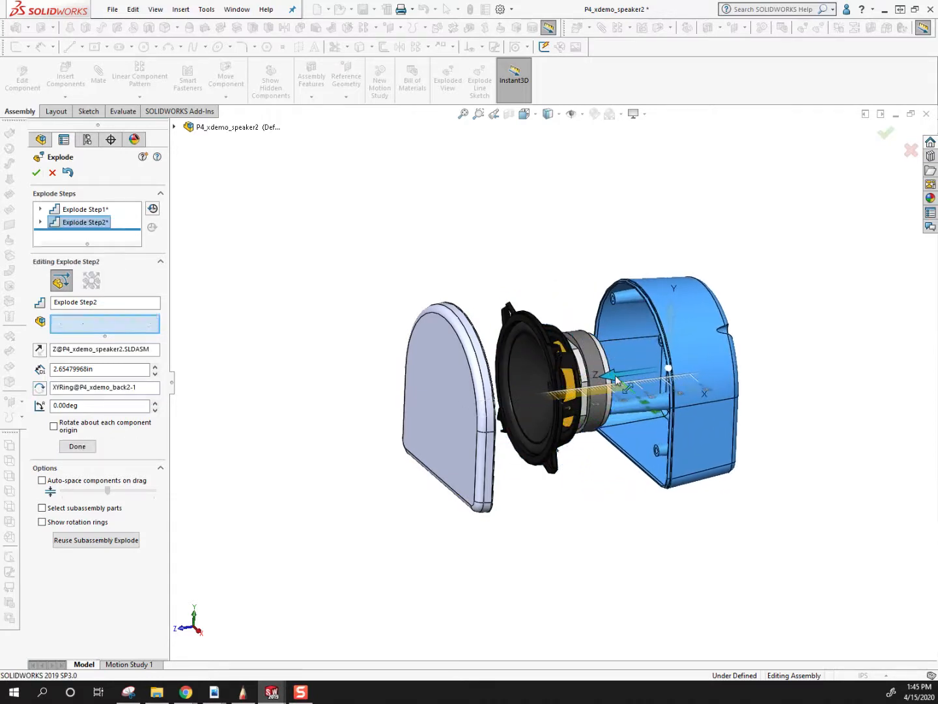
left_click(77, 446)
middle_click_drag(350, 350, 362, 428)
scroll(514, 418, "down", 3)
scroll(514, 417, "up", 3)
middle_click_drag(514, 418, 496, 293)
mouse_move(495, 435)
middle_mouse_down()
mouse_move(483, 444)
mouse_move(491, 420)
middle_mouse_up()
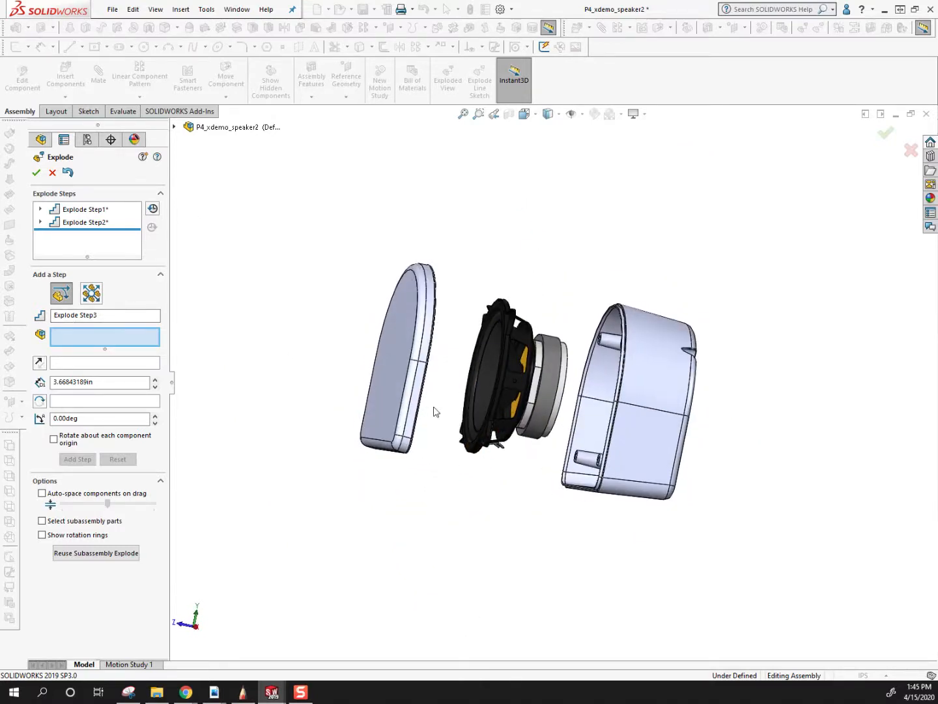
left_click(37, 174)
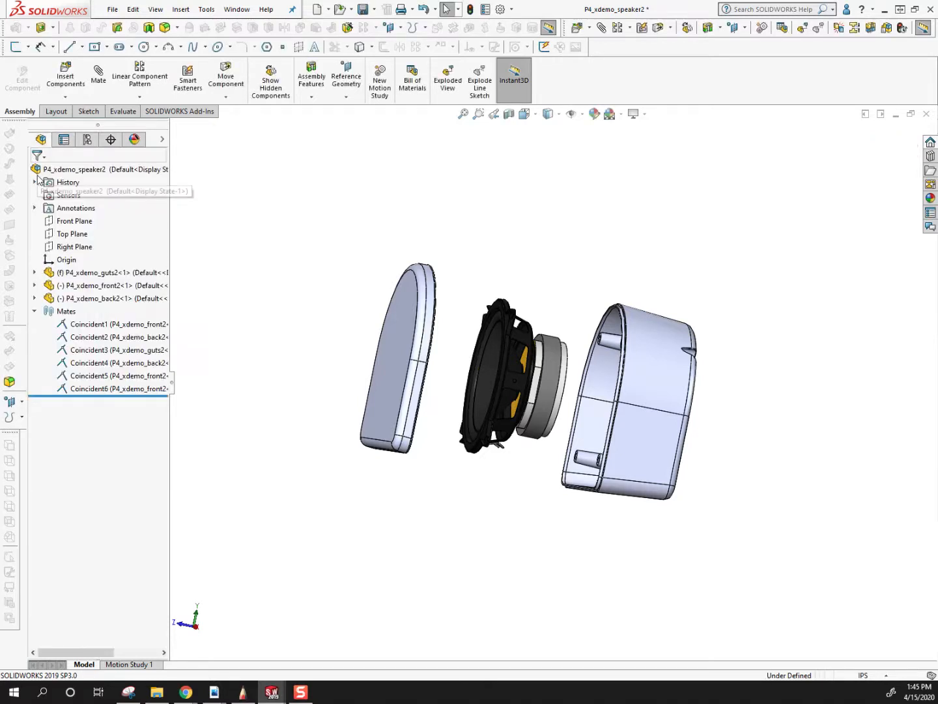
Collapse the exploded view under the Default configuration and inspect the closed speaker assembly.
left_click(87, 139)
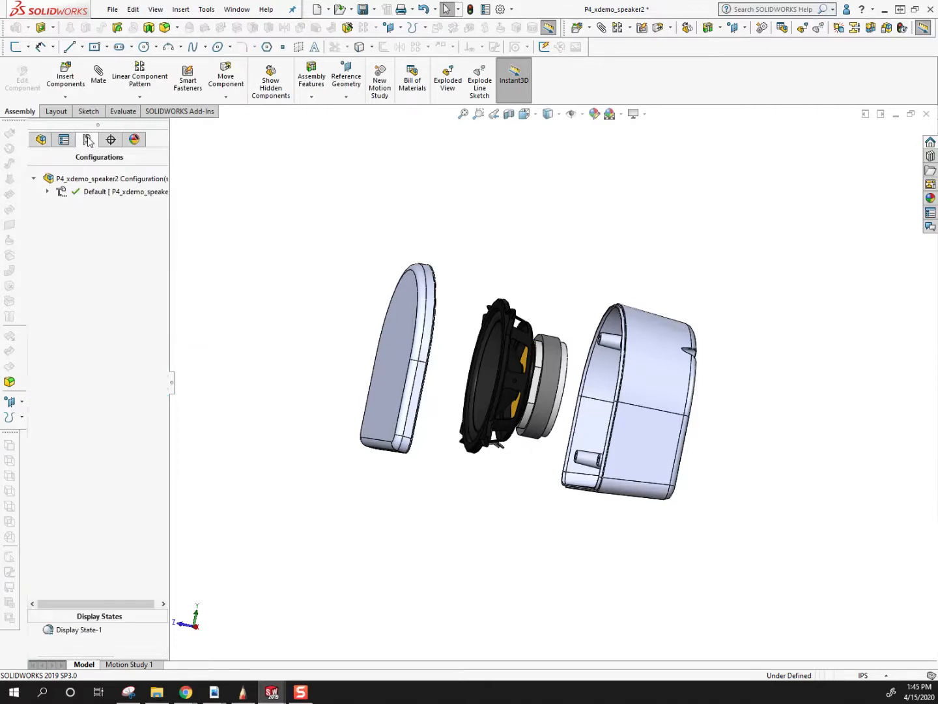
left_click(47, 191)
left_click(47, 192)
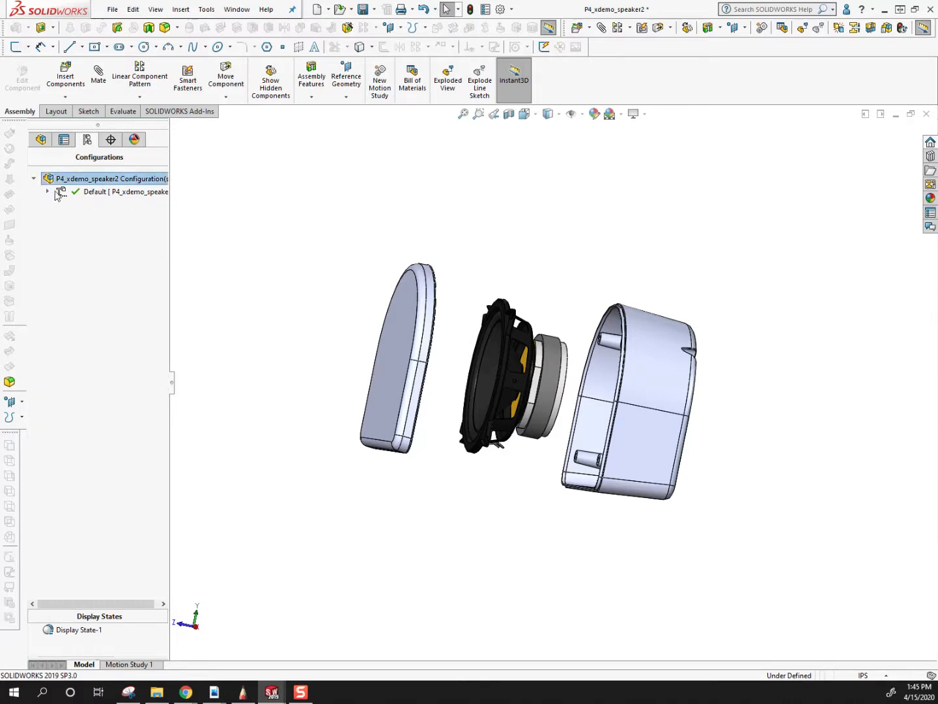
left_click(47, 191)
left_click(103, 207)
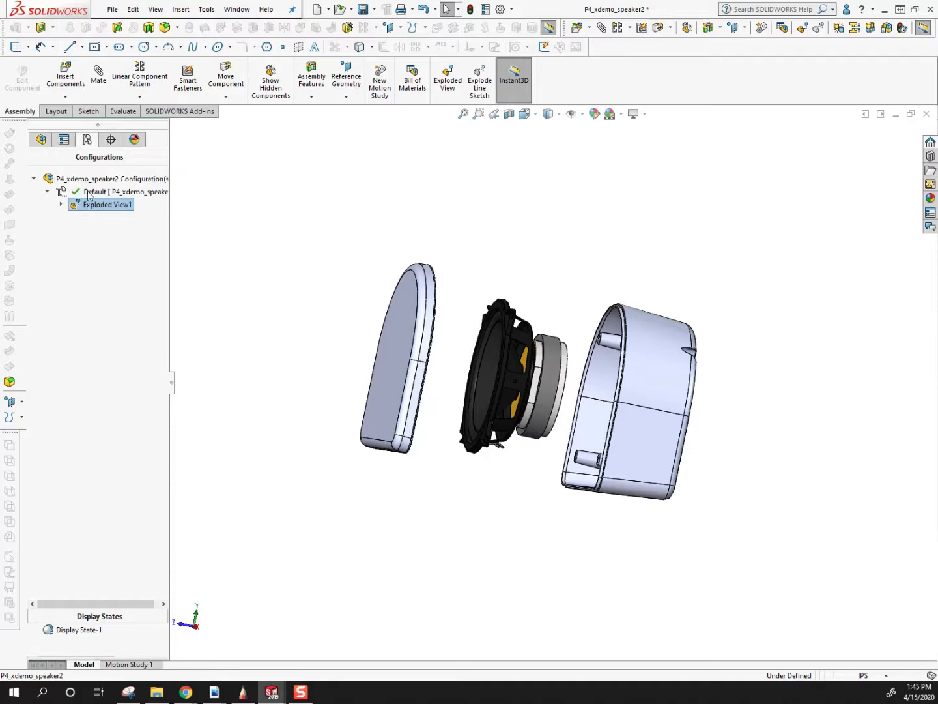
right_click(91, 207)
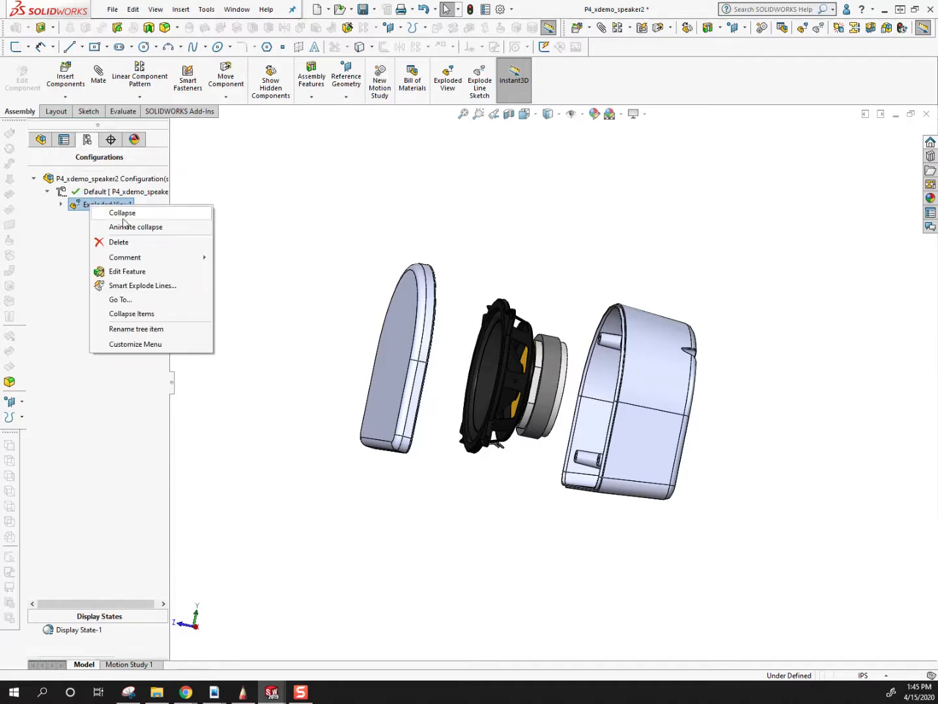
left_click(120, 214)
middle_click_drag(434, 320, 470, 433)
scroll(473, 346, "down", 2)
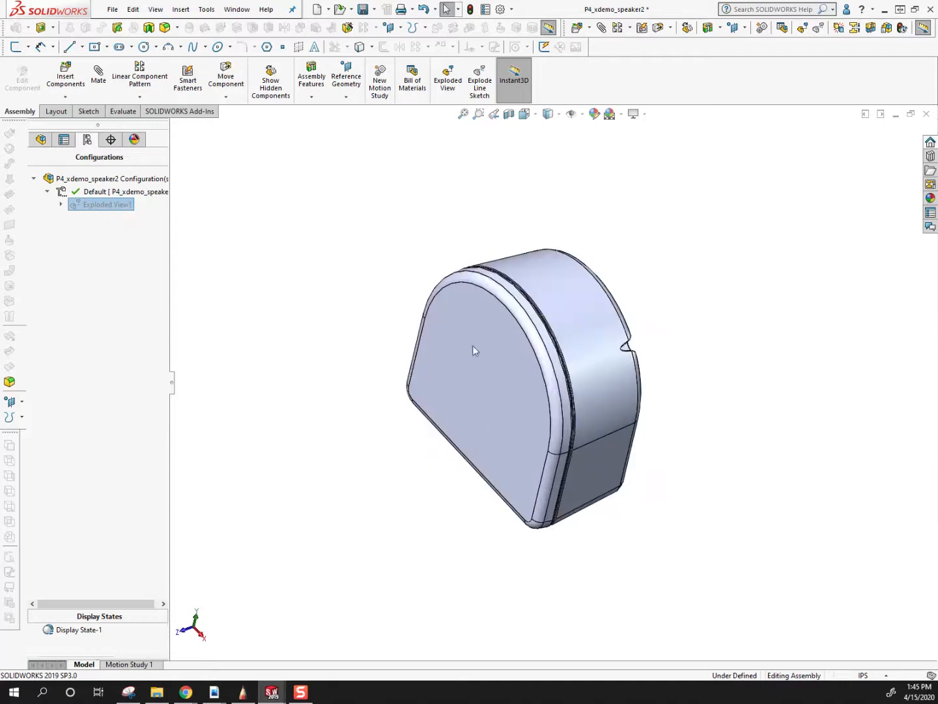
middle_click_drag(491, 342, 464, 346)
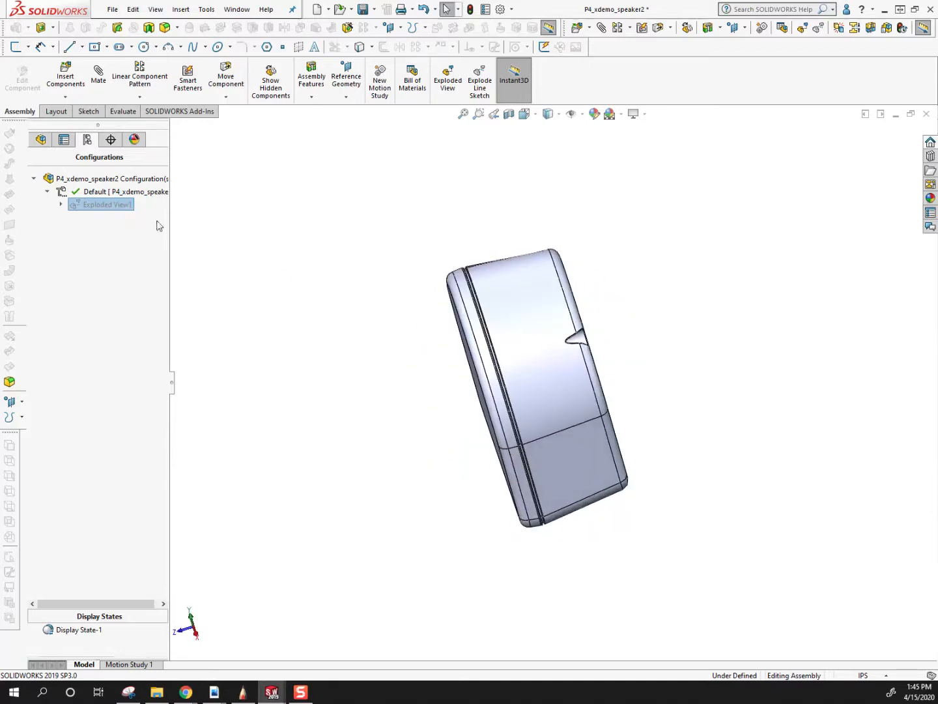
Explode the assembly again from its saved exploded view and inspect the separated components from several angles.
right_click(102, 208)
left_click(121, 214)
middle_click_drag(462, 390, 479, 370)
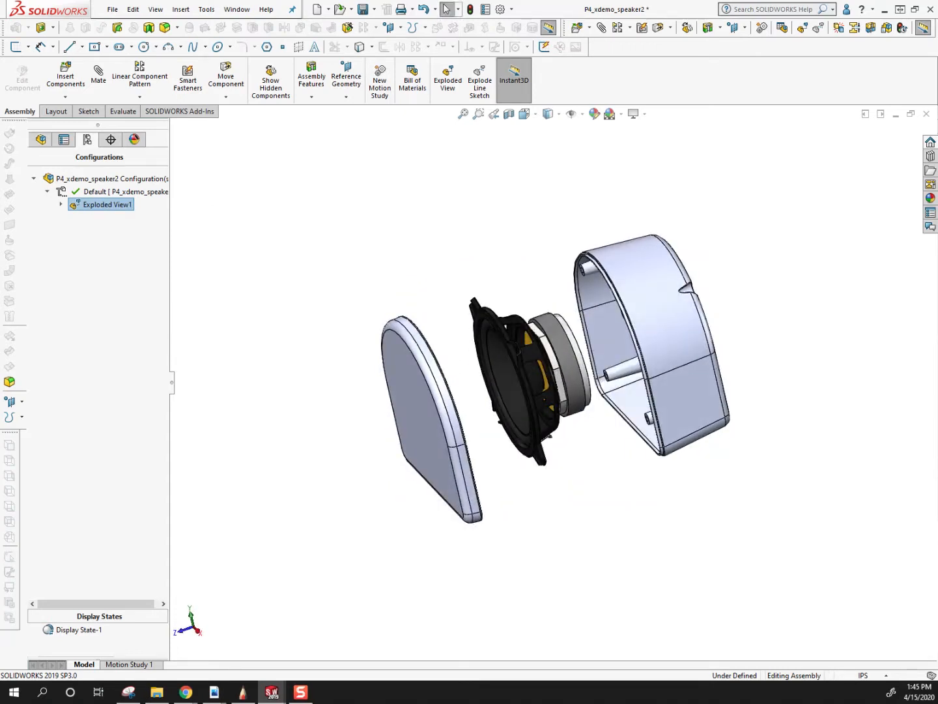
middle_click_drag(504, 401, 359, 307)
middle_click_drag(529, 354, 724, 349)
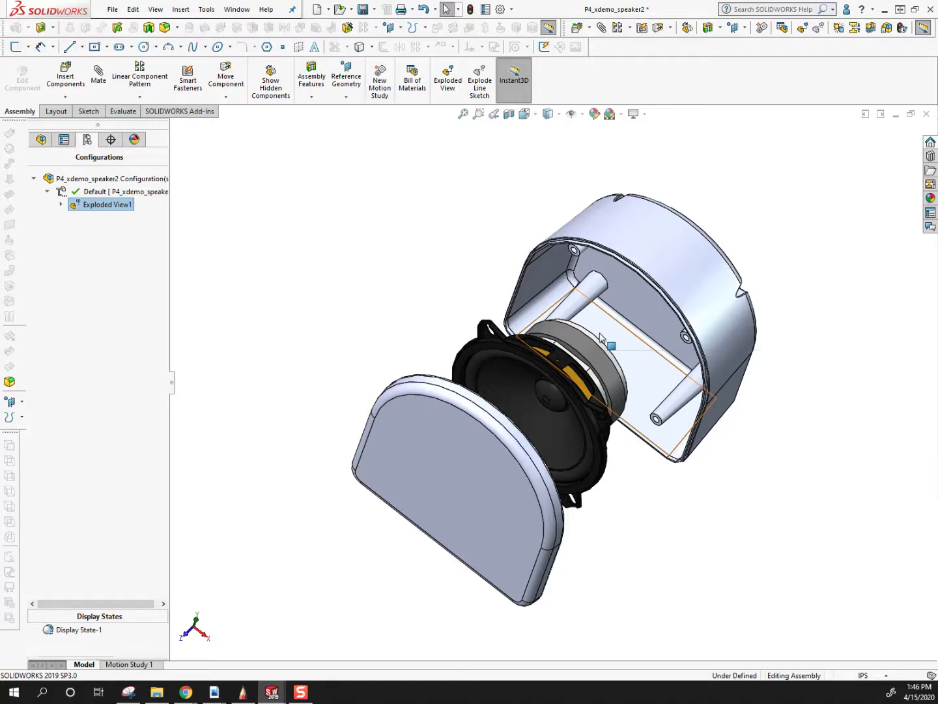
Collapse the assembly's exploded view, return to the feature tree and fold up its list of mates.
mouse_move(606, 496)
middle_mouse_down()
mouse_move(419, 459)
mouse_move(587, 398)
mouse_move(604, 481)
middle_mouse_up()
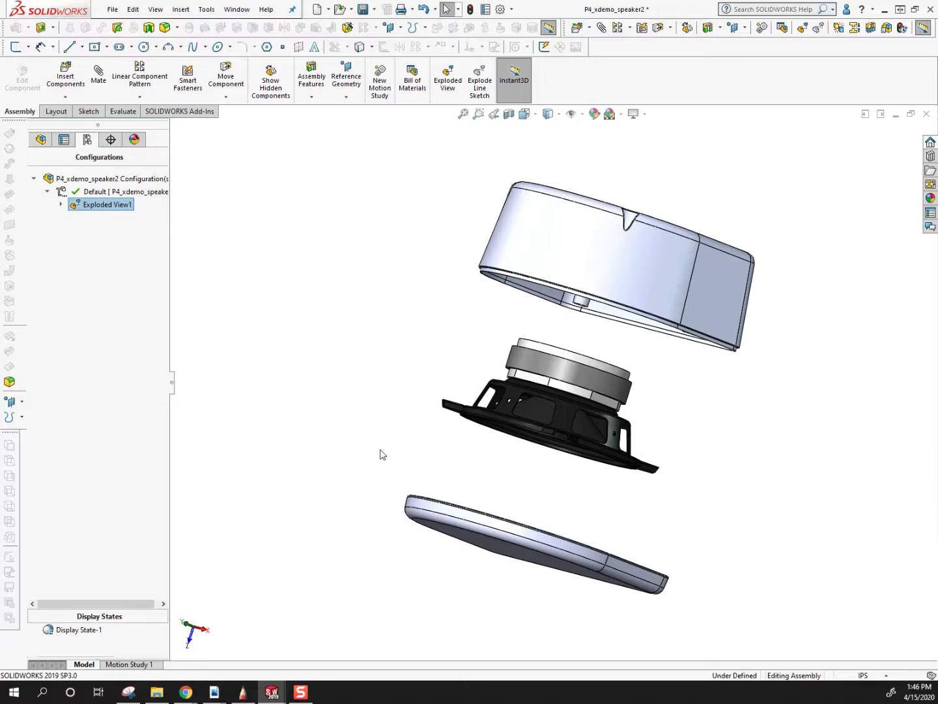
left_click(40, 138)
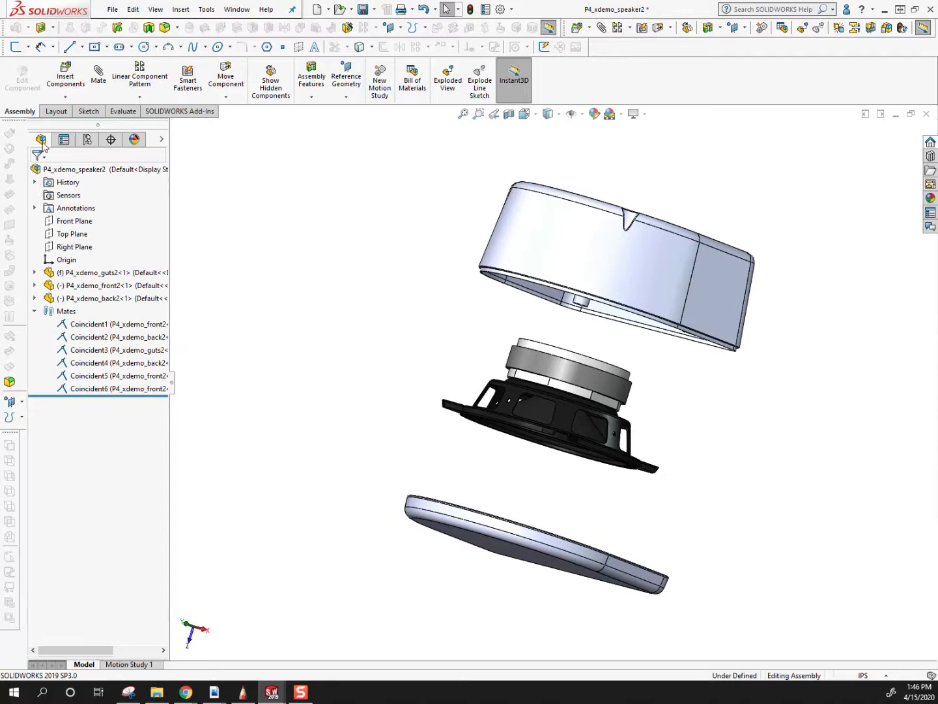
left_click(88, 138)
right_click(107, 206)
left_click(118, 217)
left_click(41, 139)
middle_click_drag(444, 467, 418, 300)
left_click(35, 311)
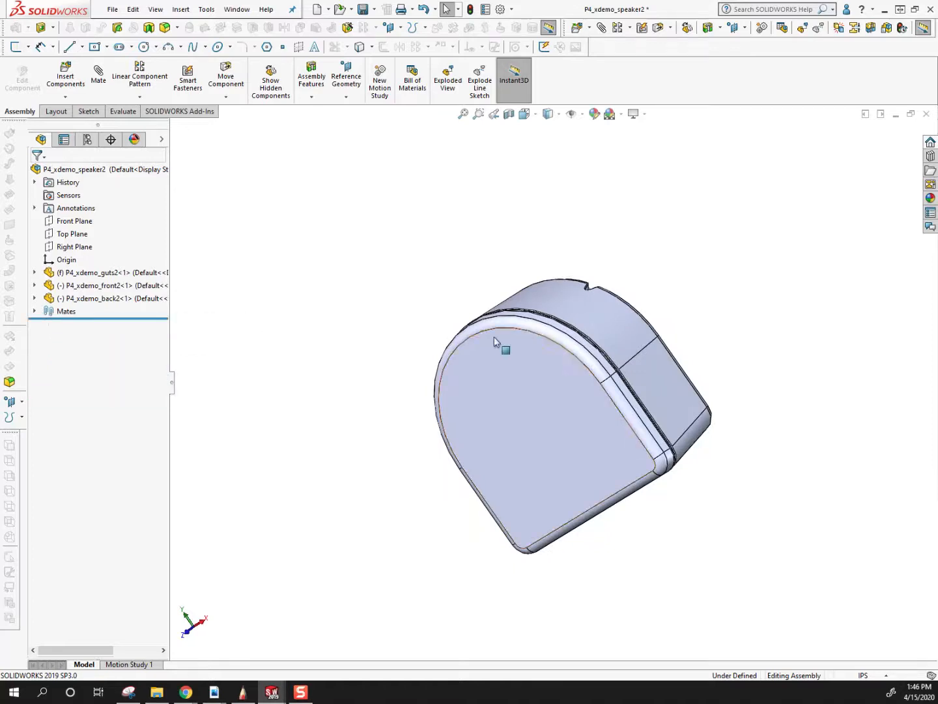
Start editing the front housing component P4_xdemo_front2 in place within the speaker assembly.
middle_click_drag(494, 337, 459, 367)
middle_click_drag(607, 323, 588, 407)
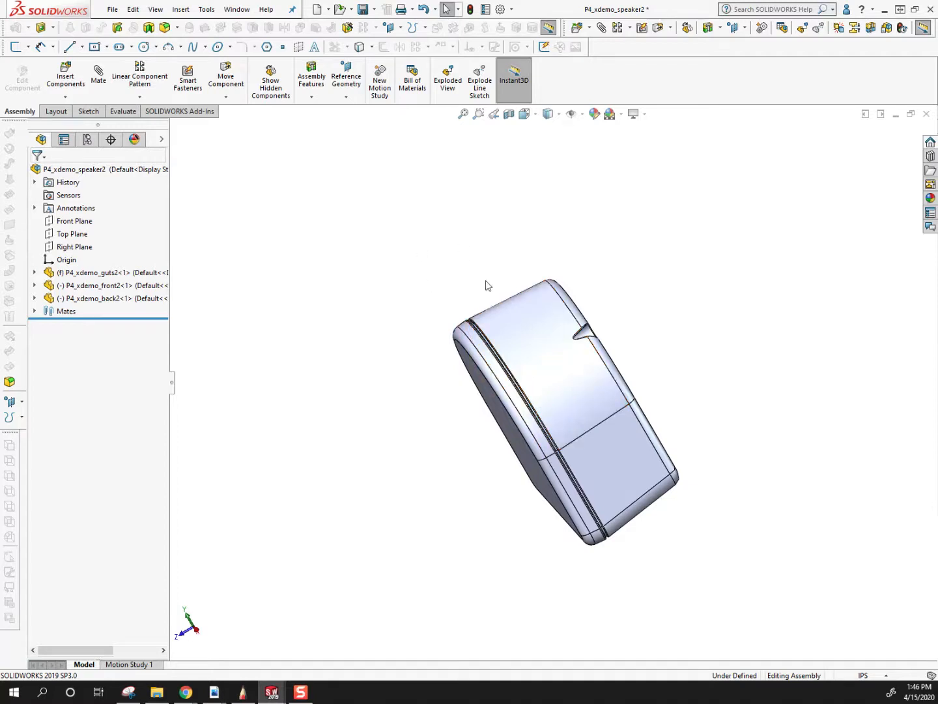
middle_click_drag(531, 335, 509, 373)
left_click(504, 369)
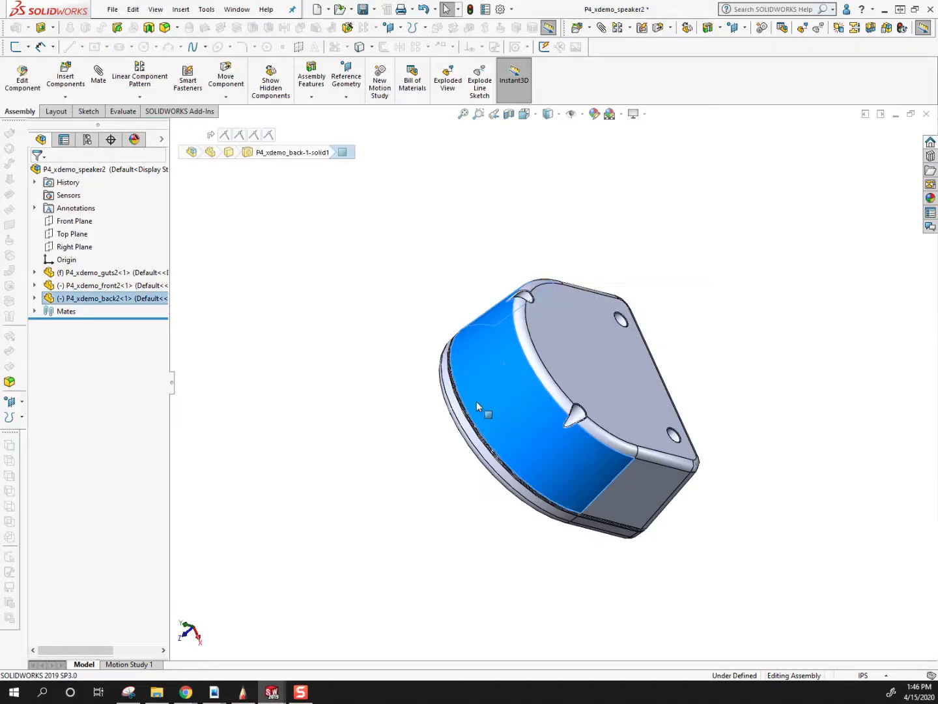
middle_click_drag(417, 408, 440, 321)
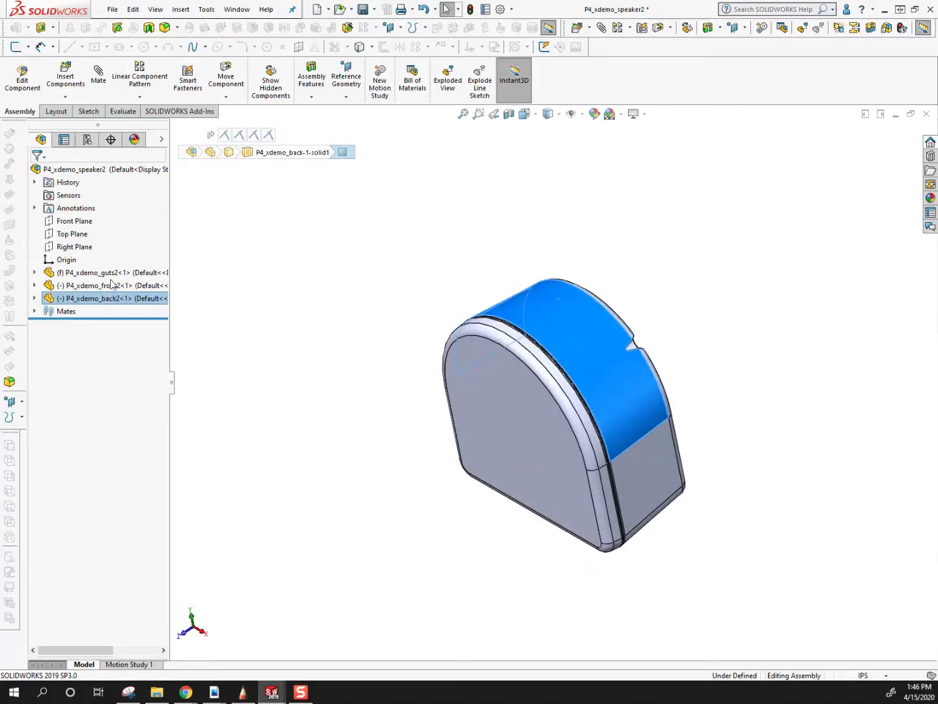
left_click(69, 287)
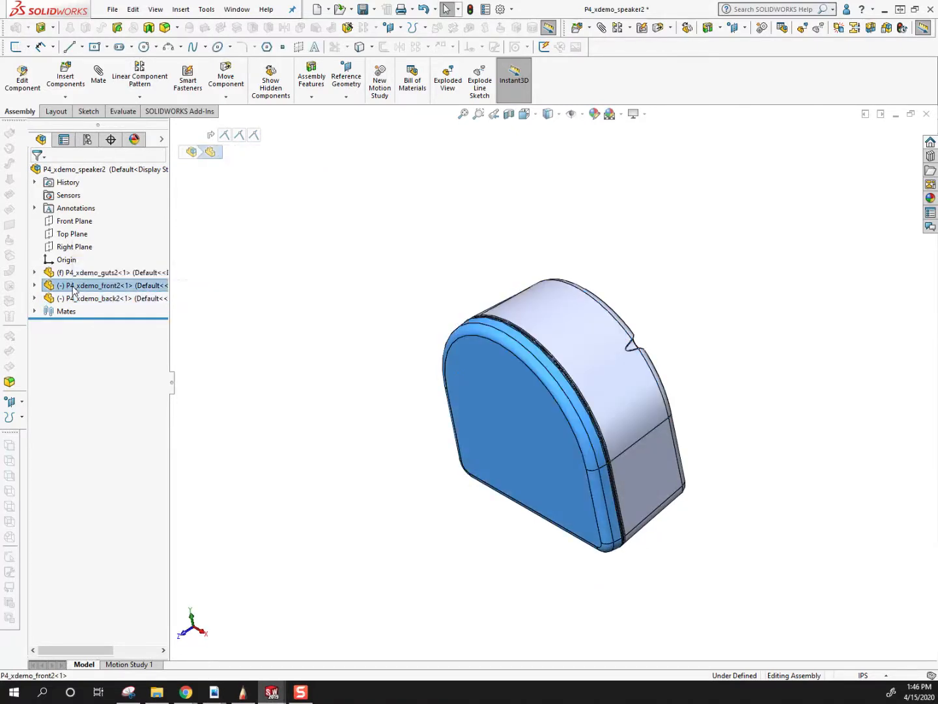
right_click(73, 289)
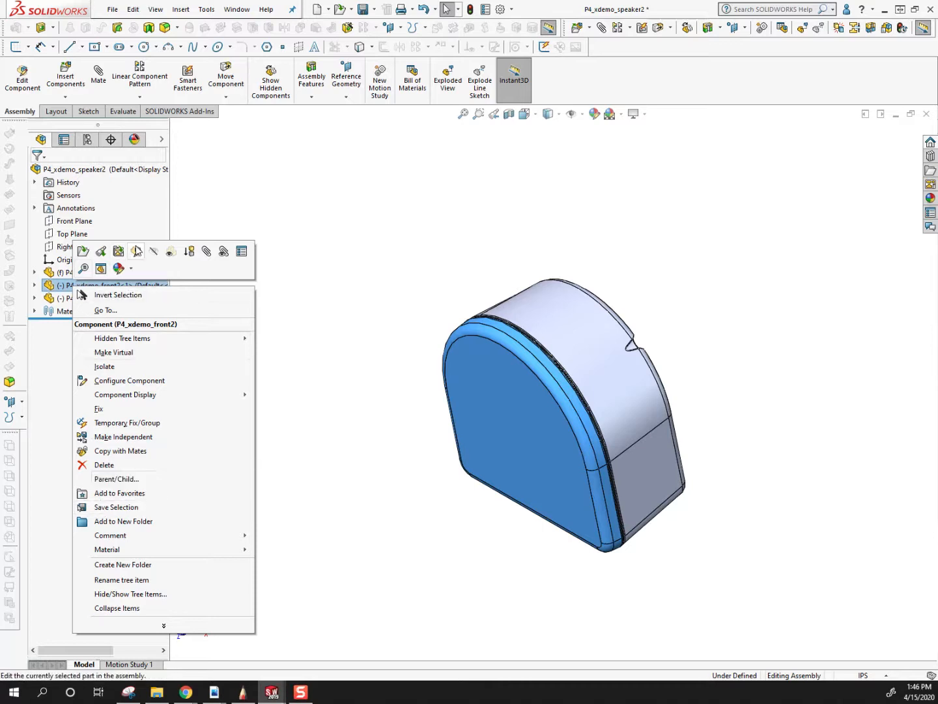
left_click(137, 252)
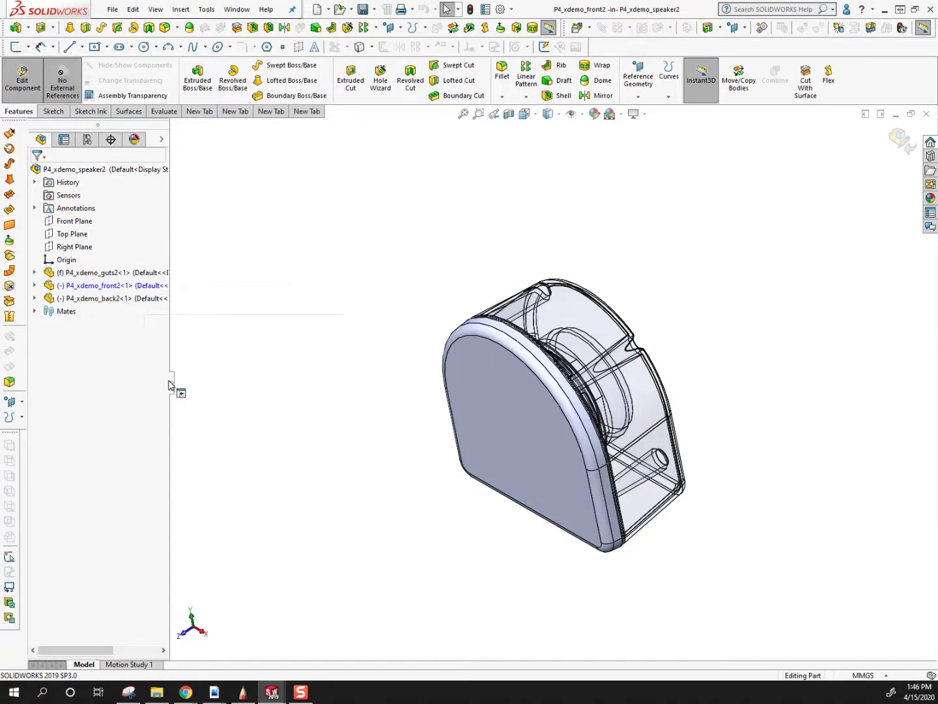
Expand the front housing in the feature tree and examine its features and flat front face.
left_click(162, 140)
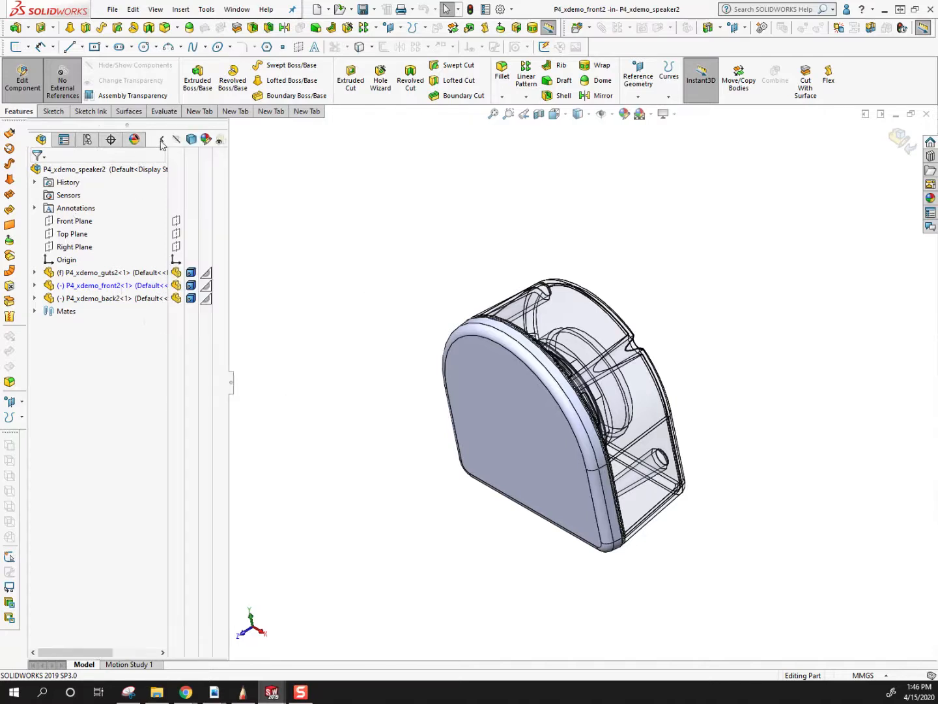
left_click(162, 140)
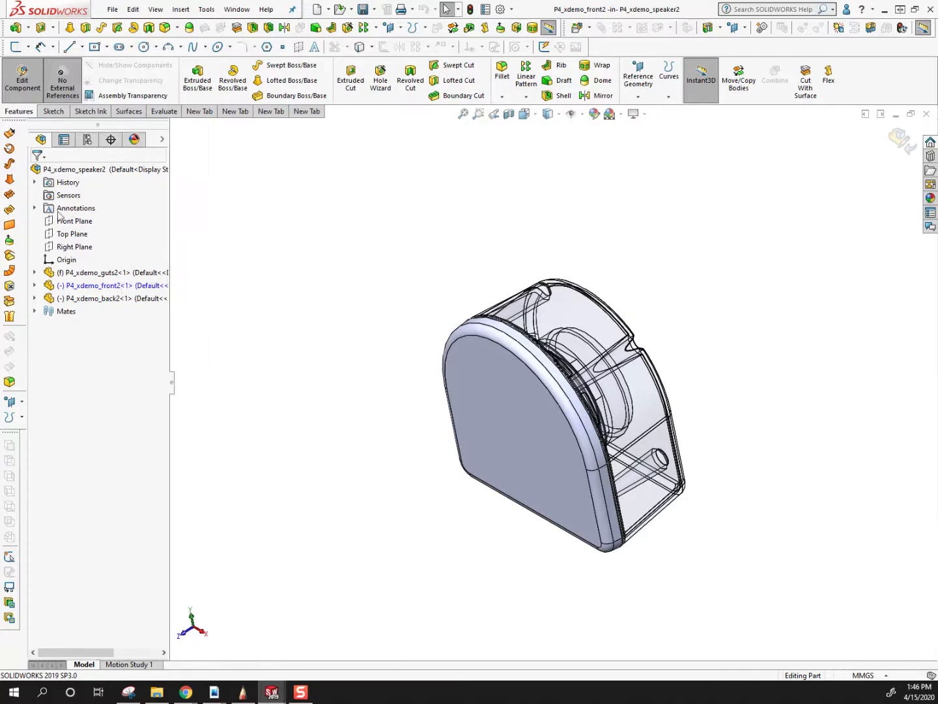
key("z")
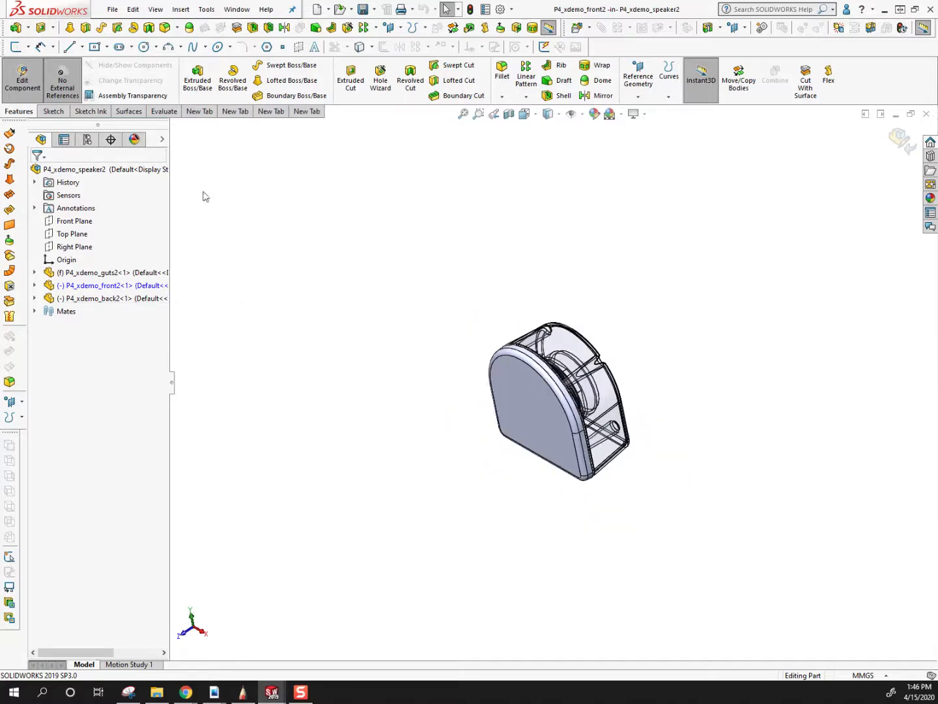
left_click(161, 140)
left_click(161, 139)
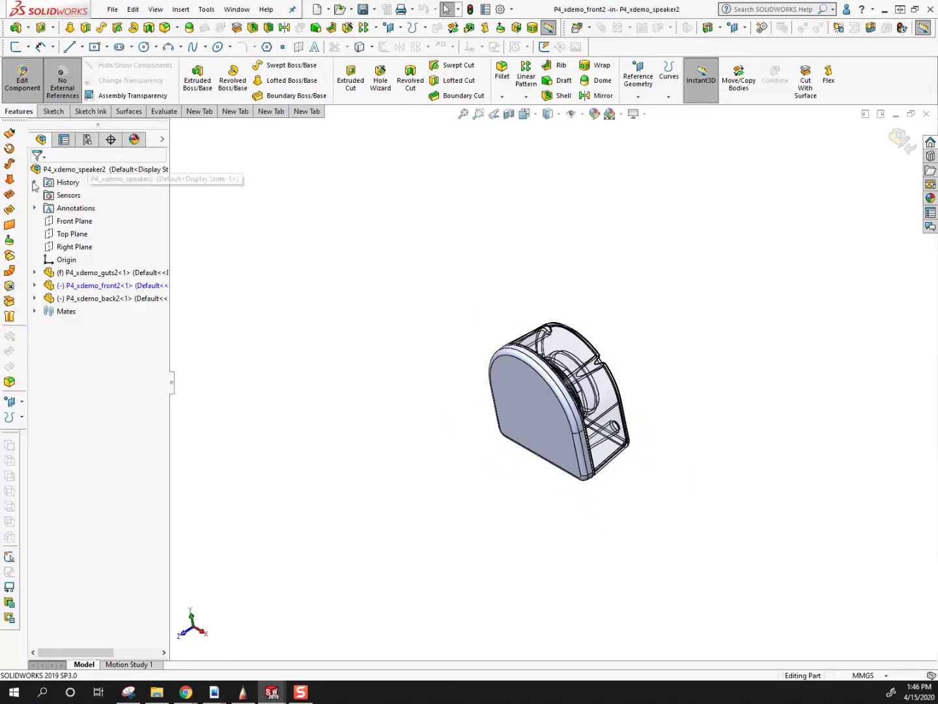
left_click(35, 284)
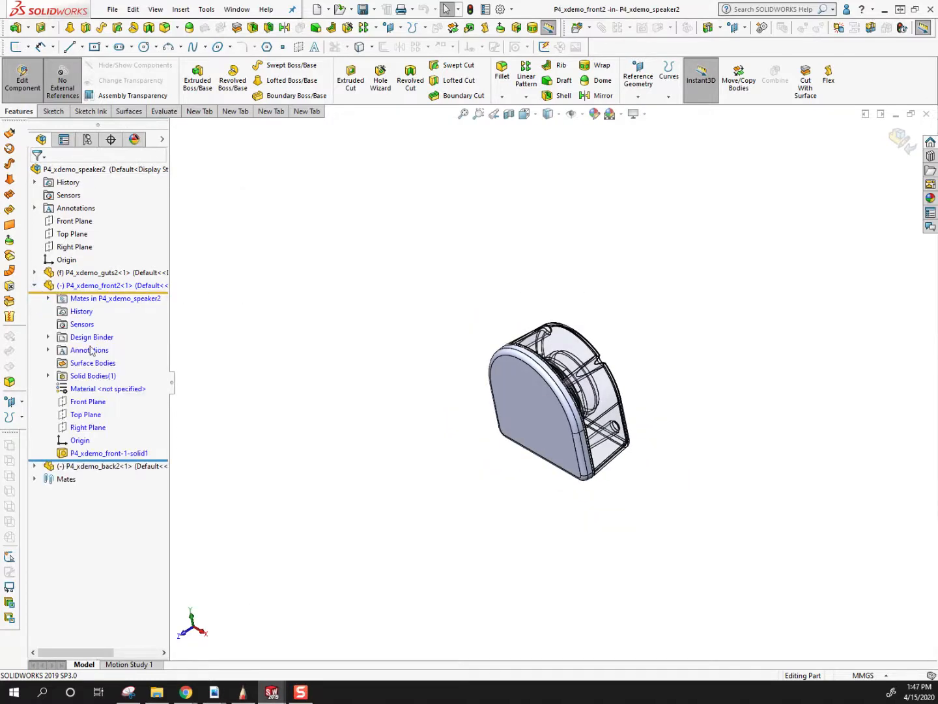
key("shift+z")
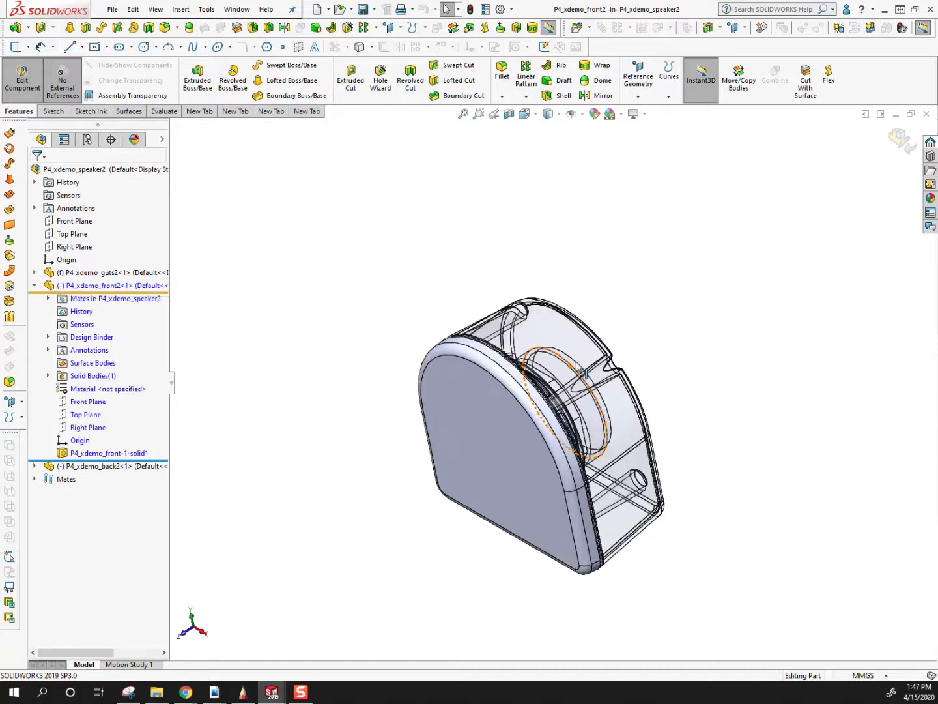
left_click(501, 436)
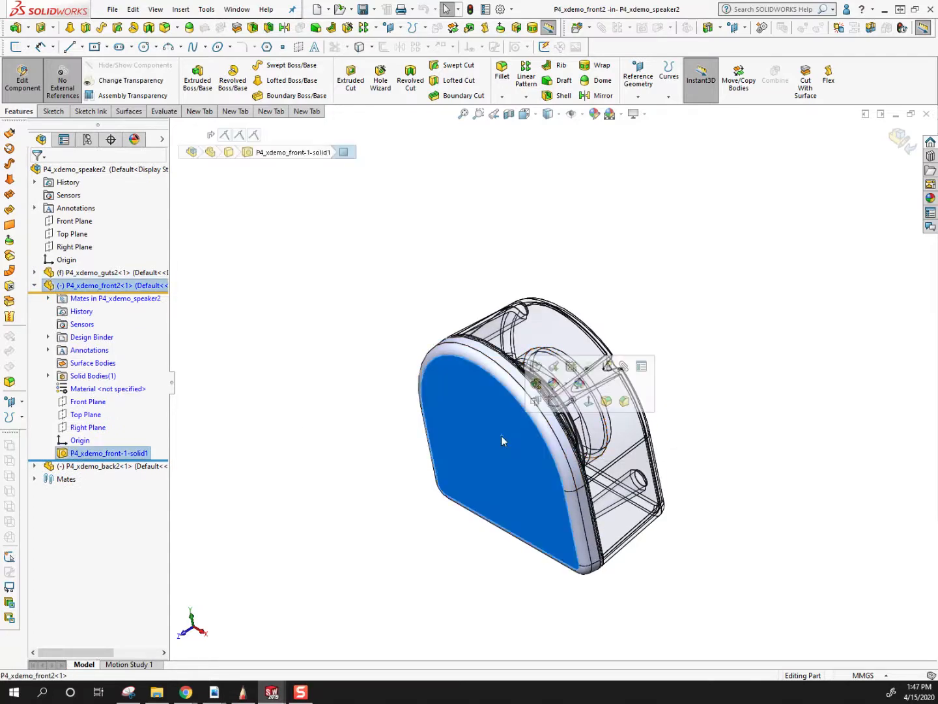
left_click(313, 425)
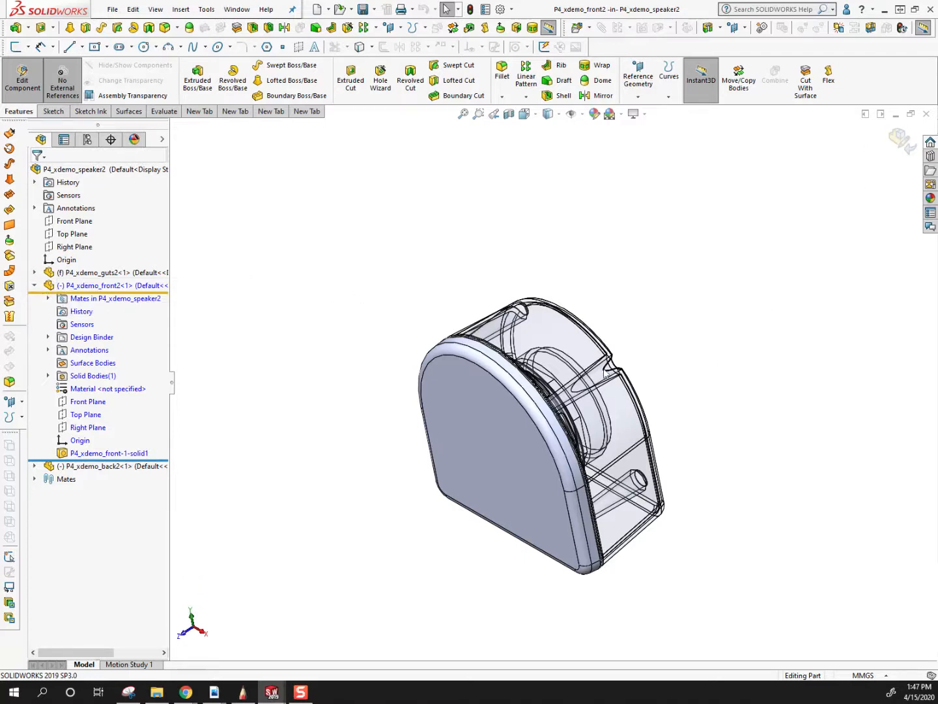
Sketch four separate circles on the front housing's flat face around the origin, with the lowest one about 0.8 in in diameter.
left_click(473, 427)
key("s")
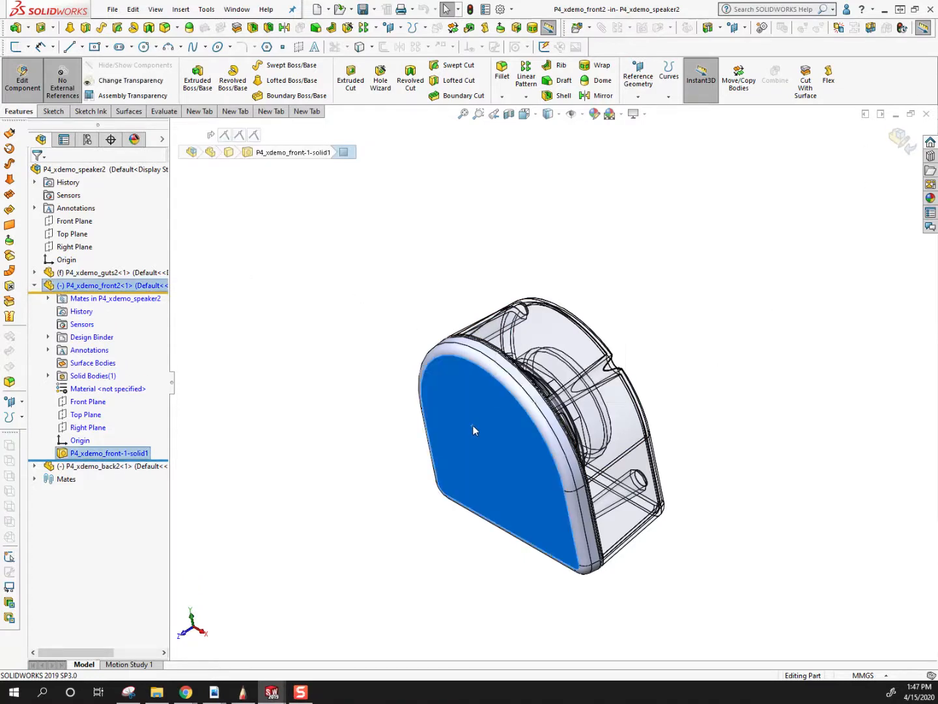
key("c")
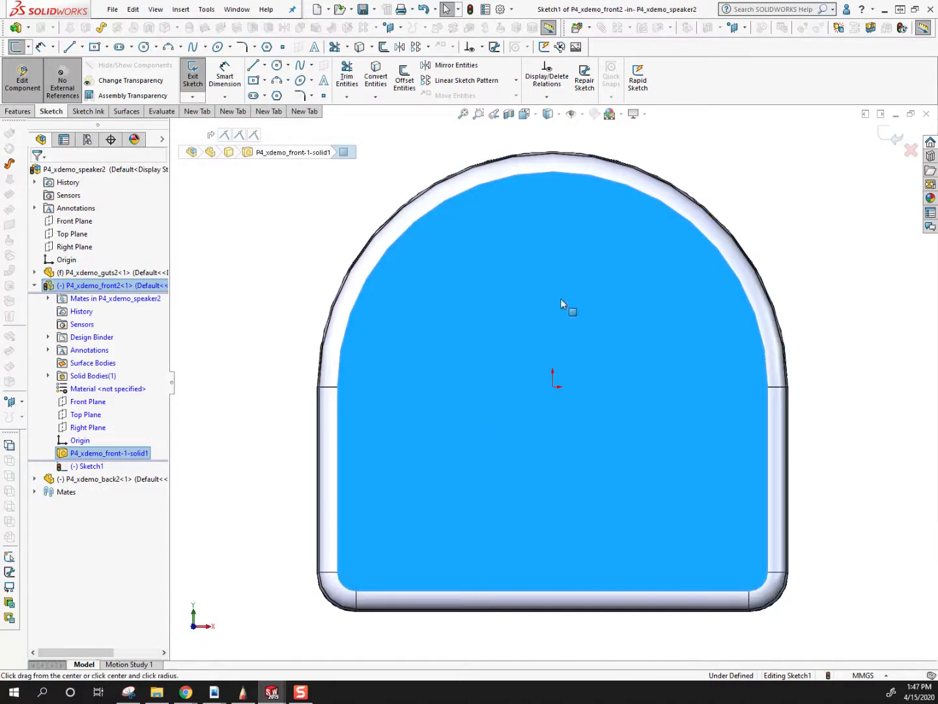
left_click(548, 289)
left_click(532, 314)
left_click(533, 344)
left_click(525, 364)
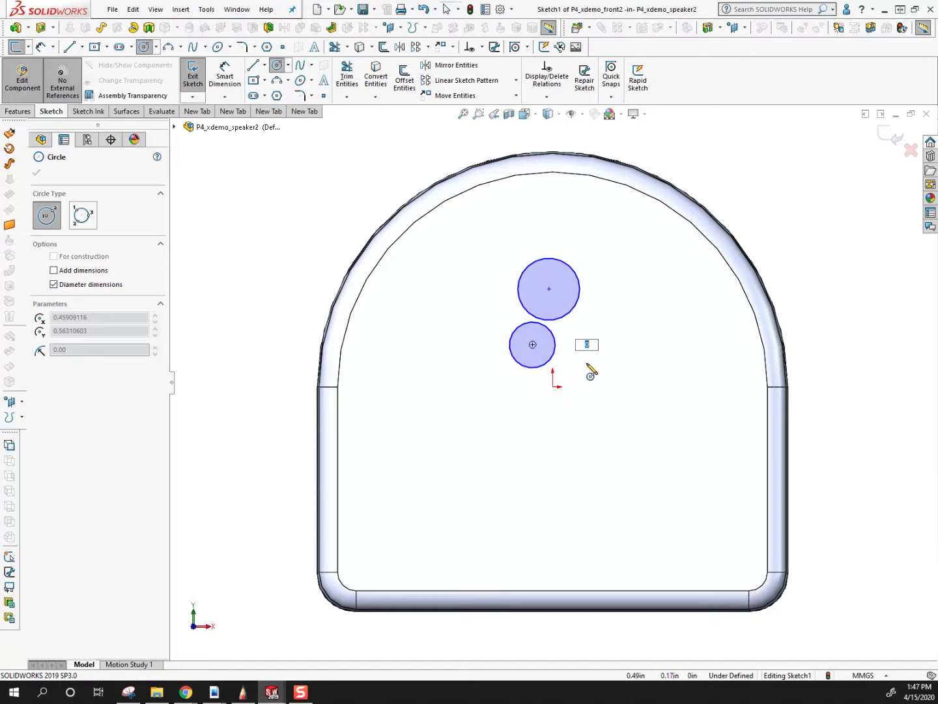
left_click(603, 397)
left_click(599, 402)
left_click(549, 447)
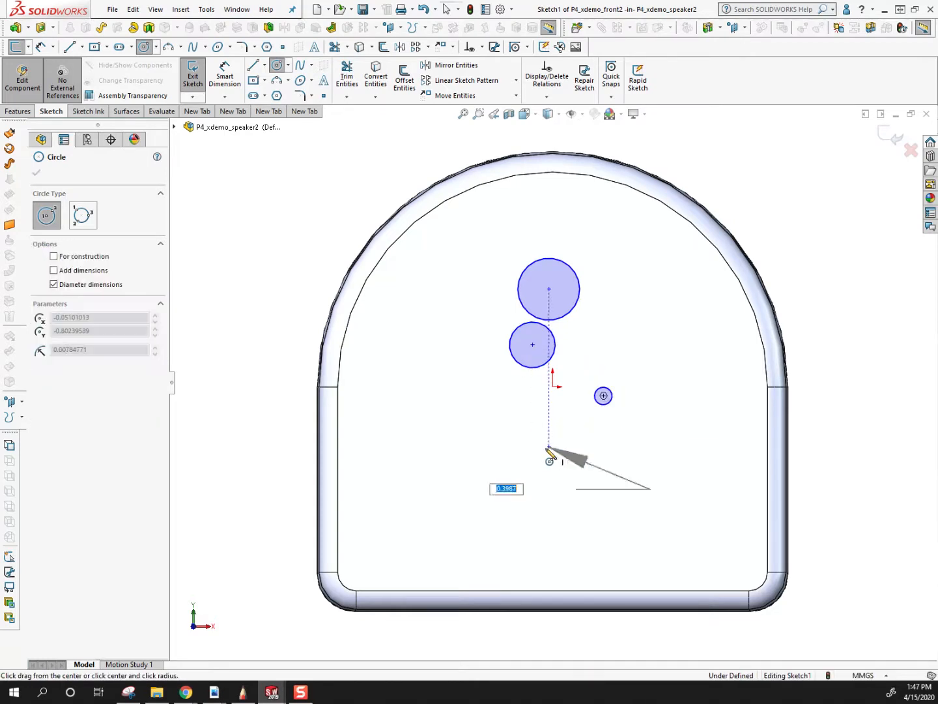
left_click(531, 473)
Cut-extrude the four circles Through All to make holes in the front housing.
left_click(40, 27)
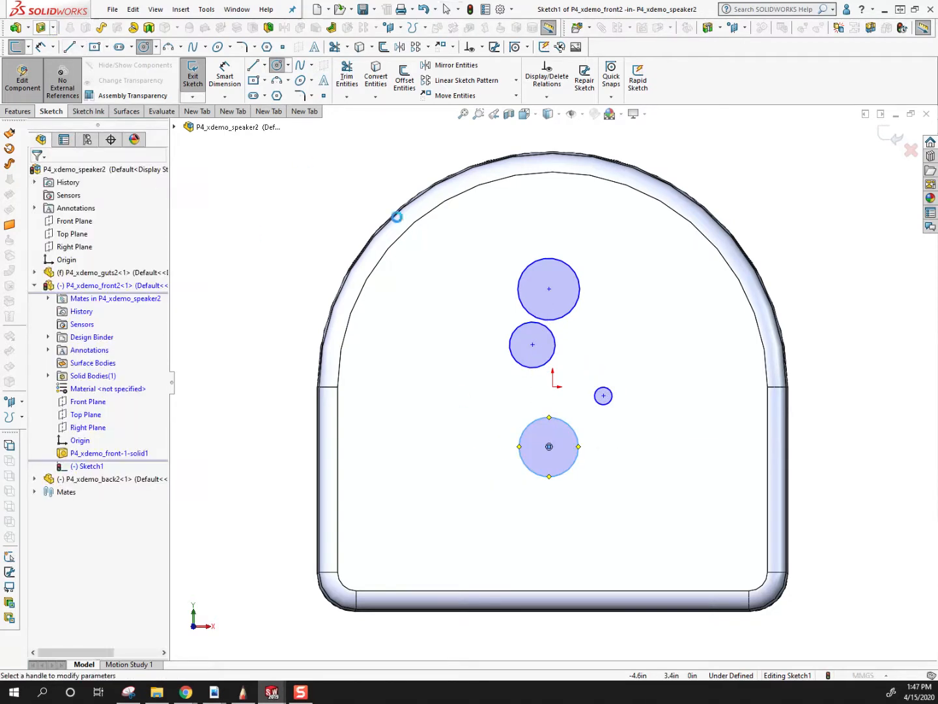
middle_click_drag(398, 346, 478, 412)
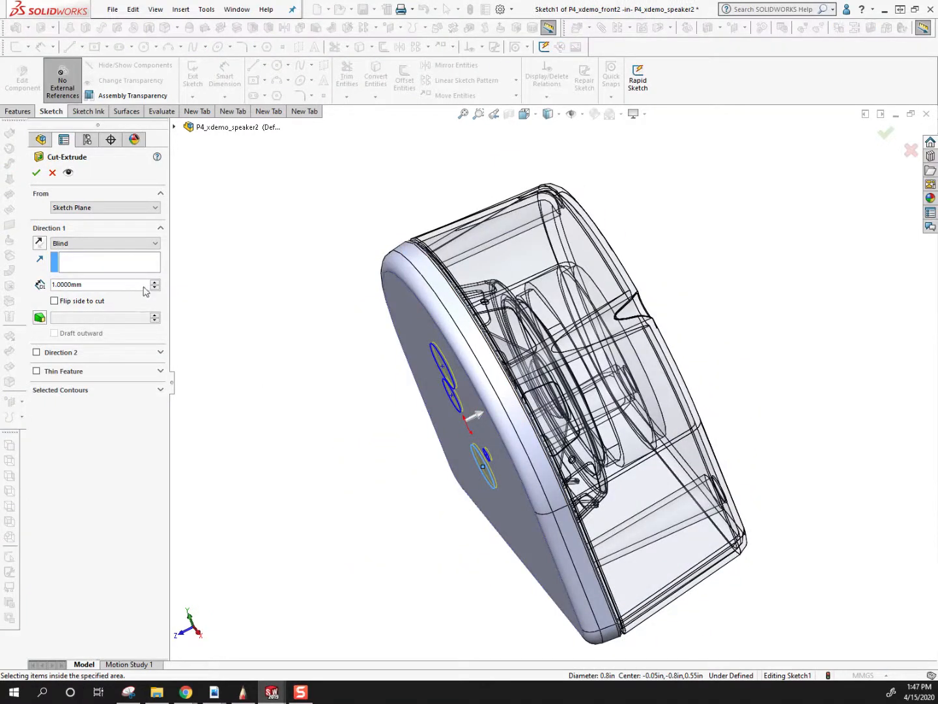
left_click(117, 243)
left_click(66, 261)
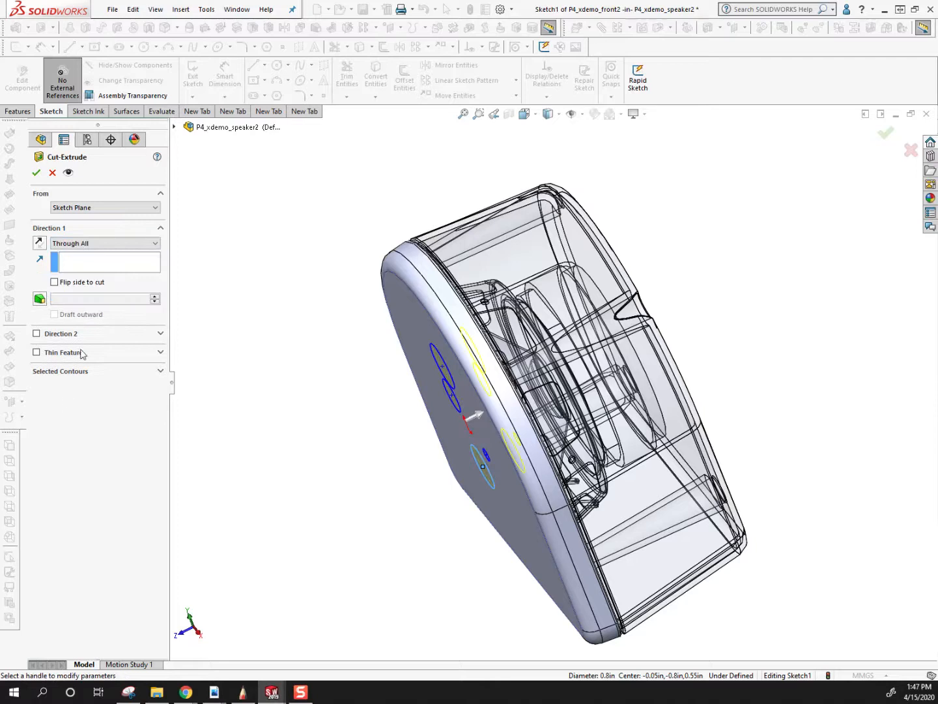
left_click(159, 372)
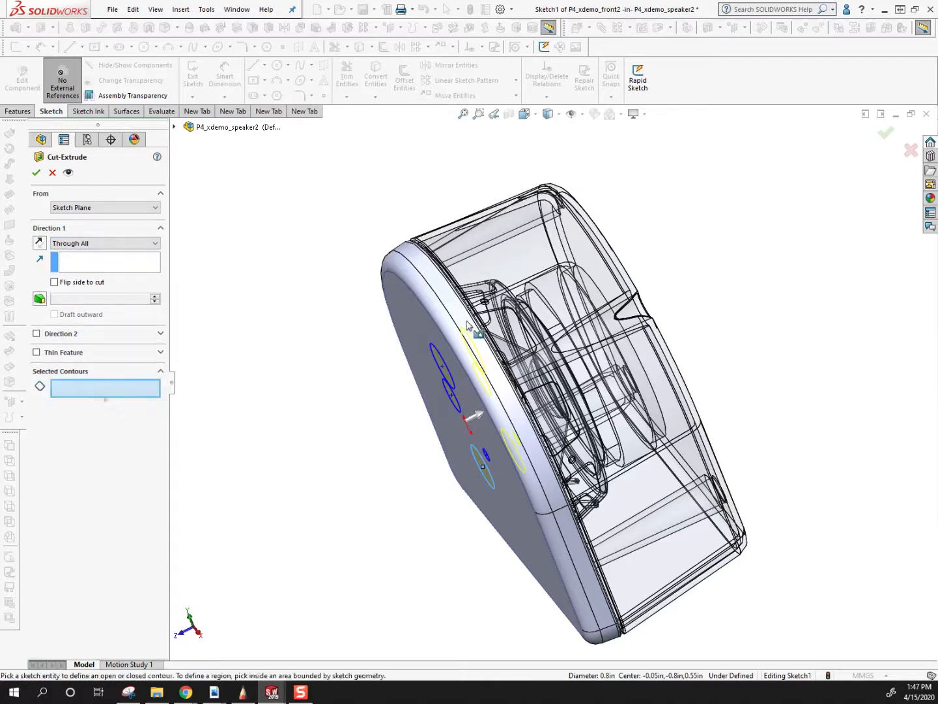
middle_click_drag(428, 420, 424, 359)
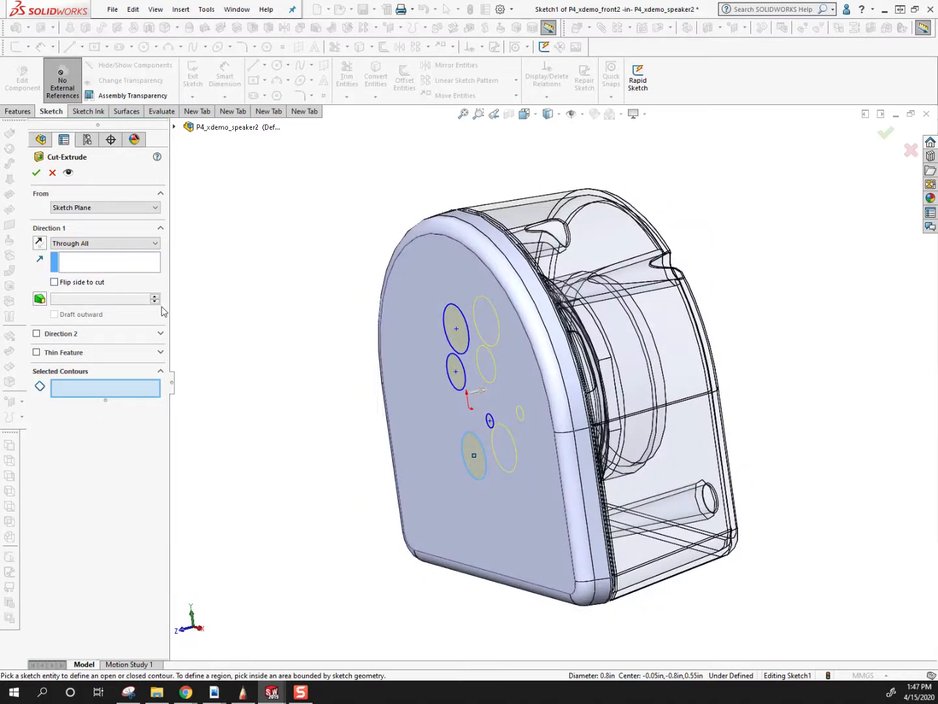
left_click(36, 173)
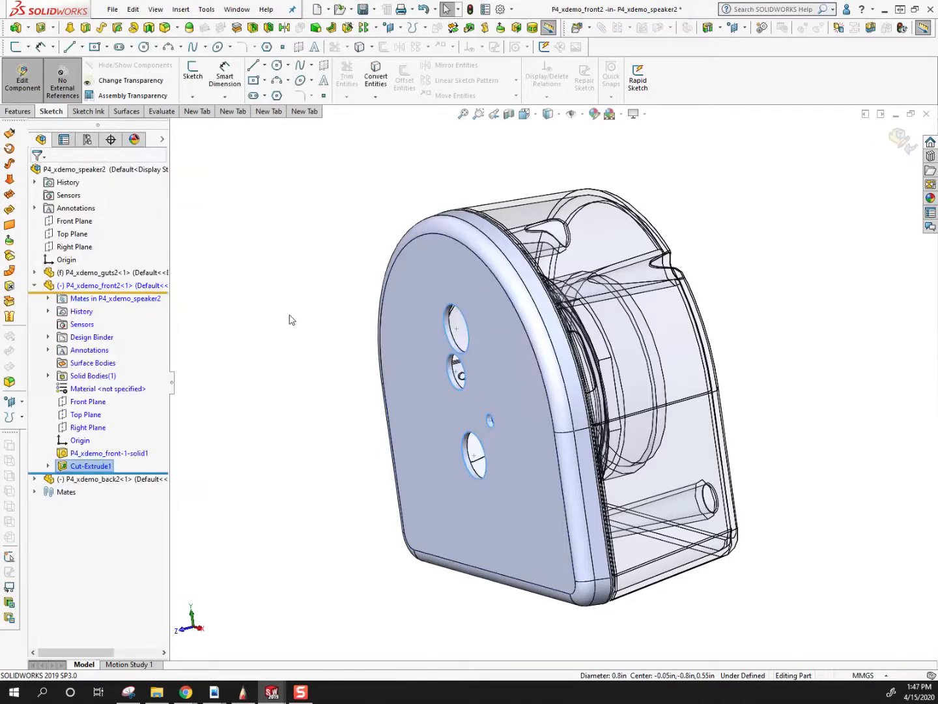
Review the new cut in the front housing's feature tree and inspect the holes from angled, side and isometric views.
middle_click_drag(612, 458, 569, 501)
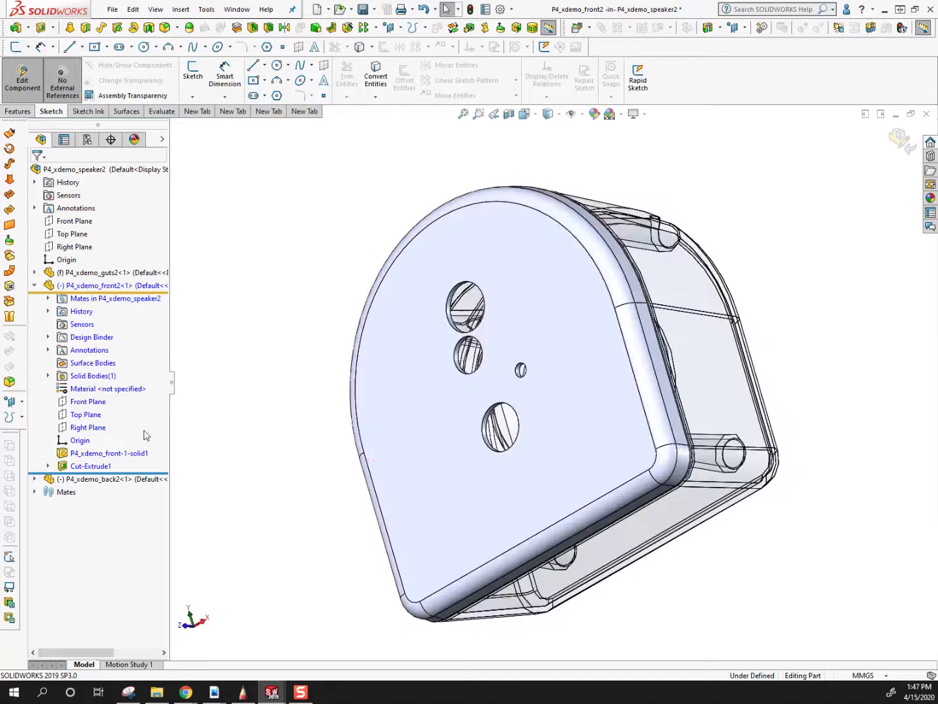
left_click(90, 468)
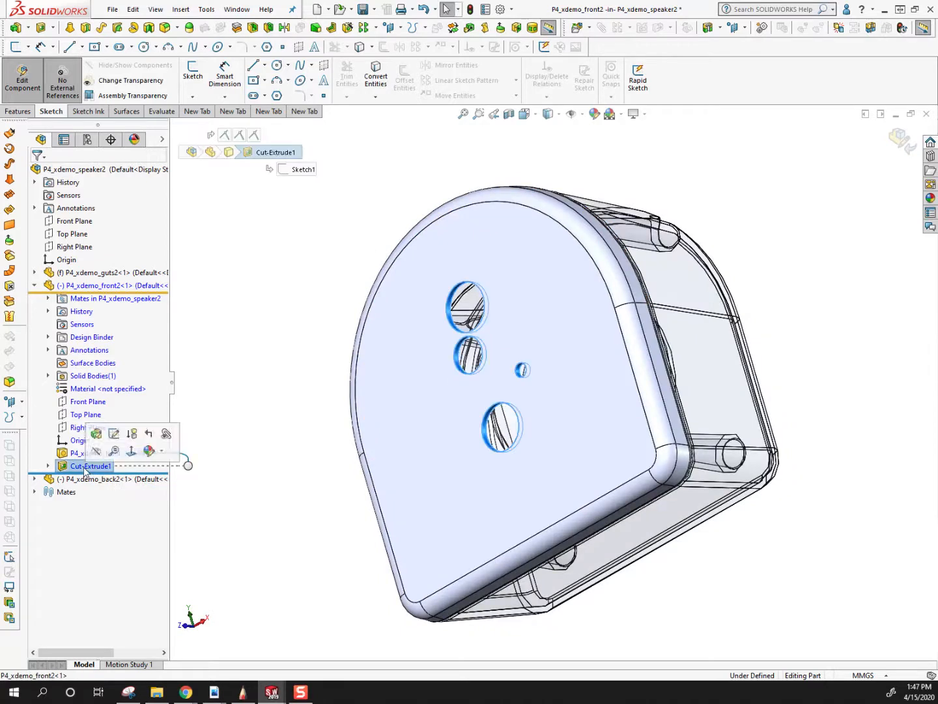
left_click(73, 287)
left_click(35, 286)
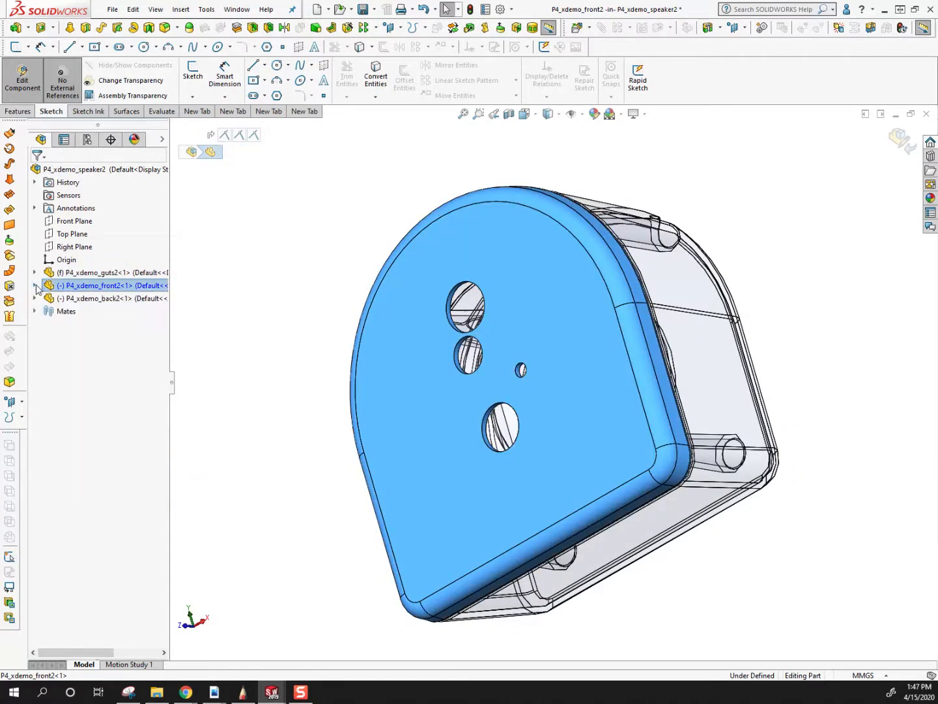
left_click(35, 285)
key("ctrl+4")
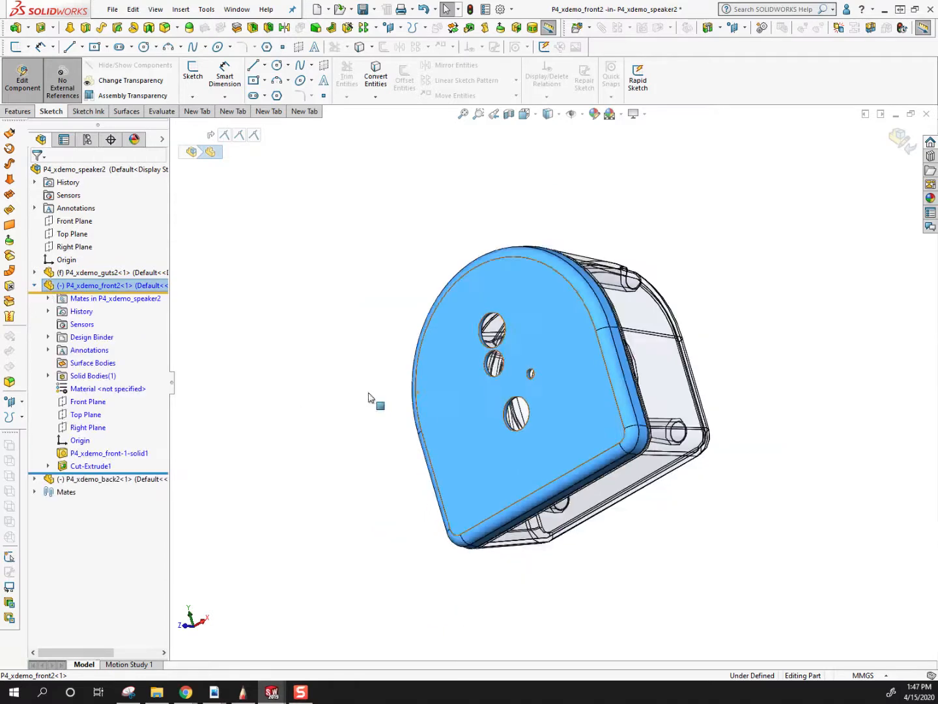
left_click(378, 499)
middle_click_drag(459, 391, 435, 499)
scroll(551, 283, "down", 3)
middle_click_drag(549, 284, 568, 369)
key("ctrl+4")
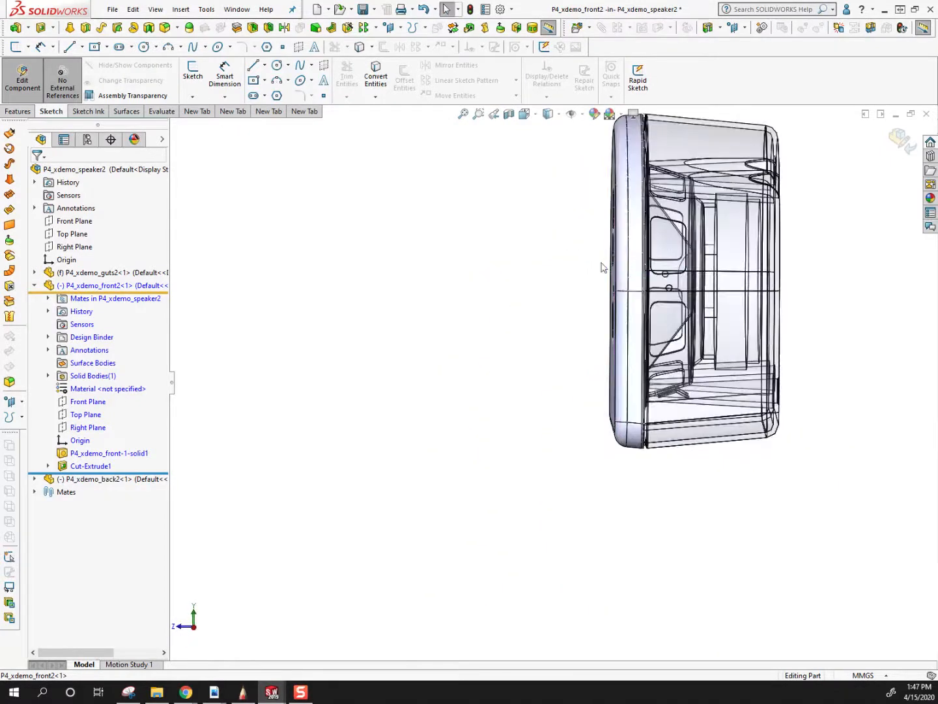
key("ctrl+7")
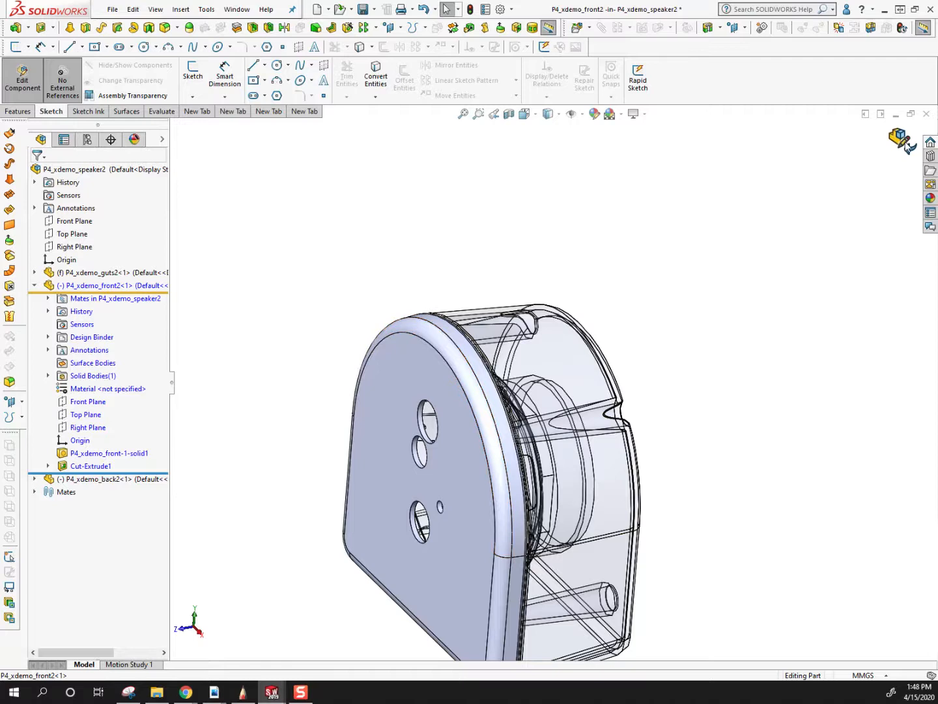
Finish editing the front housing, return to the speaker assembly and inspect the holes there.
left_click(904, 141)
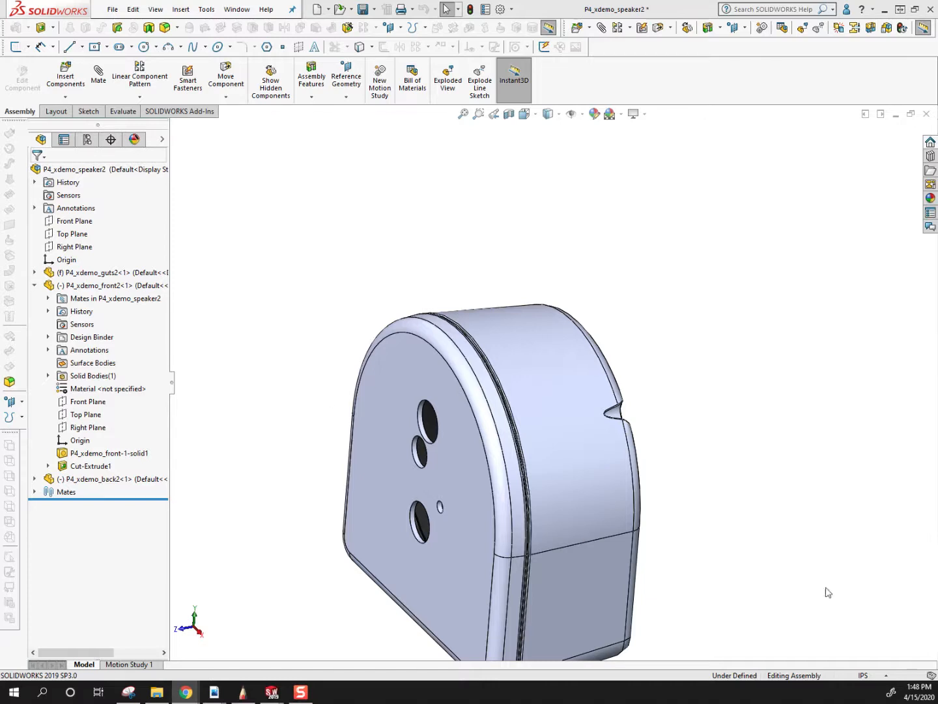
middle_click_drag(494, 457, 522, 554)
scroll(593, 450, "down", 5)
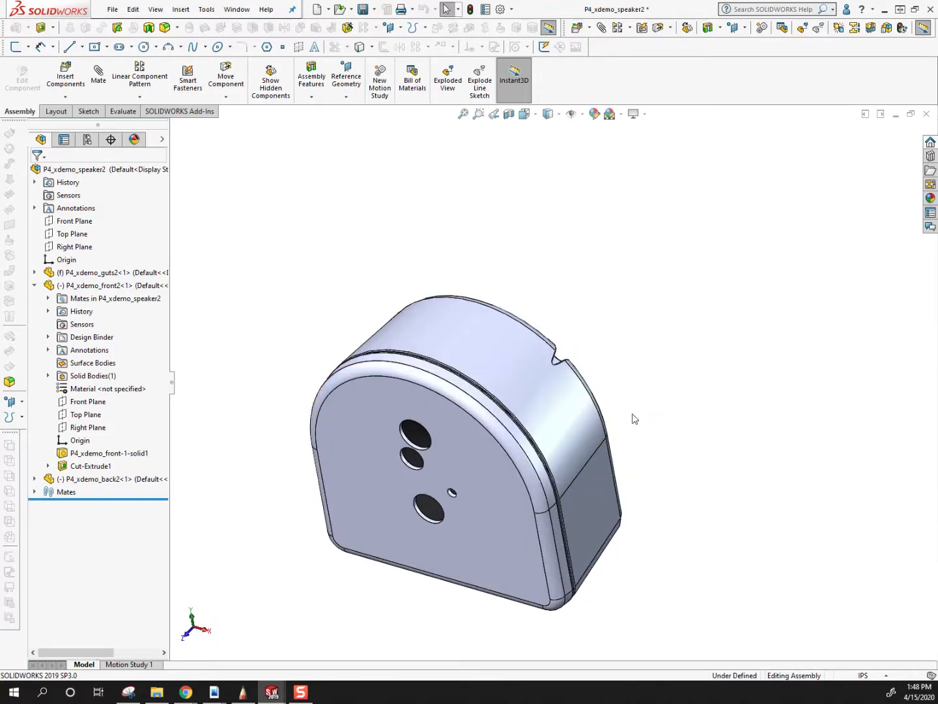
Inspect the front housing's holes in the speaker assembly and highlight the cut feature that made them.
middle_click_drag(529, 500, 501, 525)
scroll(501, 525, "up", 5)
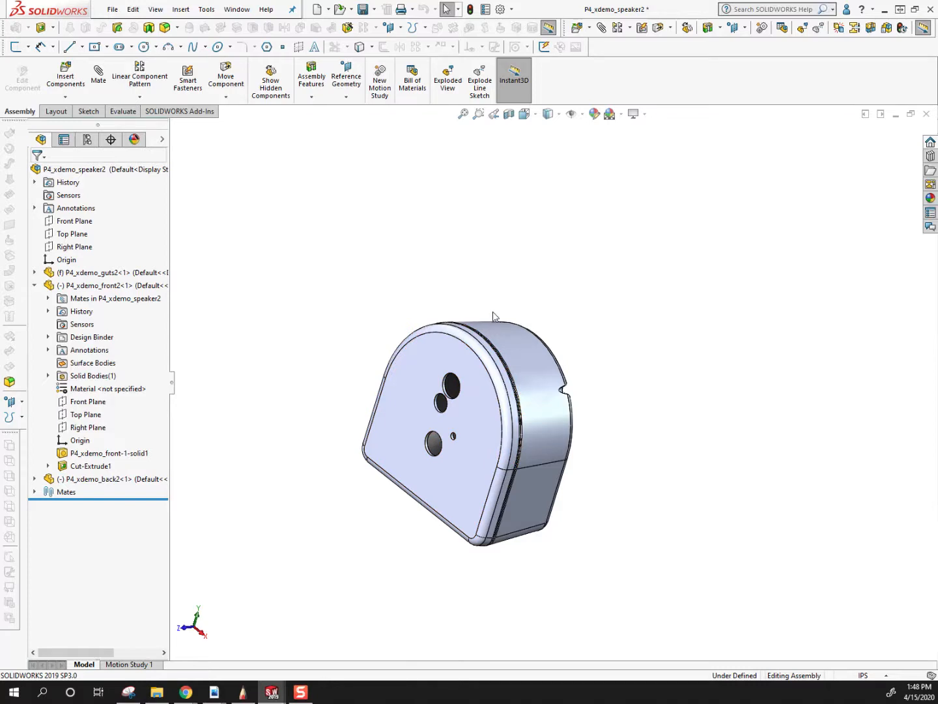
left_click(99, 466)
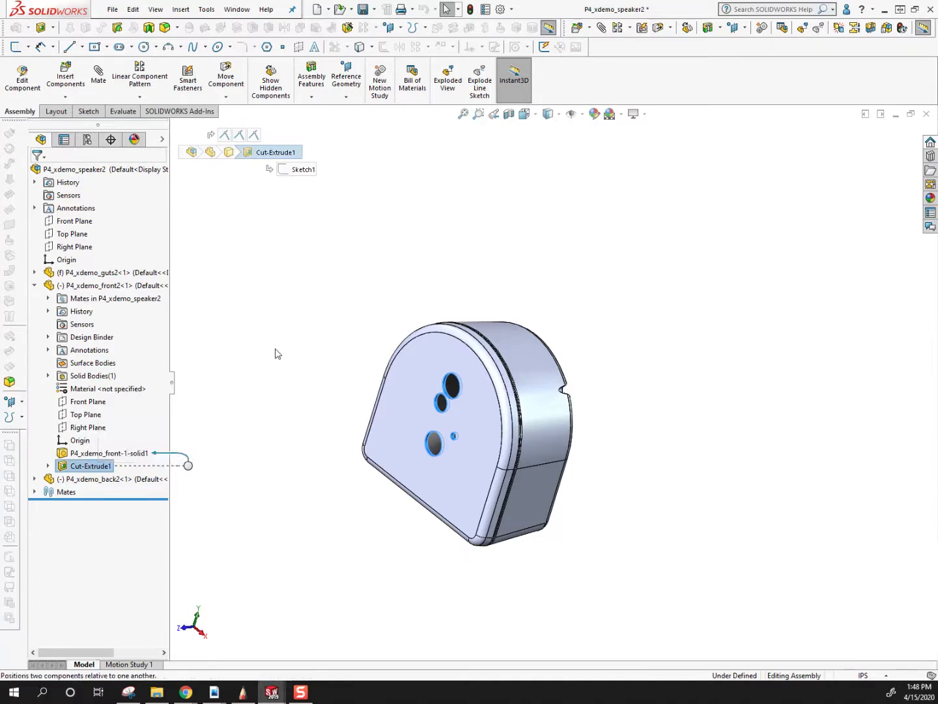
left_click(818, 184)
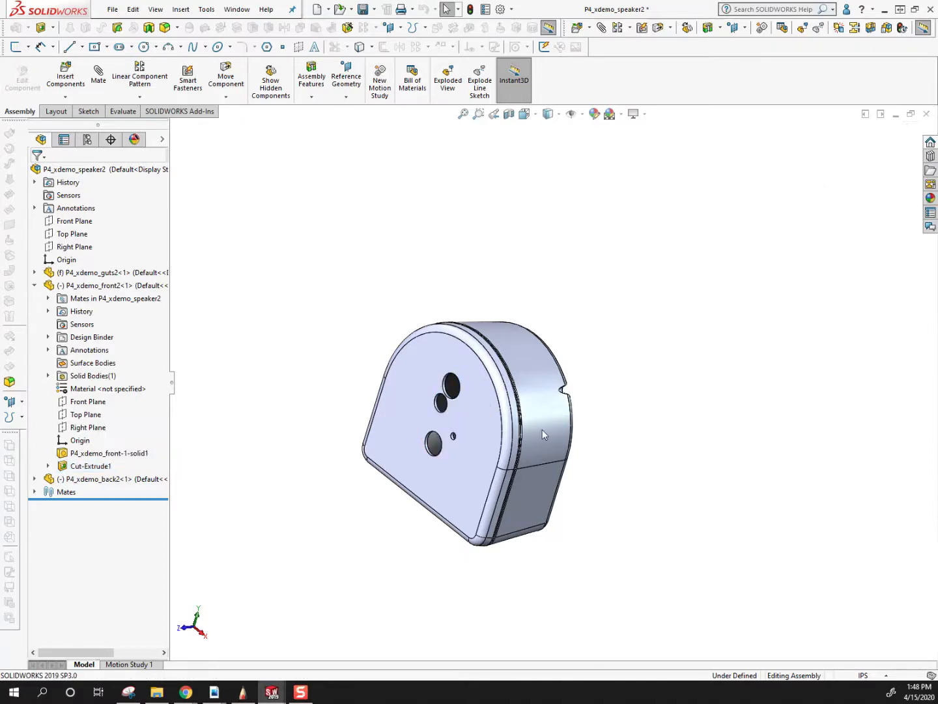
Switch to the P4_mfDemo_class_speaker_04-08-20 part and suppress Body-Delete/Keep 2 to bring back the speaker bodies.
left_click(247, 10)
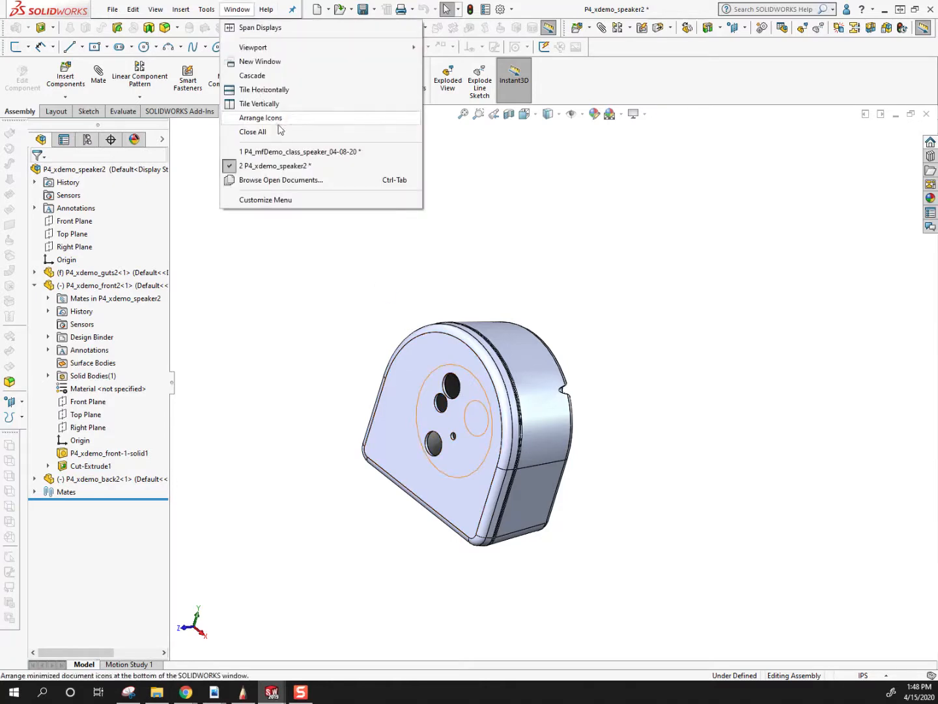
left_click(310, 152)
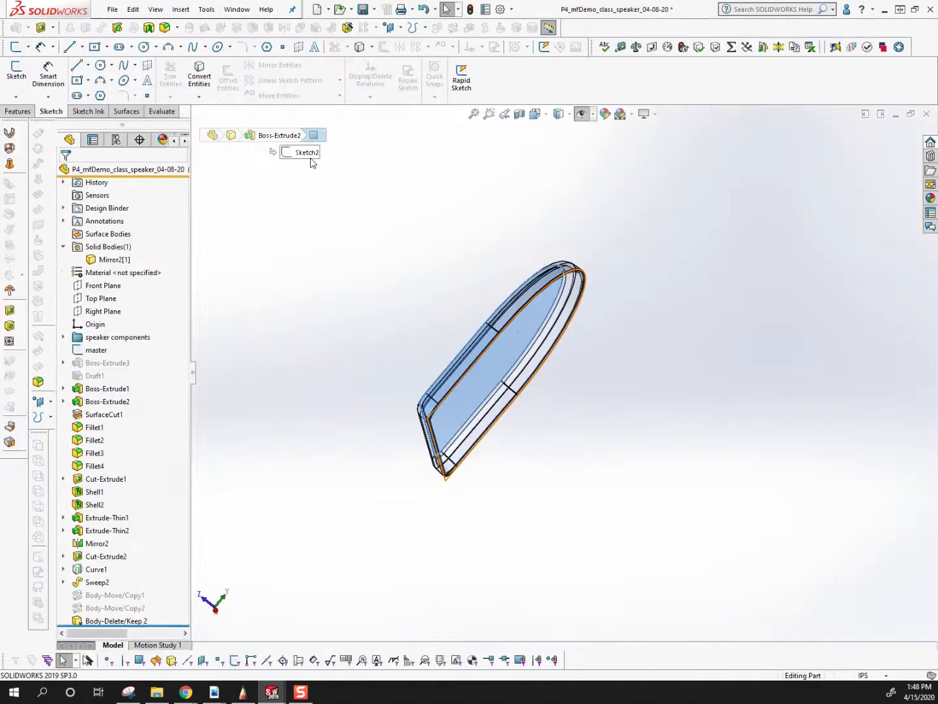
left_click(107, 620)
left_click(127, 589)
middle_click_drag(491, 347, 524, 532)
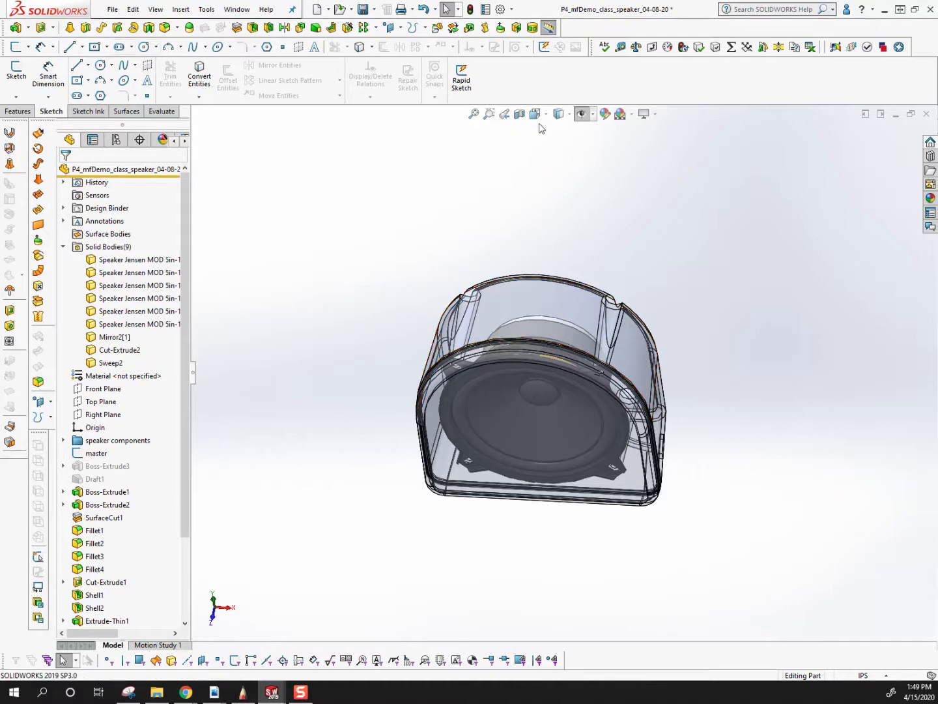
middle_click_drag(574, 323, 462, 291)
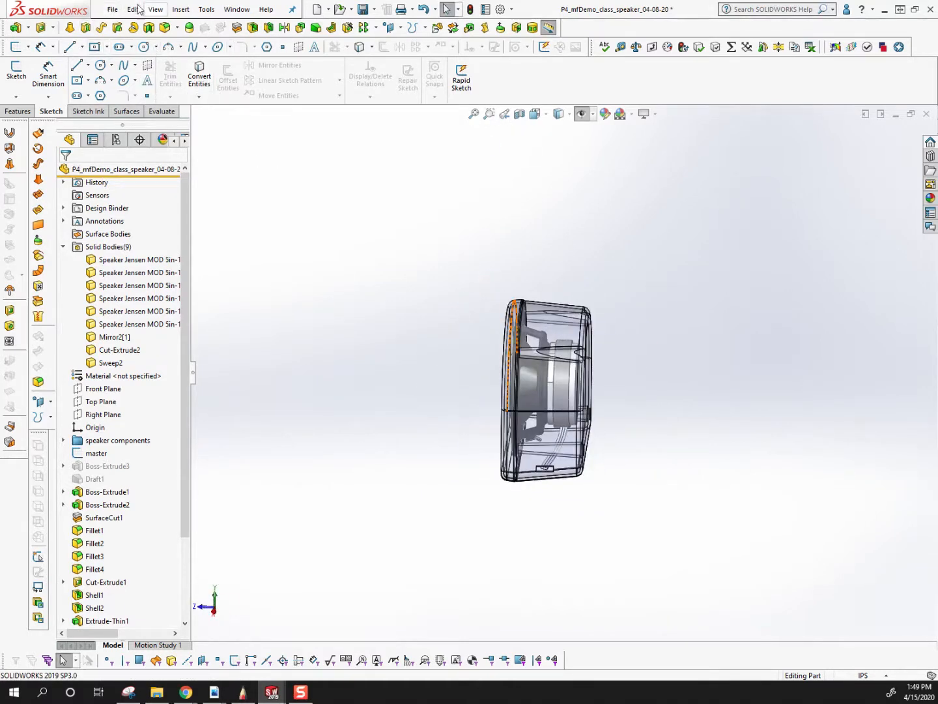
Create a new drawing document.
left_click(113, 10)
left_click(132, 28)
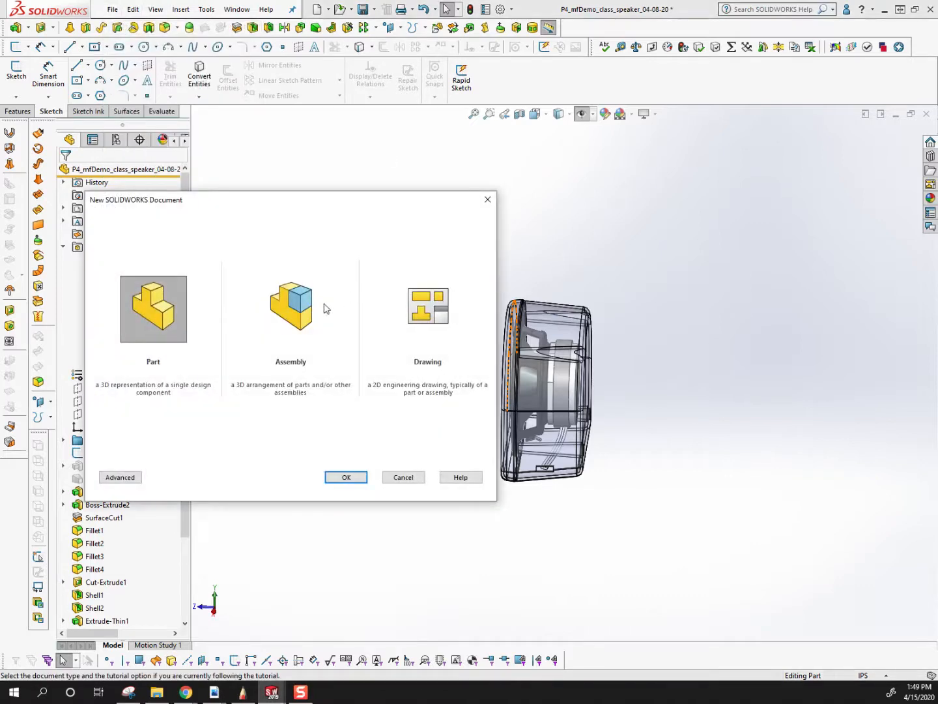
left_click(347, 478)
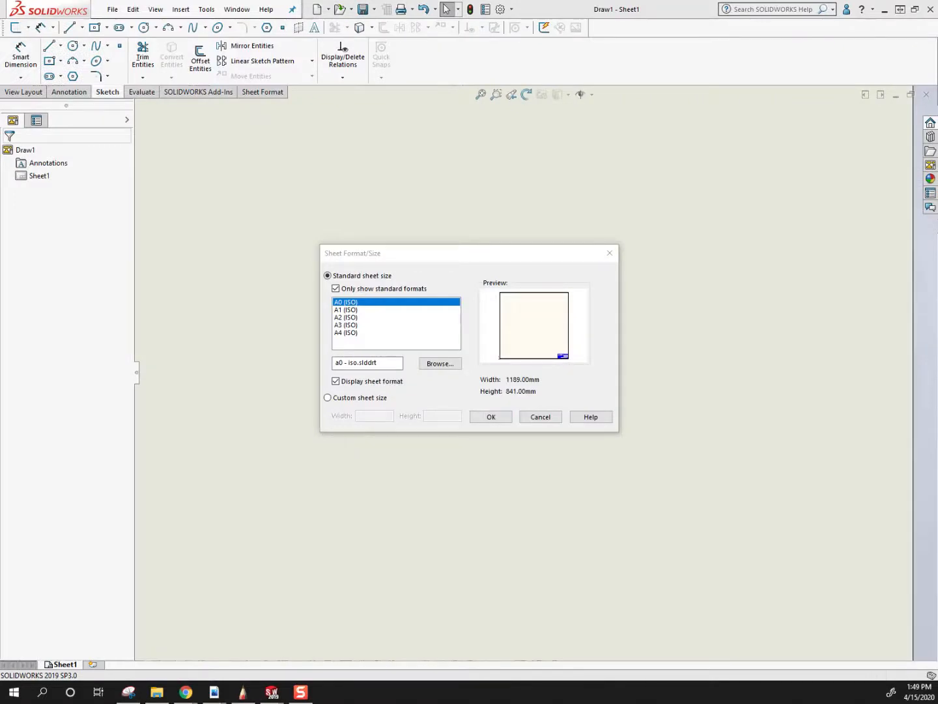
Bring up explode.pdf in Acrobat, review the page size instruction in its Drawing File section, and return to the drawing.
left_click_drag(0, 39, 398, 75)
scroll(485, 377, "down", 5)
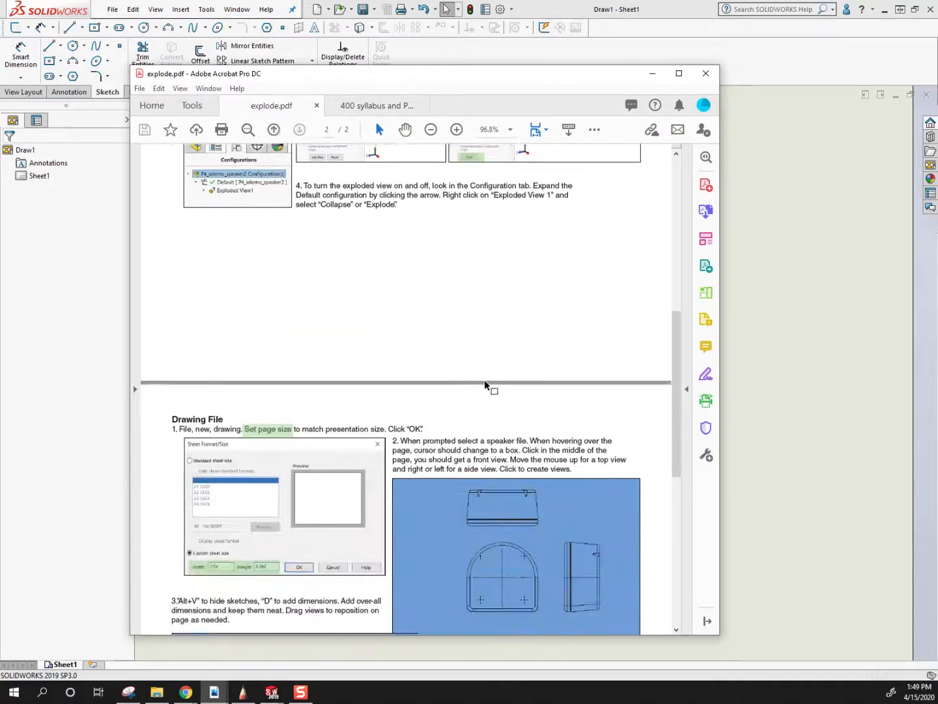
scroll(485, 382, "down", 5)
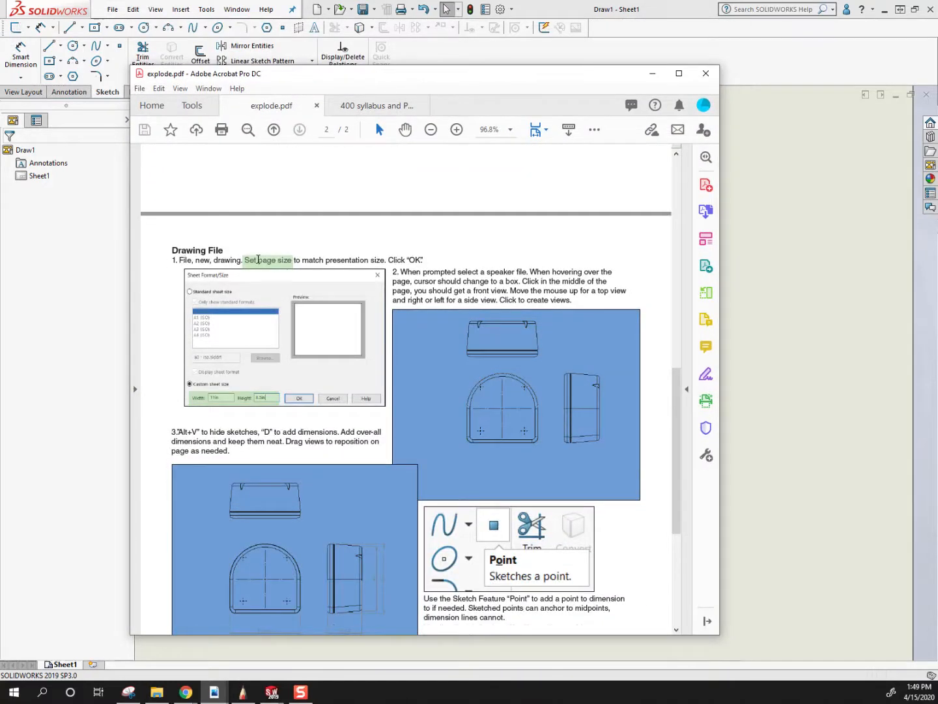
scroll(323, 262, "down", 2)
left_click_drag(244, 203, 425, 206)
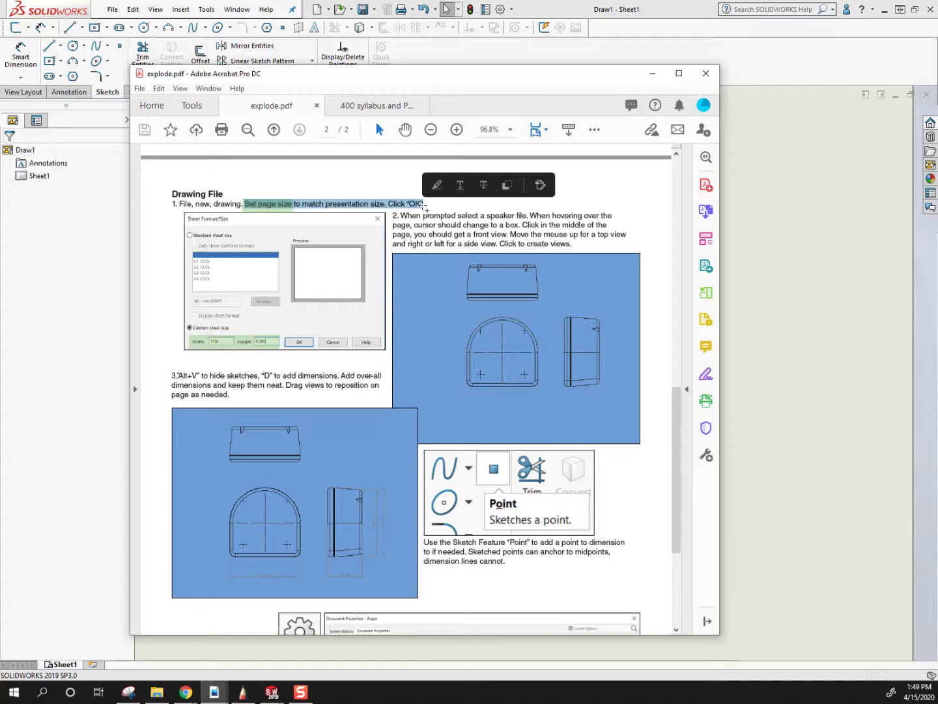
left_click_drag(461, 73, 0, 39)
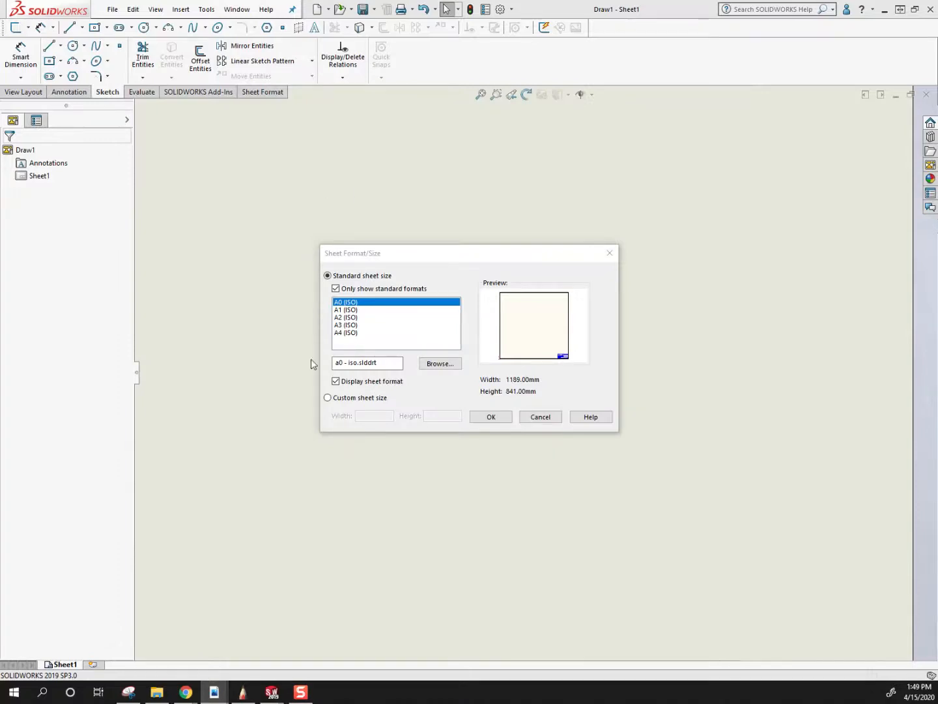
Choose a custom sheet size with a width of 11in and a height of 8.5in.
left_click(328, 397)
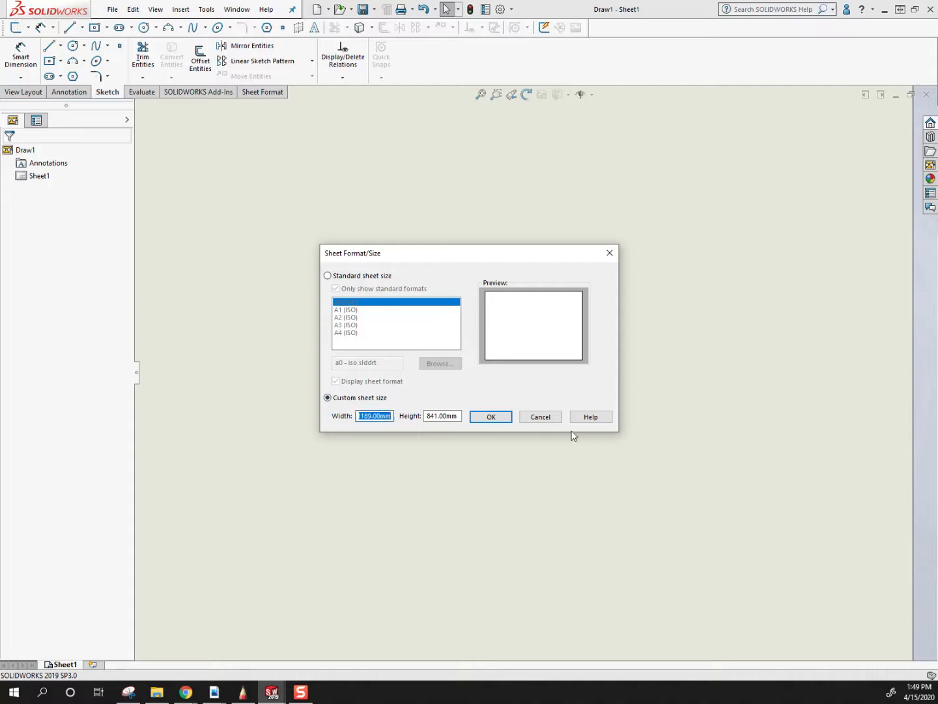
type("11in")
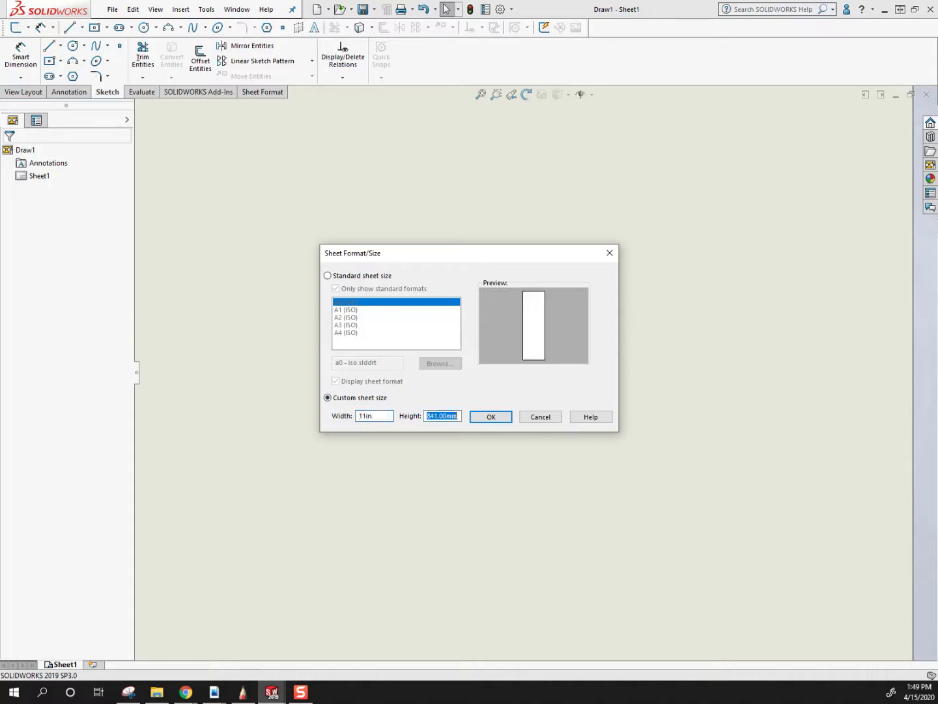
type("8.5in")
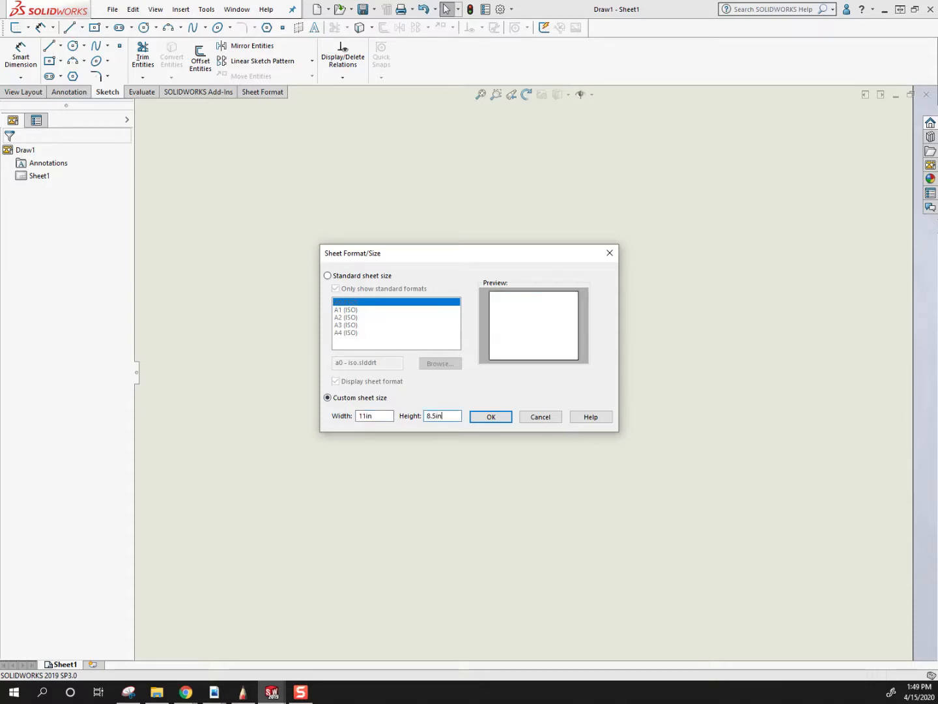
Try to apply a custom sheet size in pixels, with a width of 3000px and a height of 1500.
double_click(391, 420)
type("1600")
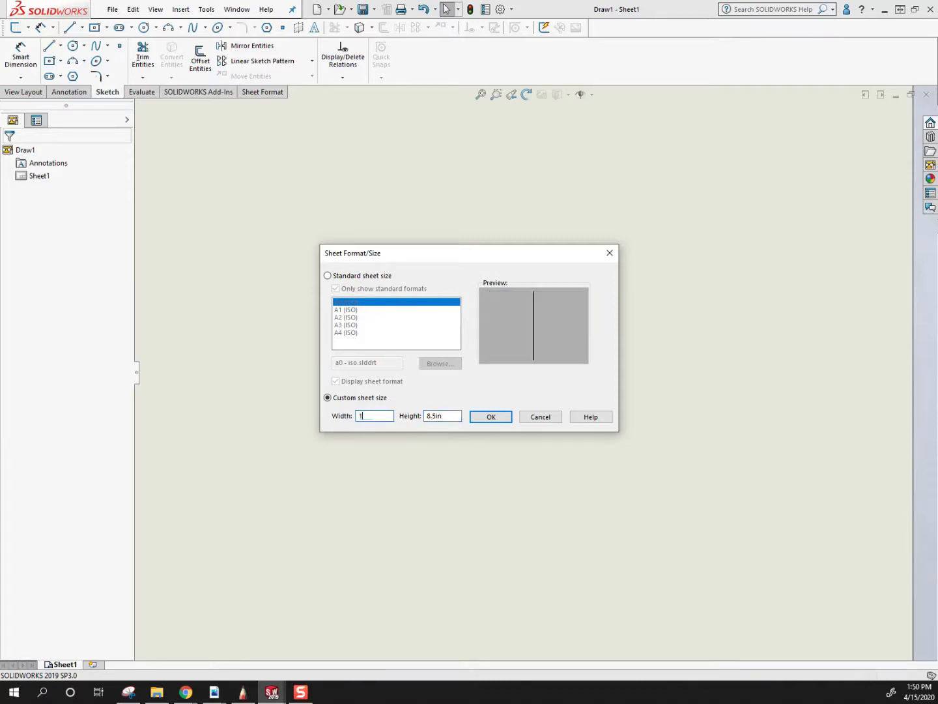
key("BackSpace")
key("BackSpace")
key("BackSpace")
key("BackSpace")
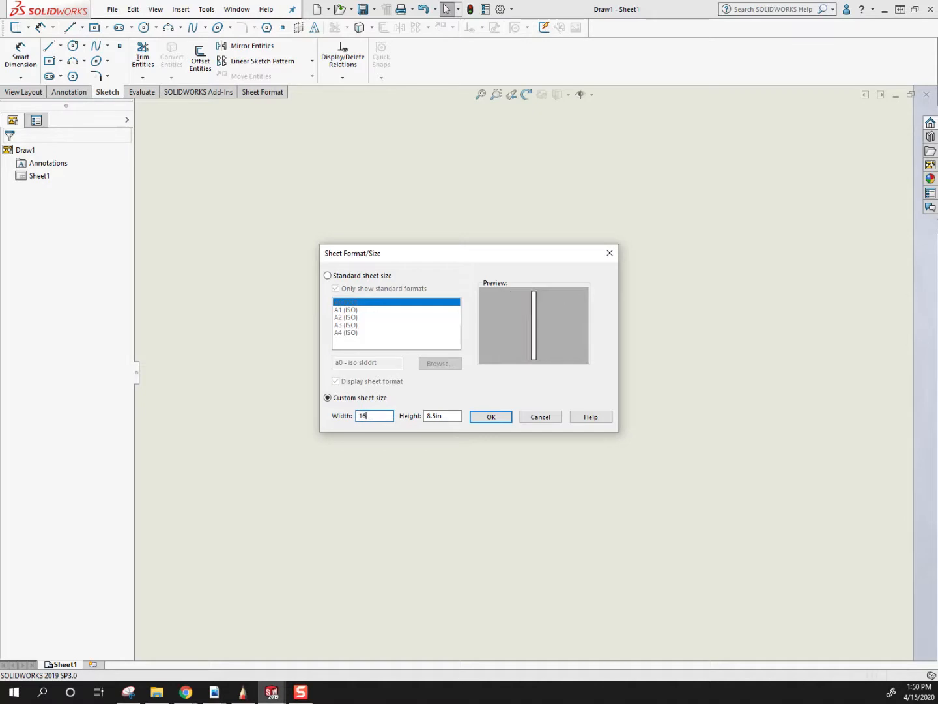
type("3000")
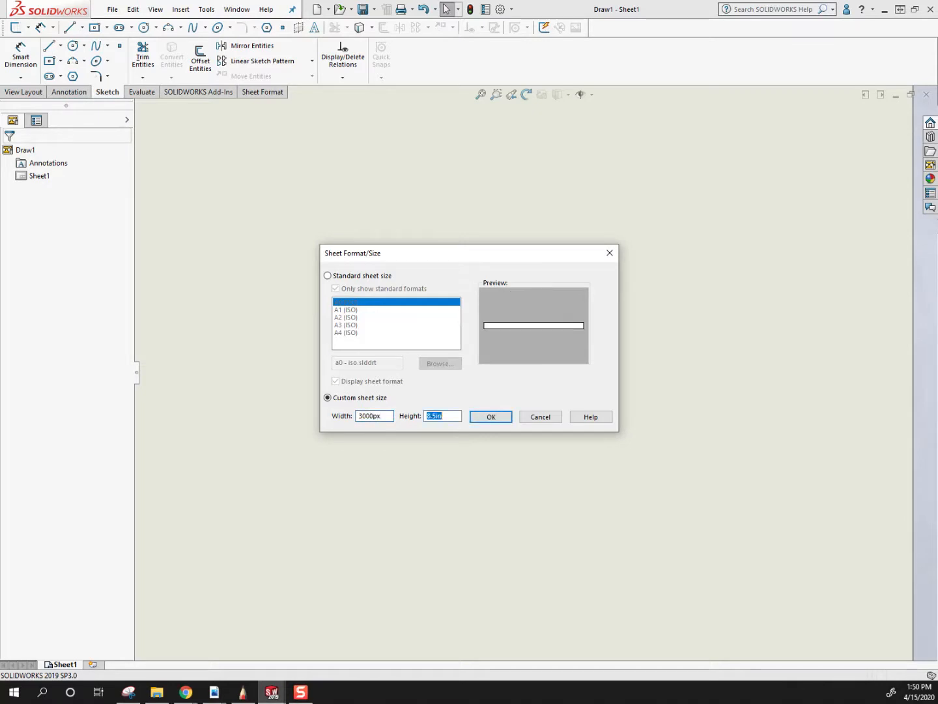
type("1500")
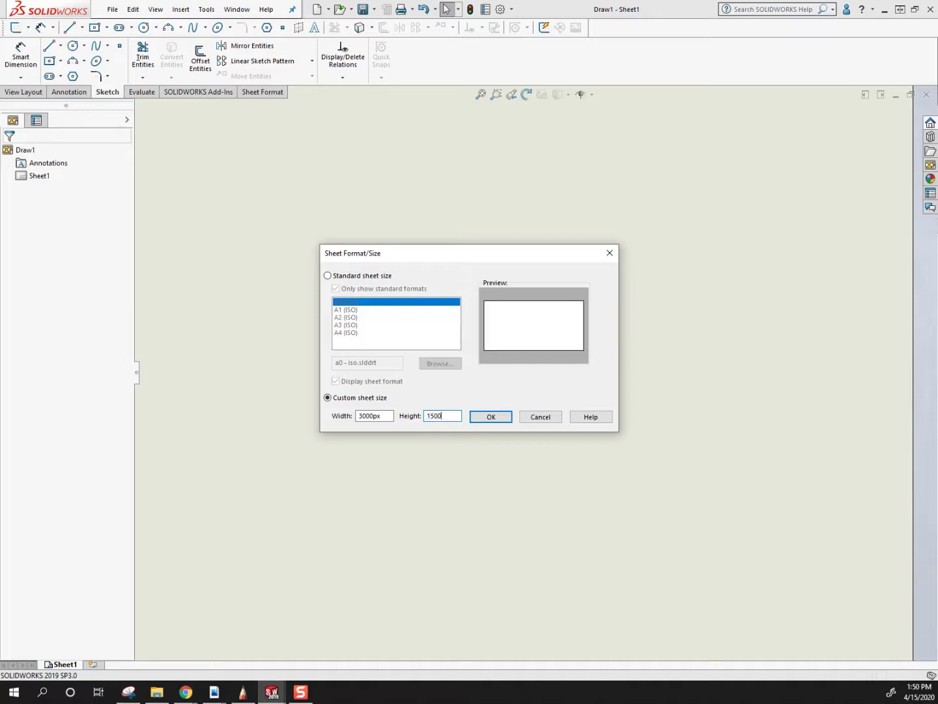
left_click(490, 417)
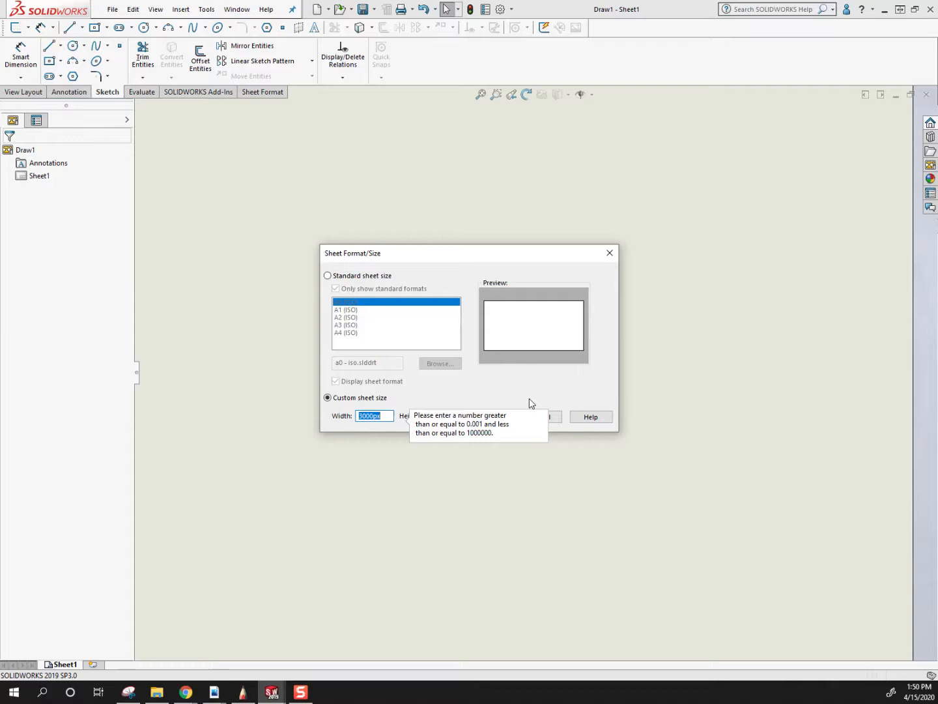
Set the custom sheet size back to 11in wide by 8.5in high and create the sheet.
left_click(388, 397)
left_click(380, 418)
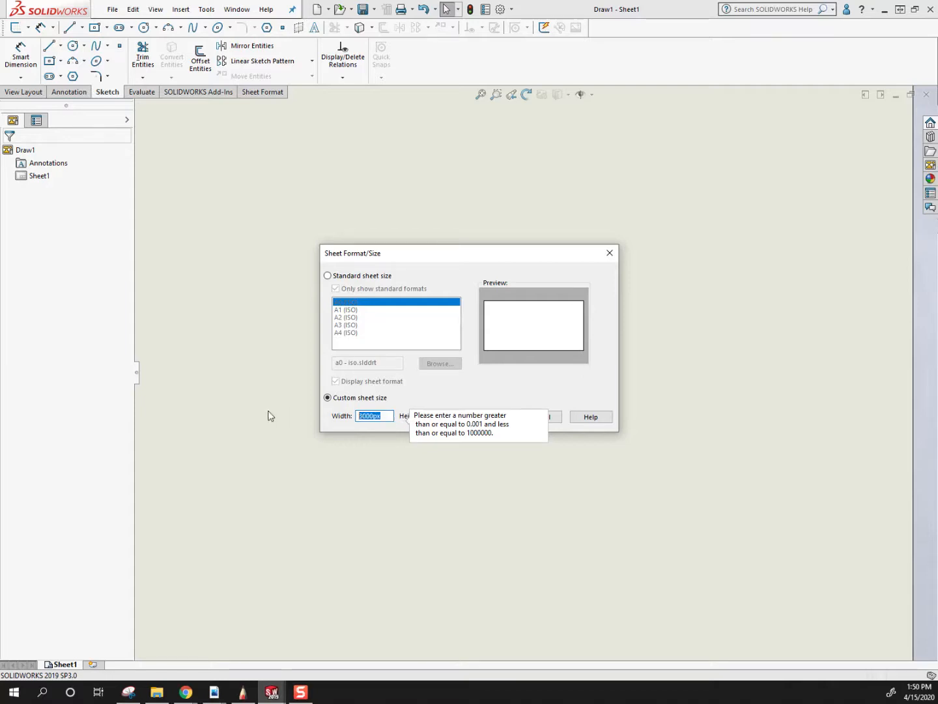
type("11")
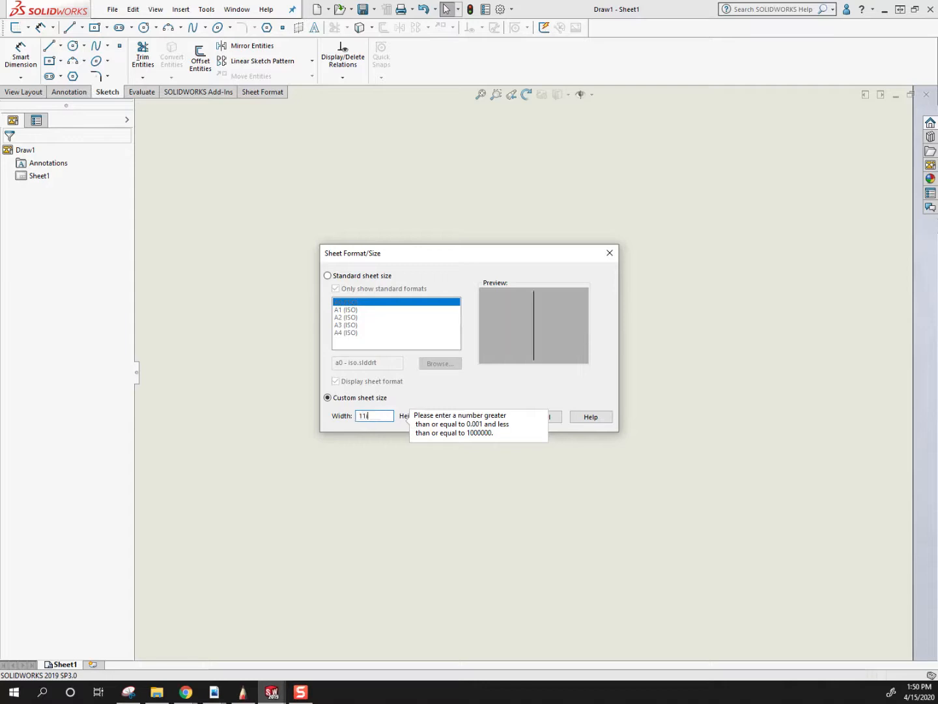
type("in")
key("Tab")
type("8.5in")
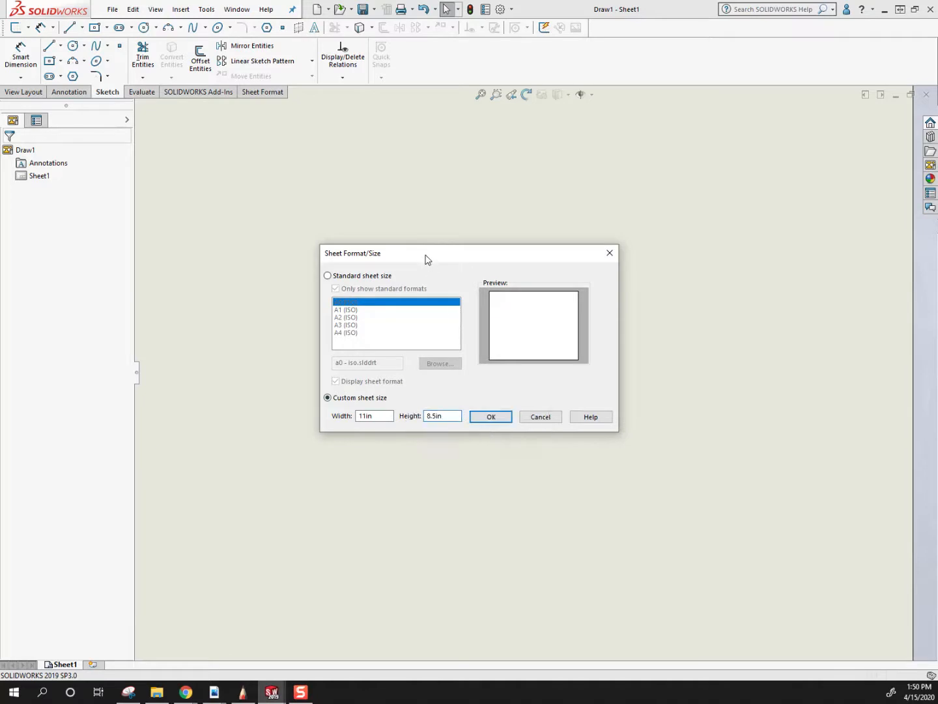
left_click_drag(425, 254, 326, 207)
left_click(392, 368)
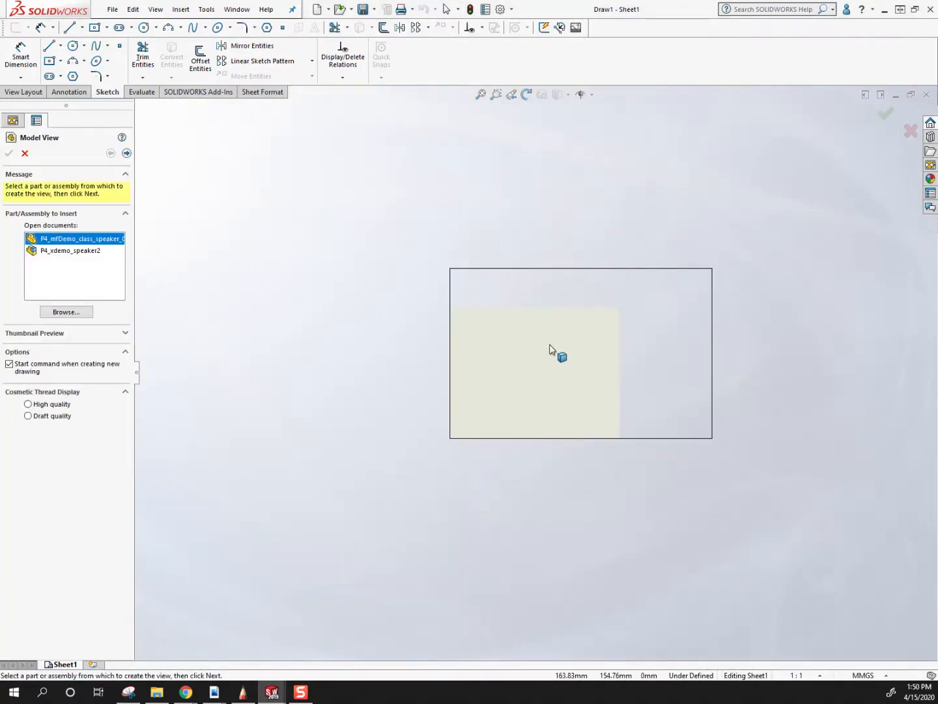
scroll(698, 302, "down", 3)
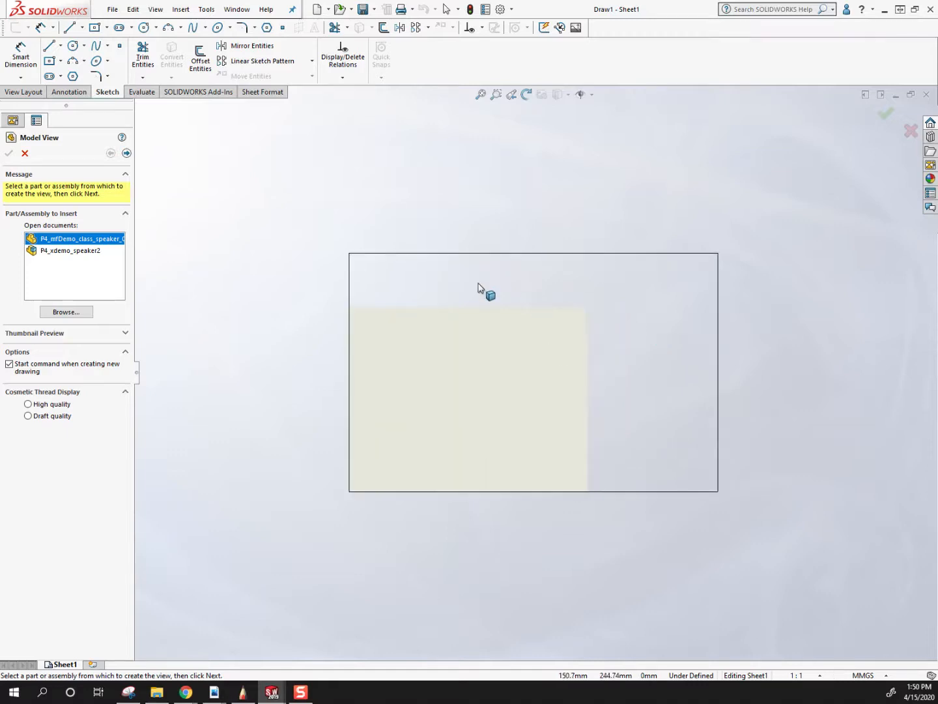
scroll(451, 270, "down", 1)
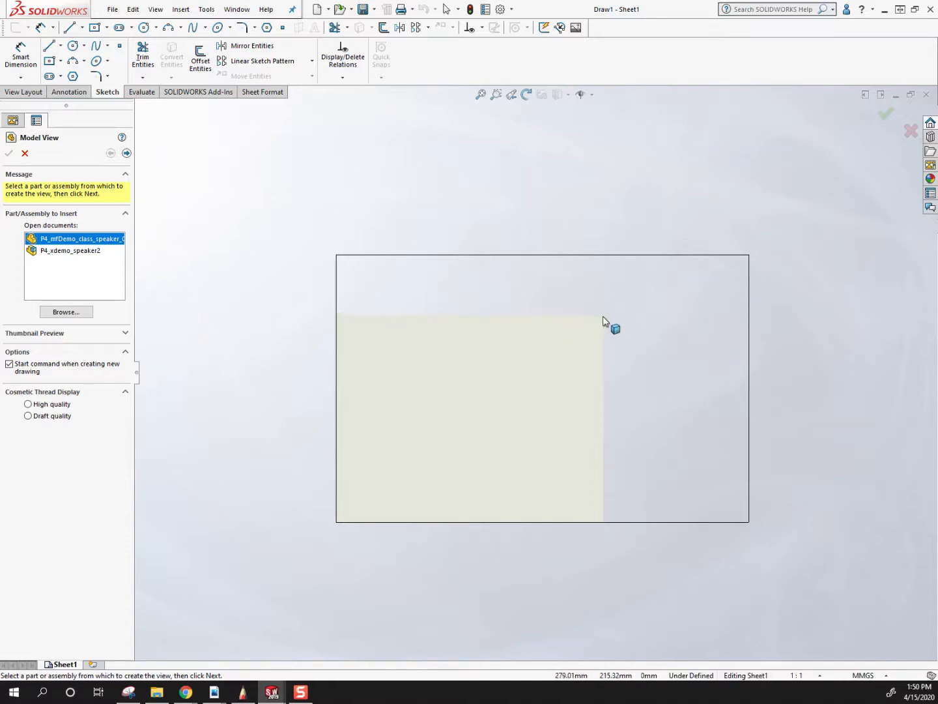
scroll(511, 368, "down", 4)
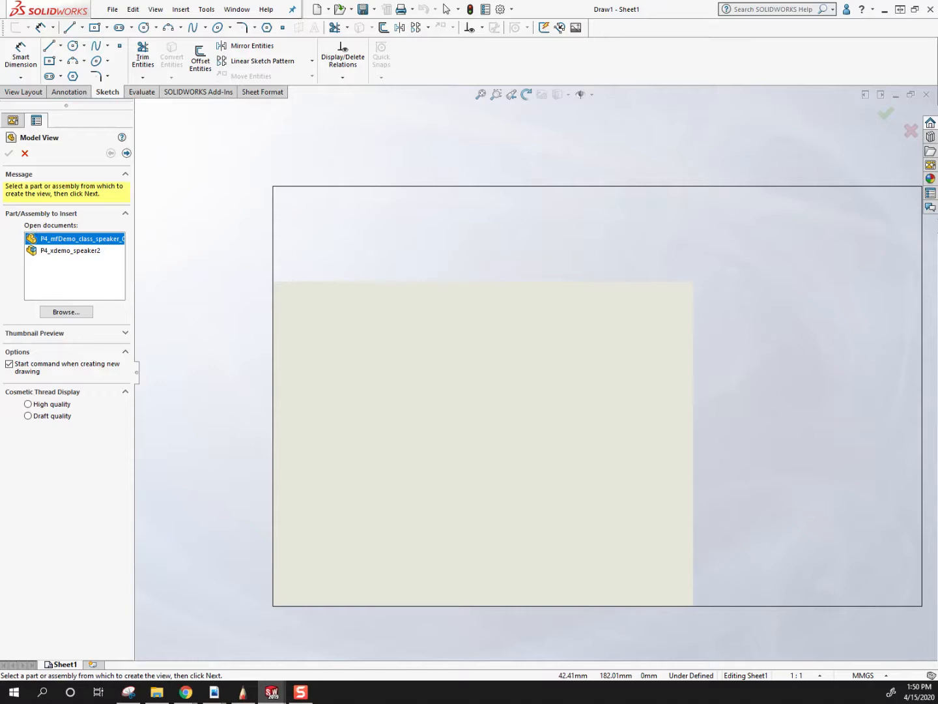
Bring up the 400 syllabus PDF, review the orthographic drawing requirement in item 6, and return to the drawing.
left_click_drag(0, 50, 305, 110)
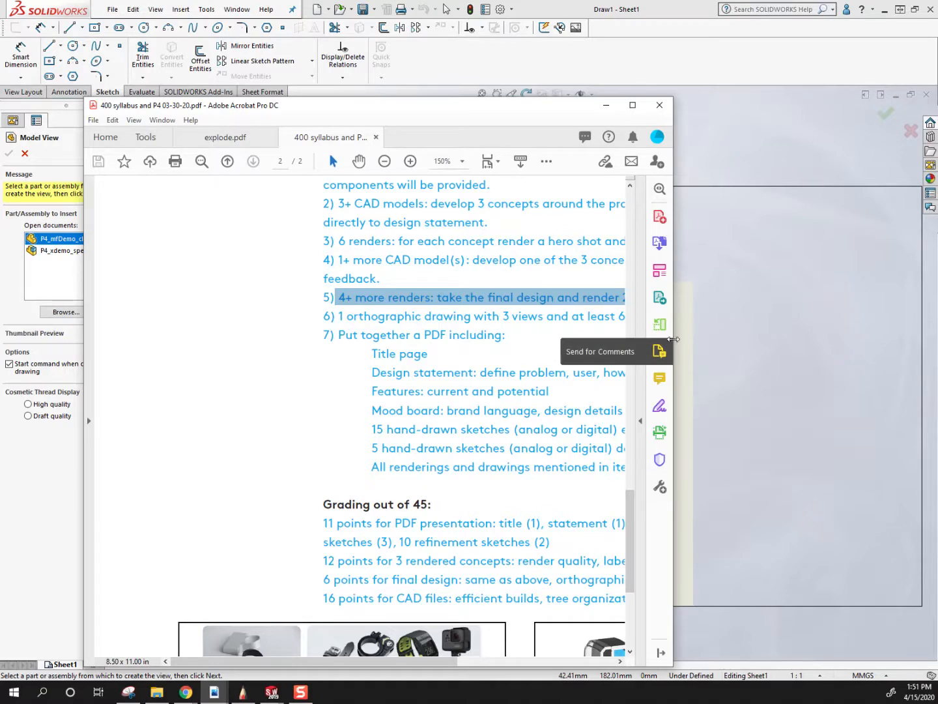
left_click_drag(672, 338, 912, 339)
left_click_drag(339, 316, 731, 315)
scroll(622, 437, "up", 1)
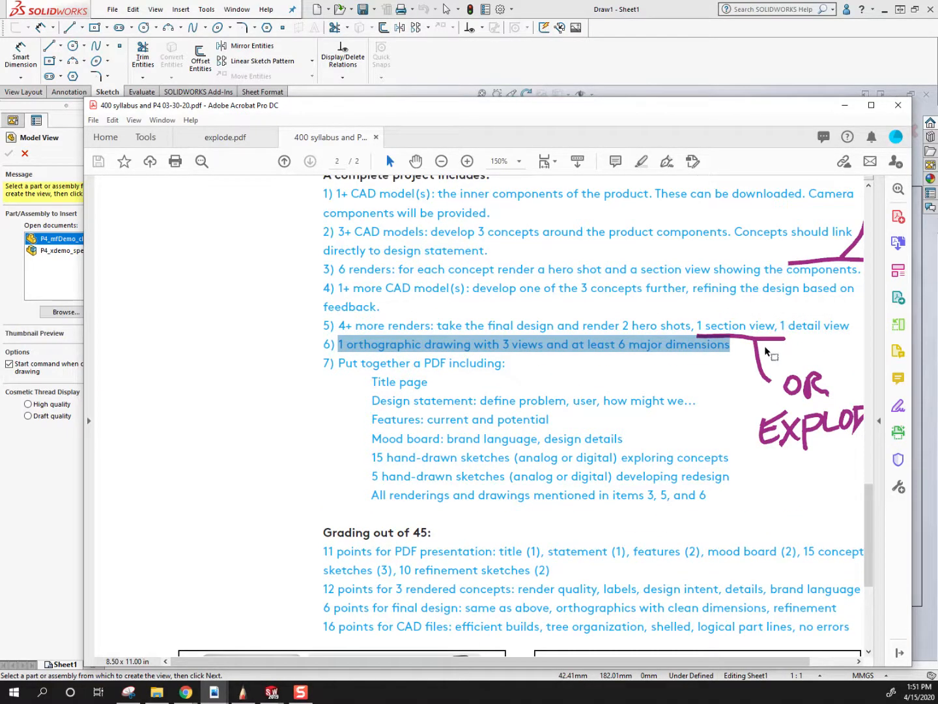
scroll(377, 329, "up", 1)
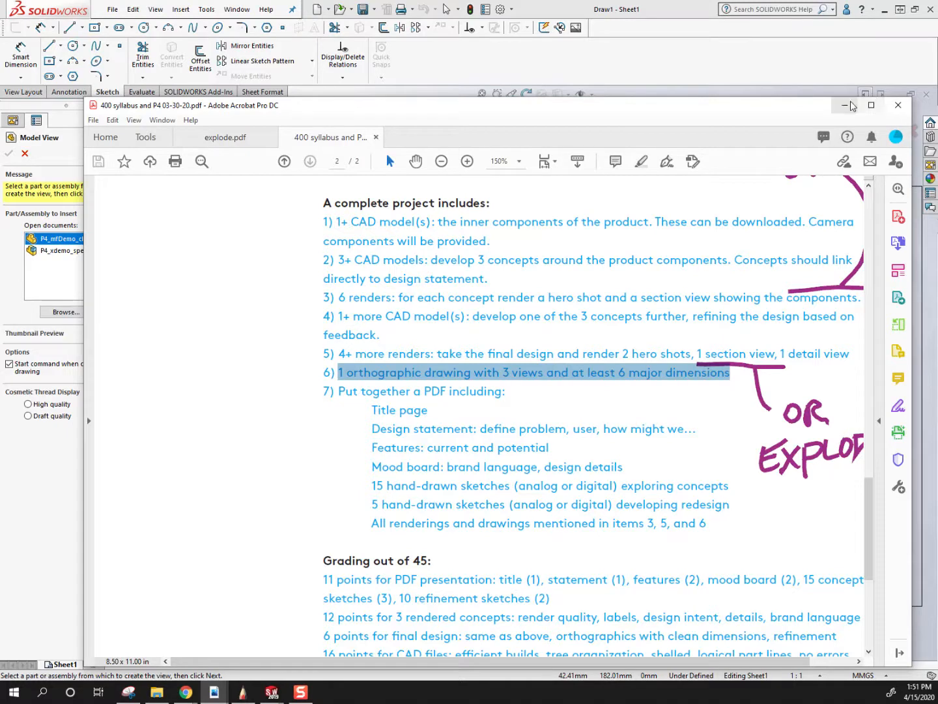
left_click(845, 105)
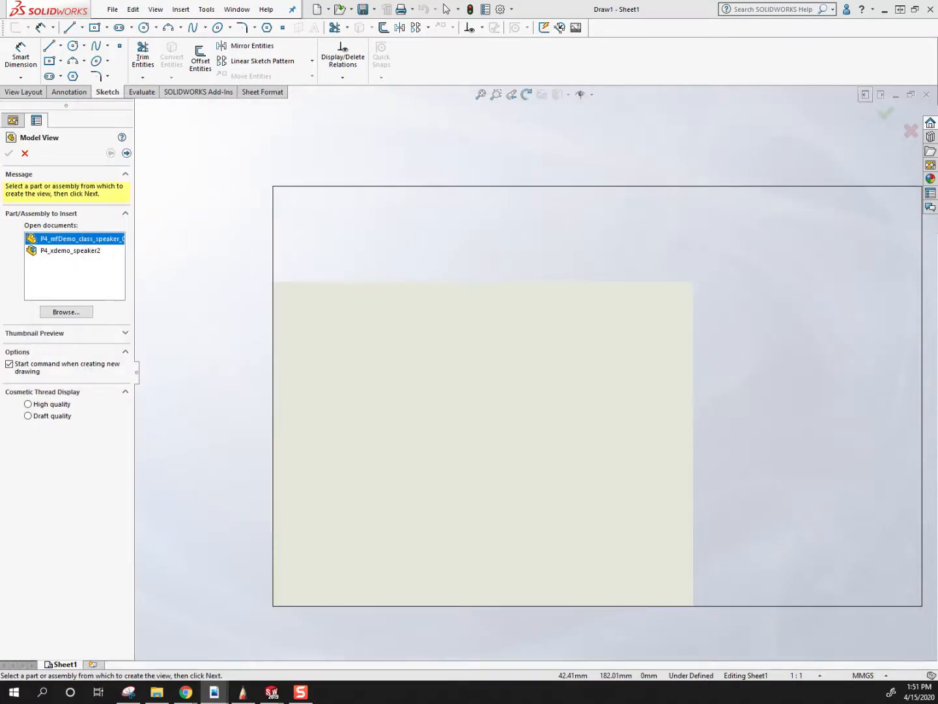
double_click(72, 242)
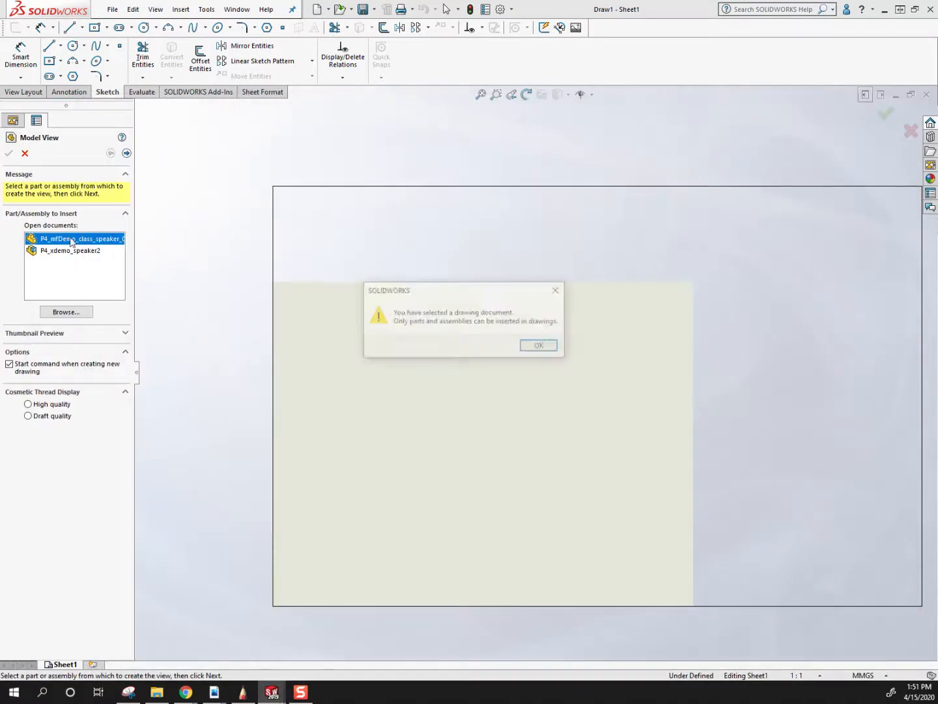
left_click(528, 349)
left_click(66, 313)
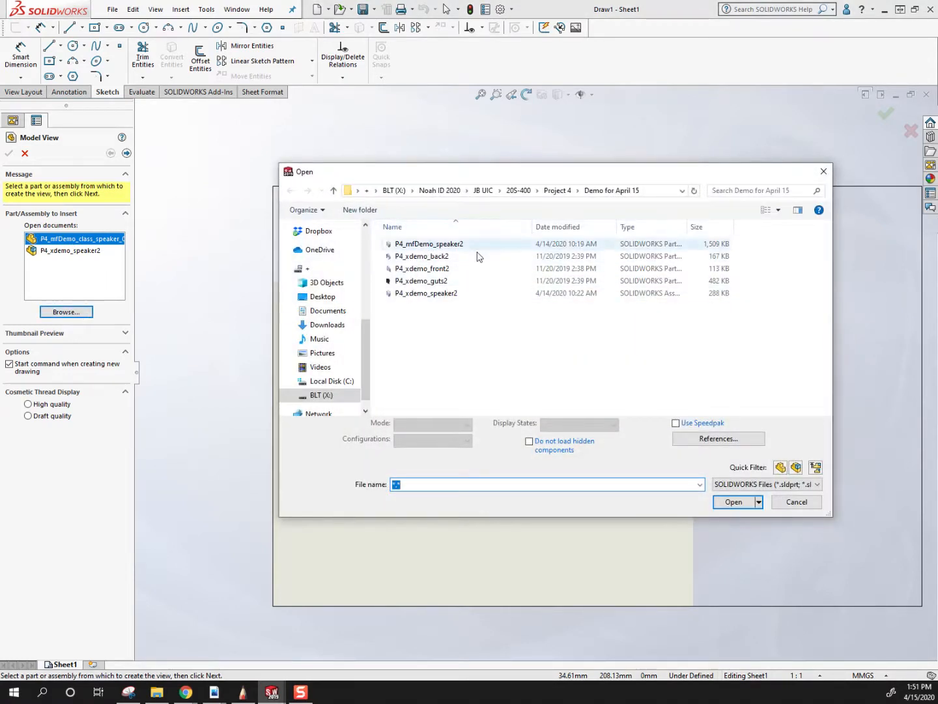
left_click(796, 501)
Insert the front view of P4_mfDemo_class_speaker_04-08-20 with projected top and right views, and shift the front view down and slightly left.
double_click(59, 241)
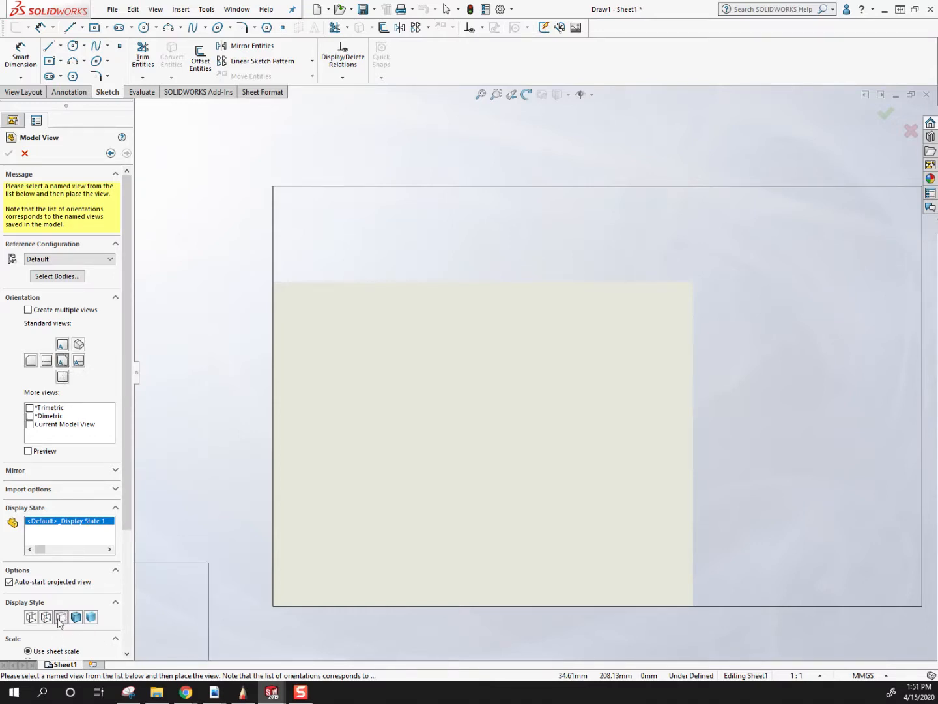
left_click(458, 466)
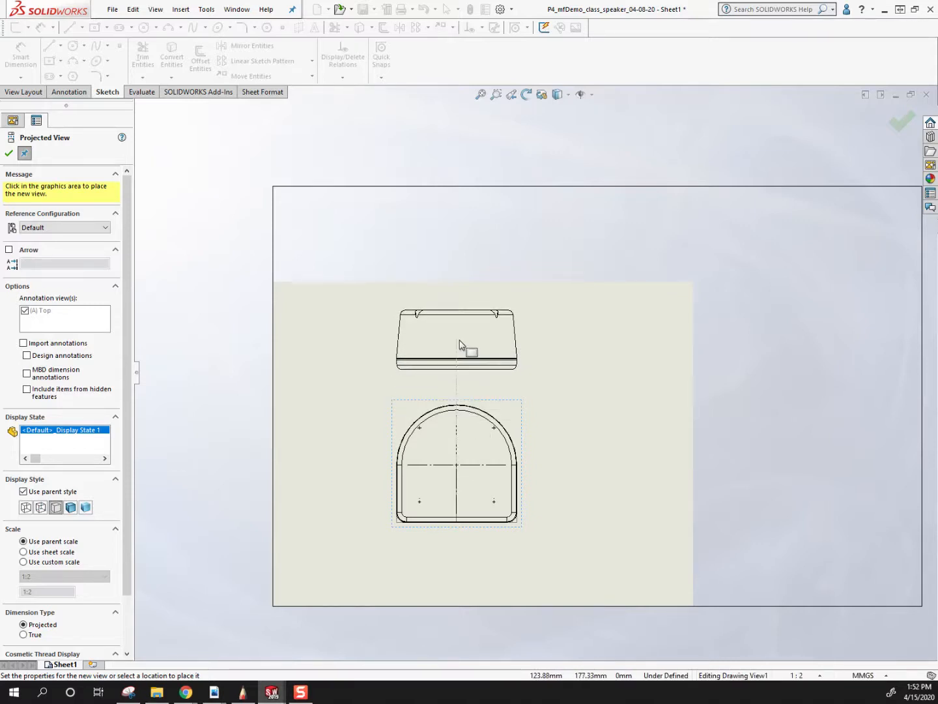
left_click(465, 349)
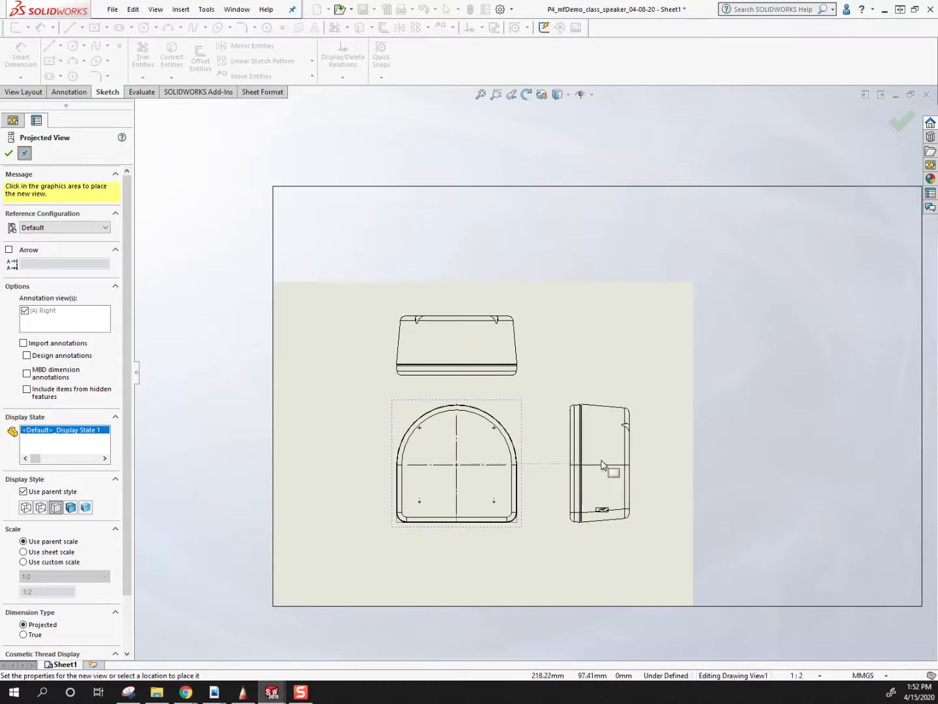
left_click(598, 465)
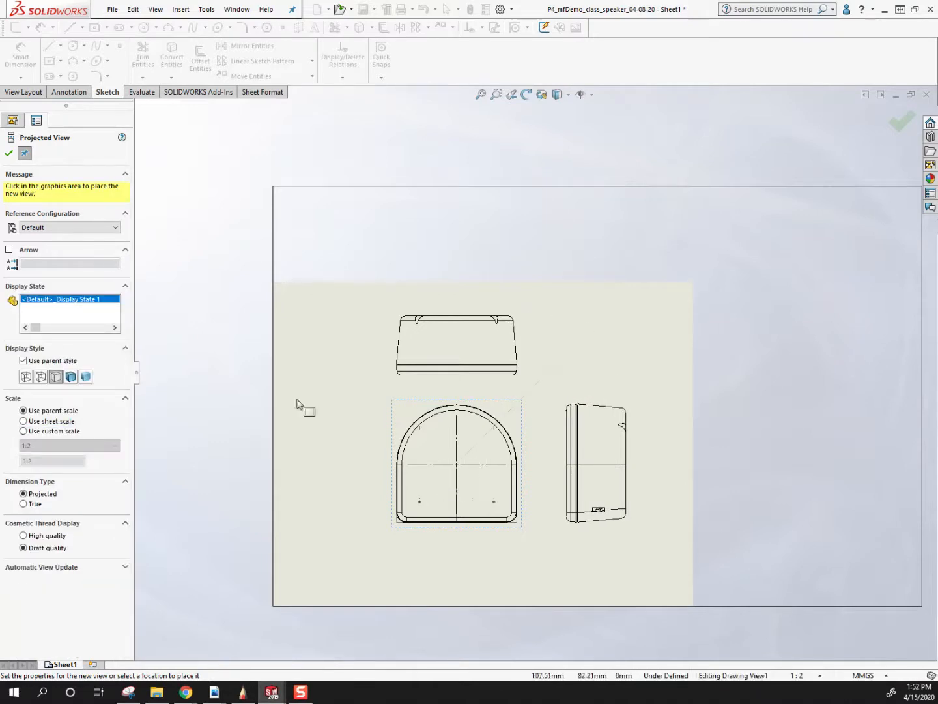
left_click(449, 552)
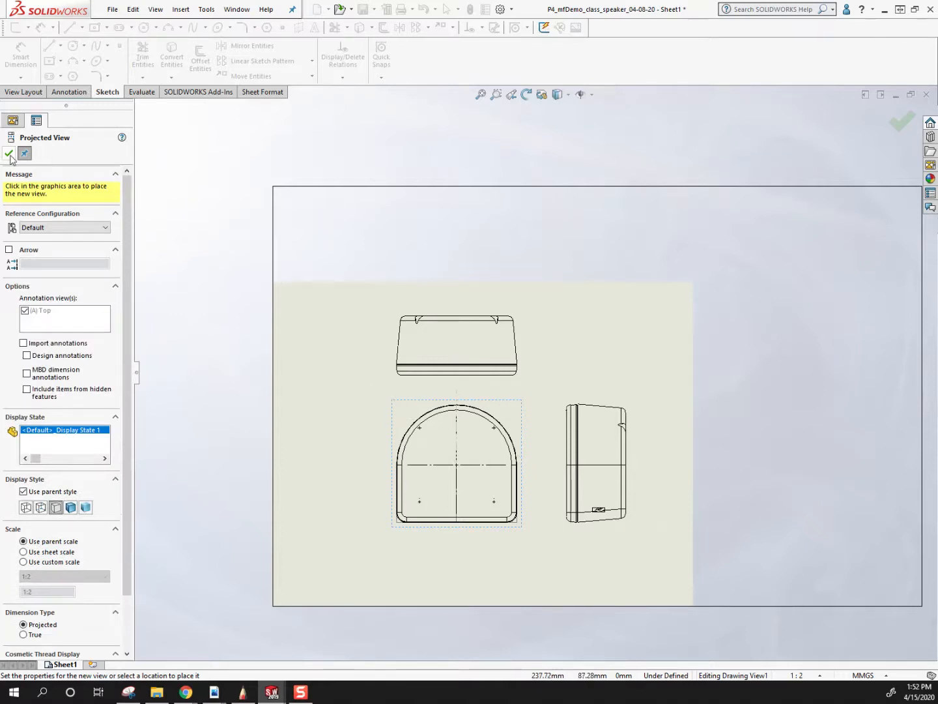
left_click(9, 154)
left_click_drag(392, 533, 388, 541)
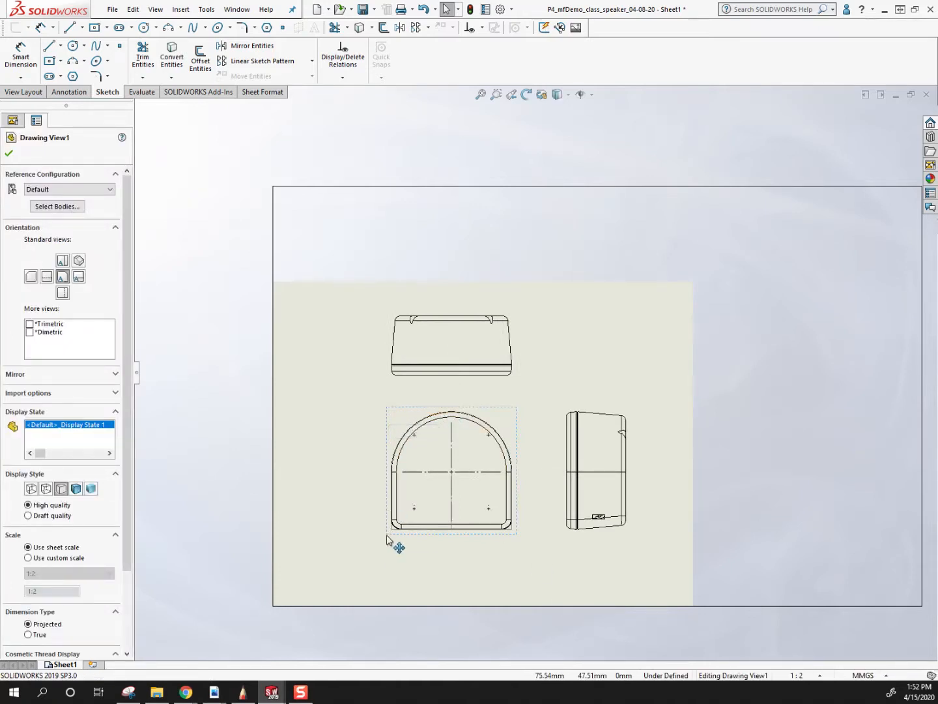
mouse_move(388, 541)
left_mouse_down()
mouse_move(350, 488)
mouse_move(482, 607)
mouse_move(356, 558)
mouse_move(532, 396)
mouse_move(306, 423)
mouse_move(349, 566)
mouse_move(419, 538)
mouse_move(374, 552)
mouse_move(388, 558)
left_mouse_up()
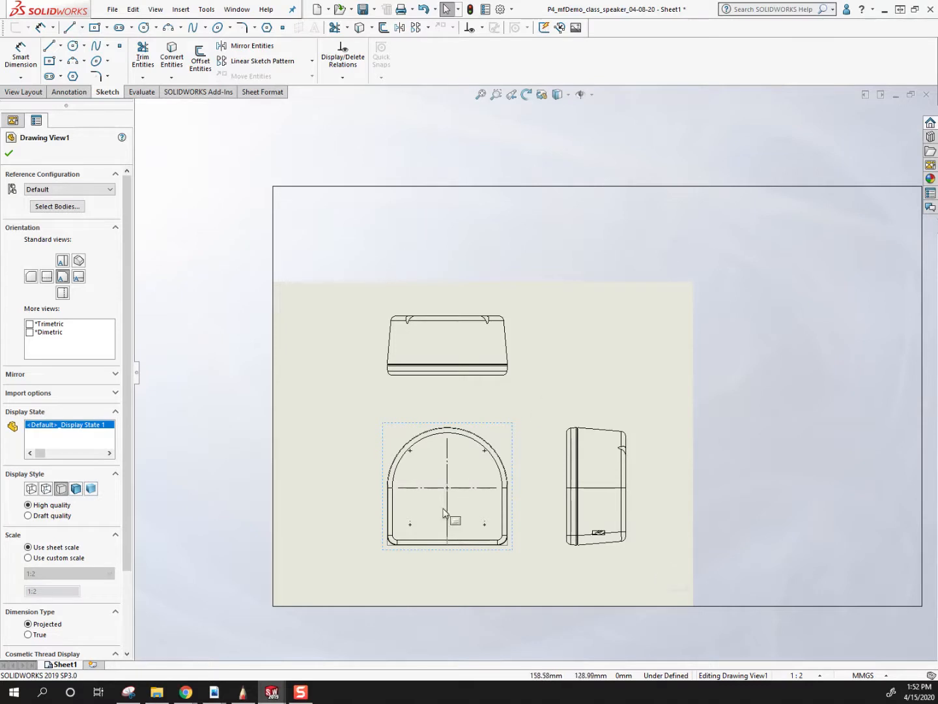
Delete the four small center marks near the corners of the speaker's front view.
scroll(419, 546, "down", 10)
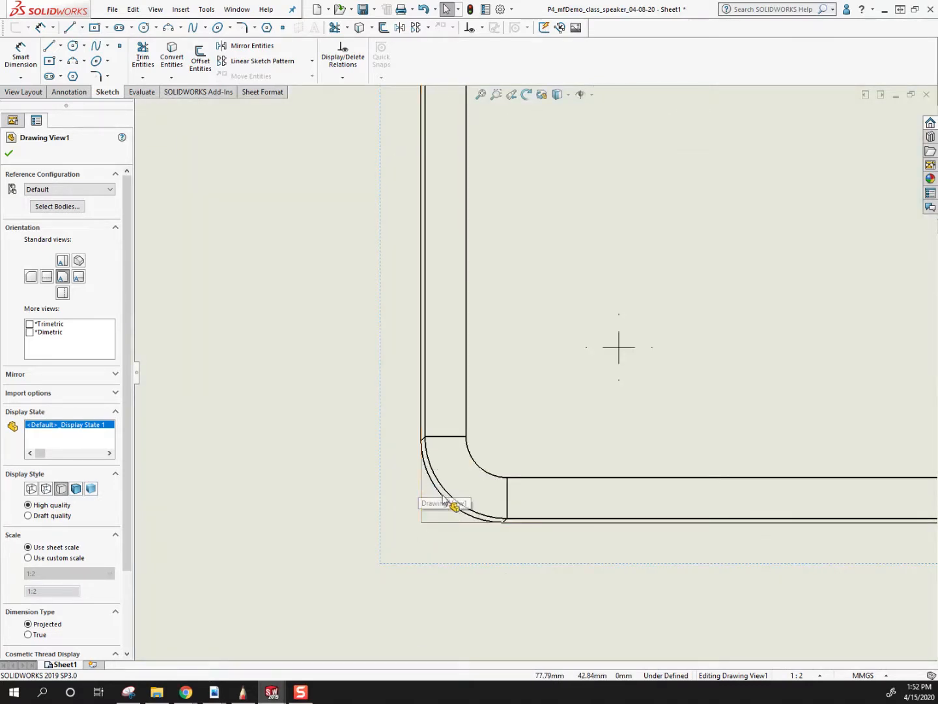
scroll(562, 427, "up", 5)
scroll(562, 422, "up", 4)
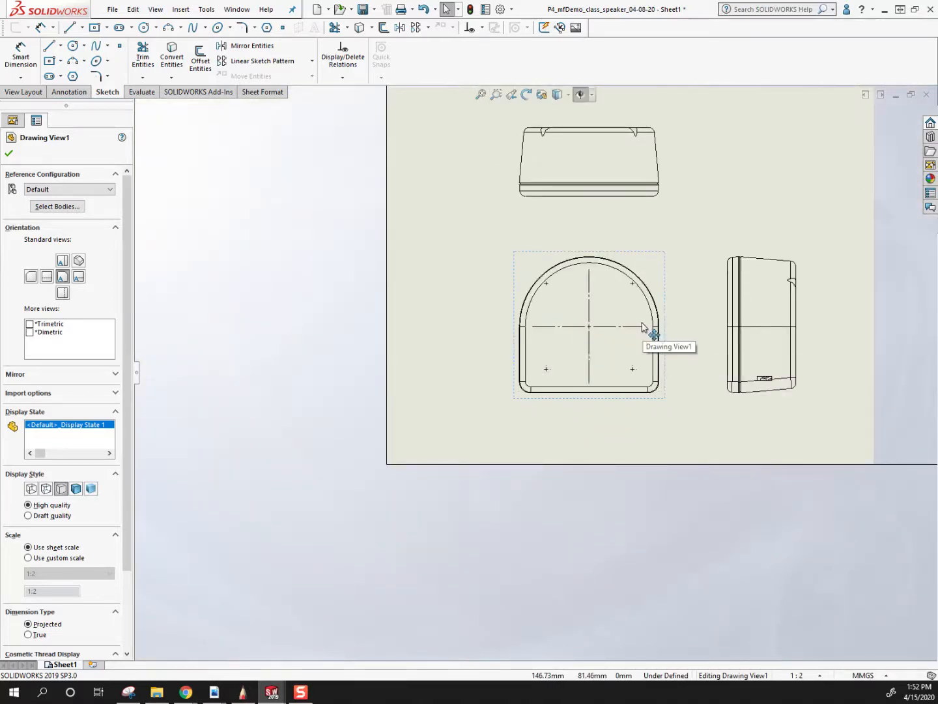
scroll(667, 391, "down", 6)
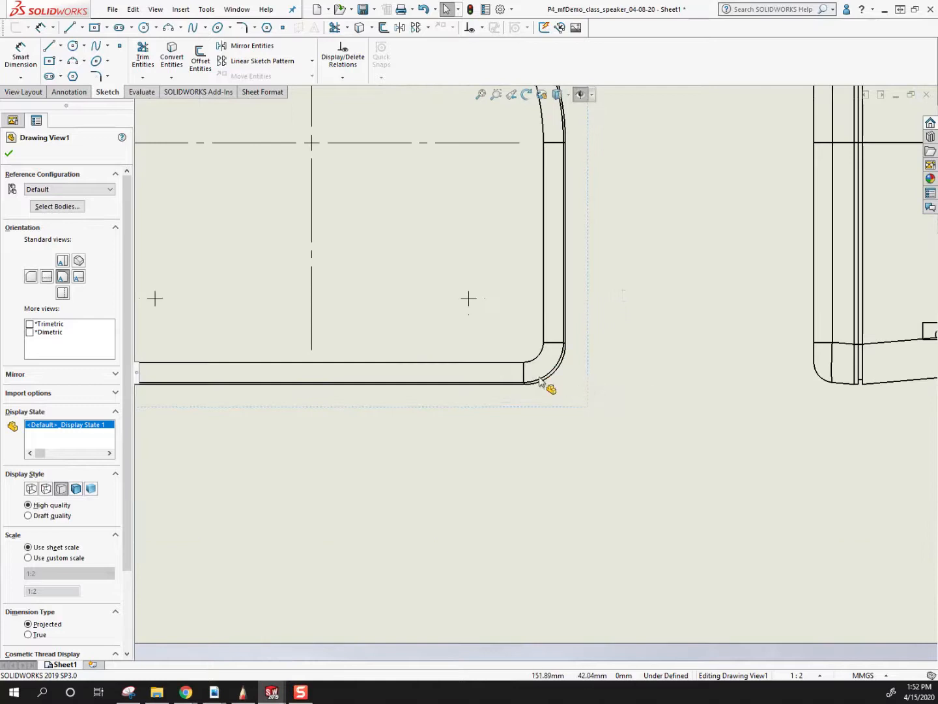
scroll(549, 385, "up", 5)
left_click(511, 254)
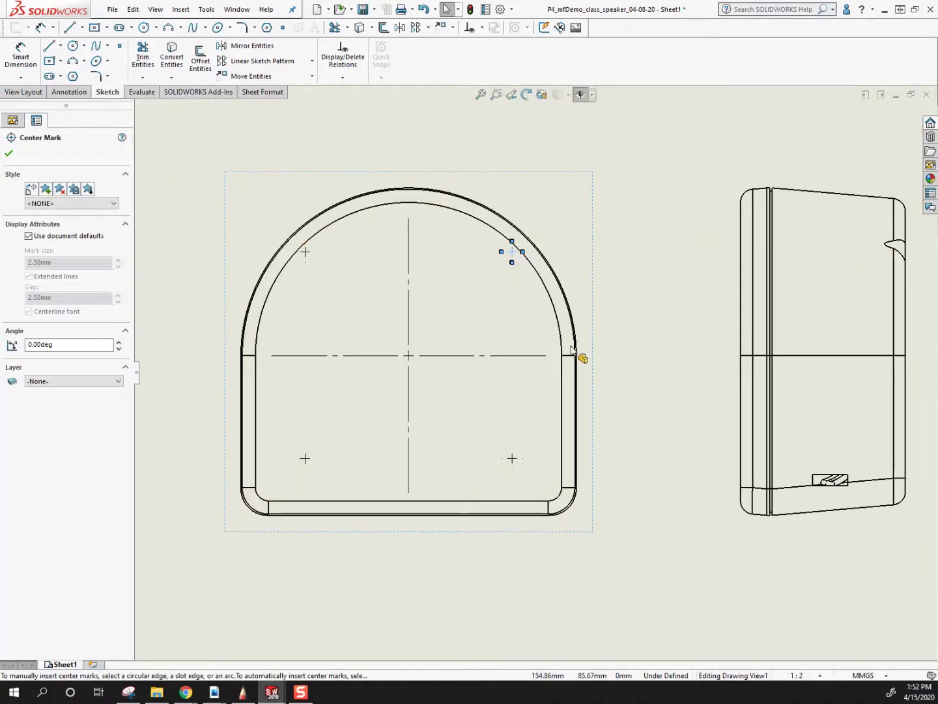
scroll(573, 357, "up", 2)
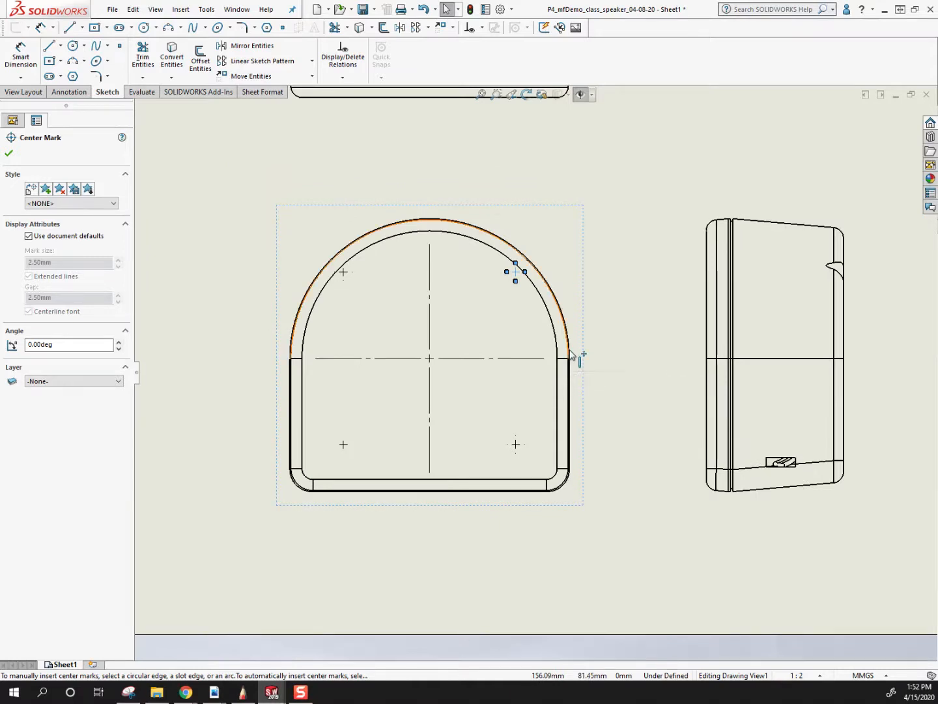
key("Delete")
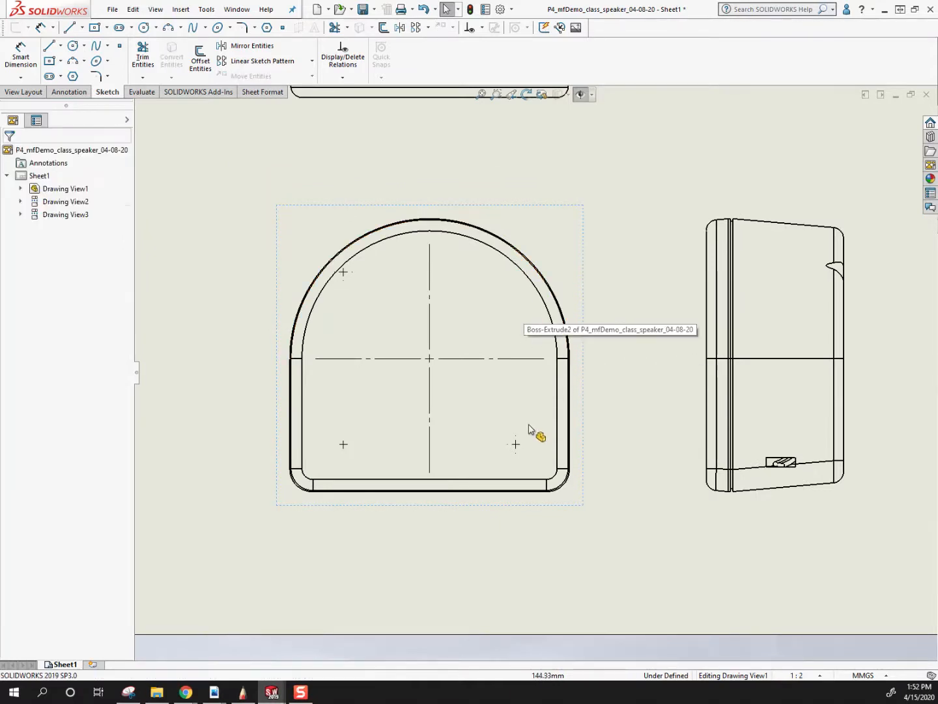
left_click(516, 444)
key("Delete")
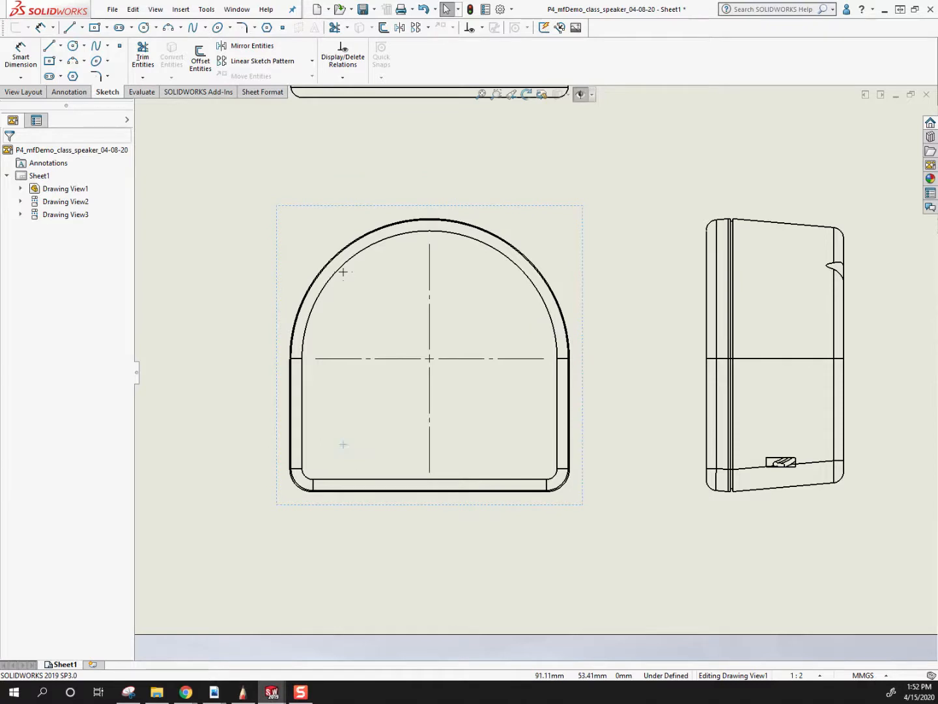
Delete the large center mark from the front view and move that view further down and left on the sheet.
scroll(633, 482, "up", 6)
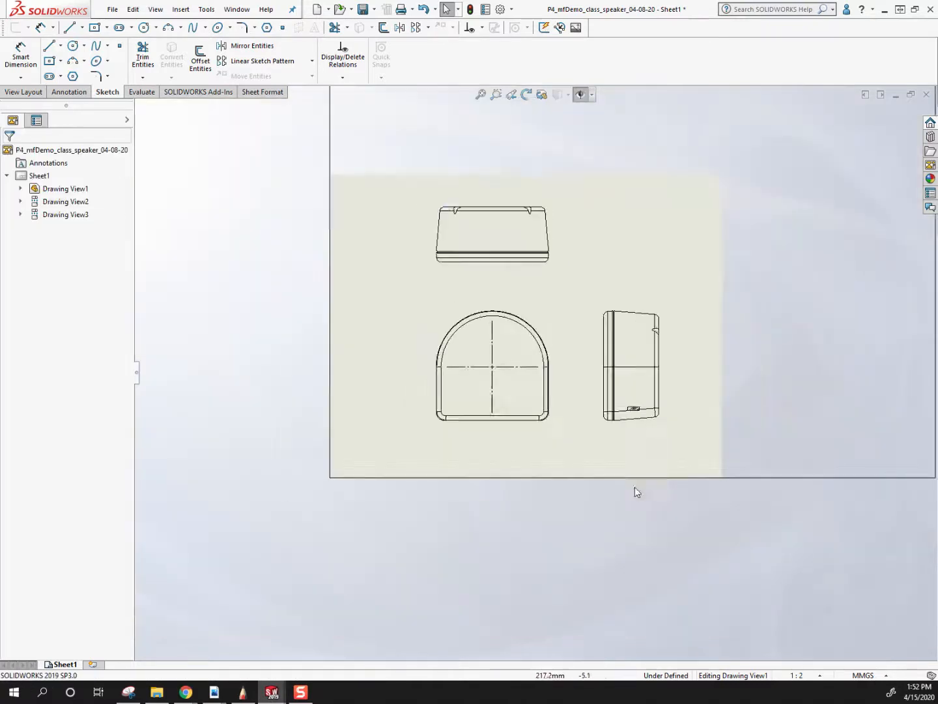
scroll(560, 324, "down", 3)
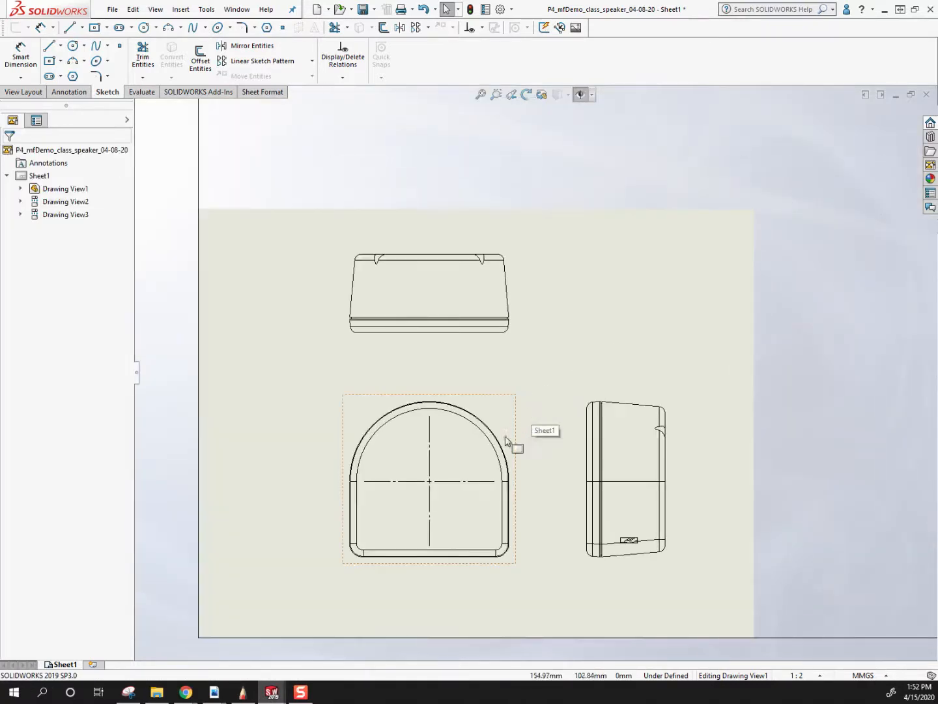
left_click(430, 484)
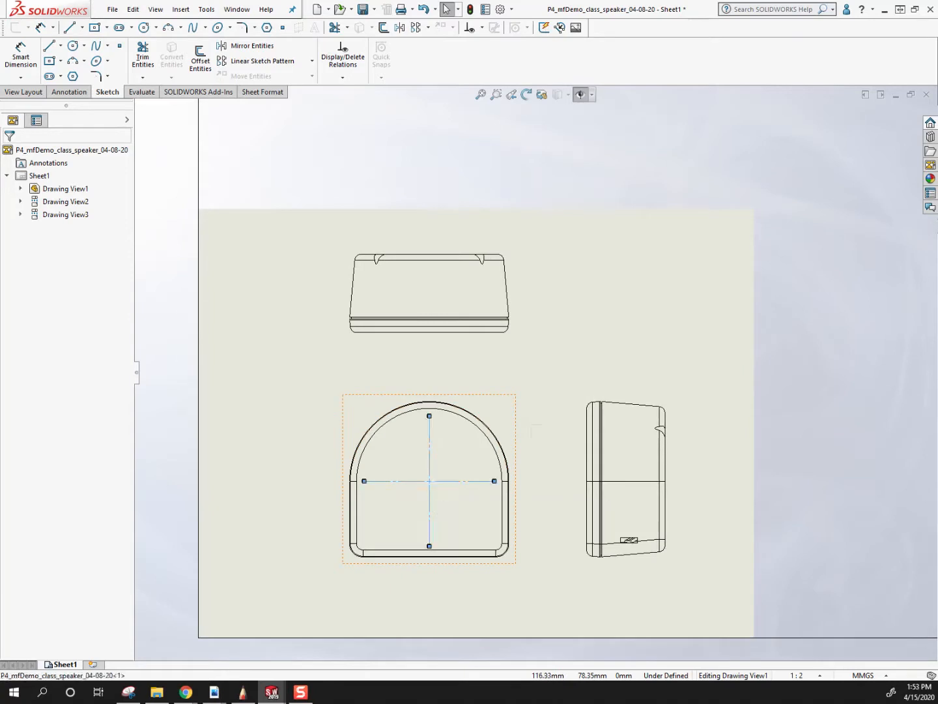
left_click(473, 518)
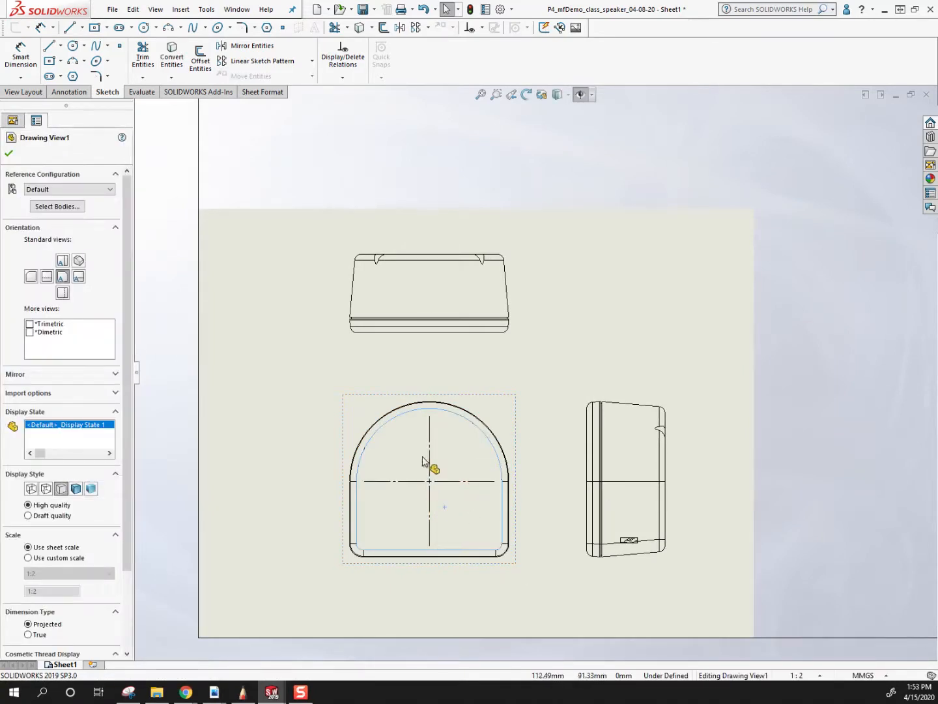
left_click(428, 480)
key("Delete")
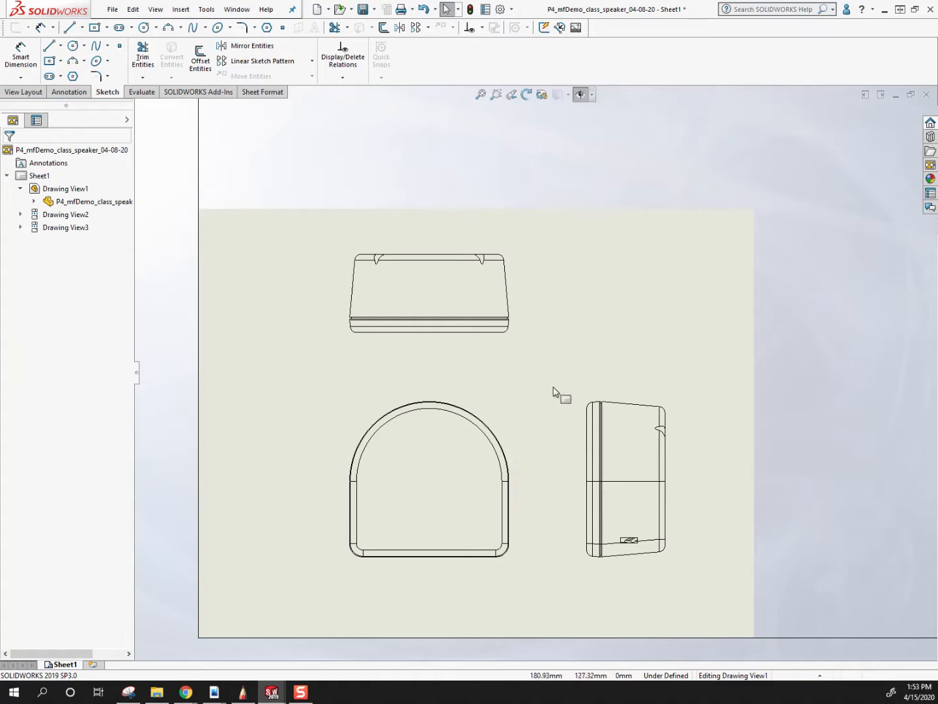
left_click_drag(513, 399, 494, 414)
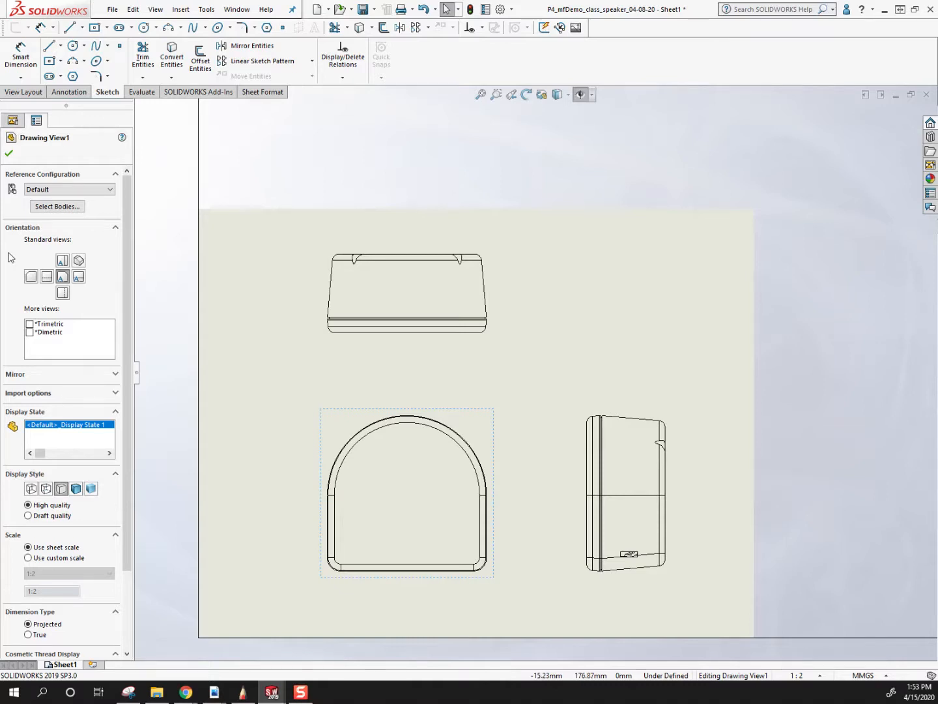
left_click(252, 185)
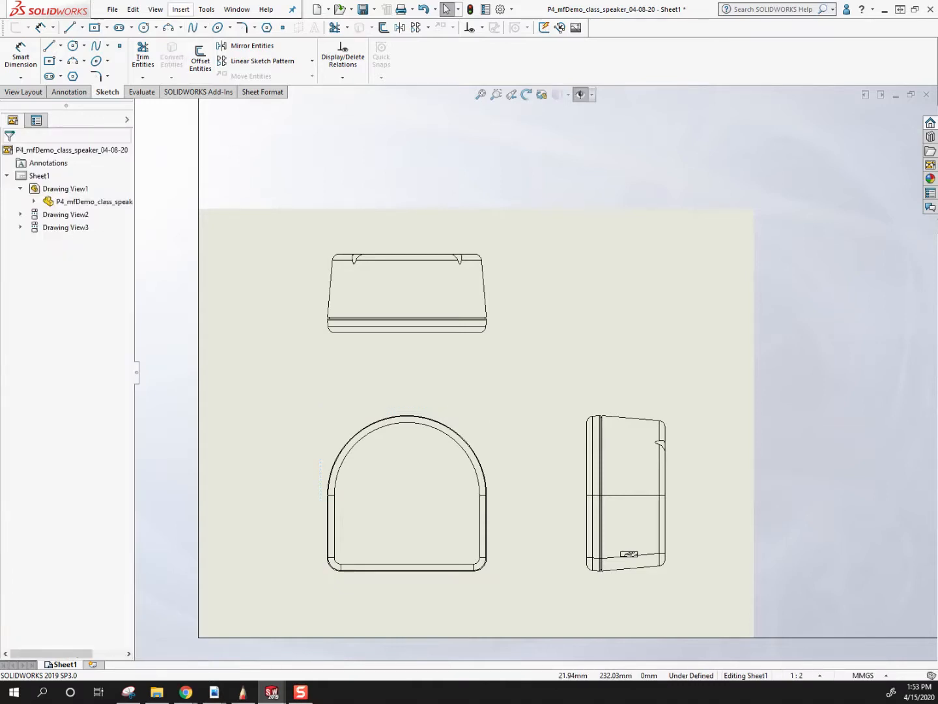
Try to add a second front view of the speaker part in the sheet's upper right area and delete it.
left_click(182, 9)
mouse_move(198, 47)
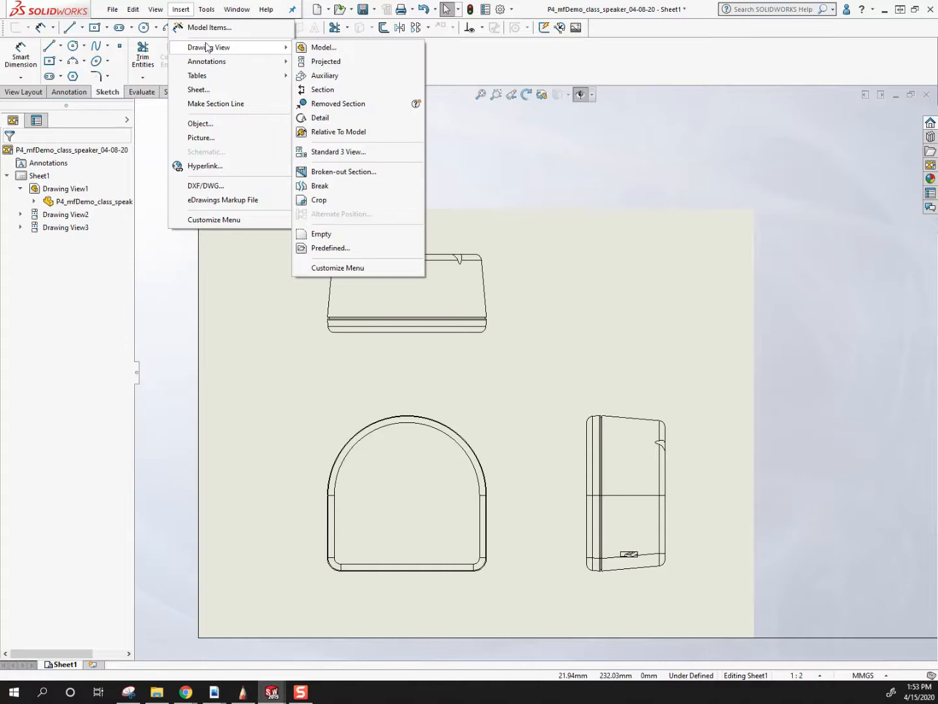
left_click(346, 50)
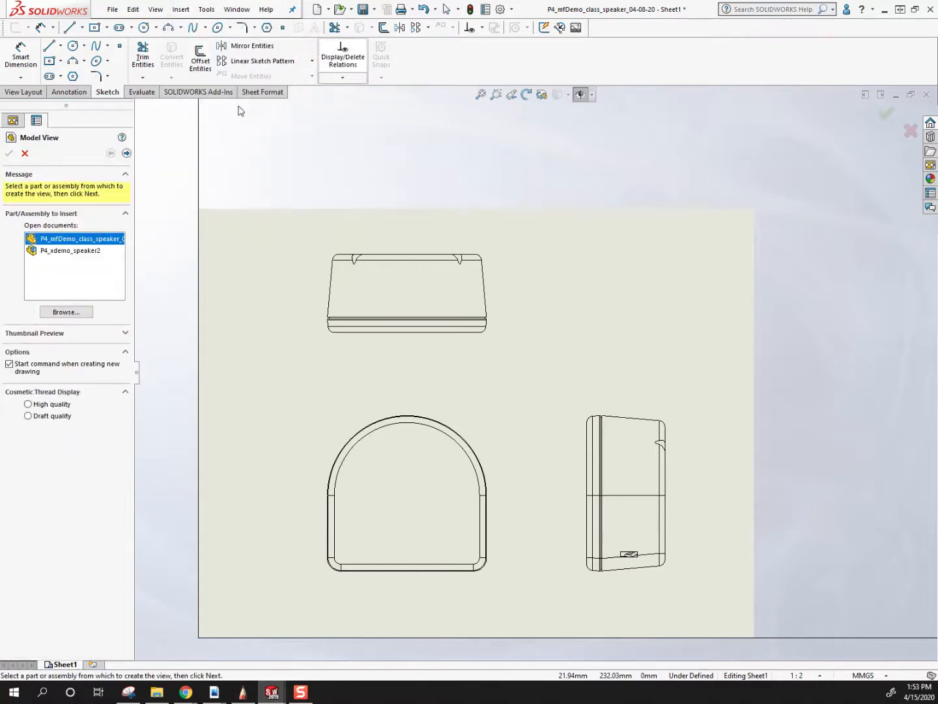
double_click(59, 244)
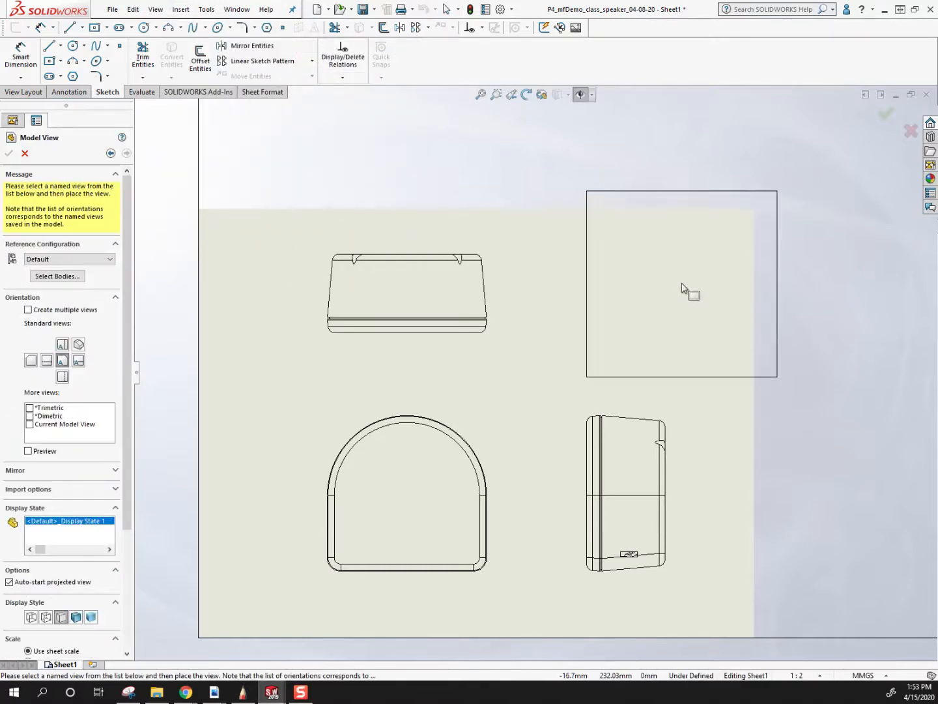
left_click(692, 233)
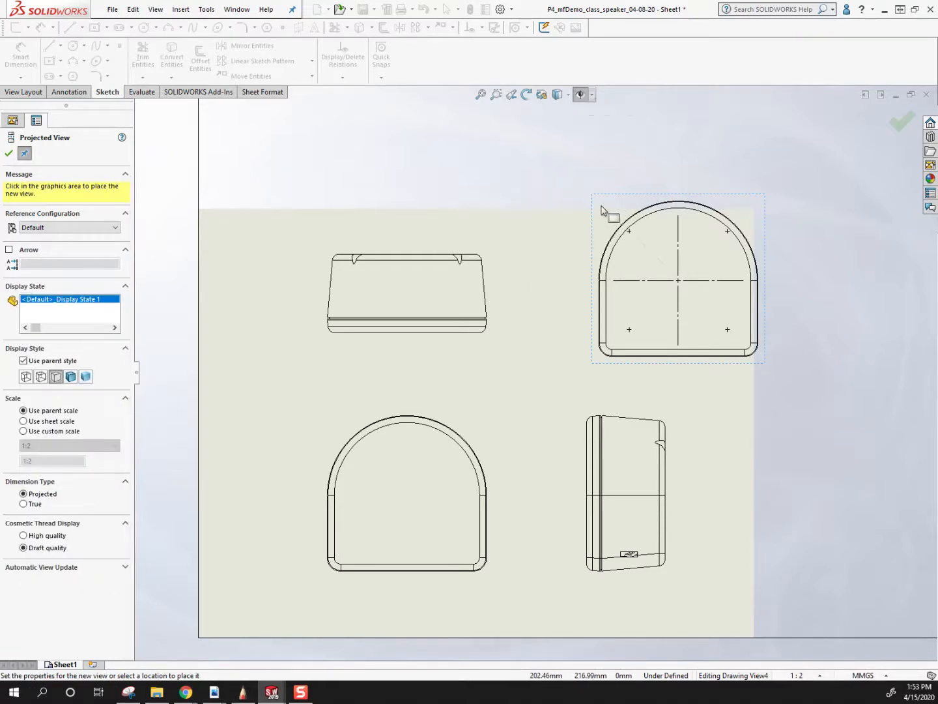
key("Escape")
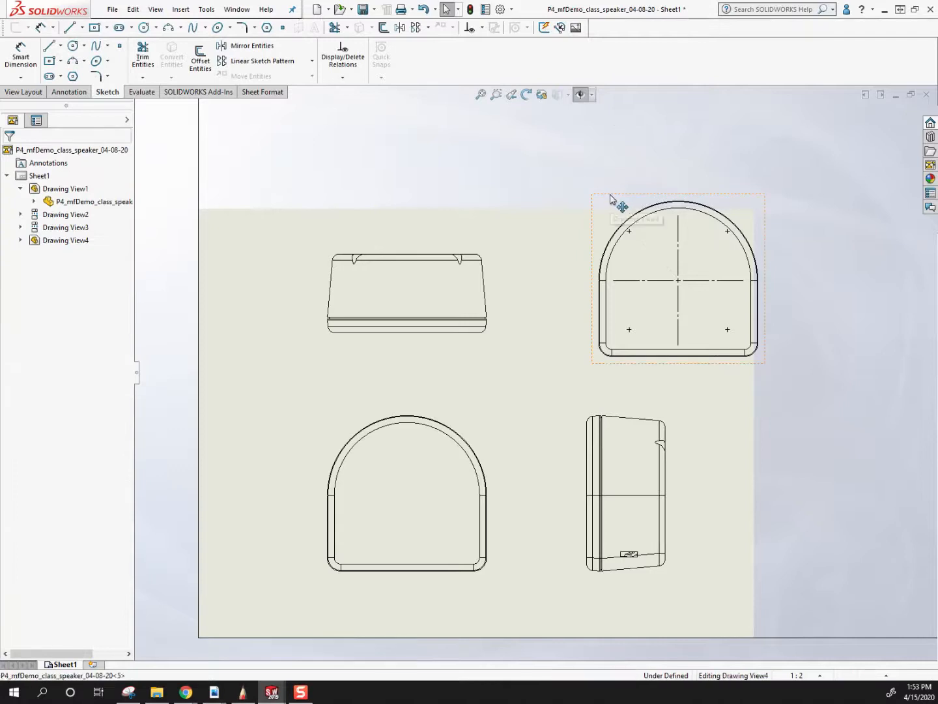
left_click(614, 198)
key("Delete")
left_click(361, 193)
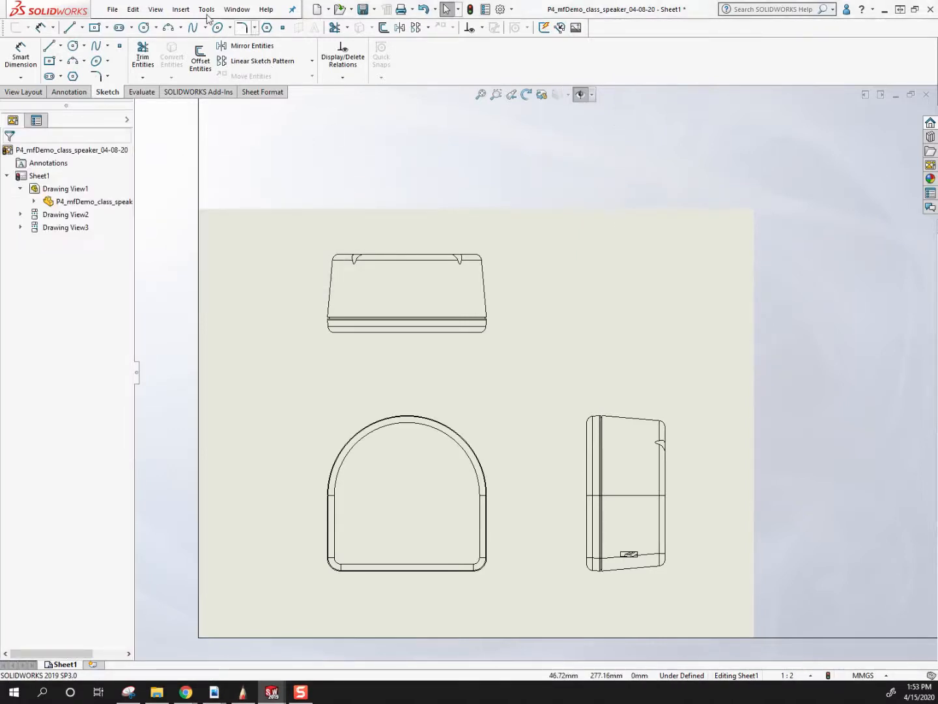
Start a new model view from the P4_mfDemo_class_speaker_04-08-20 part.
left_click(180, 9)
mouse_move(199, 45)
left_click(320, 47)
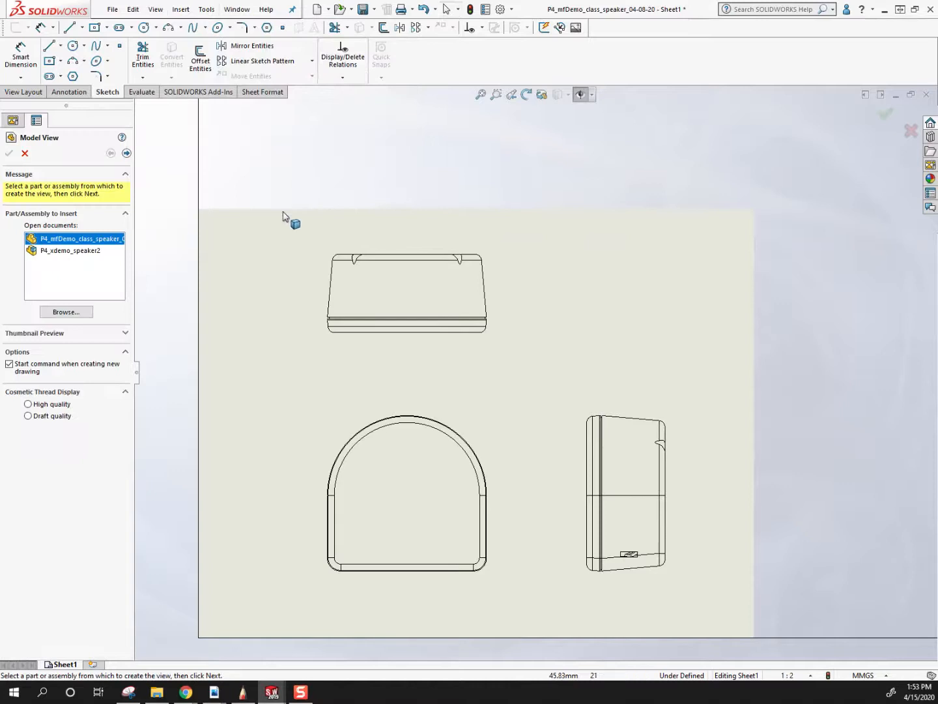
double_click(78, 246)
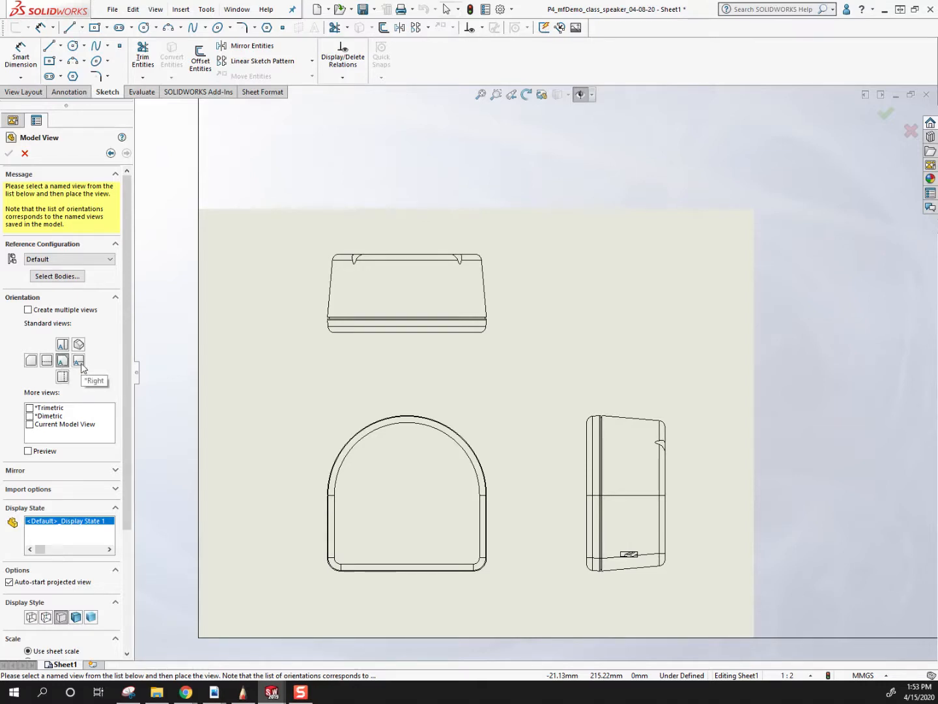
Place a Right model view in the sheet's upper right area and project a back view beside it.
left_click(79, 361)
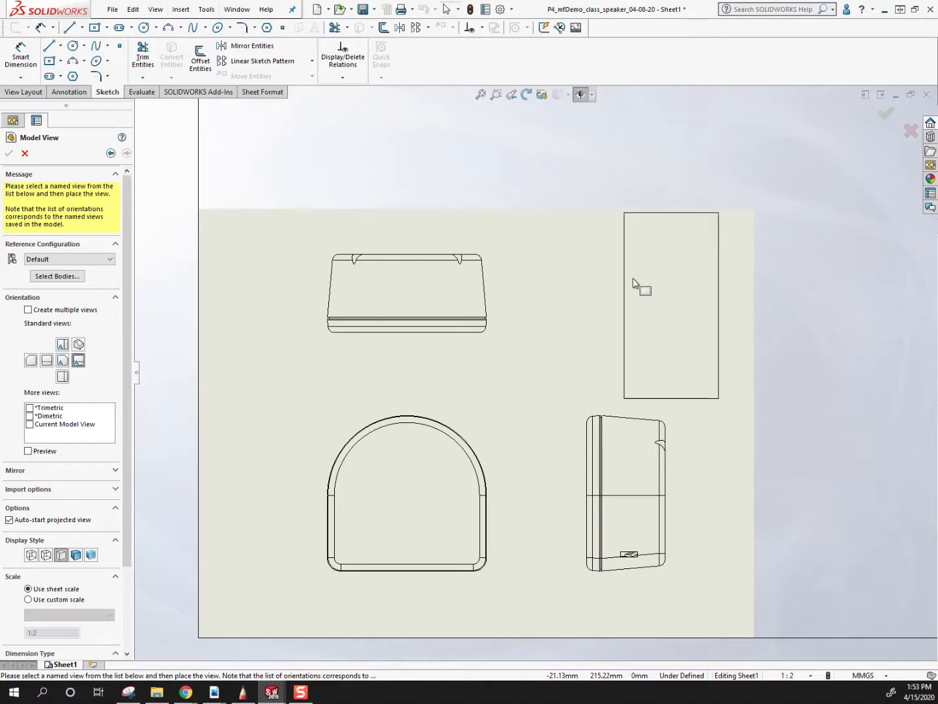
left_click(630, 276)
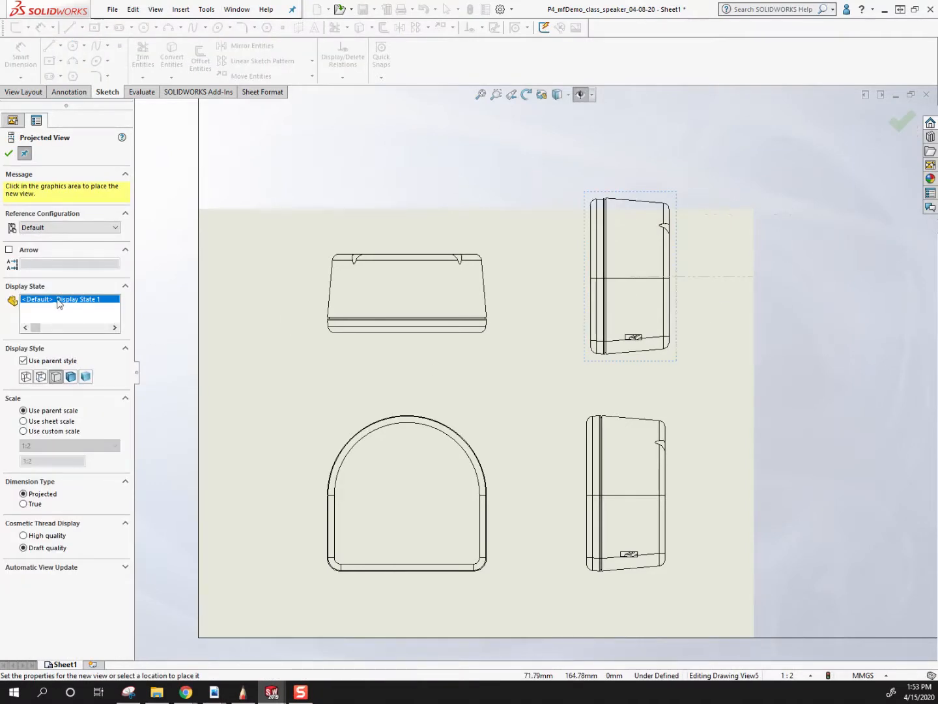
left_click(804, 274)
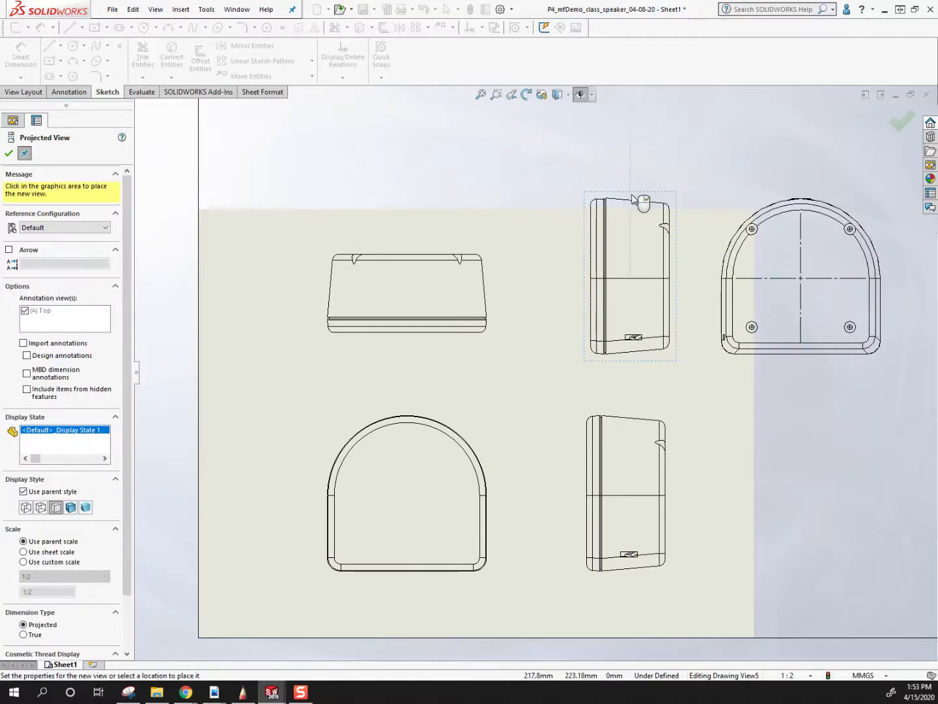
scroll(636, 200, "up", 3)
left_click(589, 426)
key("Escape")
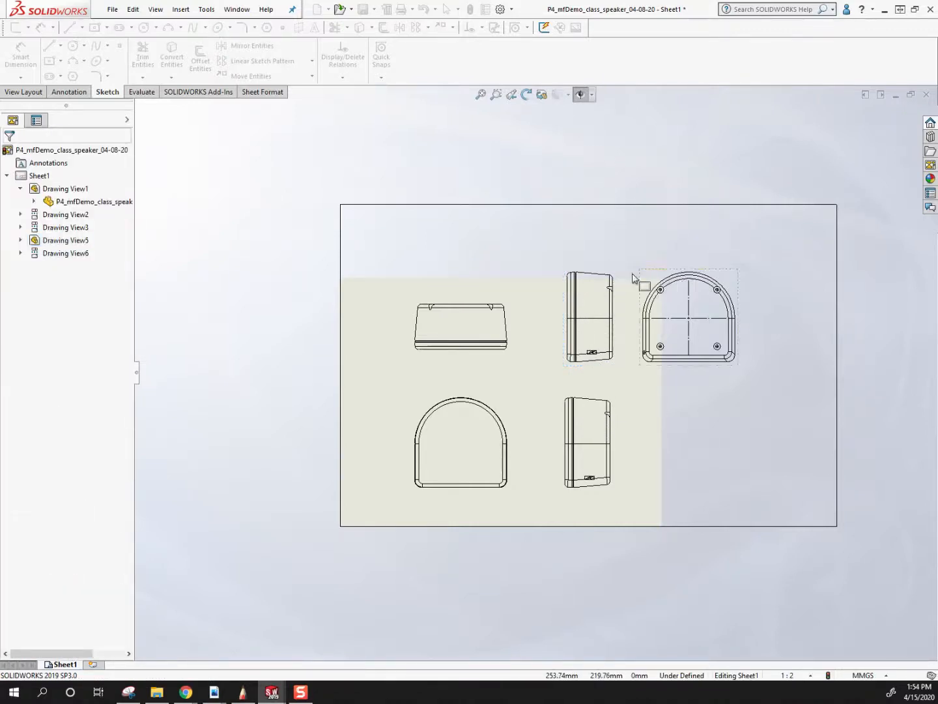
Delete the extra right view and its projected back view from the upper part of the sheet.
left_click(621, 278)
key("Delete")
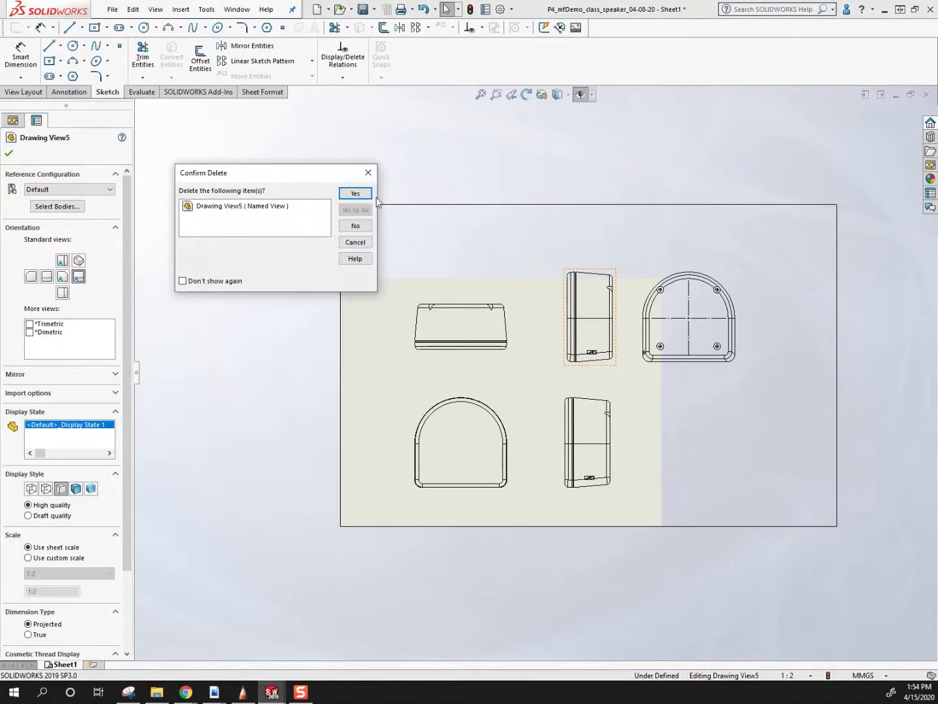
key("Return")
left_click(670, 271)
key("Delete")
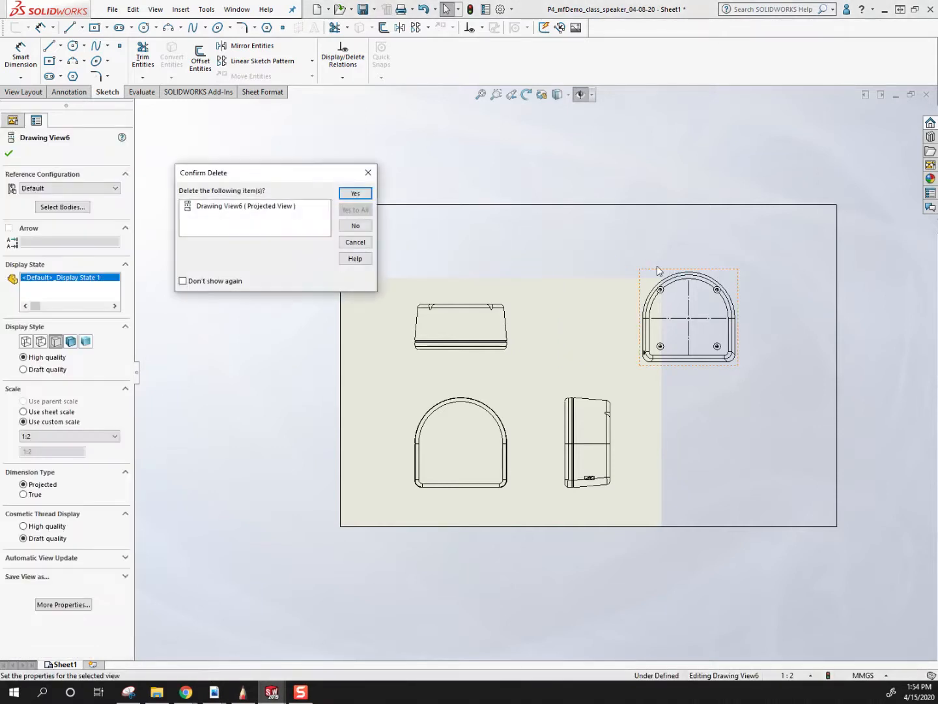
left_click(355, 194)
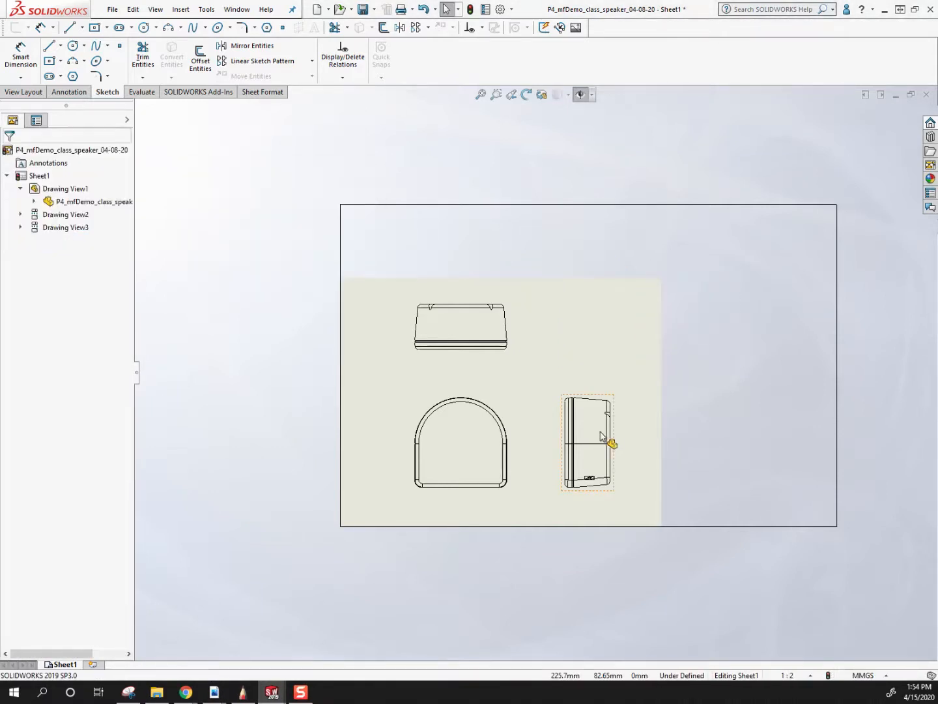
Dimension the front view's overall width between its two outer vertical edges, placing the dimension below the view.
scroll(609, 440, "down", 3)
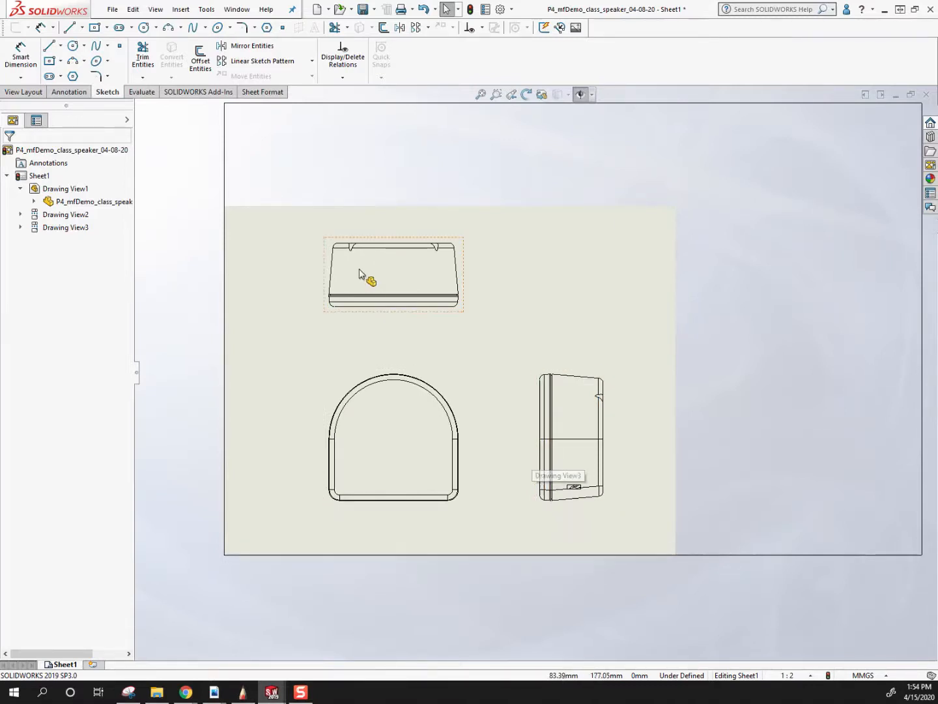
scroll(456, 398, "down", 3)
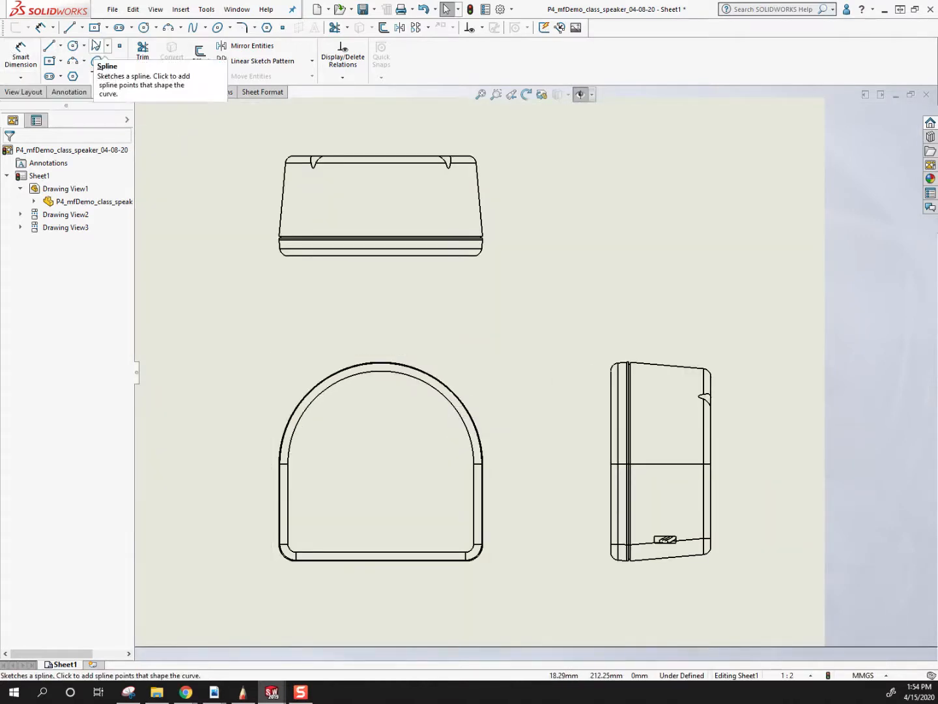
left_click(30, 65)
scroll(306, 555, "down", 3)
scroll(345, 515, "down", 5)
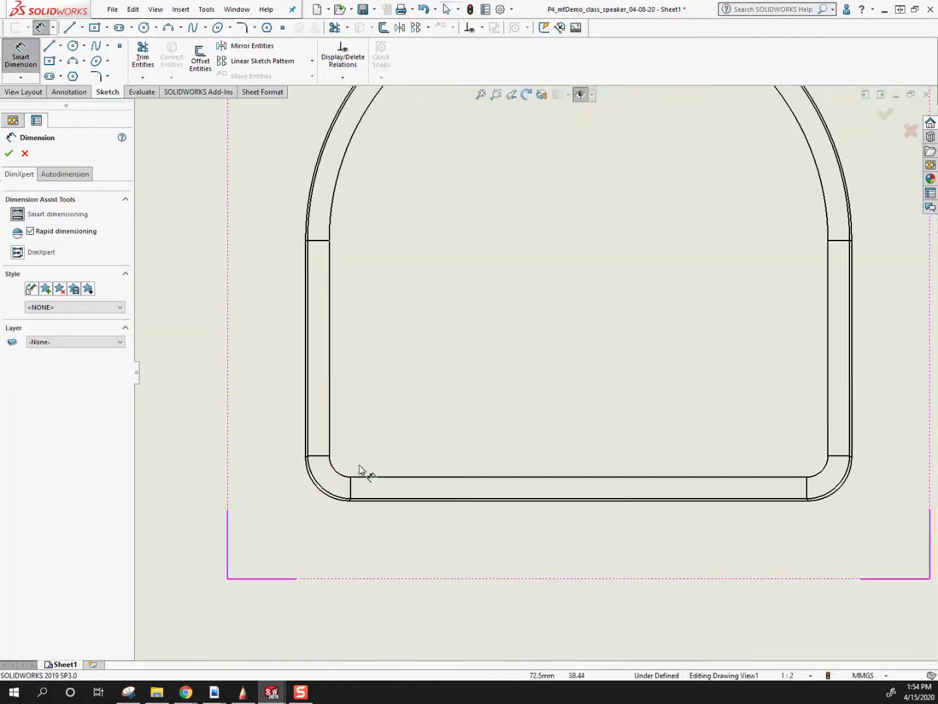
left_click(312, 449)
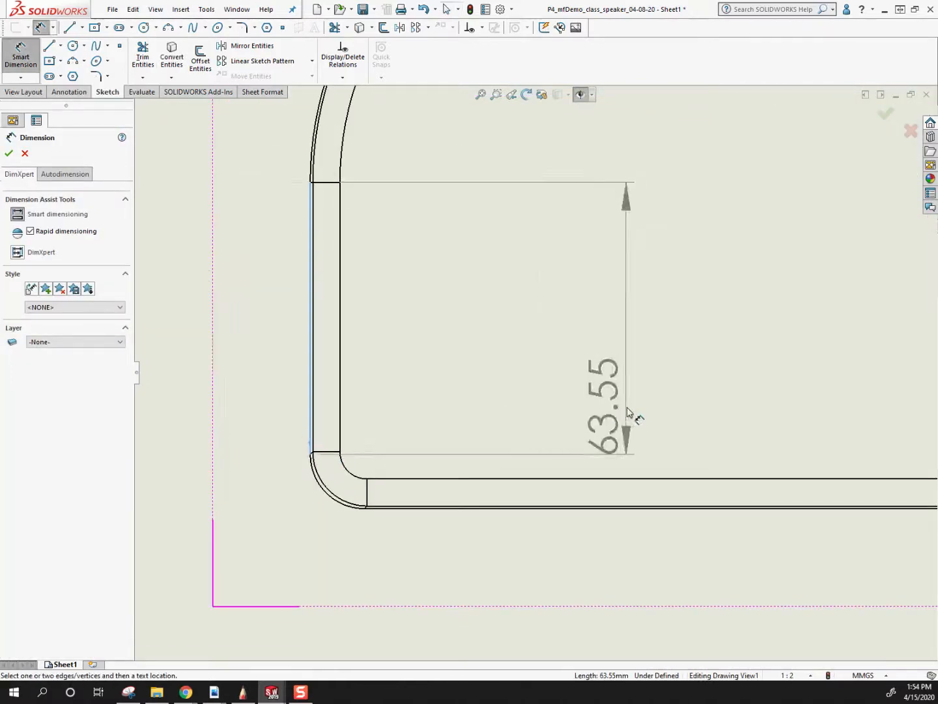
scroll(625, 430, "up", 4)
scroll(758, 398, "down", 1)
scroll(652, 397, "down", 5)
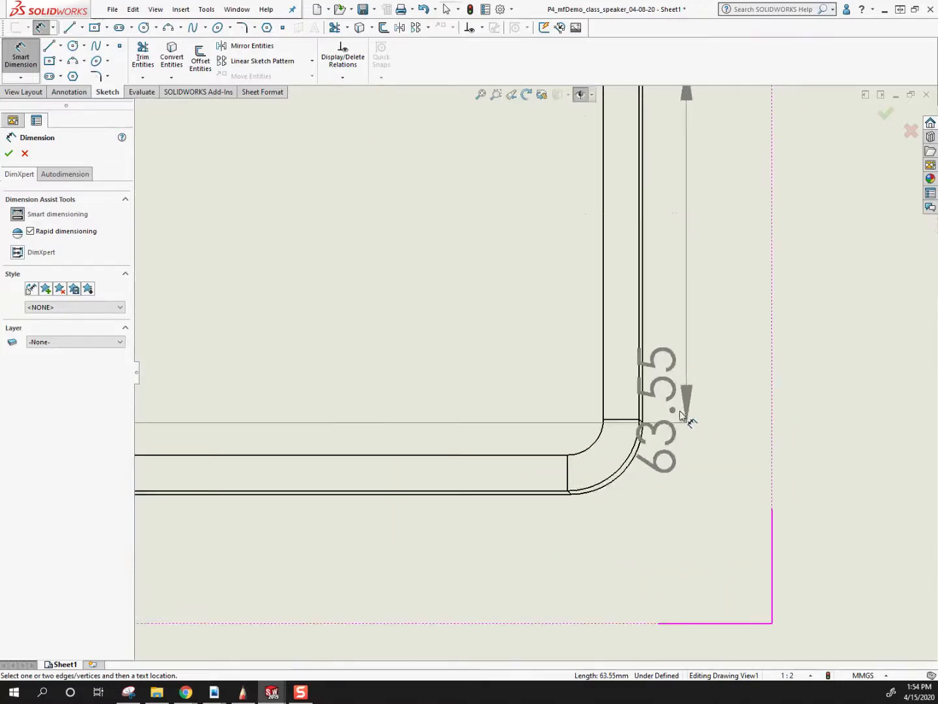
left_click(616, 405)
scroll(461, 490, "up", 5)
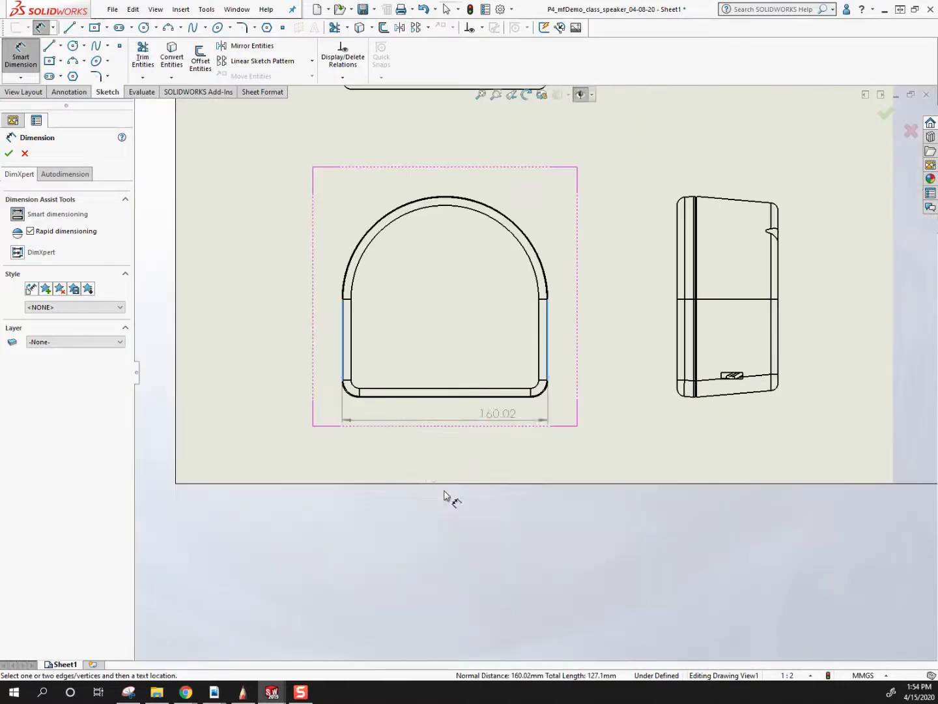
left_click(447, 438)
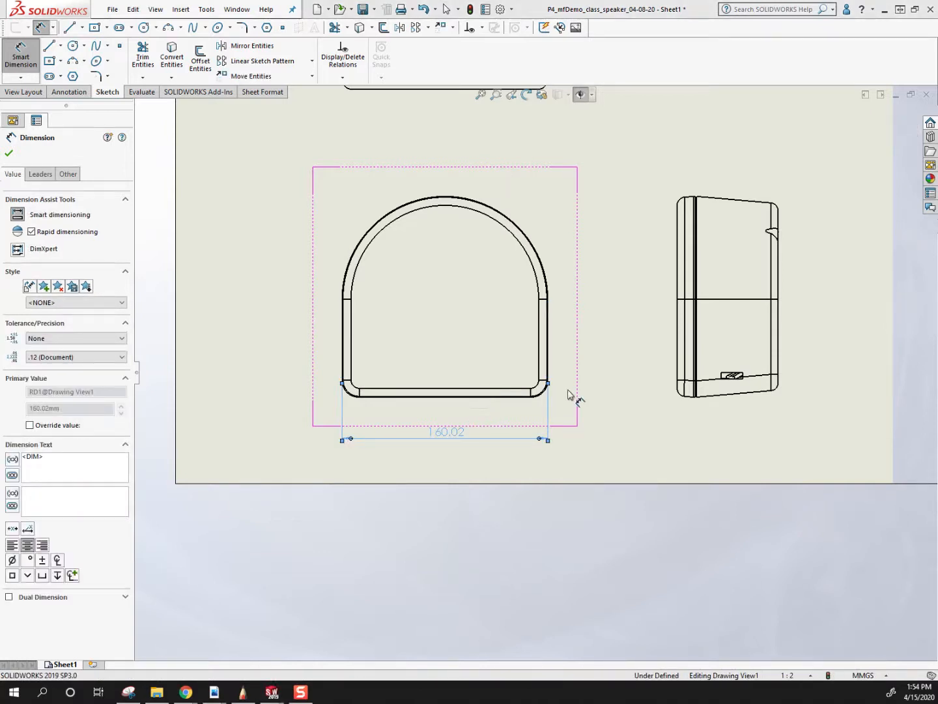
key("Escape")
Dimension the right view's overall height between the top and bottom vertices at the groove, placing it right of the view.
scroll(771, 379, "up", 3)
scroll(656, 331, "down", 4)
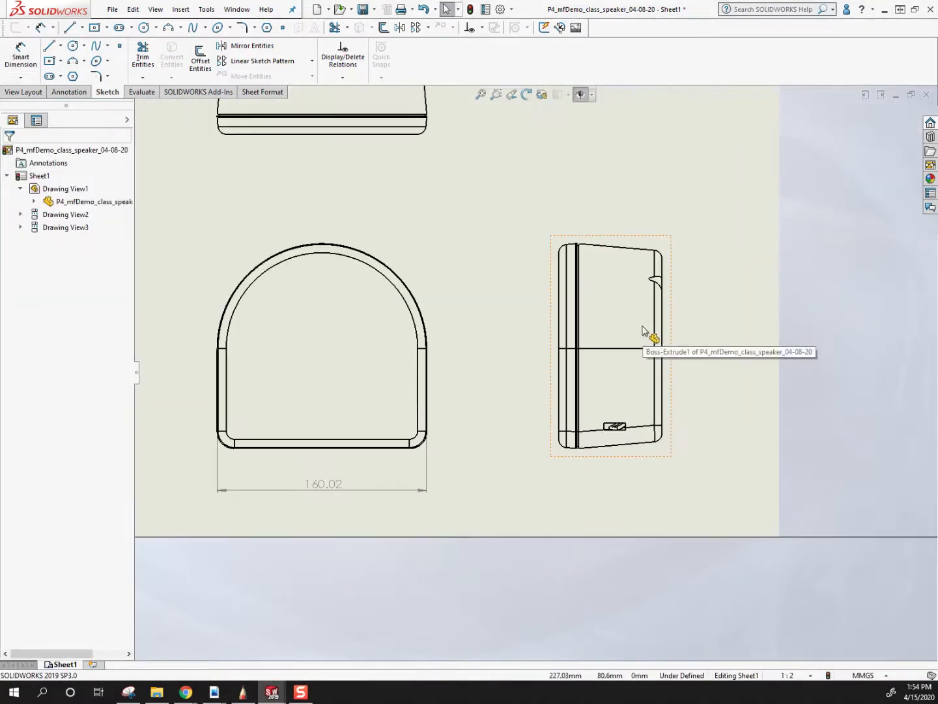
key("d")
scroll(581, 455, "down", 2)
scroll(569, 413, "down", 3)
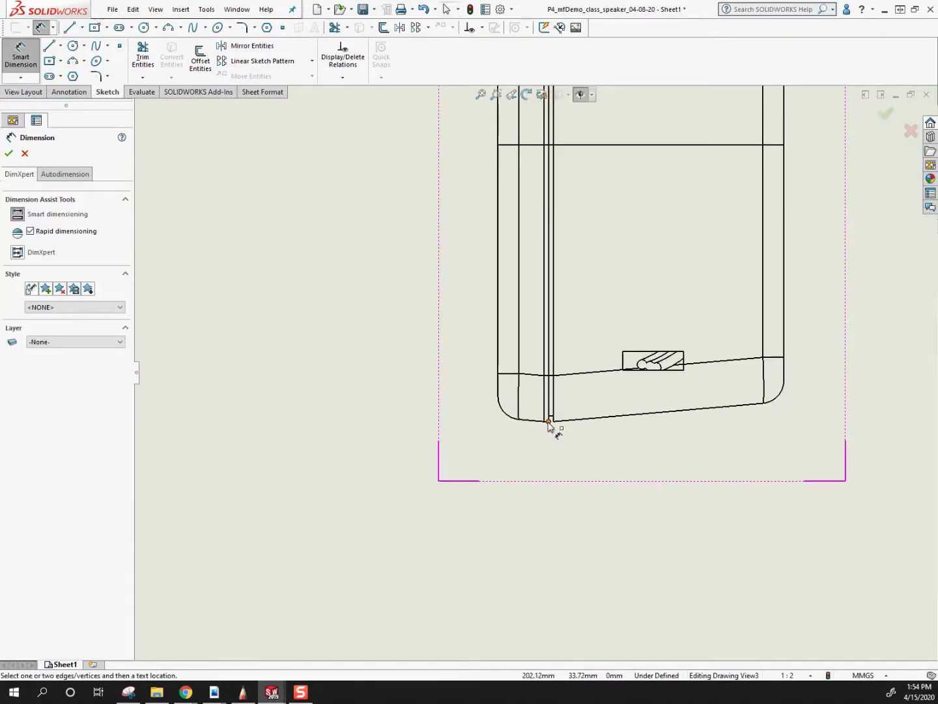
scroll(573, 268, "up", 5)
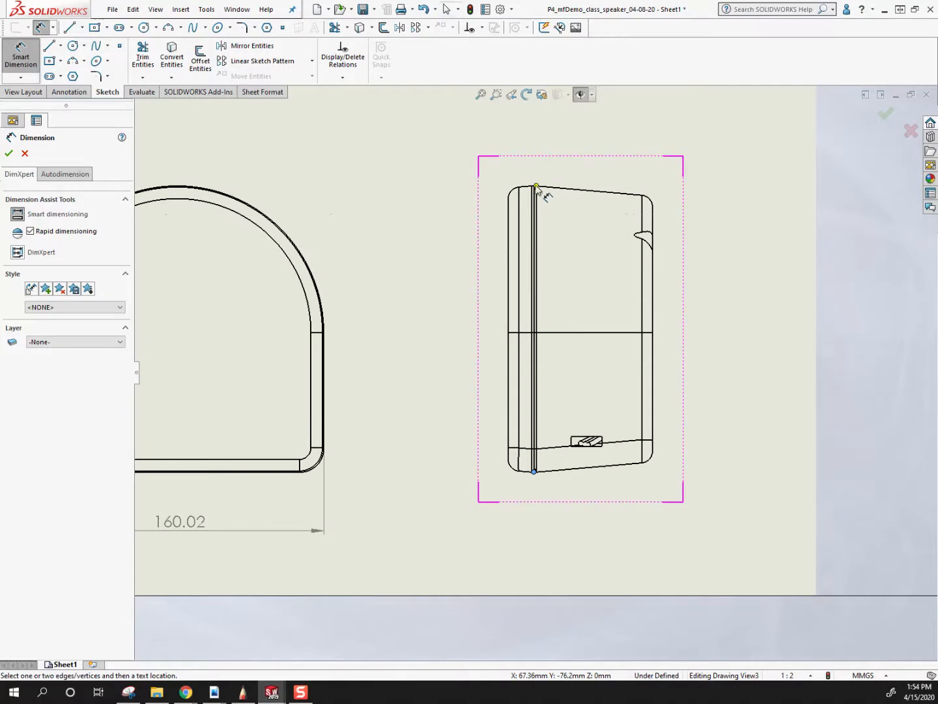
left_click(533, 187)
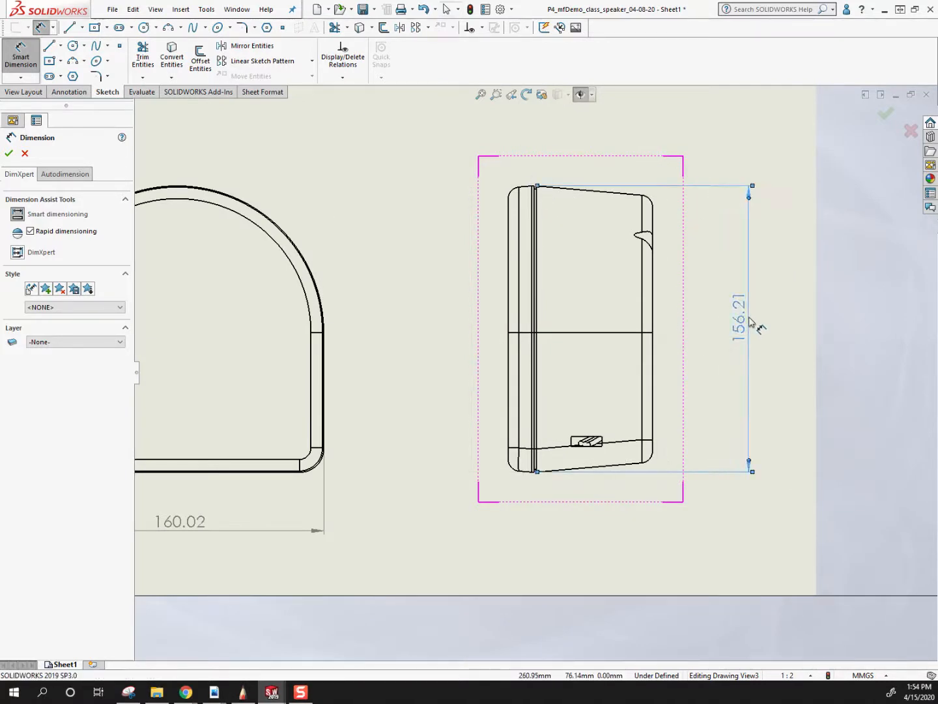
left_click(748, 319)
key("Escape")
Dimension the right view's overall depth between its front and back edges, placing the dimension below the view.
scroll(462, 384, "up", 4)
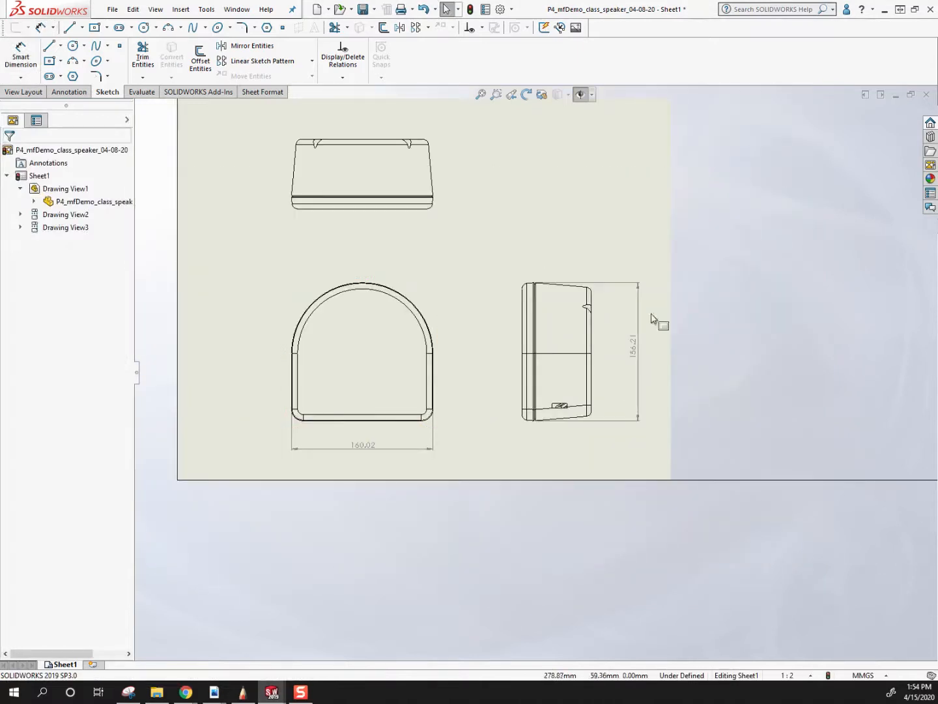
scroll(593, 424, "down", 6)
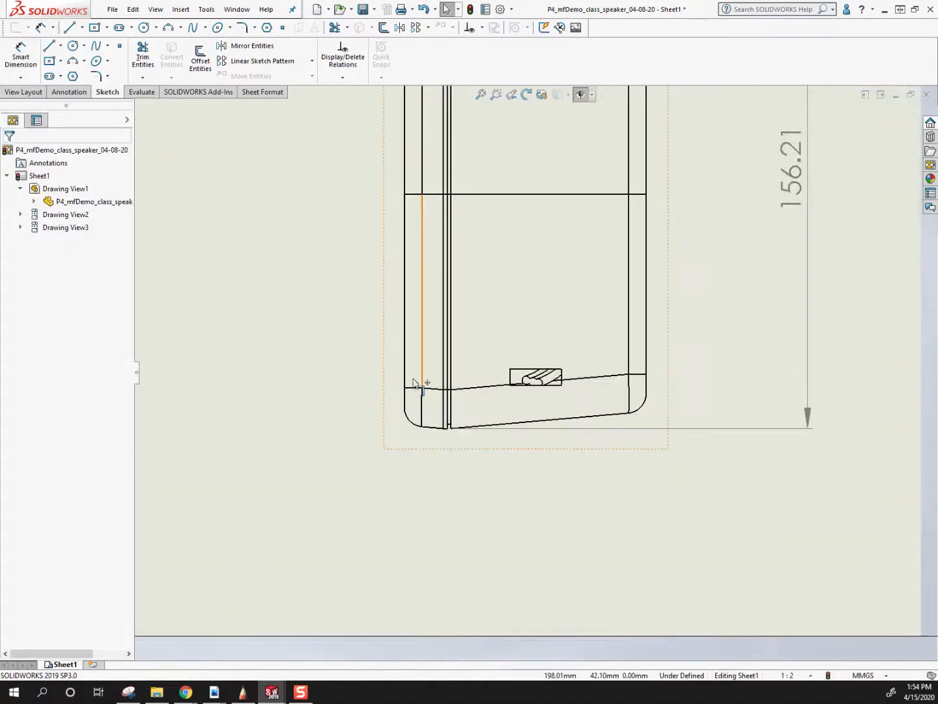
key("d")
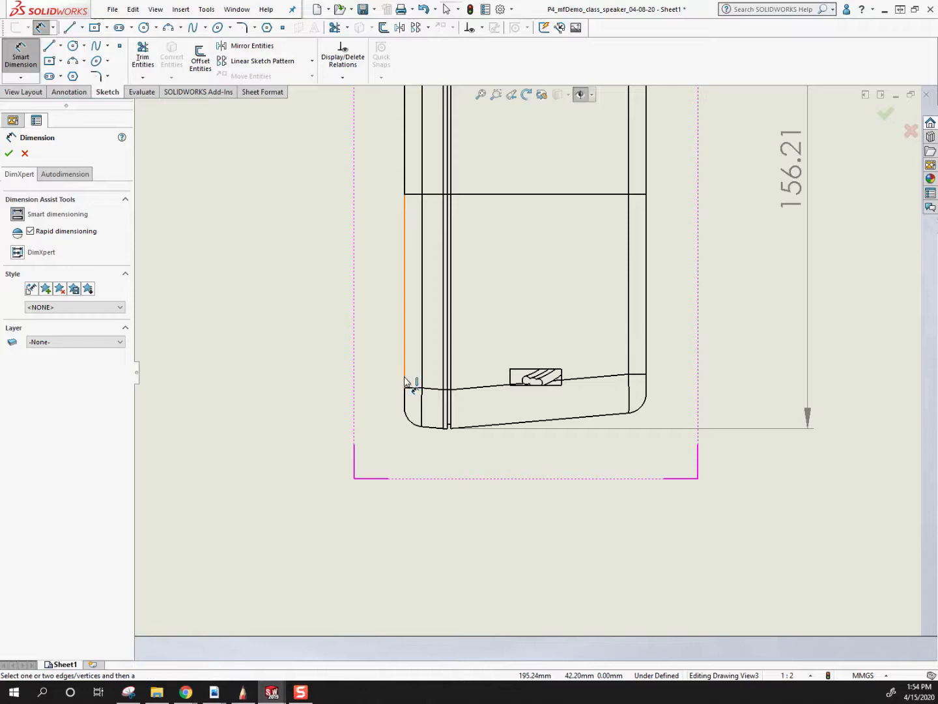
left_click(404, 382)
left_click(647, 373)
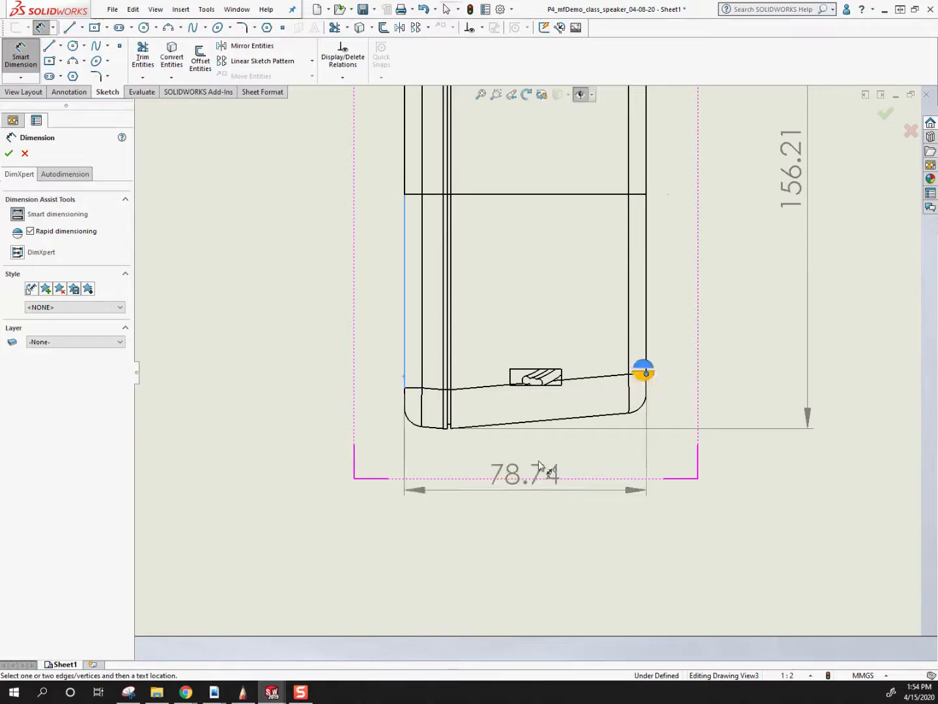
scroll(540, 465, "up", 3)
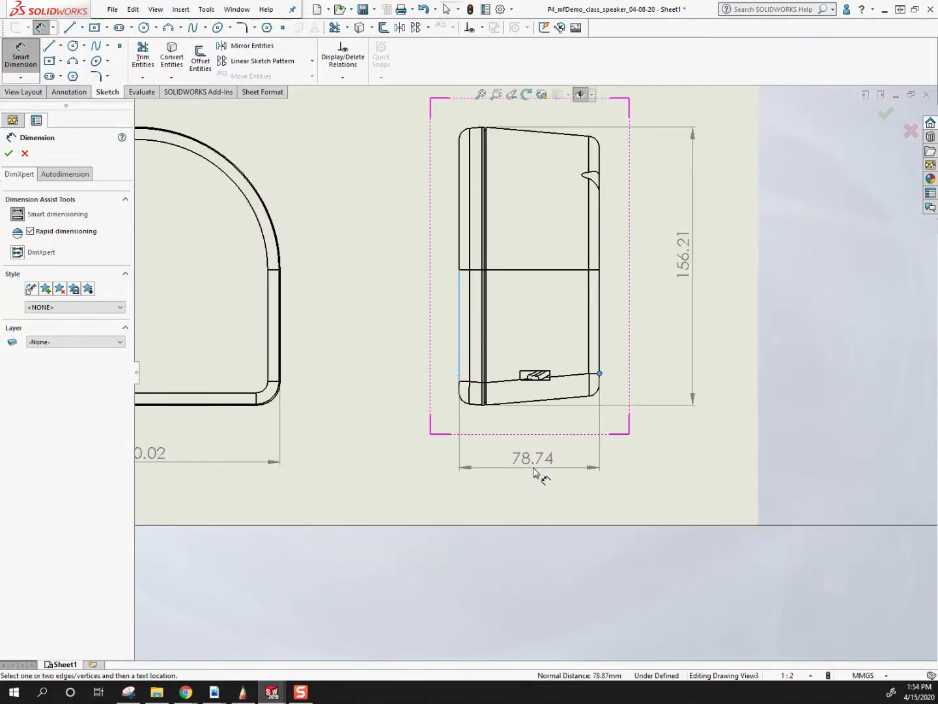
left_click(535, 466)
key("Escape")
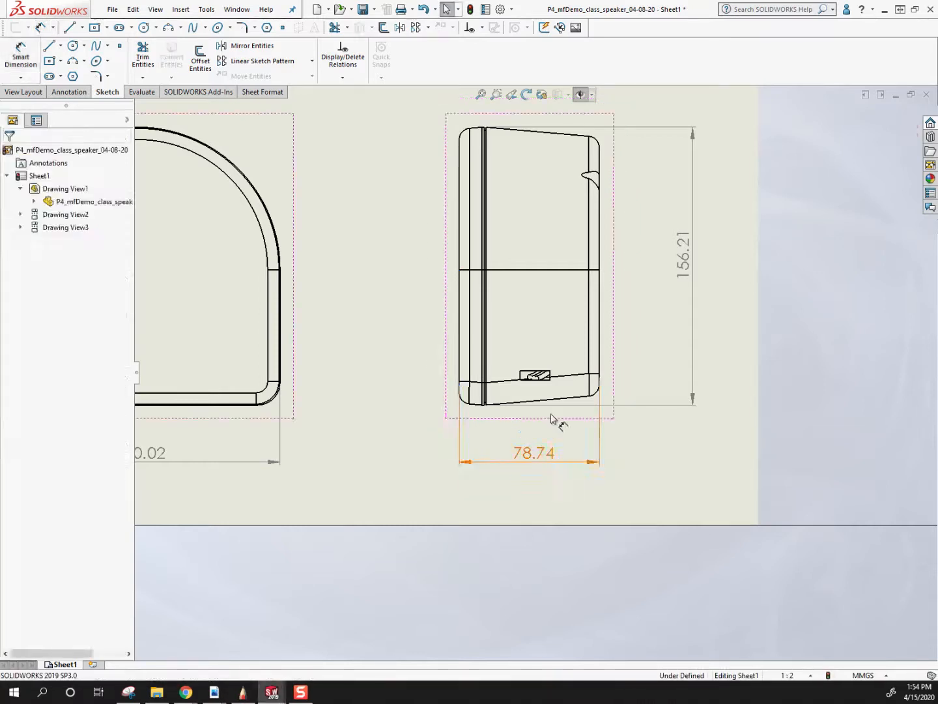
Dimension the height of the tapered body's back end in the right view, placing it inside the overall height dimension.
scroll(540, 364, "up", 4)
scroll(572, 359, "down", 2)
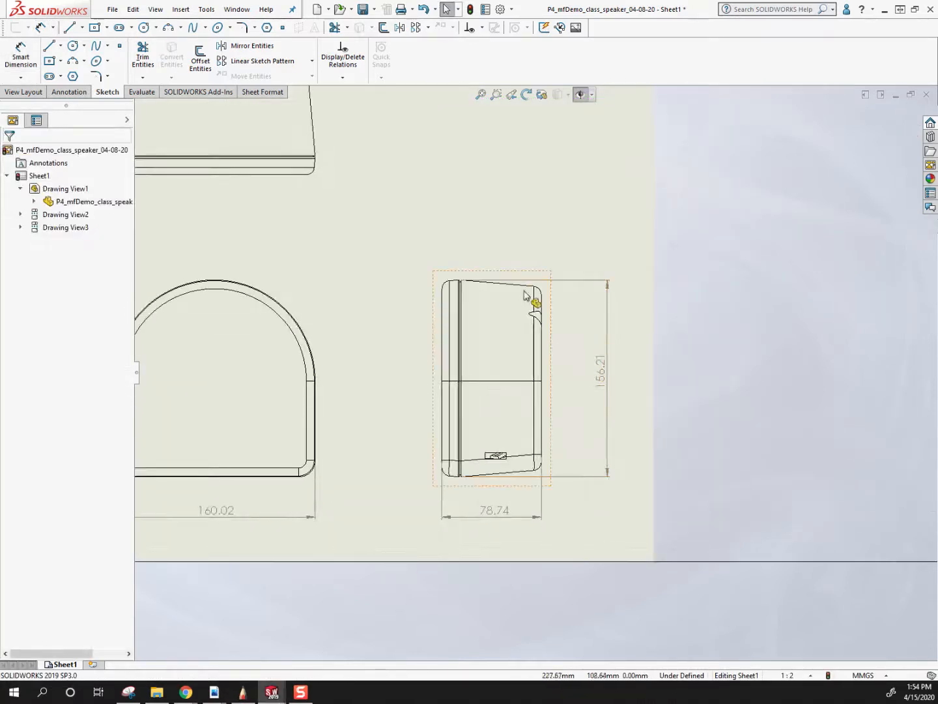
scroll(587, 437, "down", 1)
right_click_drag(540, 330, 535, 297)
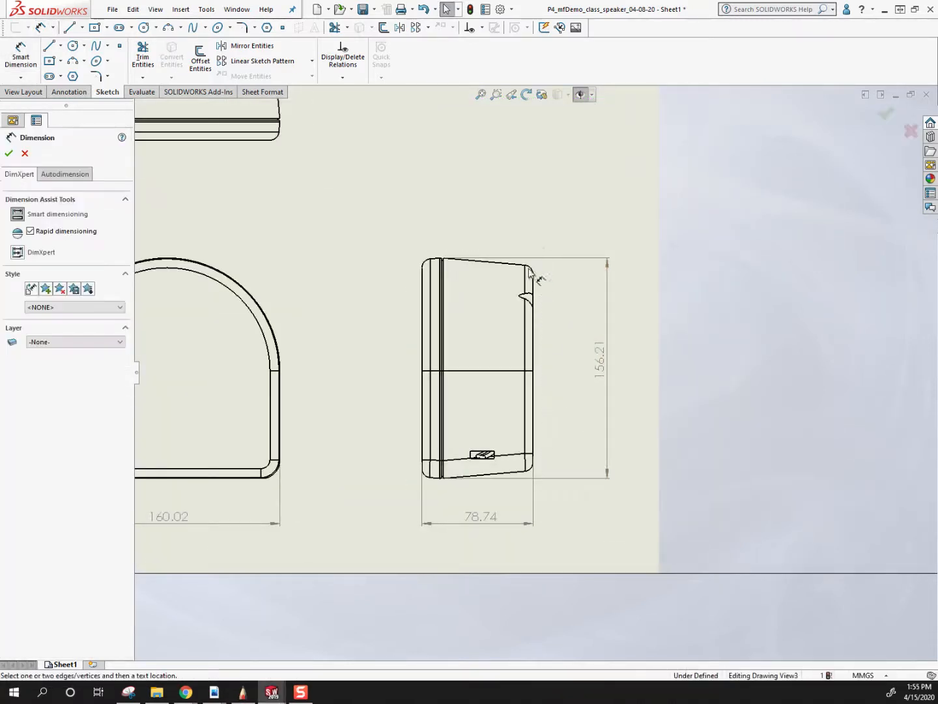
left_click(525, 470)
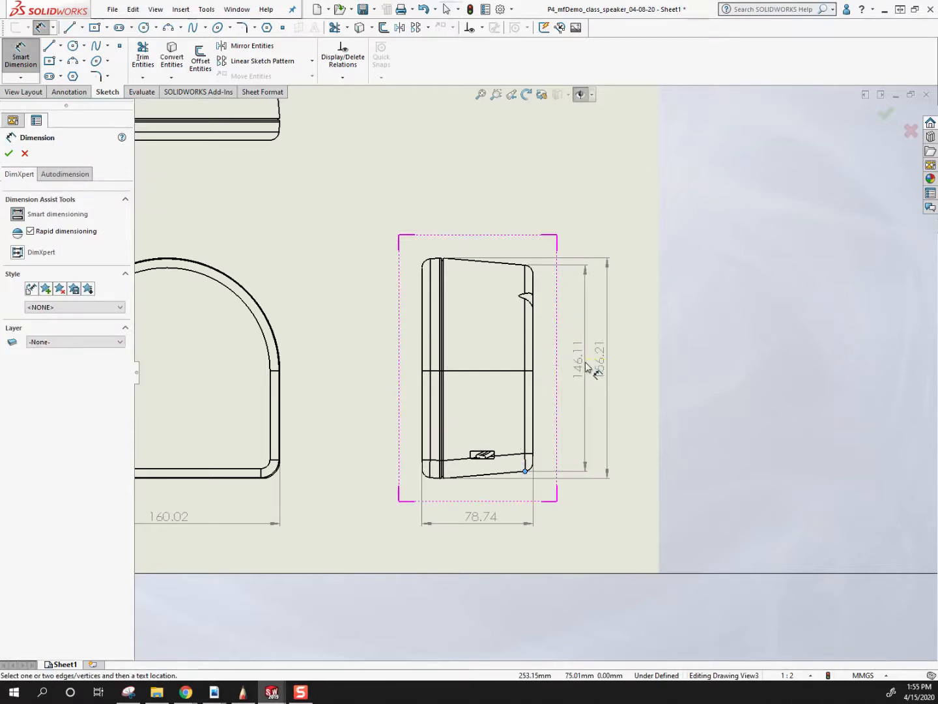
left_click(582, 367)
key("Escape")
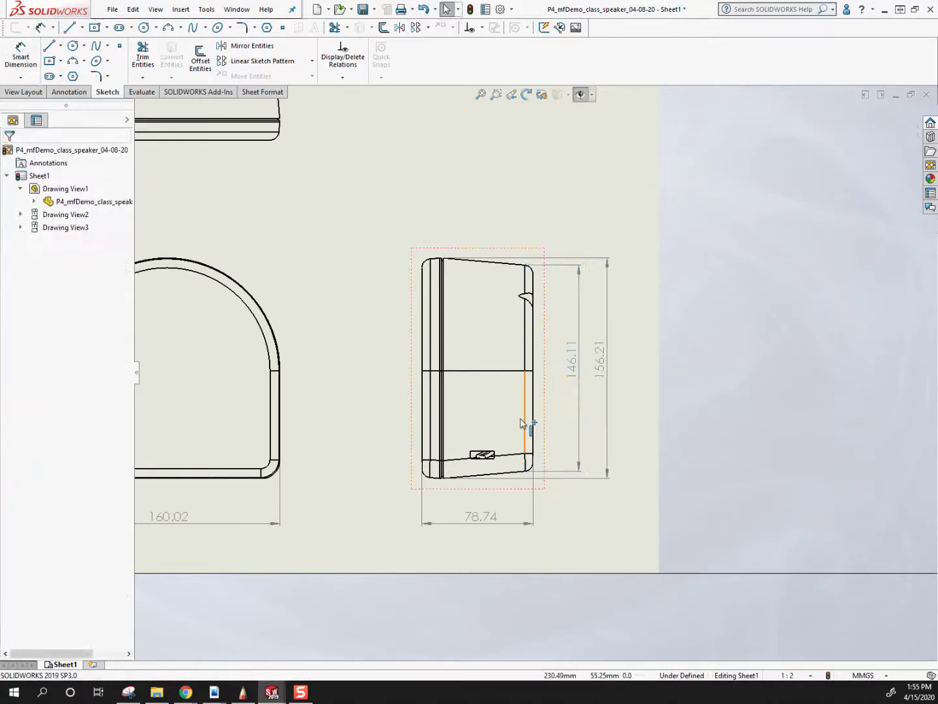
Add a radius dimension to the front view's outer top arc, placing it above and right of the view.
scroll(528, 427, "up", 3)
scroll(345, 363, "down", 2)
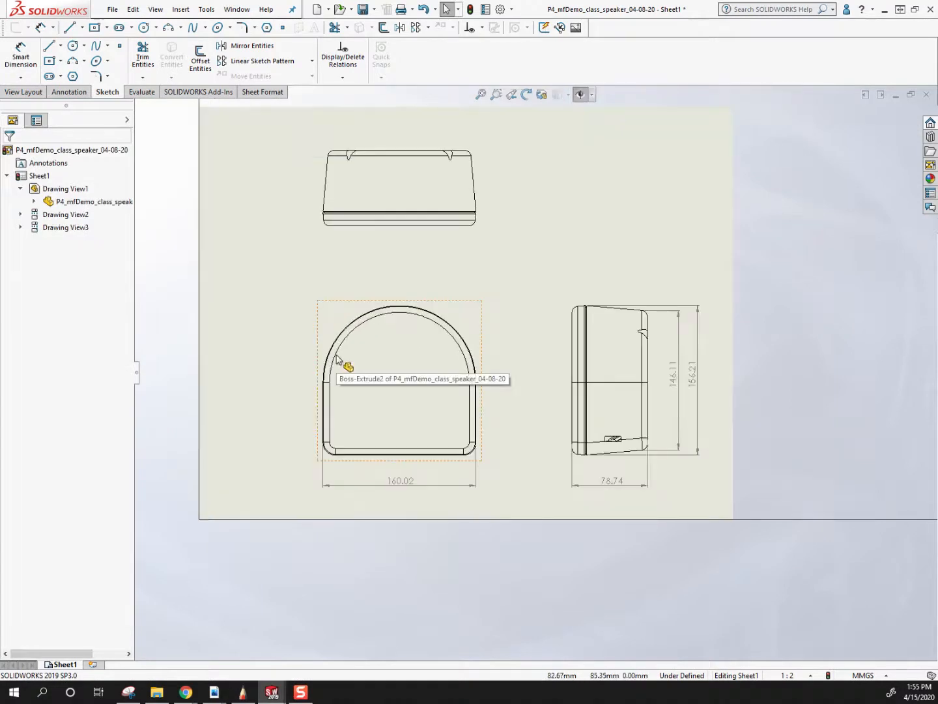
scroll(459, 353, "down", 2)
scroll(467, 324, "down", 3)
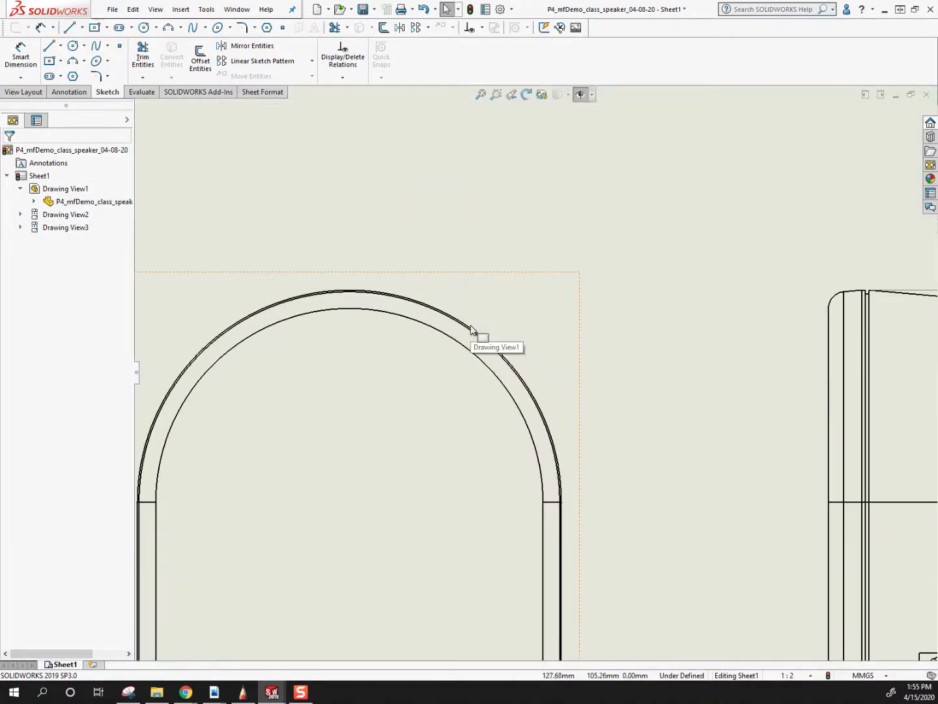
scroll(468, 326, "down", 2)
key("Return")
left_click(454, 322)
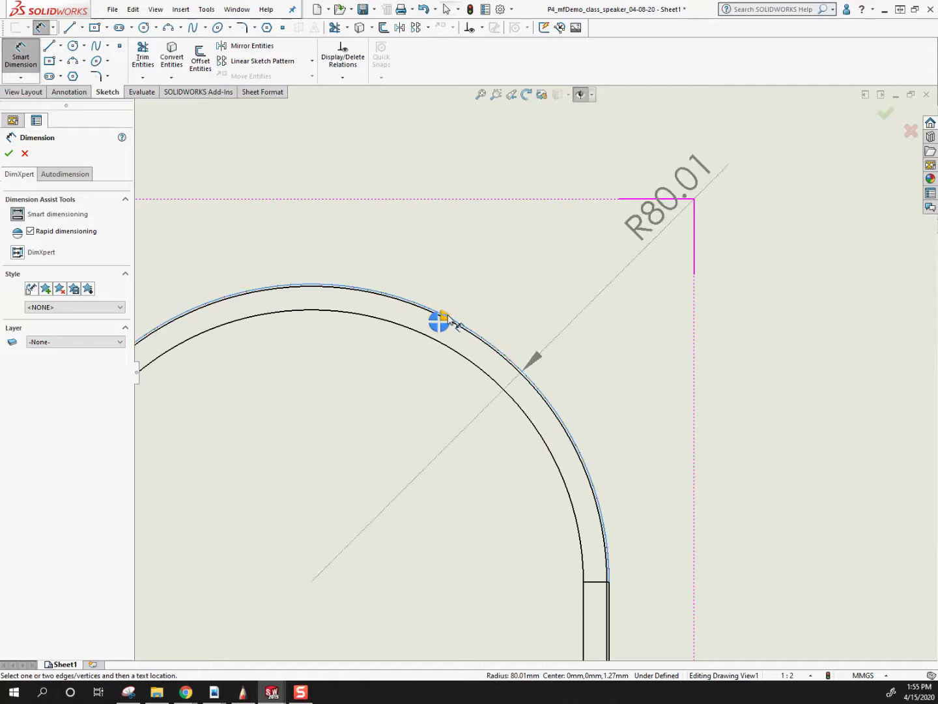
scroll(450, 320, "up", 5)
left_click(612, 311)
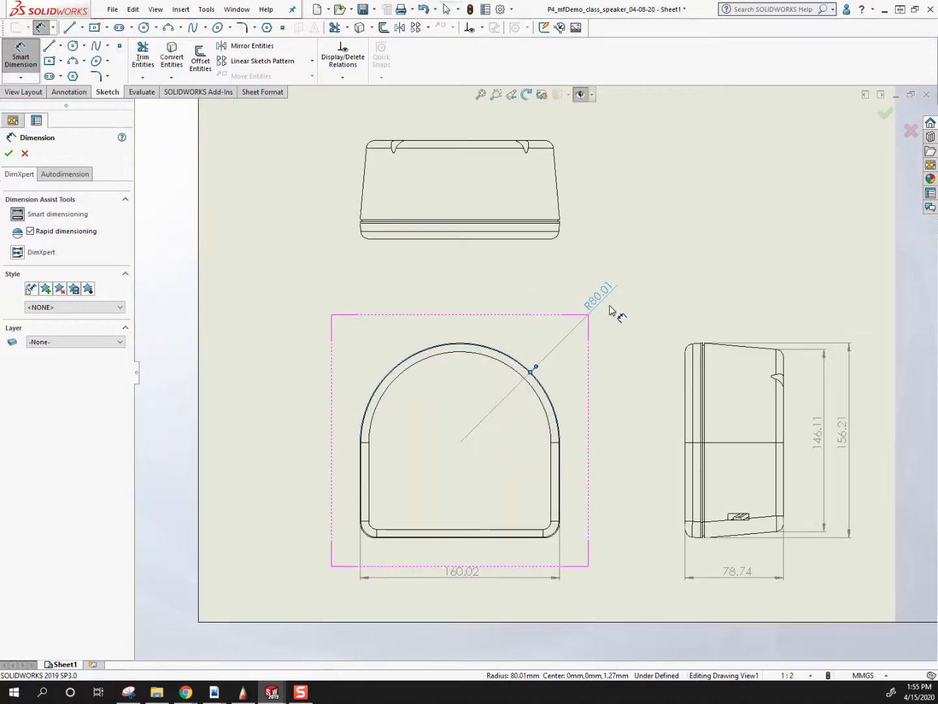
key("Escape")
Dimension the distance from the right view's front edge to the groove, placing the text below and outside the front extension line.
scroll(643, 457, "up", 2)
scroll(643, 457, "down", 2)
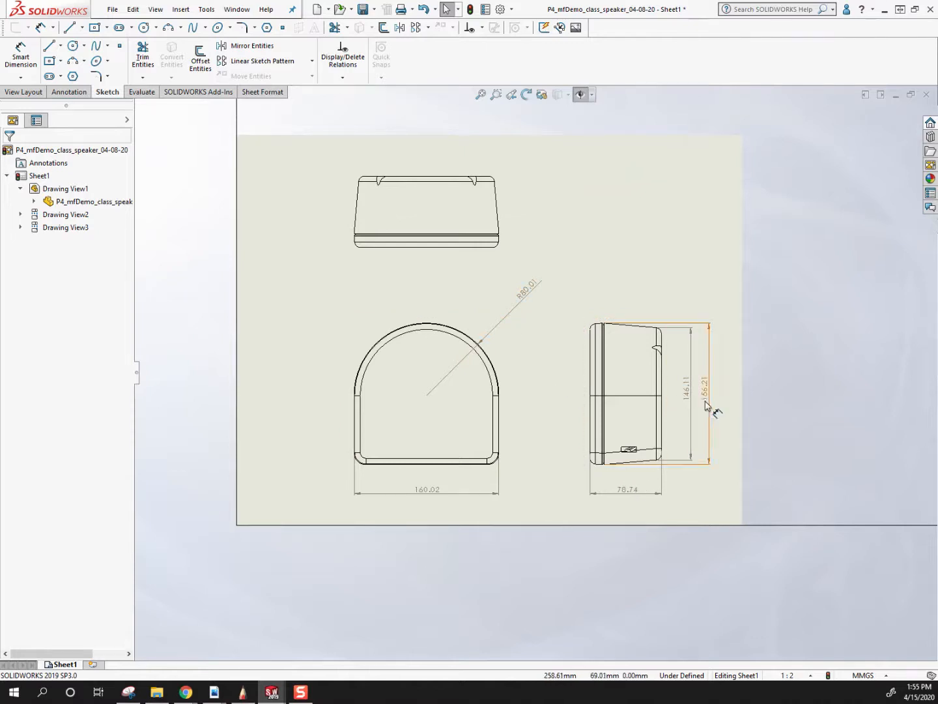
scroll(599, 473, "down", 2)
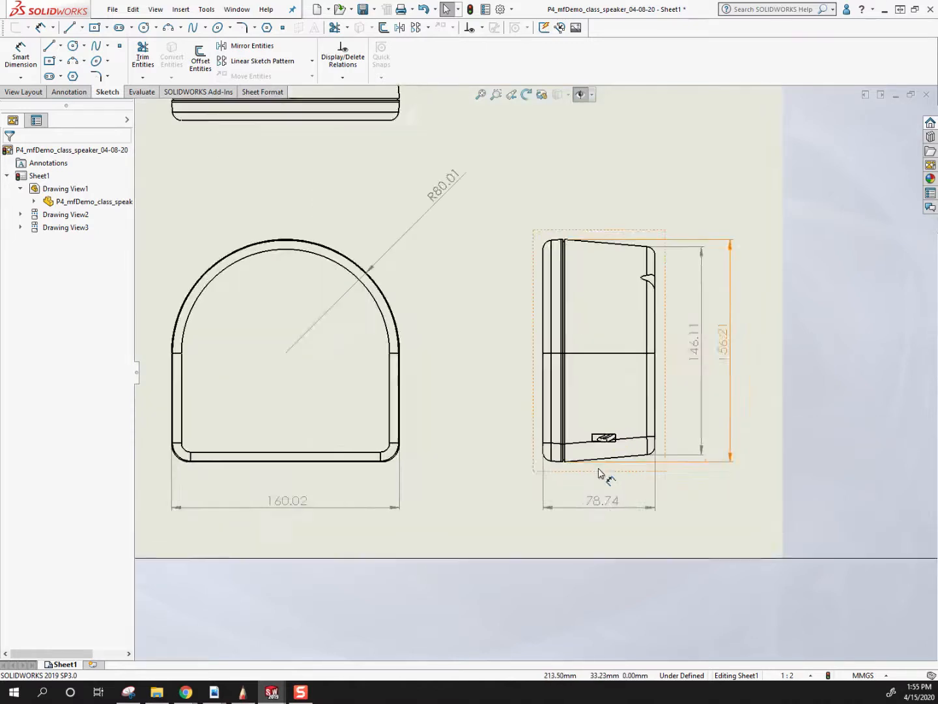
scroll(599, 473, "down", 6)
key("Return")
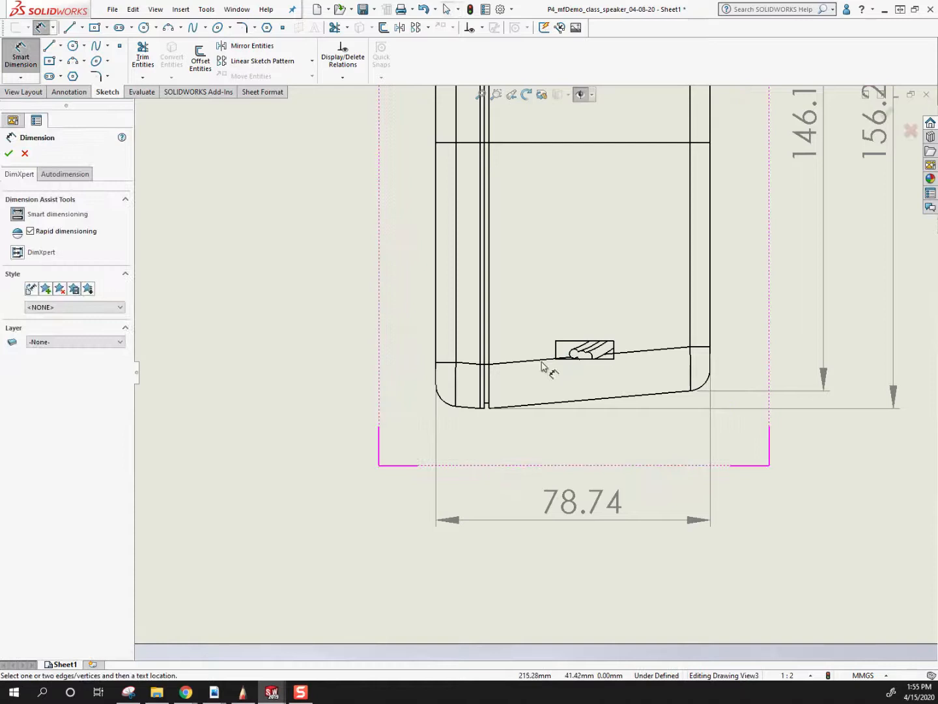
left_click(487, 395)
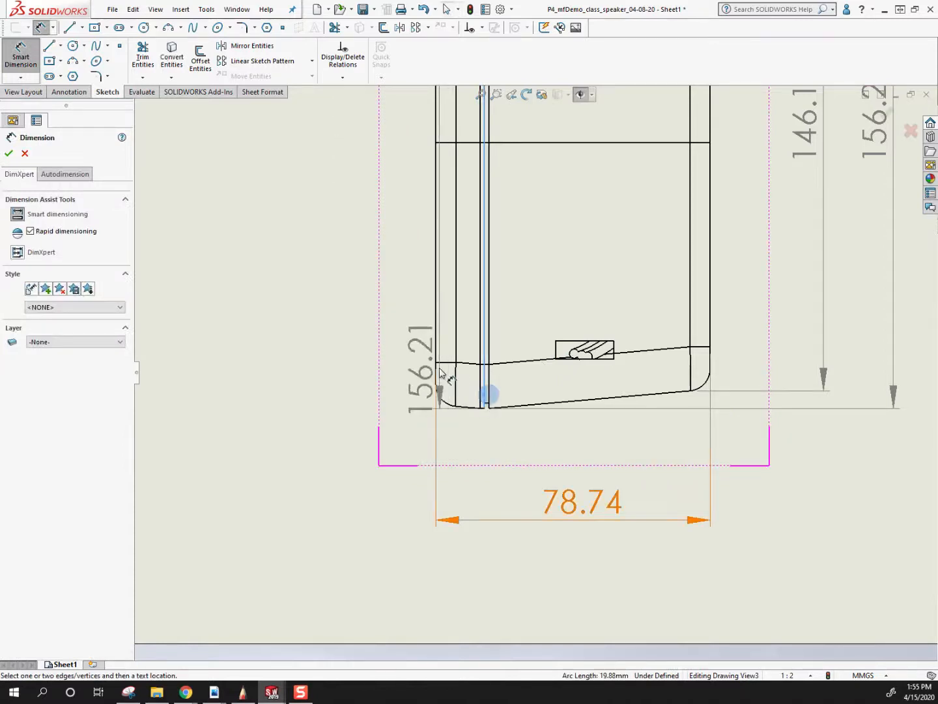
left_click(437, 362)
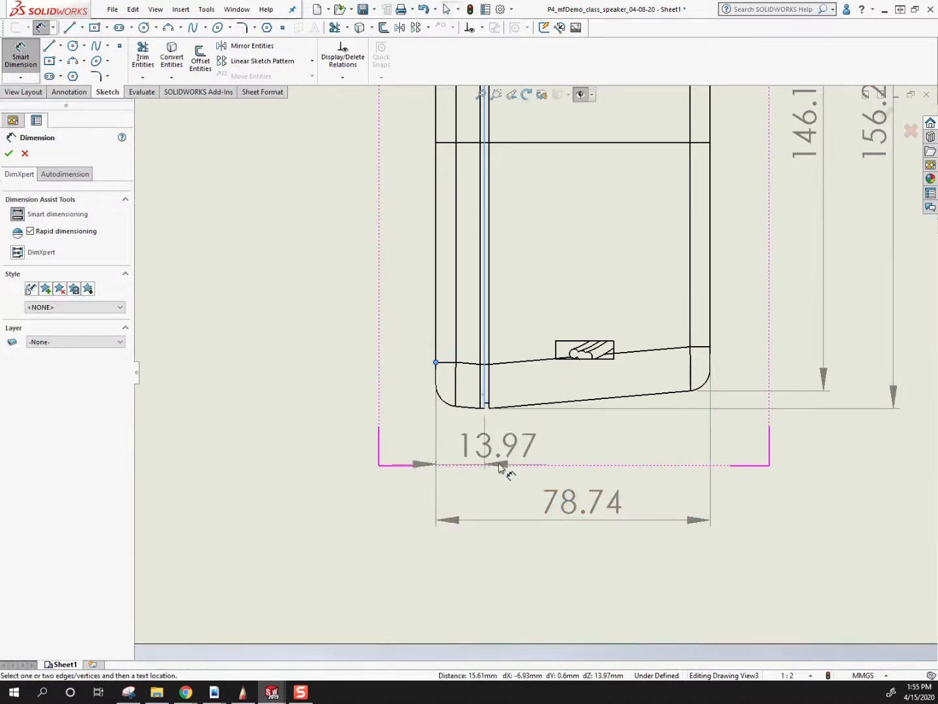
left_click(348, 470)
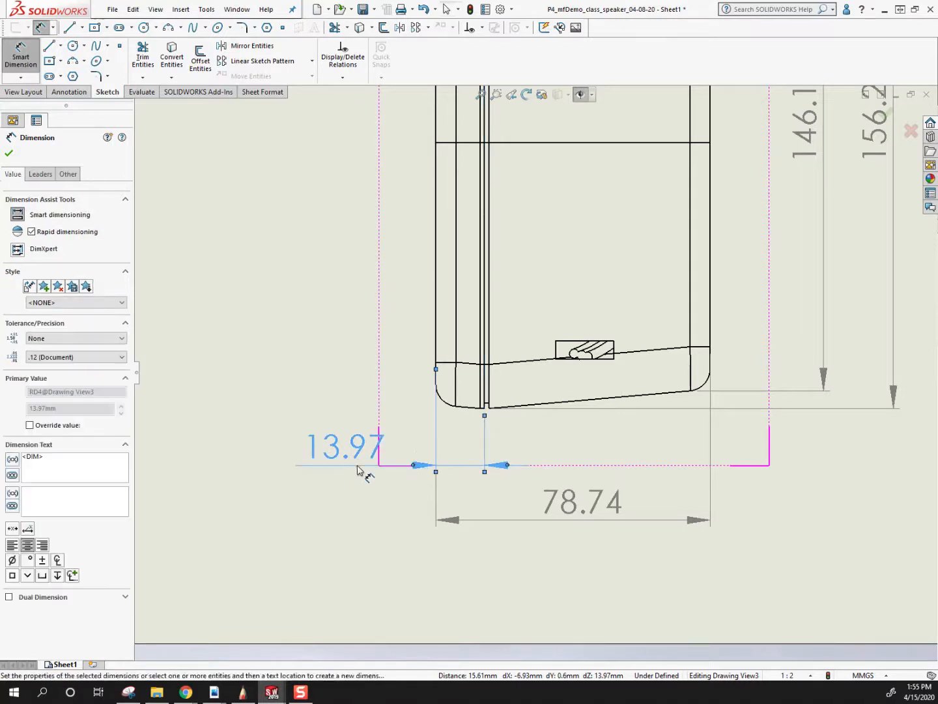
key("Escape")
Dimension the tapered body's depth from the groove to the back edge in the right view, placing its text outside the back extension line.
right_click_drag(490, 392, 492, 372)
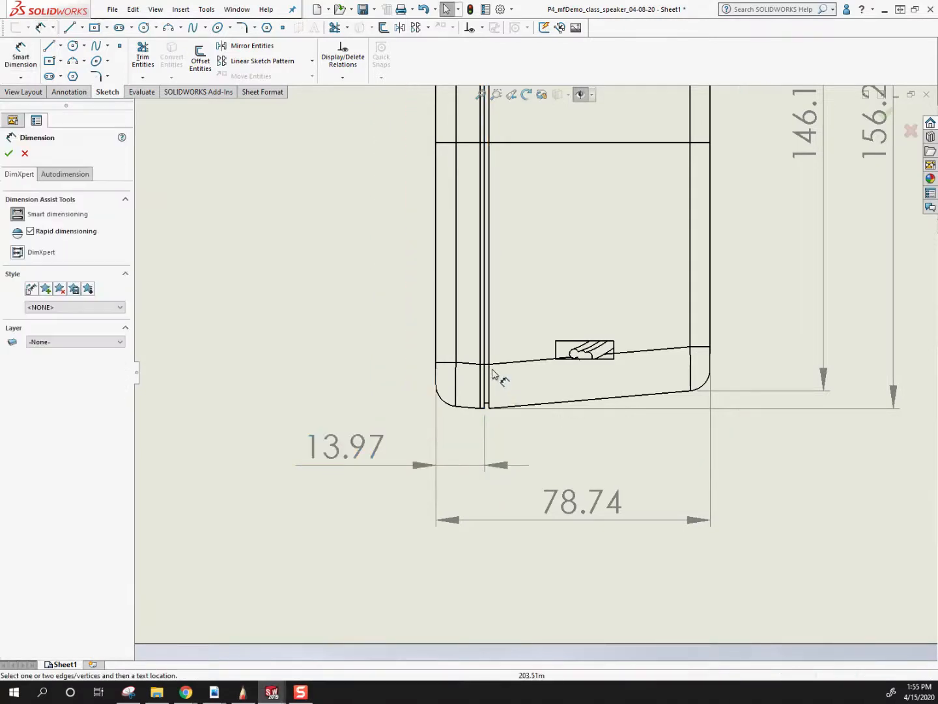
left_click(711, 336)
left_click(595, 465)
key("Escape")
left_click_drag(593, 447, 770, 434)
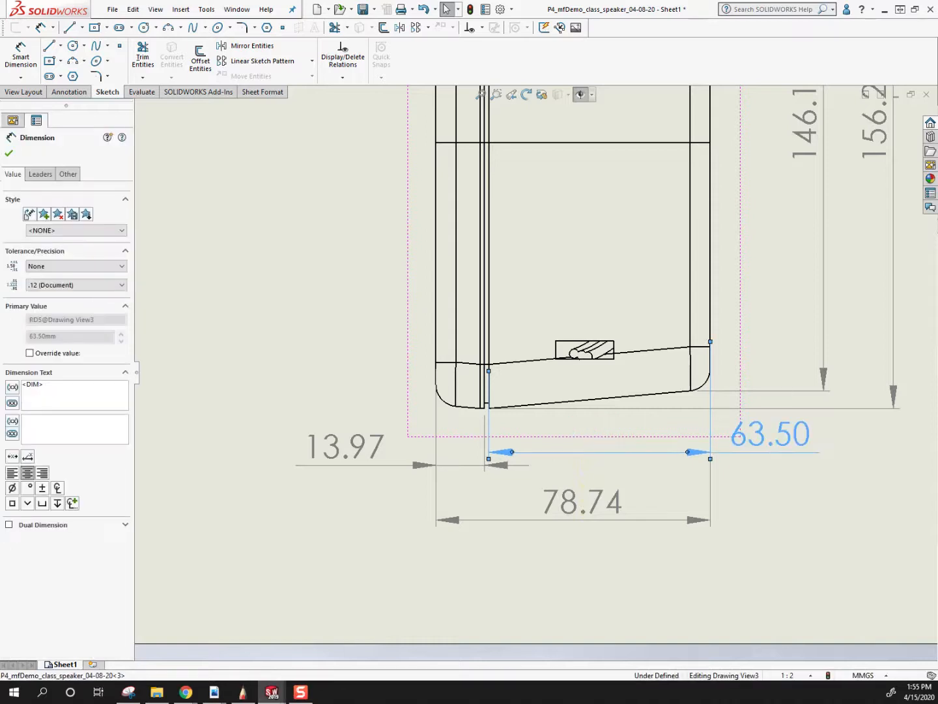
scroll(725, 521, "up", 6)
left_click(677, 497)
Shift the front-edge-to-groove dimension and the body depth dimension slightly outward and down below the right view.
scroll(525, 386, "down", 2)
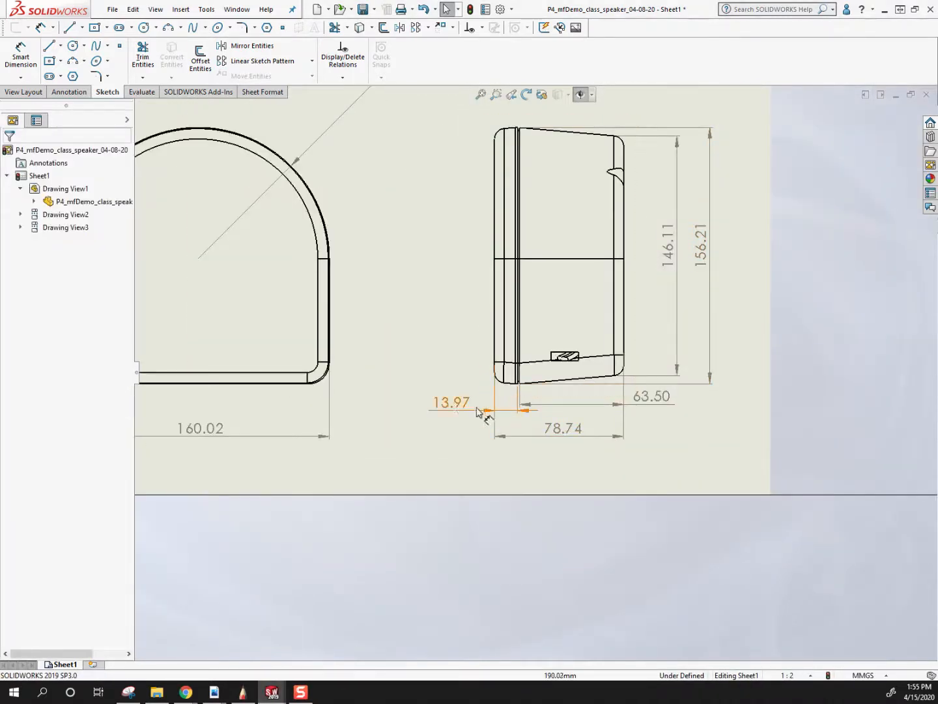
left_click_drag(449, 407, 440, 413)
mouse_move(666, 403)
left_mouse_down()
mouse_move(673, 414)
mouse_move(672, 405)
left_mouse_up()
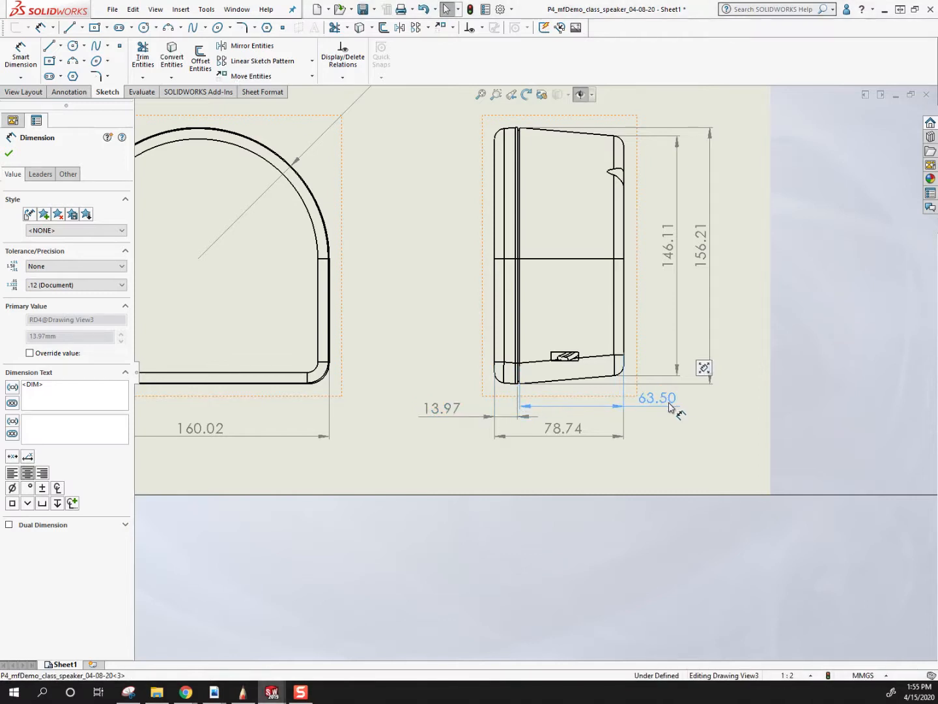
left_click(655, 437)
Move the front view slightly up the sheet together with its aligned right view.
key("f")
scroll(495, 287, "down", 2)
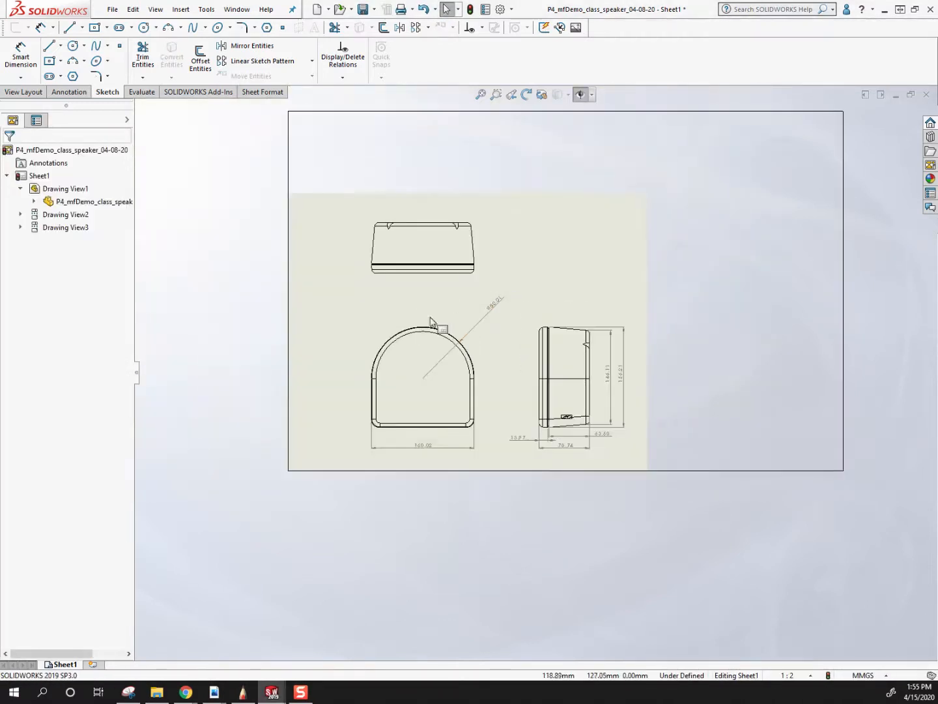
left_click_drag(415, 321, 420, 311)
scroll(588, 404, "down", 2)
scroll(536, 433, "down", 2)
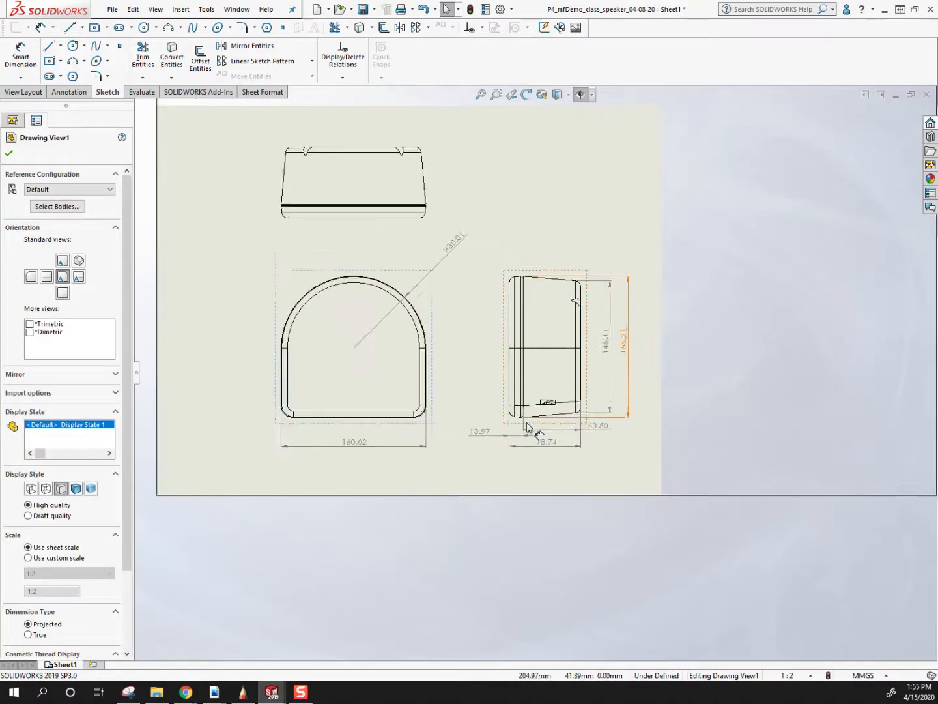
scroll(434, 363, "up", 3)
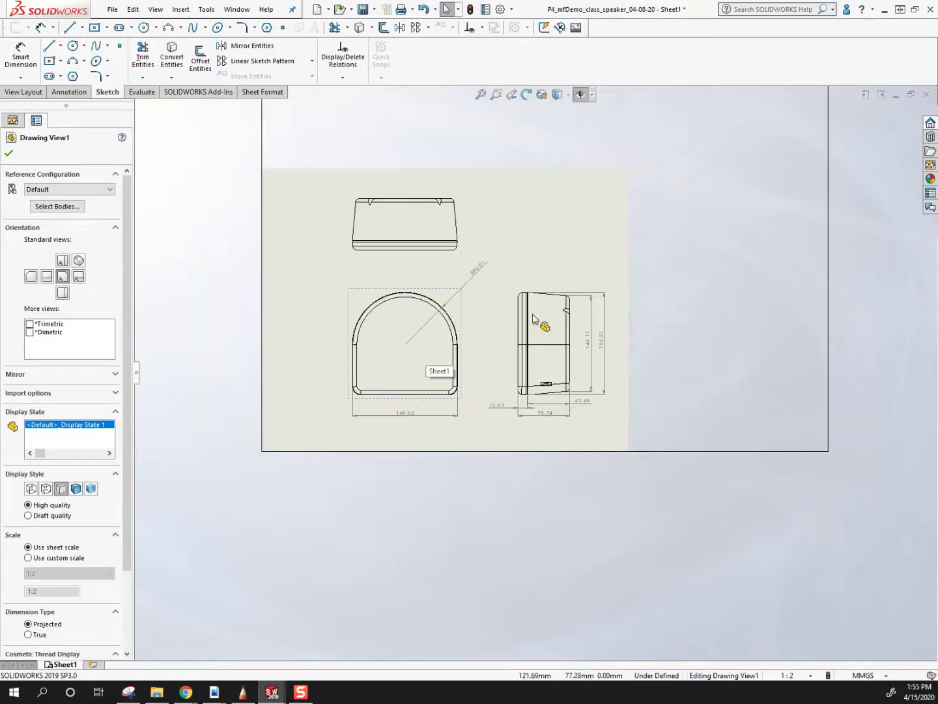
scroll(595, 349, "down", 2)
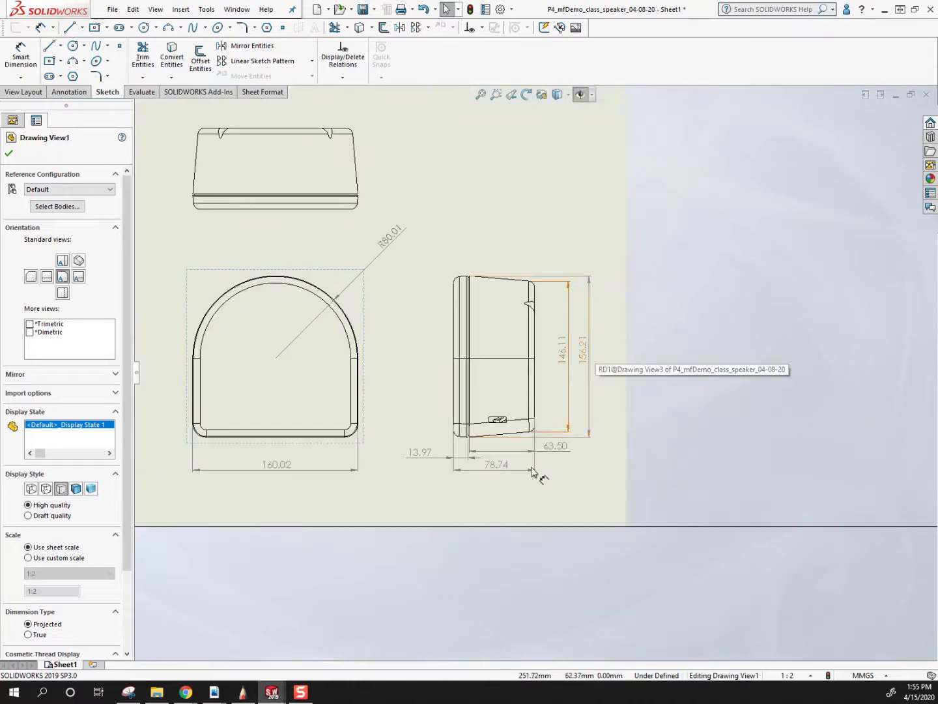
scroll(446, 475, "down", 4)
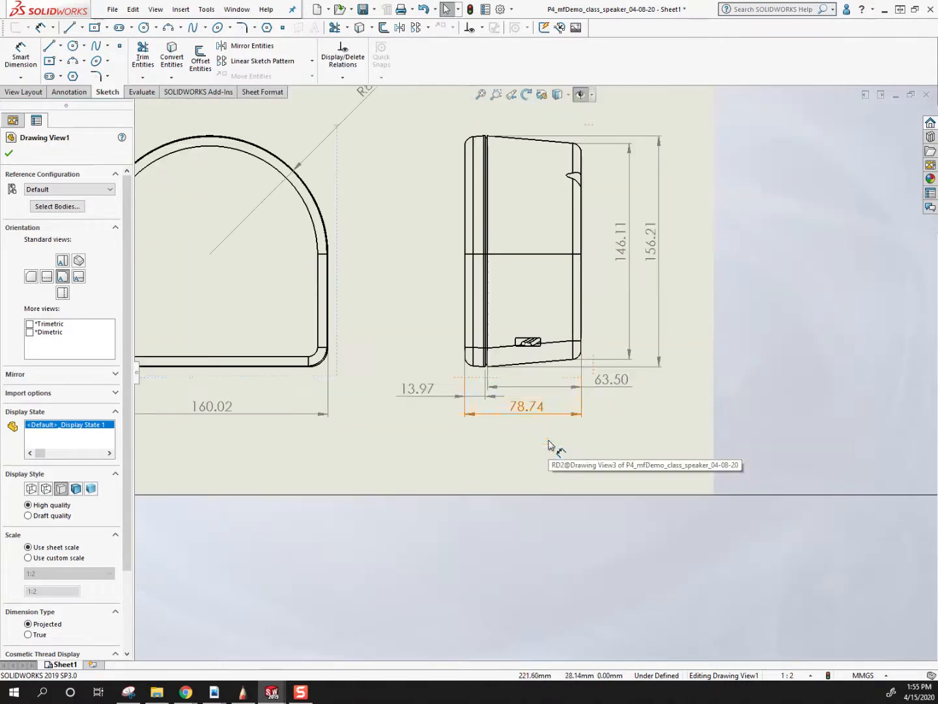
Stack the tapered body's depth dimension below the right view's overall depth dimension, with its text centred between the extension lines.
left_click_drag(610, 380, 525, 438)
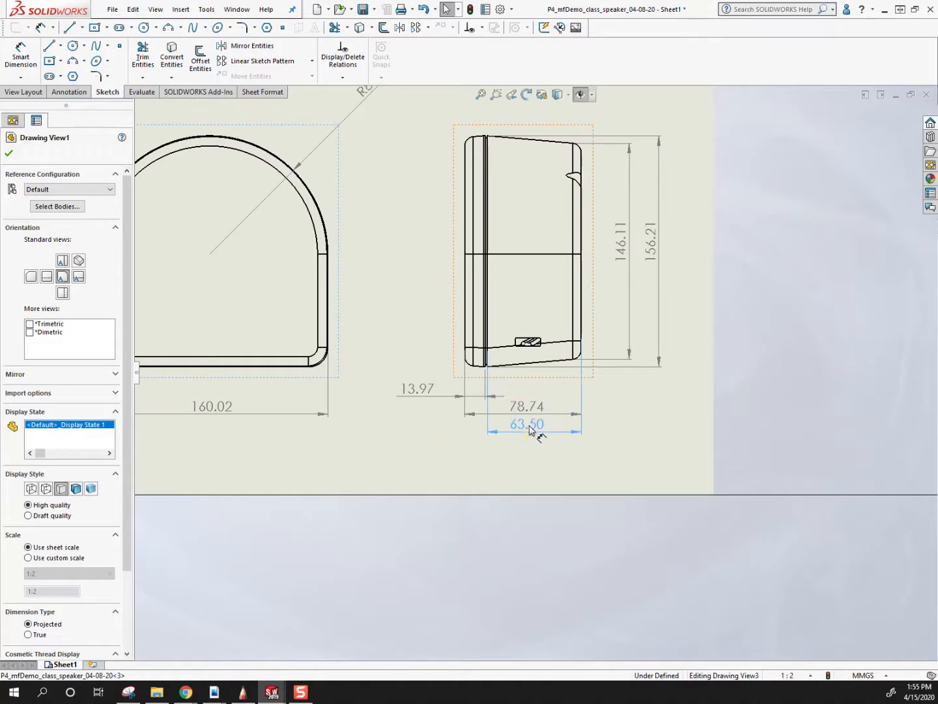
left_click_drag(534, 413, 571, 425)
scroll(541, 410, "down", 5)
left_click(549, 489)
scroll(559, 363, "up", 3)
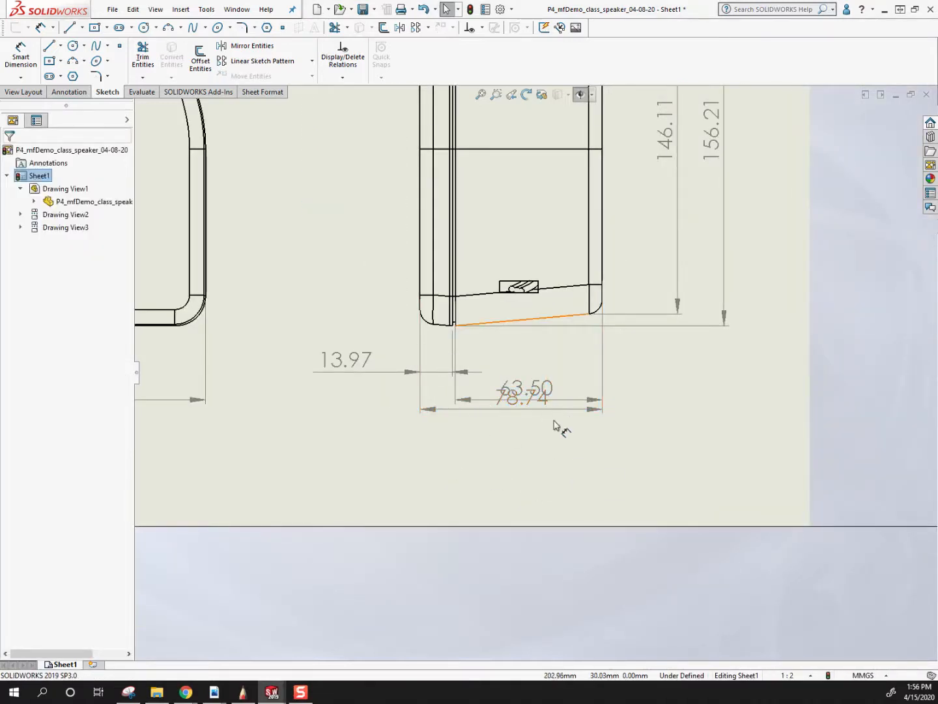
scroll(512, 404, "up", 4)
scroll(519, 385, "down", 4)
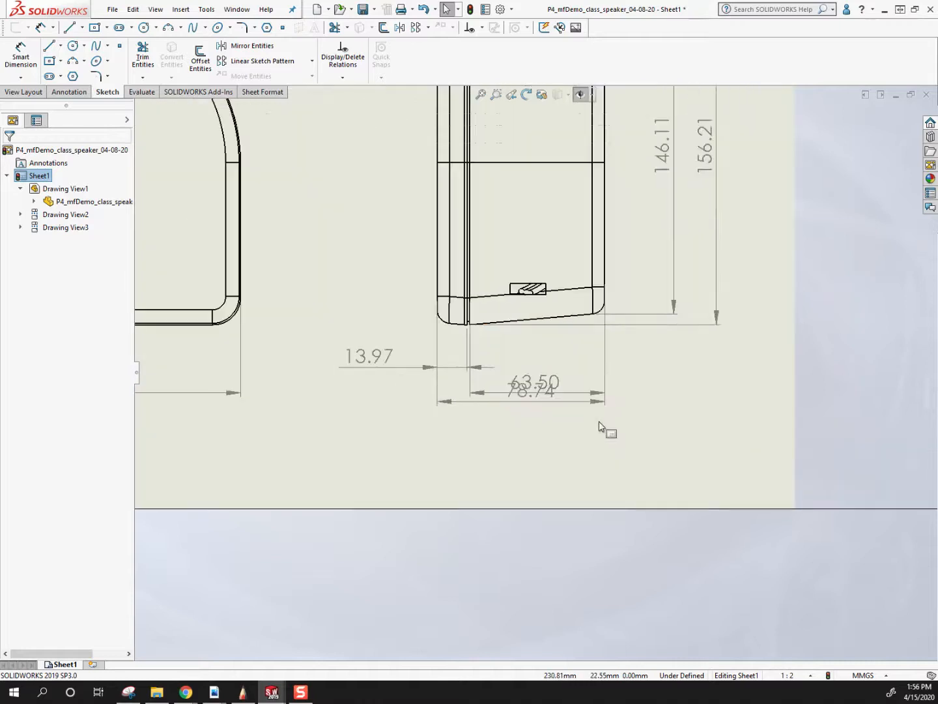
left_click_drag(555, 383, 561, 433)
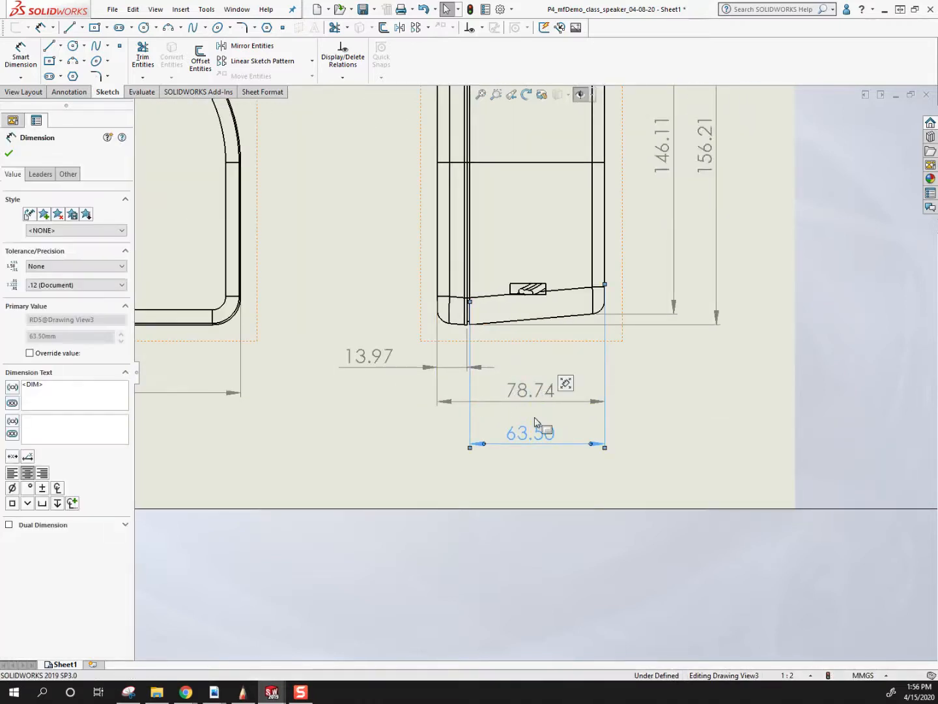
Examine where the body depth dimension's extension line crosses the overall depth dimension line below the right view.
scroll(500, 369, "up", 2)
scroll(515, 397, "down", 2)
scroll(455, 431, "up", 3)
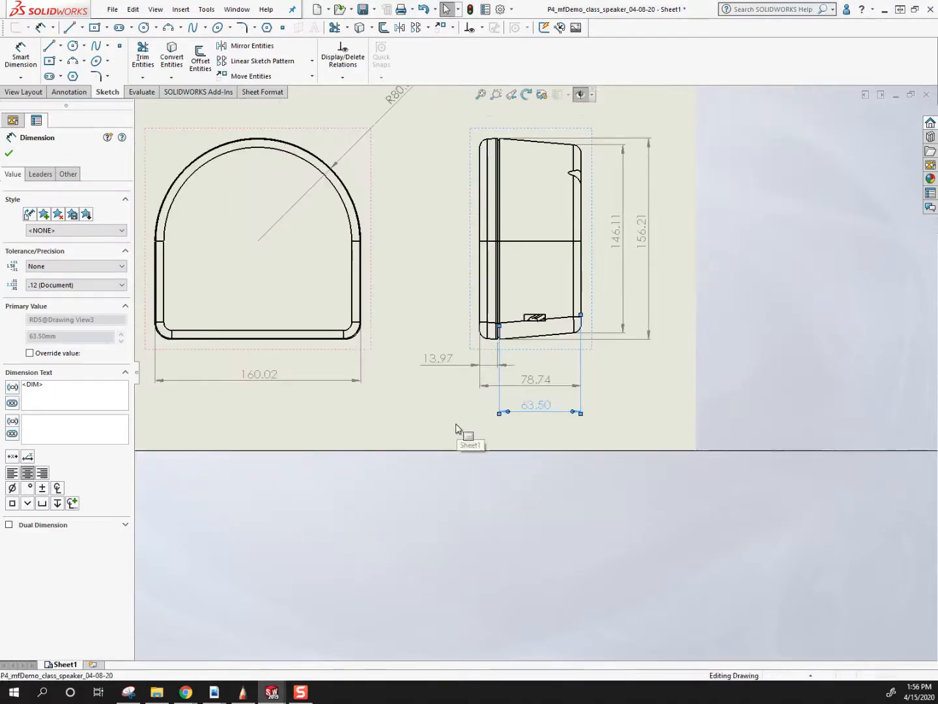
left_click(456, 431)
scroll(509, 411, "down", 8)
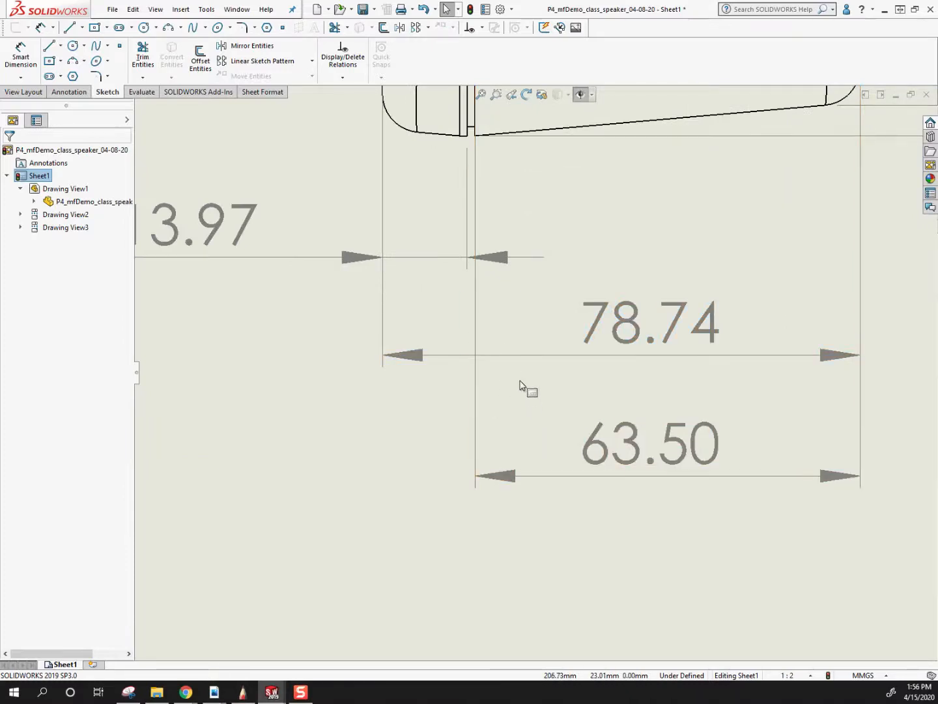
scroll(550, 387, "up", 3)
scroll(563, 361, "down", 3)
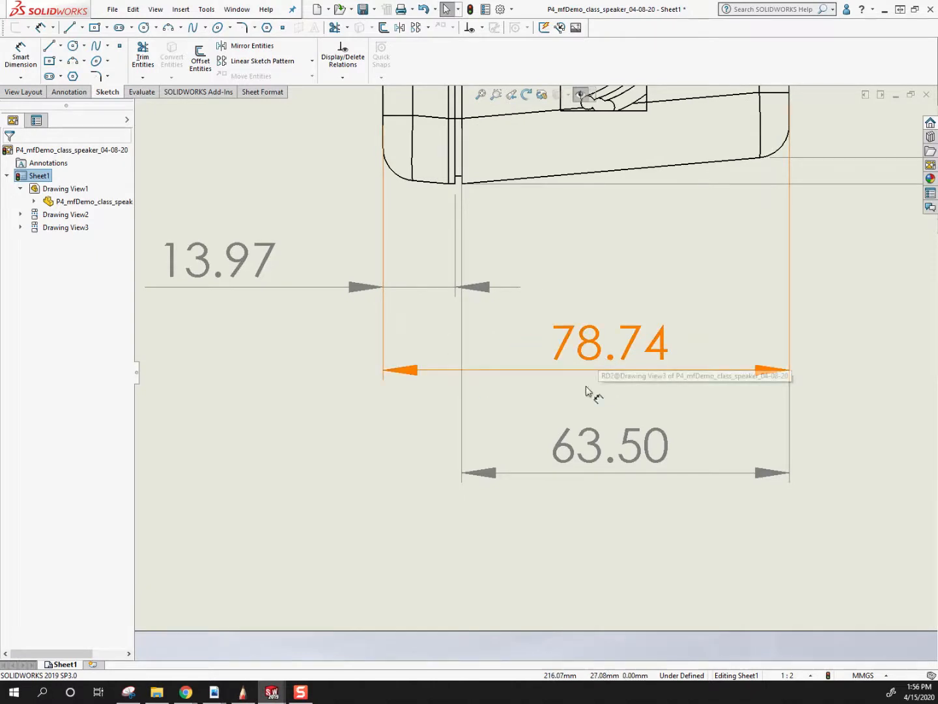
scroll(591, 389, "up", 2)
scroll(525, 385, "up", 2)
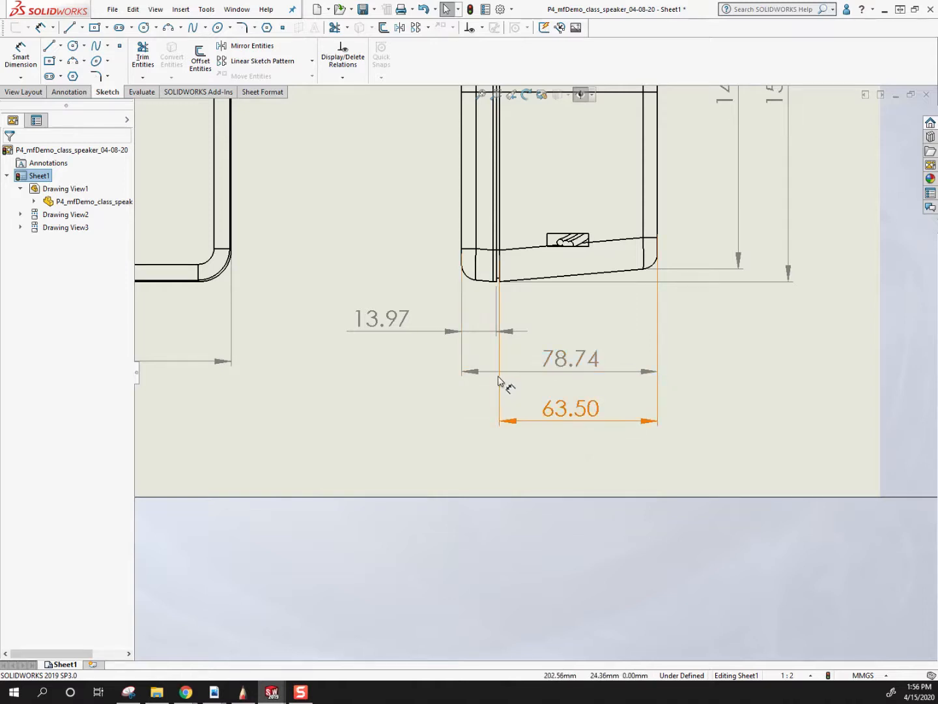
scroll(502, 380, "down", 6)
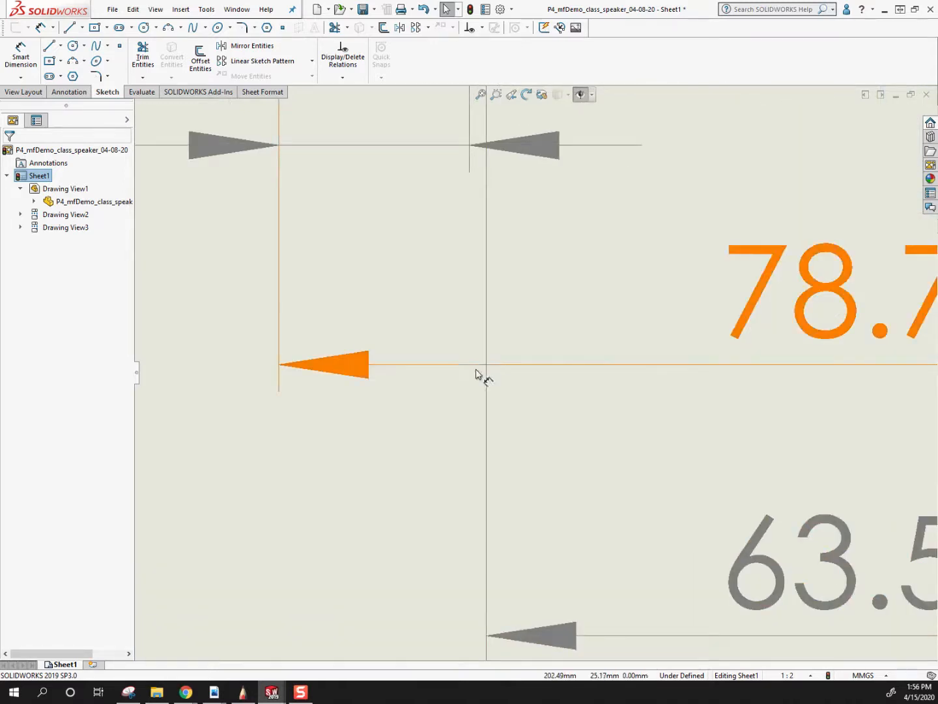
scroll(613, 398, "up", 6)
Swap the right view's two depth dimensions so the body depth sits inside the overall depth, and adjust the overall dimension's text.
left_click_drag(616, 416, 584, 407)
left_click_drag(587, 334, 582, 365)
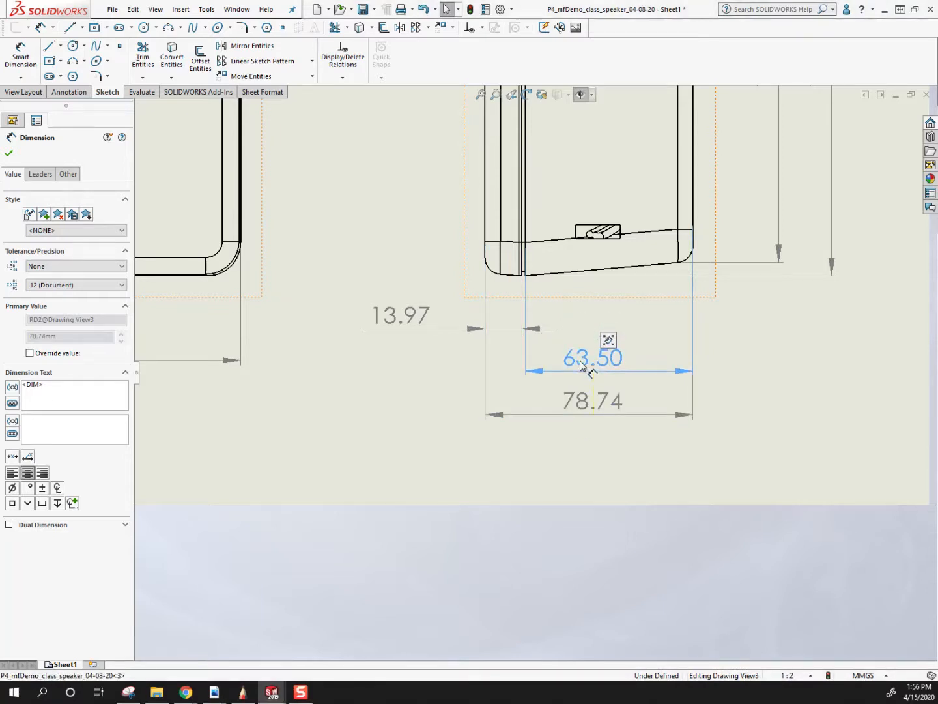
scroll(522, 352, "down", 6)
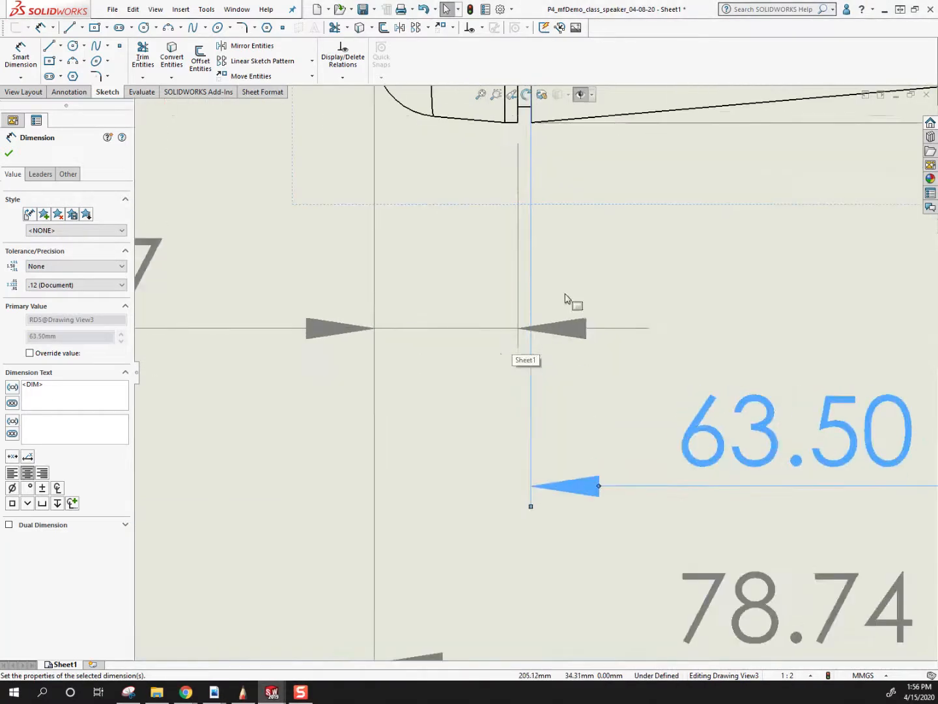
scroll(515, 350, "up", 5)
mouse_move(628, 408)
left_mouse_down()
mouse_move(648, 320)
mouse_move(658, 393)
left_mouse_up()
scroll(578, 418, "down", 3)
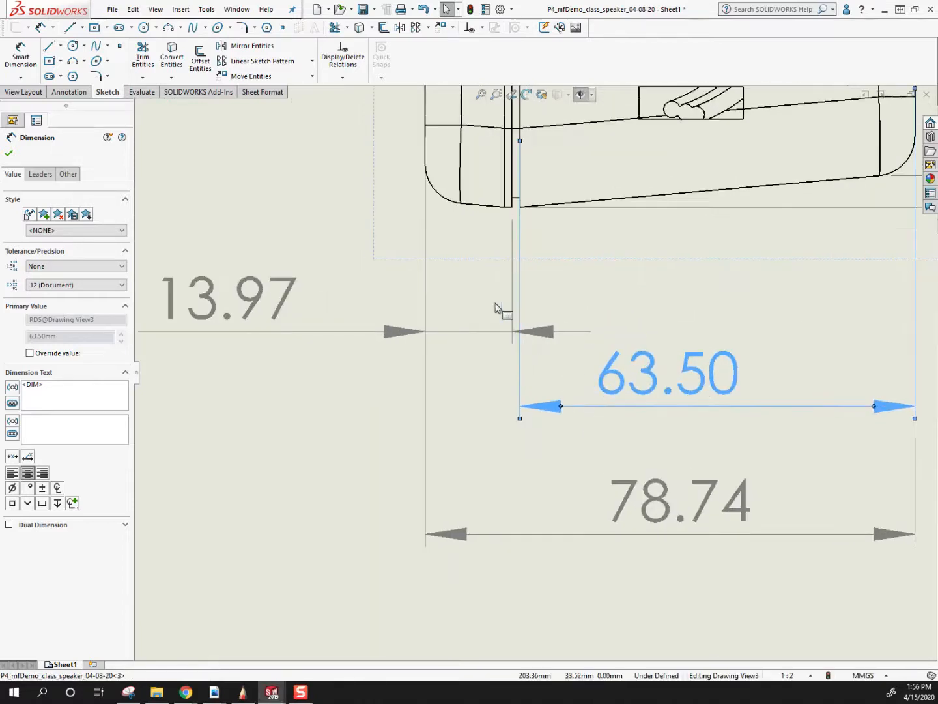
scroll(564, 359, "up", 2)
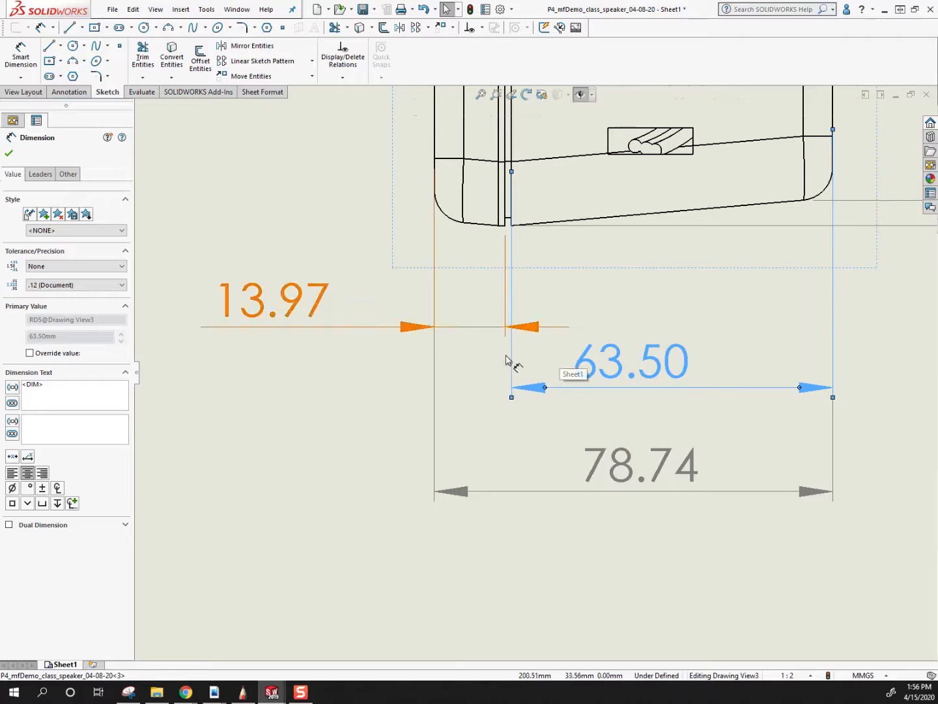
scroll(555, 357, "up", 2)
Raise the body depth dimension in line with the front-edge-to-groove dimension below the right view.
left_click_drag(598, 355, 604, 343)
left_click(566, 385)
scroll(563, 384, "up", 2)
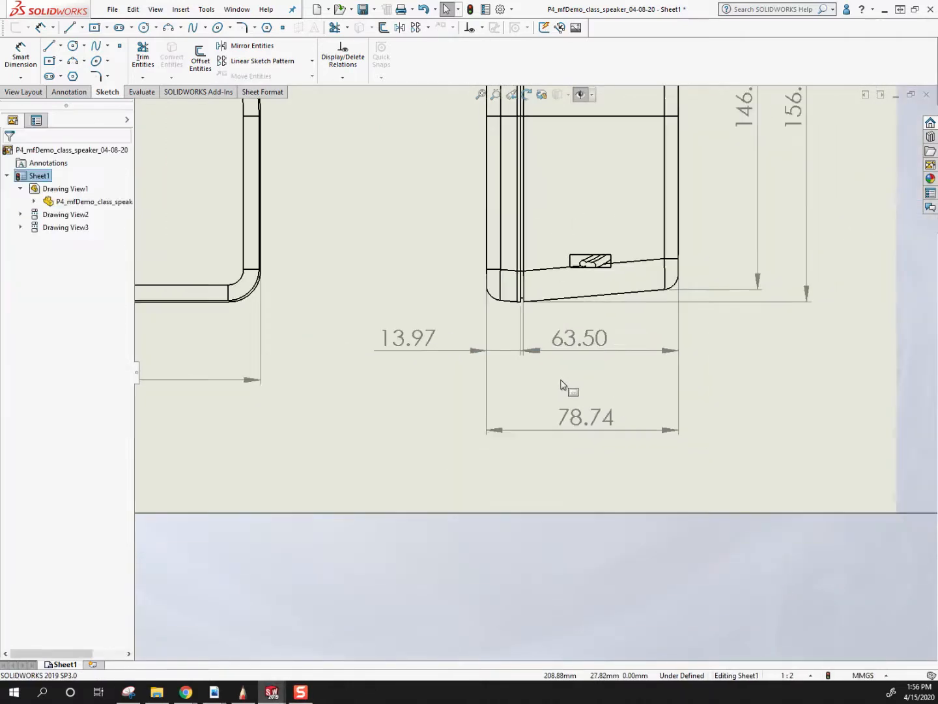
scroll(574, 368, "down", 2)
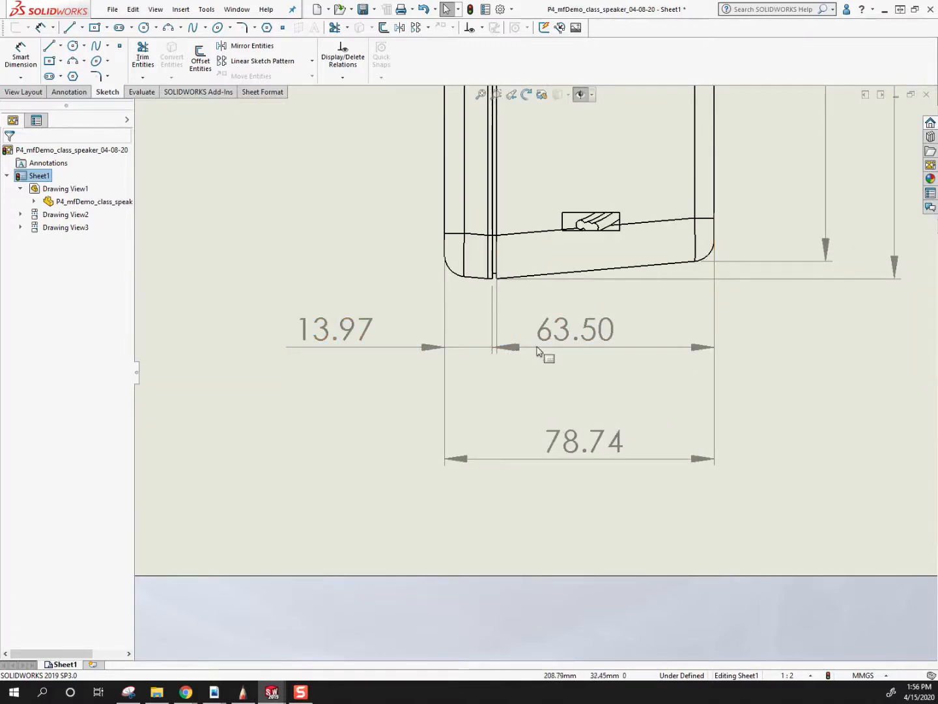
scroll(534, 374, "up", 2)
Lower the front-edge-to-groove dimension below the body depth dimension, and bring the overall depth dimension up closer beneath both.
left_click_drag(415, 351, 416, 368)
scroll(599, 363, "down", 2)
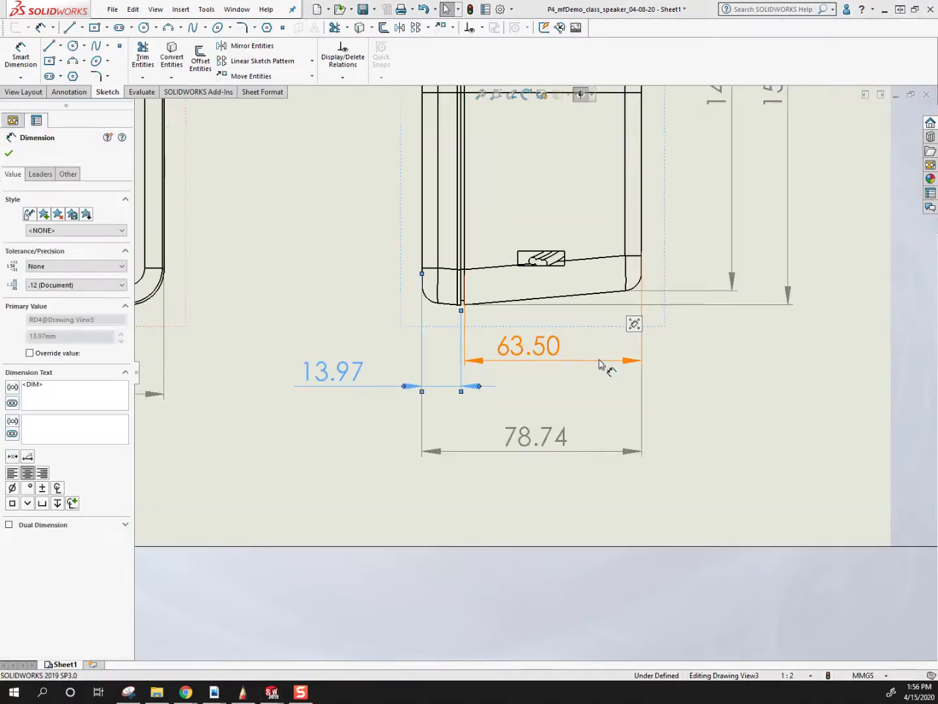
left_click(536, 382)
scroll(536, 382, "up", 1)
left_click_drag(530, 428, 525, 409)
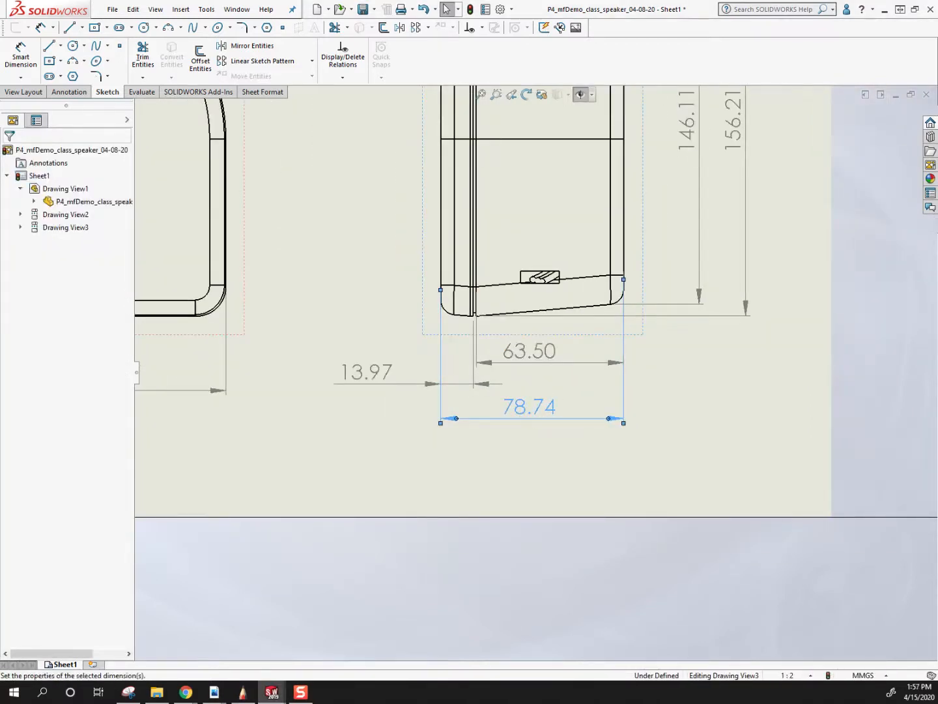
scroll(472, 372, "down", 2)
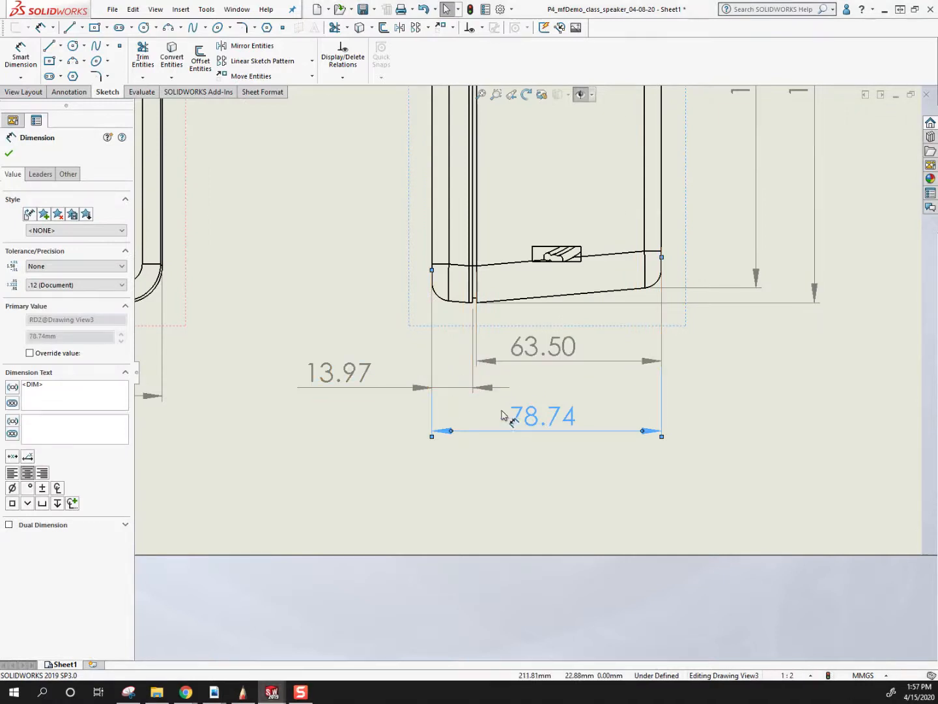
Slide the front-edge-to-groove dimension's text between its own extension lines below the right view.
left_click_drag(361, 384, 457, 383)
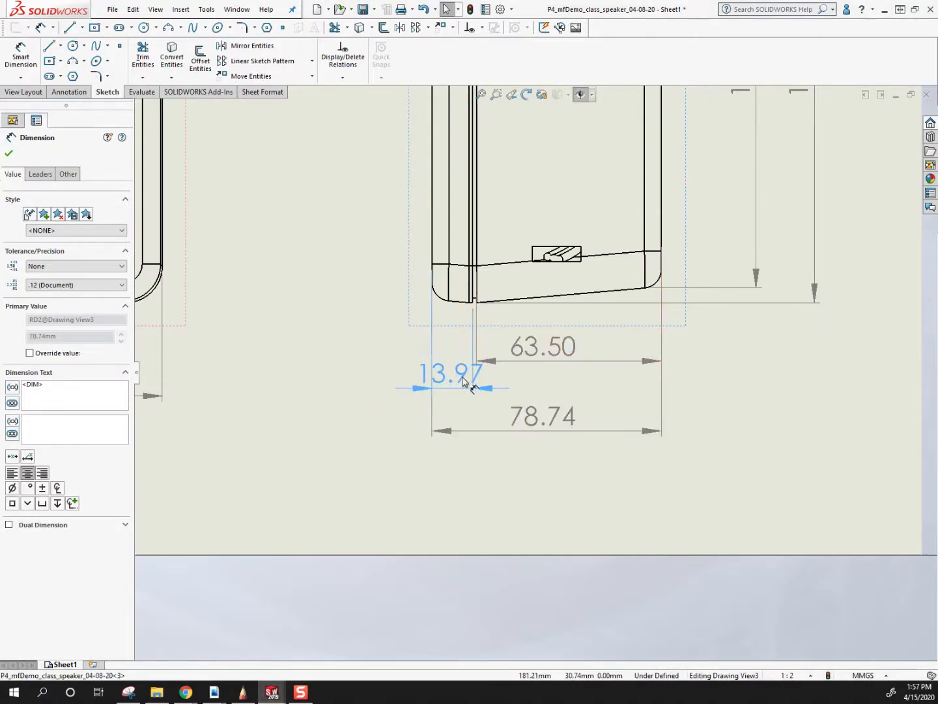
left_click(363, 447)
scroll(536, 374, "up", 2)
scroll(532, 376, "up", 2)
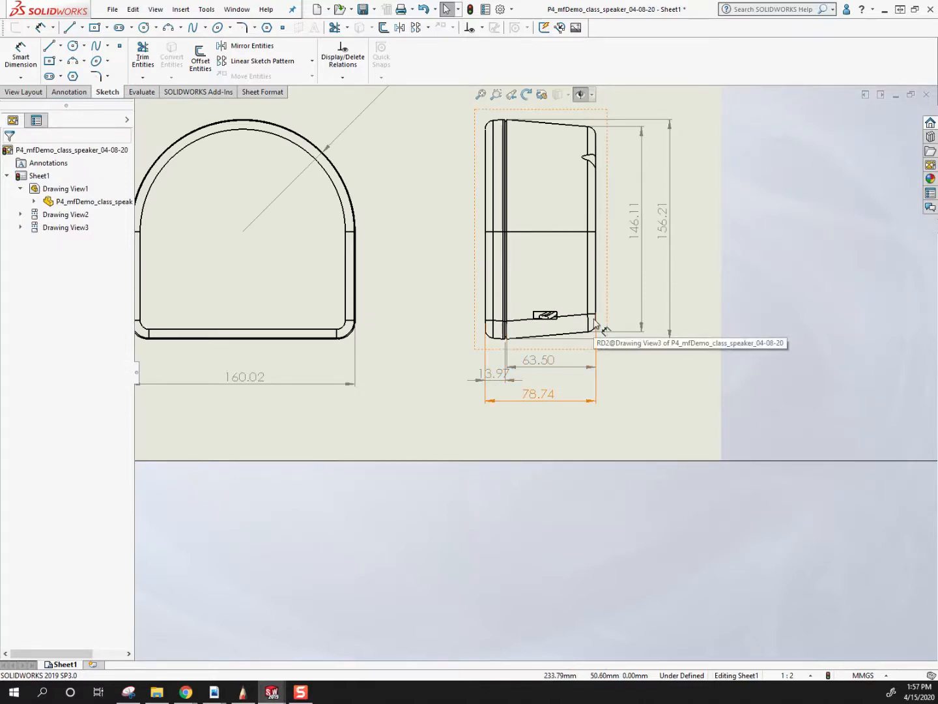
Pull the right view's front-edge-to-groove dimension text outside its extension lines and lower the front view's overall width dimension level with the overall depth dimension.
mouse_move(488, 380)
left_mouse_down()
mouse_move(443, 380)
mouse_move(464, 382)
left_mouse_up()
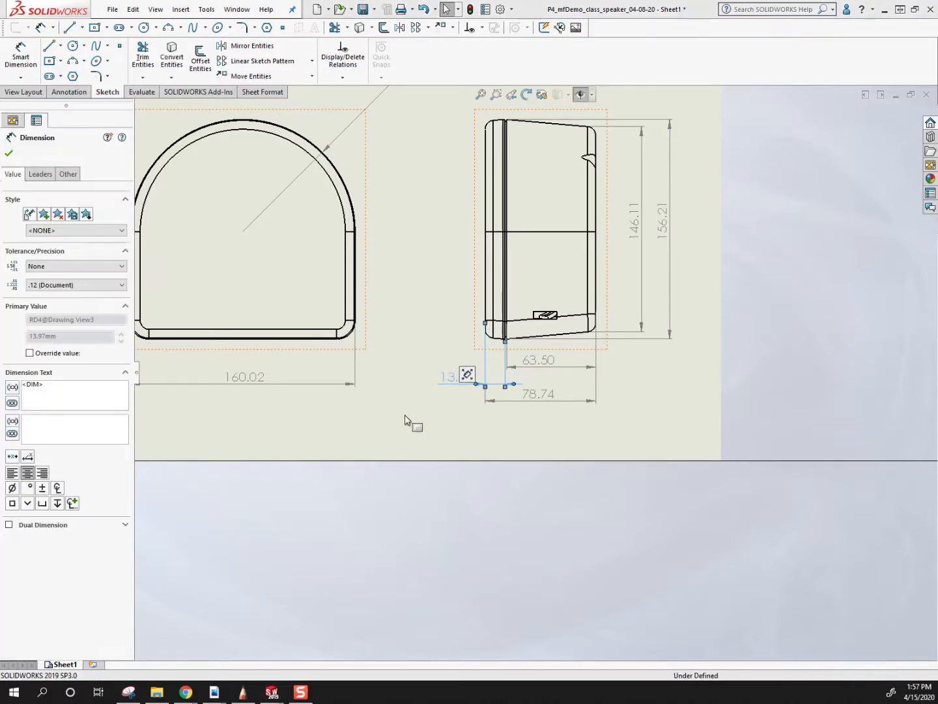
left_click(413, 419)
scroll(412, 420, "up", 3)
left_click_drag(333, 376, 331, 390)
left_click(365, 388)
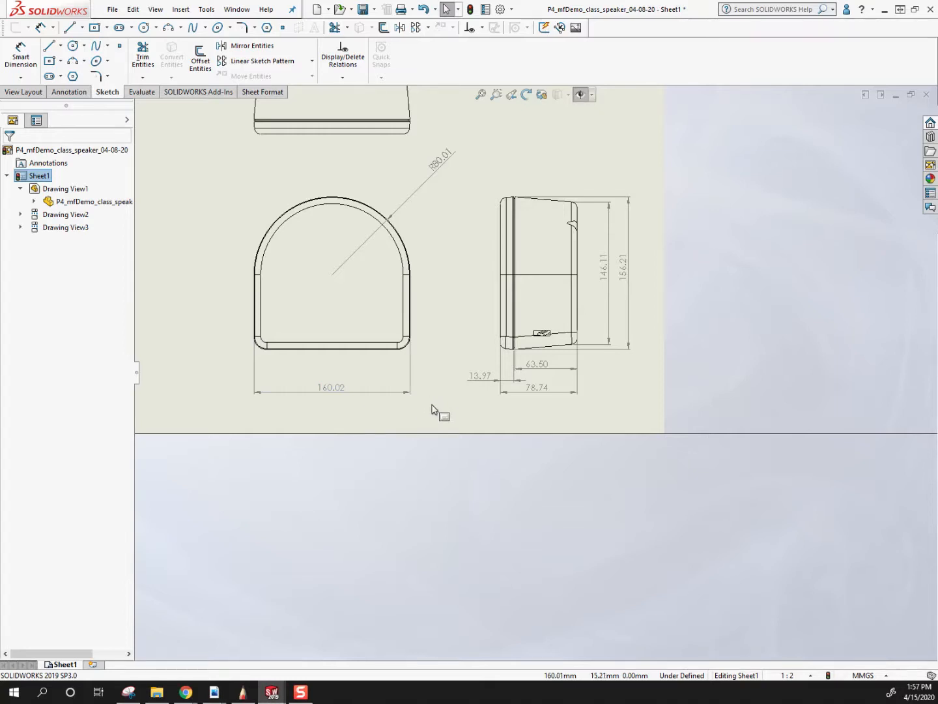
Dimension the front-edge-to-groove depth on the top view and place the dimension beside the view.
scroll(435, 404, "up", 3)
scroll(505, 228, "down", 3)
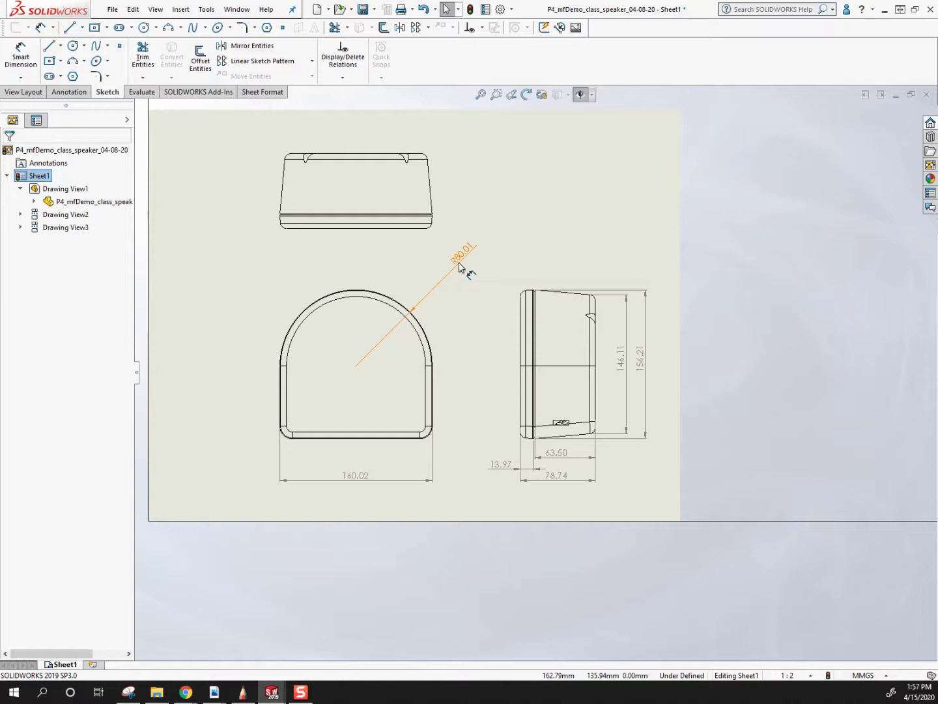
left_click(459, 264)
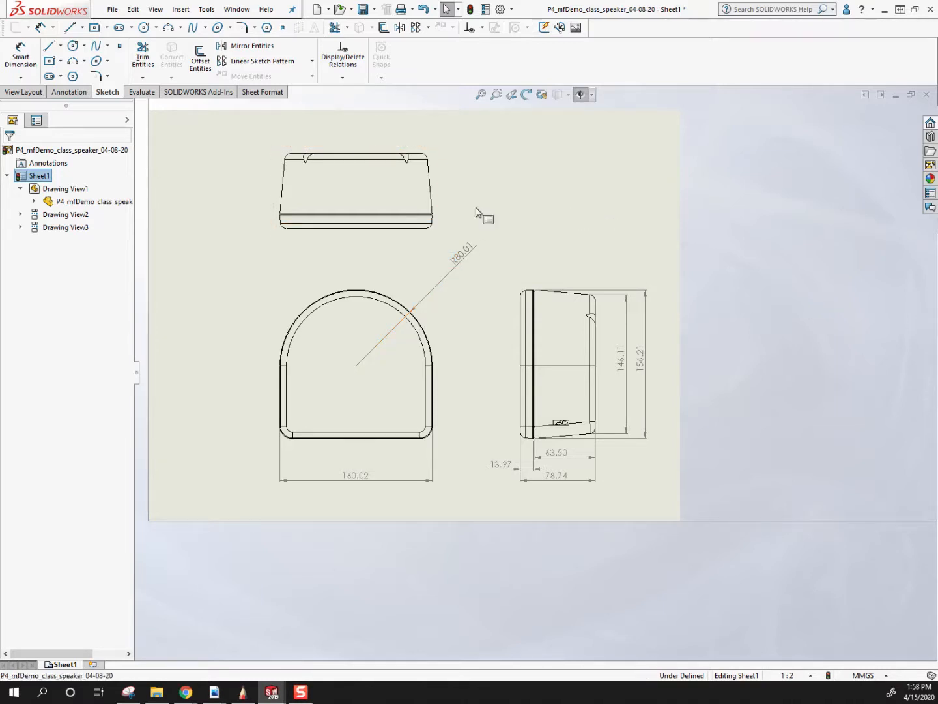
scroll(443, 228, "up", 5)
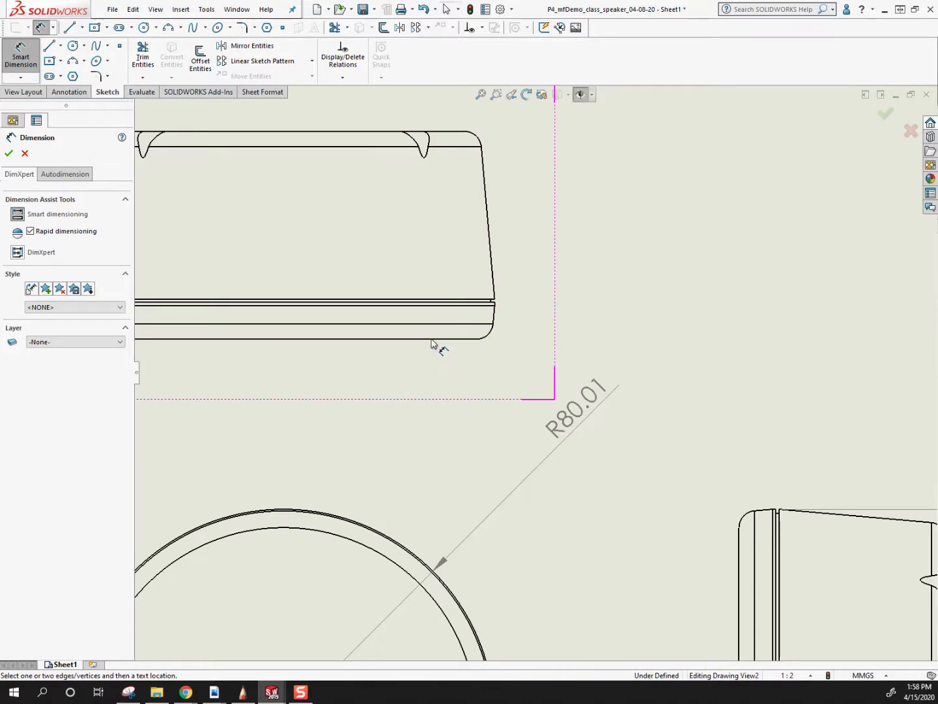
left_click(441, 338)
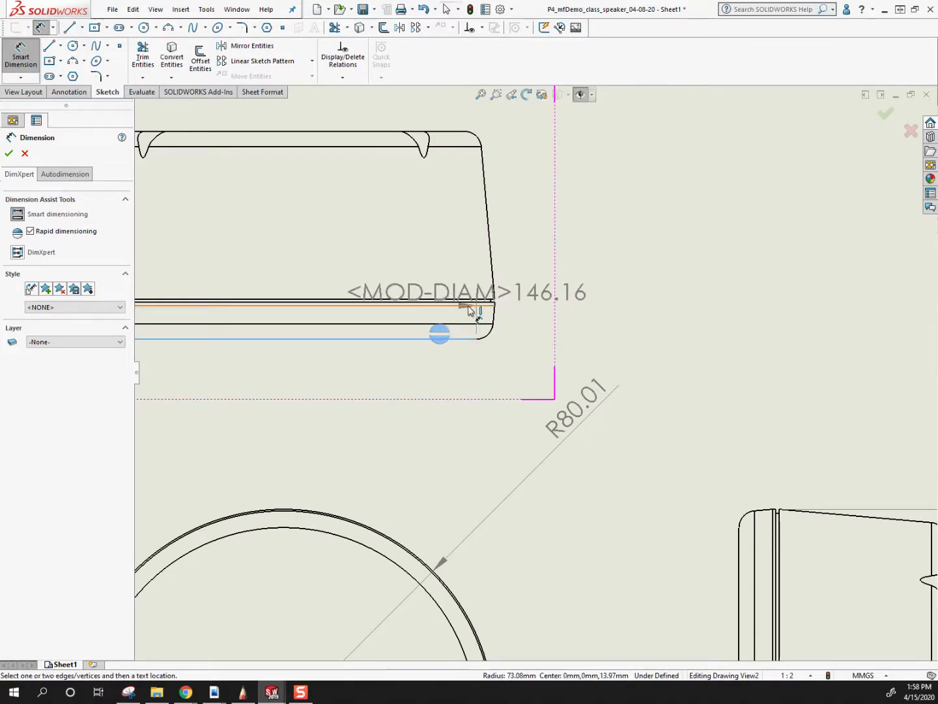
left_click(470, 302)
left_click(594, 256)
key("Escape")
Move the right view closer to the front view, together with its dimensions.
scroll(642, 345, "up", 7)
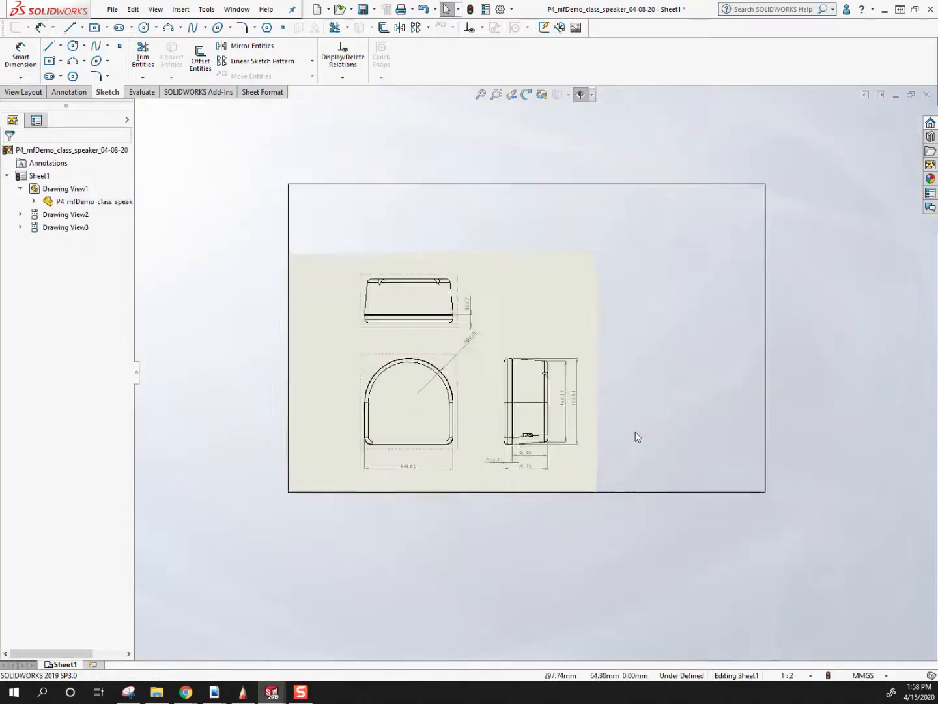
scroll(637, 435, "down", 2)
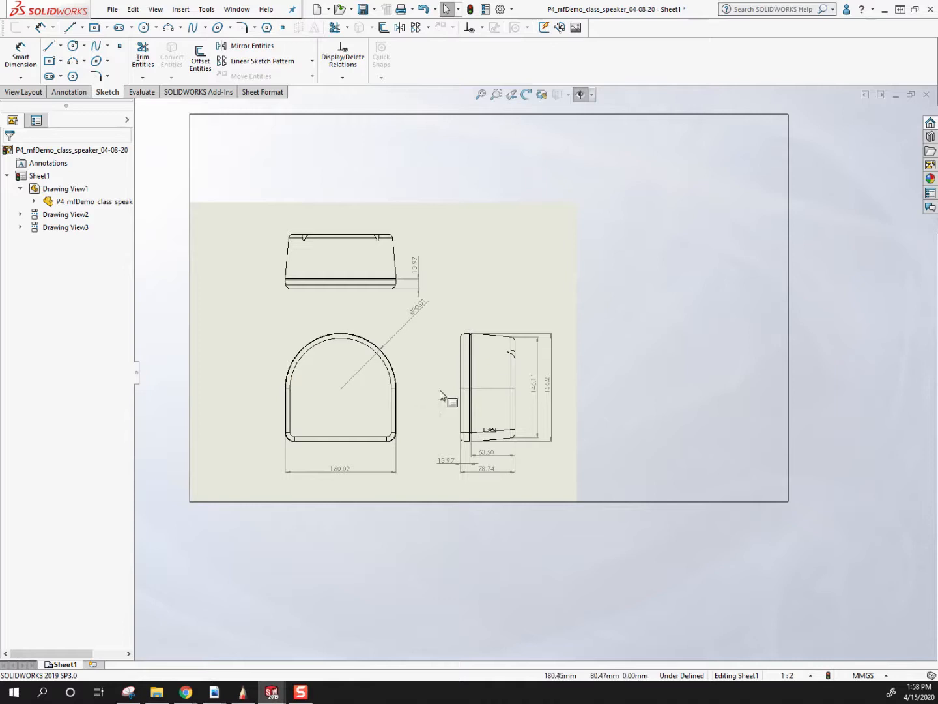
left_click_drag(455, 384, 437, 383)
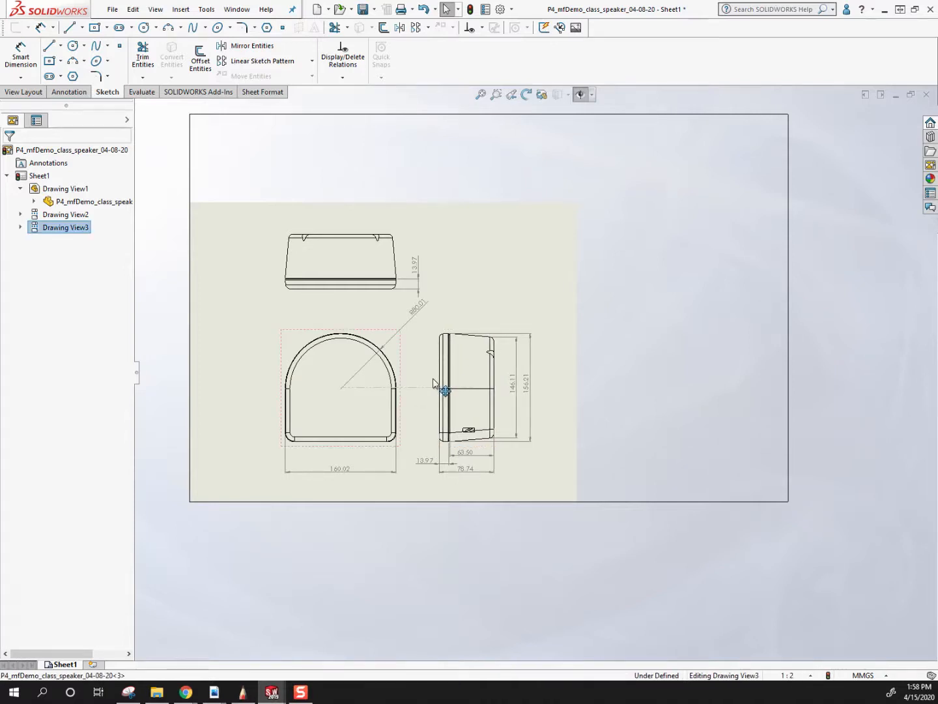
Examine the spacing of the three views and the placement of their dimensions on the sheet.
scroll(431, 393, "down", 2)
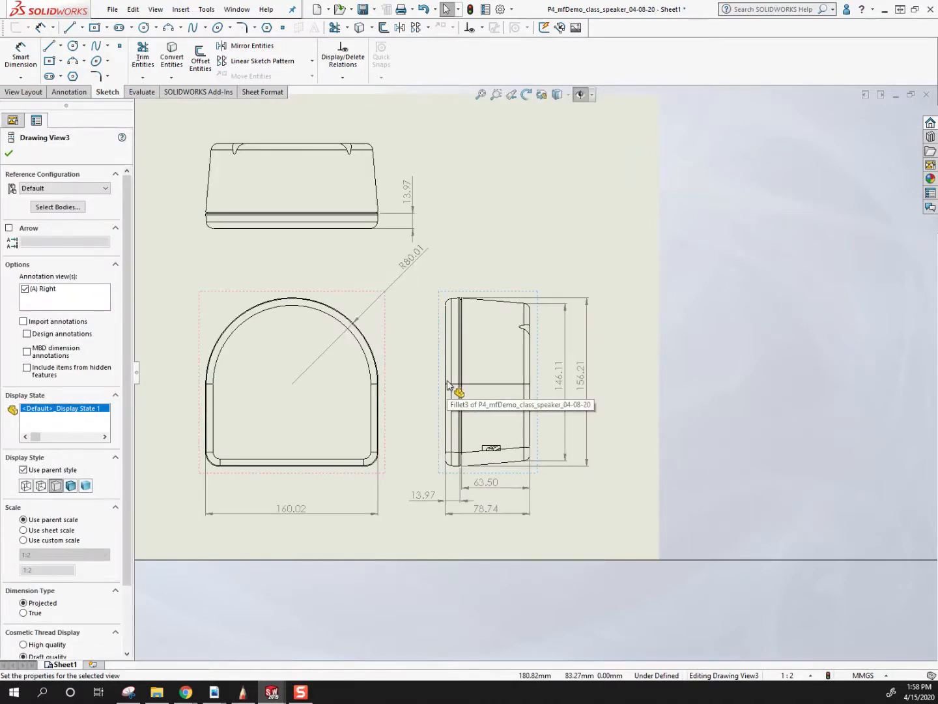
scroll(487, 492, "down", 2)
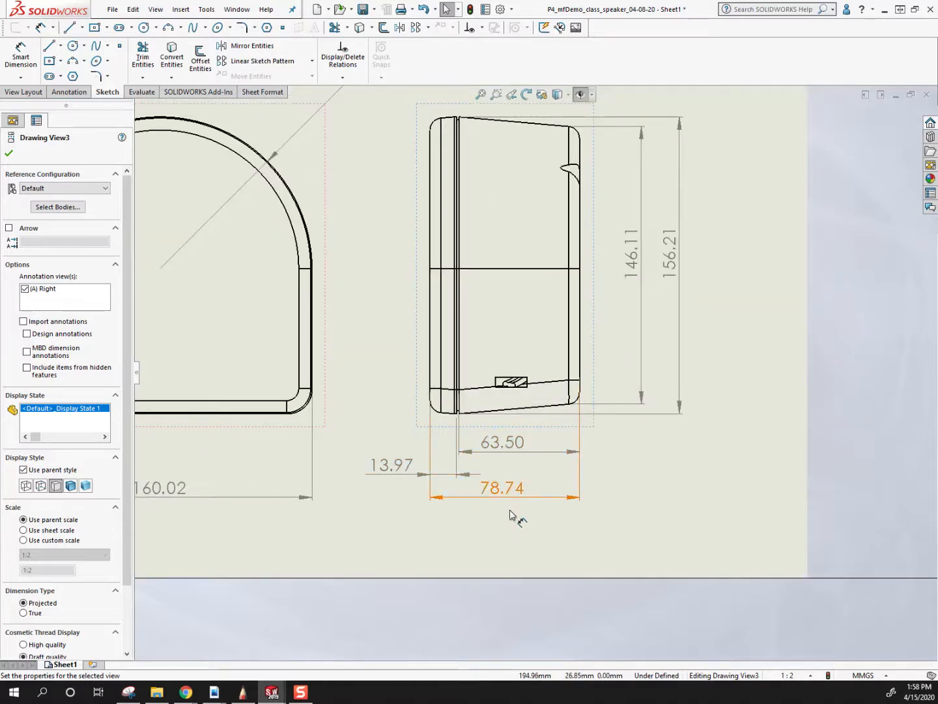
scroll(508, 371, "up", 2)
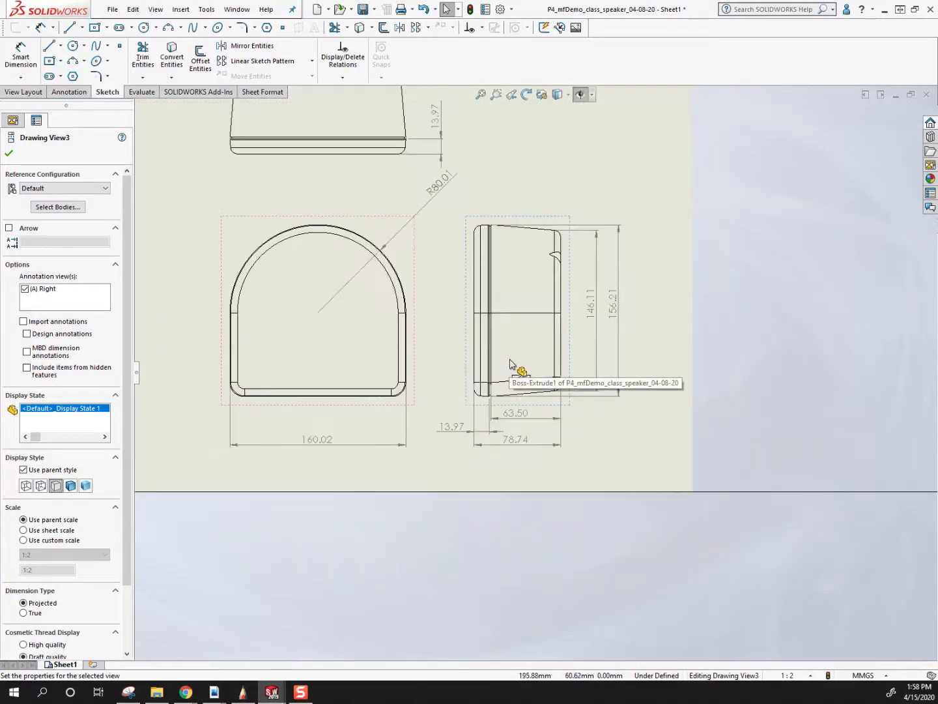
scroll(509, 355, "down", 1)
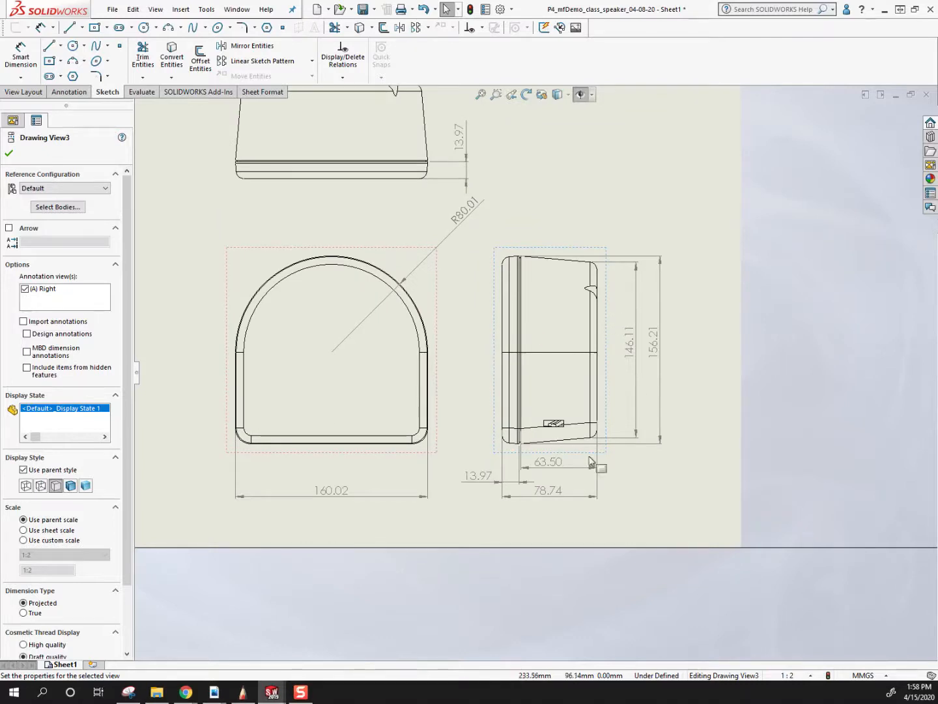
scroll(567, 457, "up", 3)
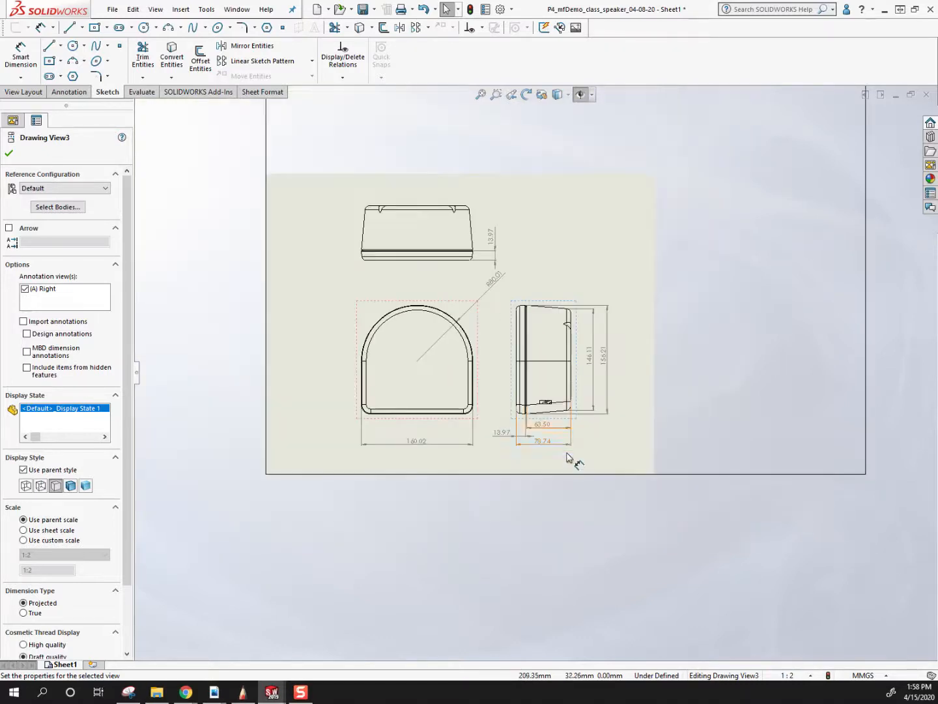
scroll(573, 338, "down", 2)
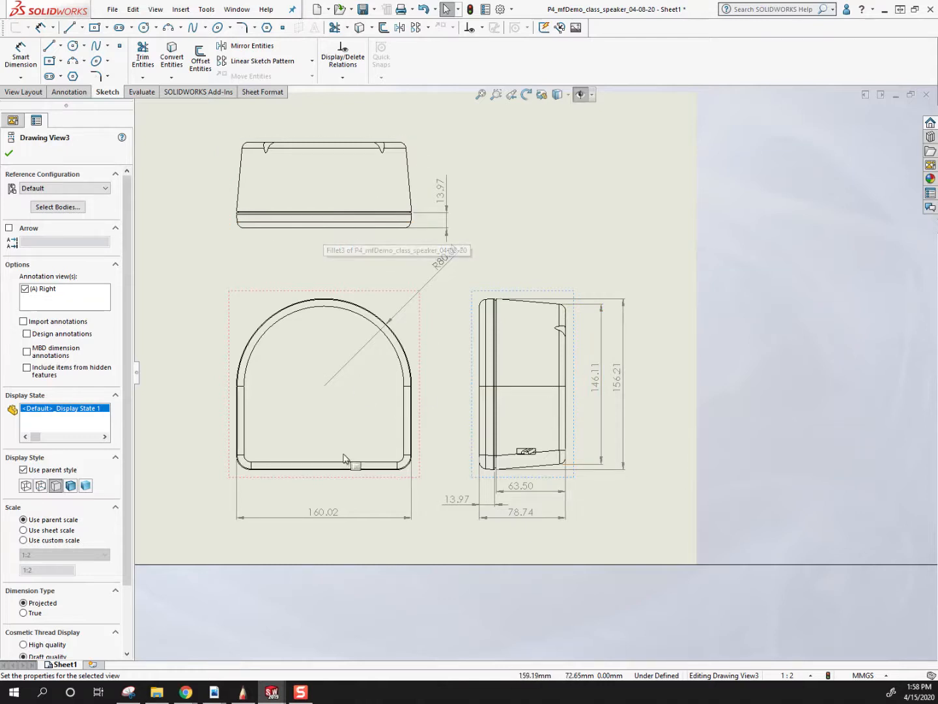
scroll(411, 423, "up", 1)
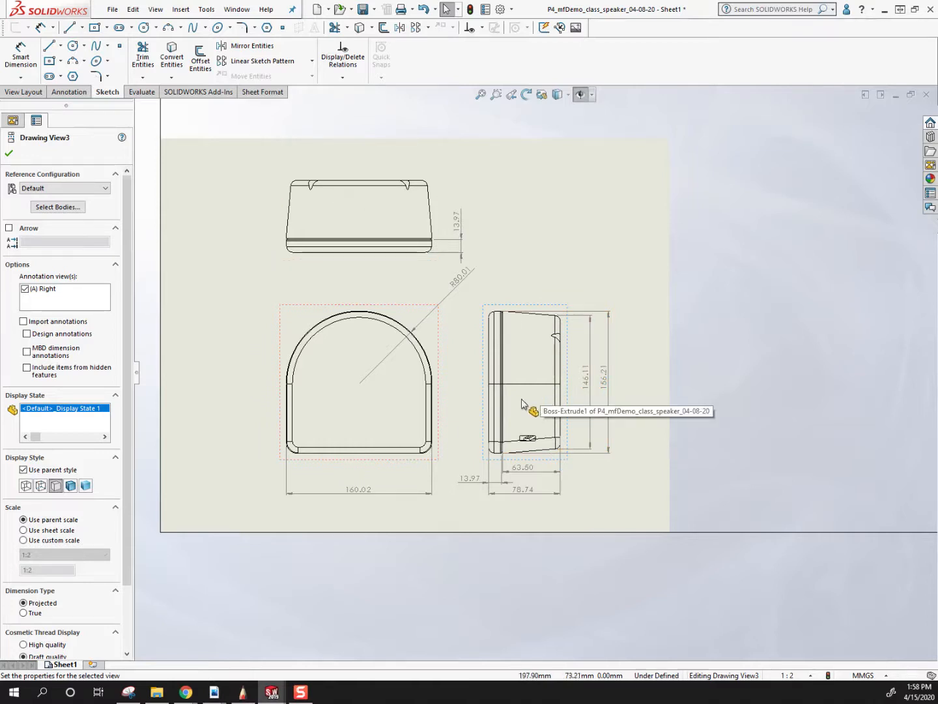
scroll(584, 501, "down", 1)
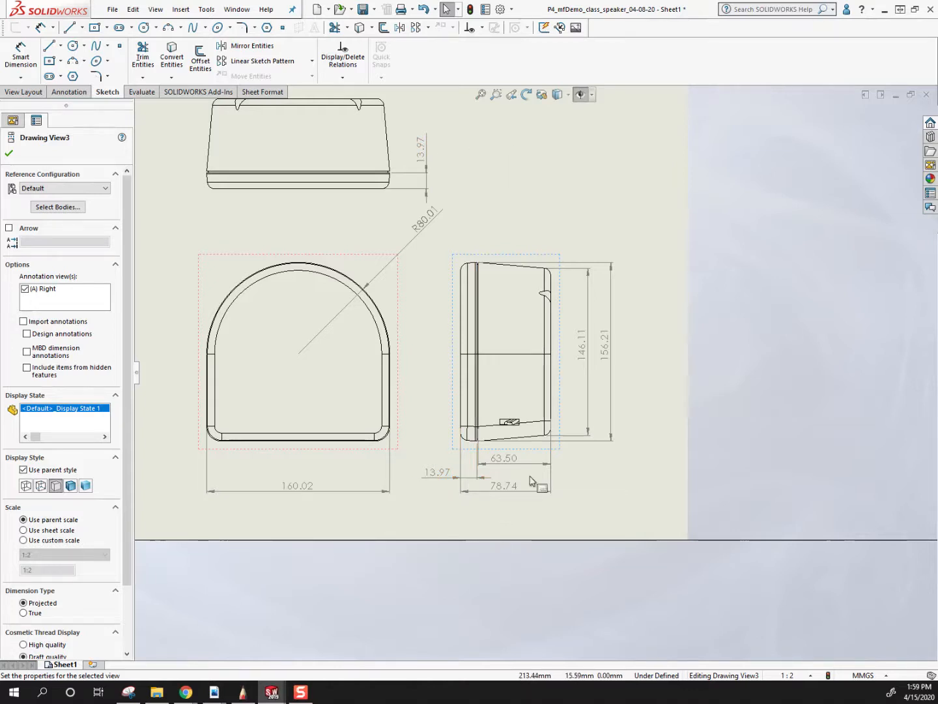
Try the right view's body depth dimension below the overall depth dimension, and return it to its place directly beneath the view.
scroll(496, 466, "down", 5)
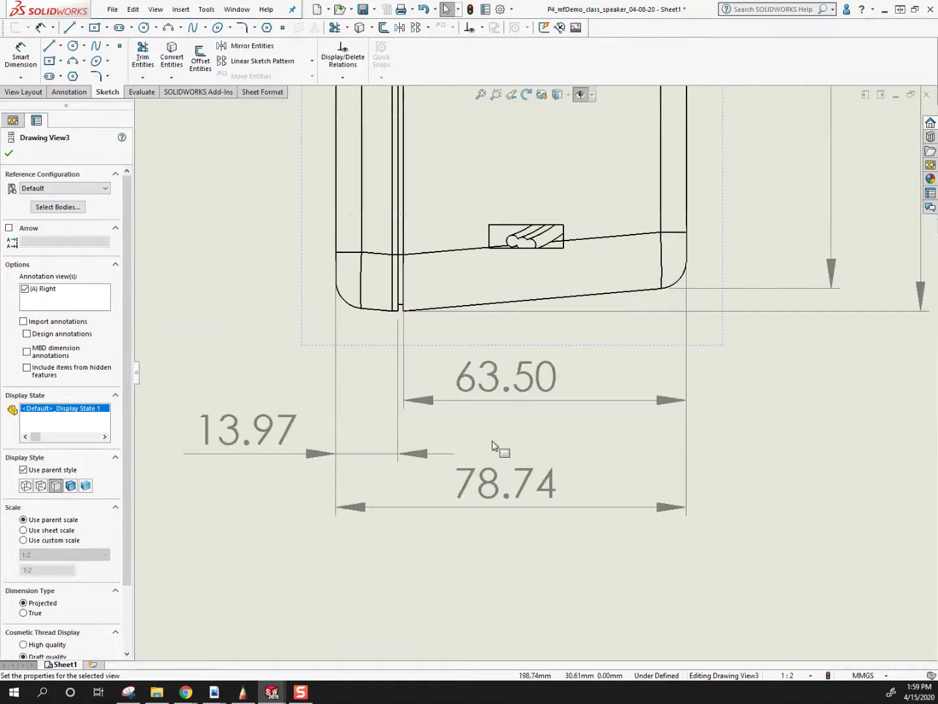
scroll(493, 446, "down", 2)
left_click_drag(514, 345, 518, 548)
scroll(534, 379, "up", 3)
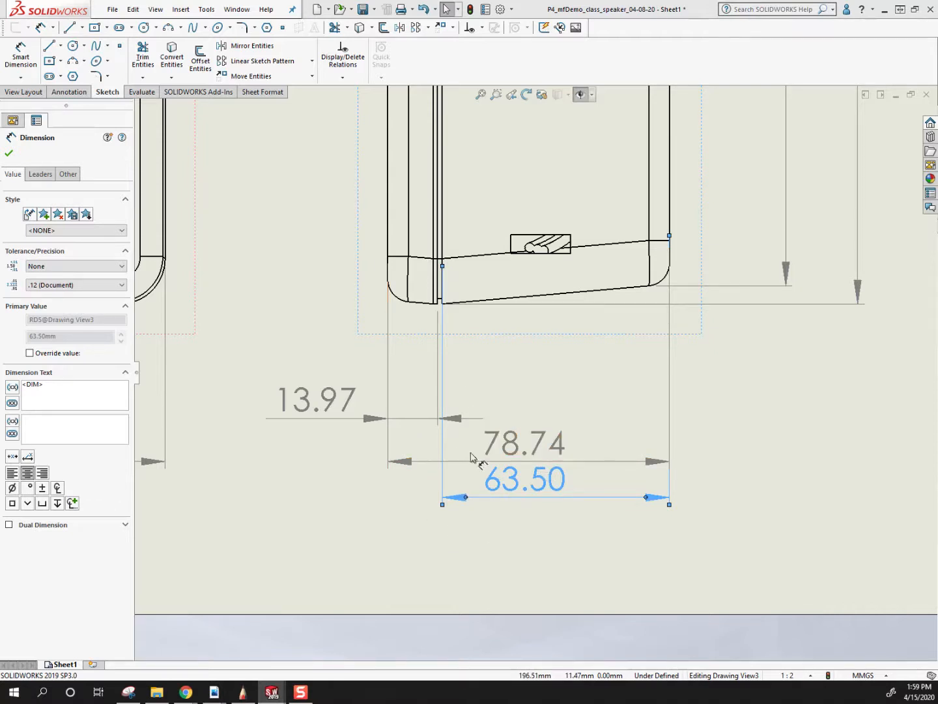
scroll(517, 509, "up", 3)
left_click_drag(548, 454, 554, 348)
scroll(553, 347, "up", 4)
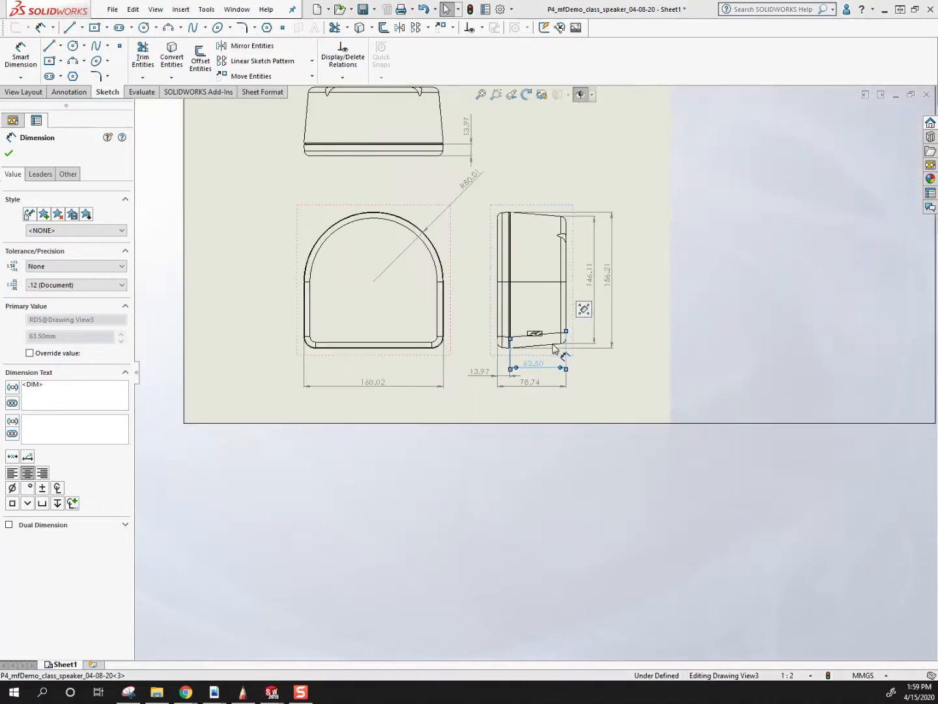
Raise the three depth dimensions closer beneath the right view and line up the front view's overall width dimension with the overall depth dimension.
scroll(299, 435, "down", 3)
left_click_drag(263, 434, 254, 436)
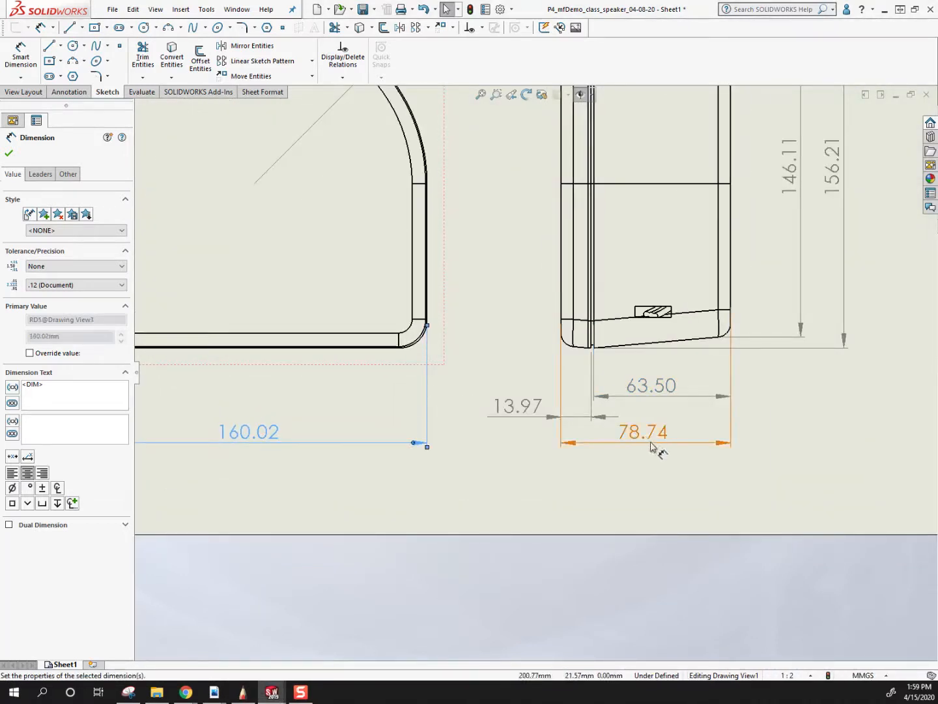
left_click_drag(663, 391, 660, 364)
left_click_drag(522, 404, 517, 377)
left_click_drag(615, 438, 645, 412)
left_click_drag(252, 440, 239, 409)
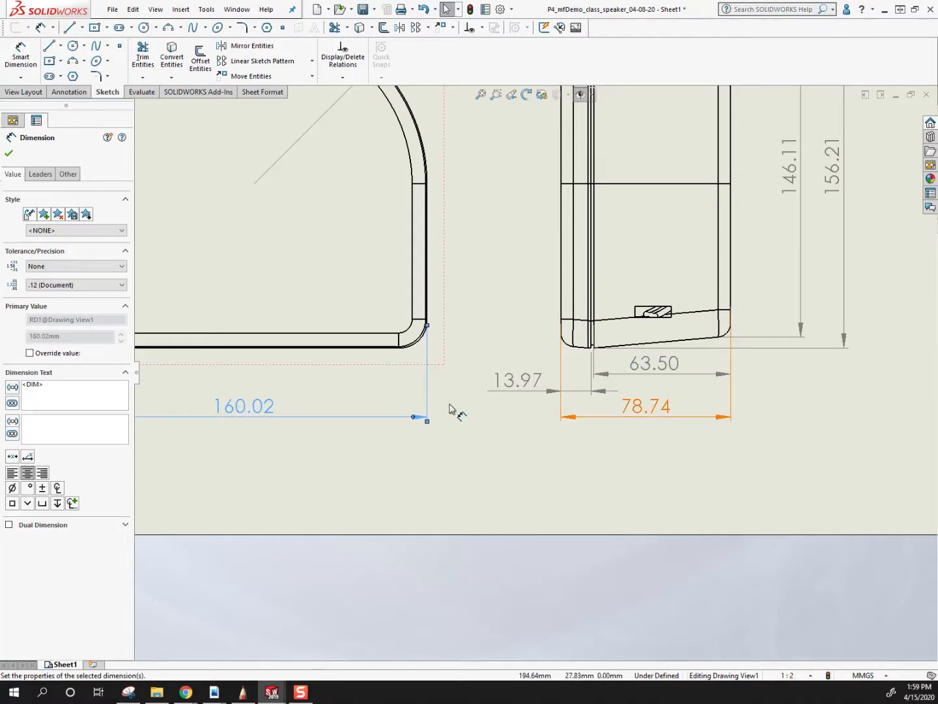
Shift the overall height dimension slightly outward from the right view and lower the front view's radius dimension to a shallower leader angle.
scroll(663, 390, "up", 4)
mouse_move(664, 271)
left_mouse_down()
mouse_move(652, 279)
mouse_move(683, 290)
left_mouse_up()
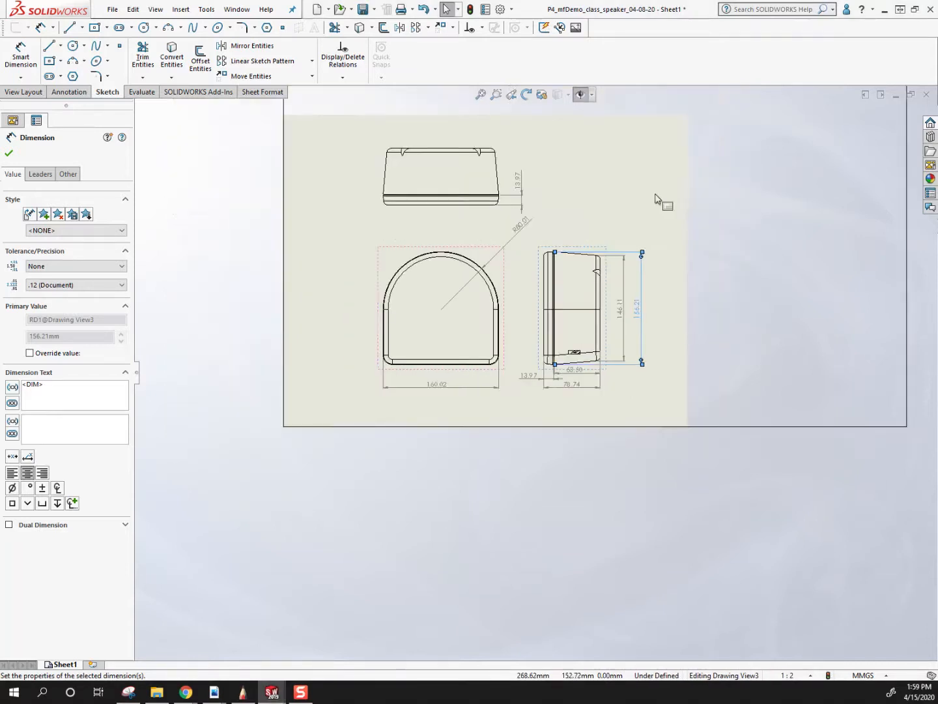
scroll(509, 253, "down", 5)
left_click_drag(430, 318, 449, 352)
left_click(444, 459)
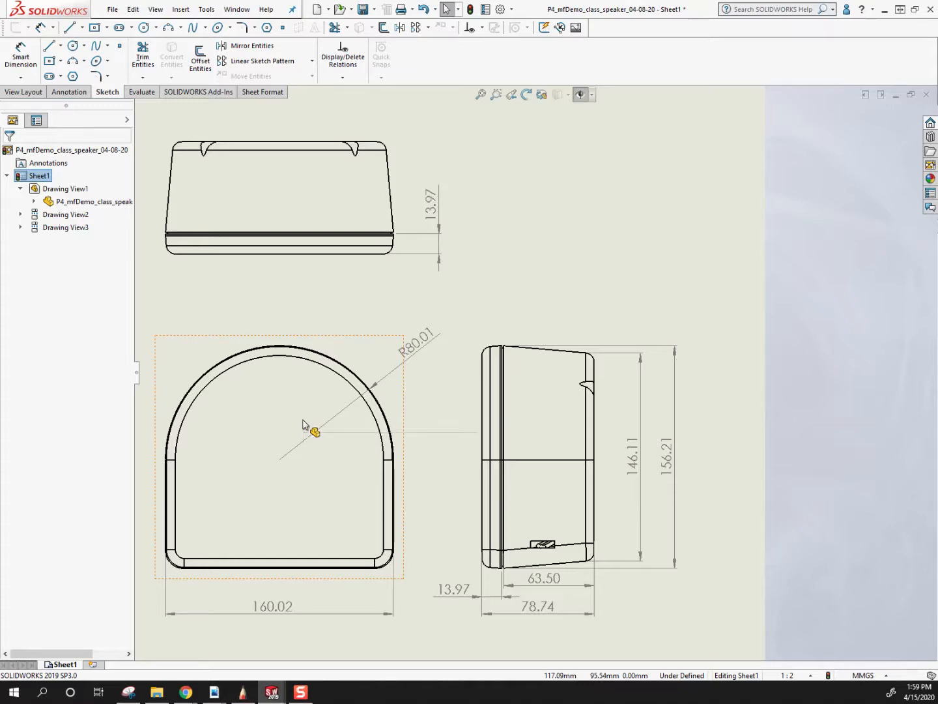
Set the drawing's unit system to IPS (inch, pound, second) in the document properties.
scroll(542, 408, "up", 5)
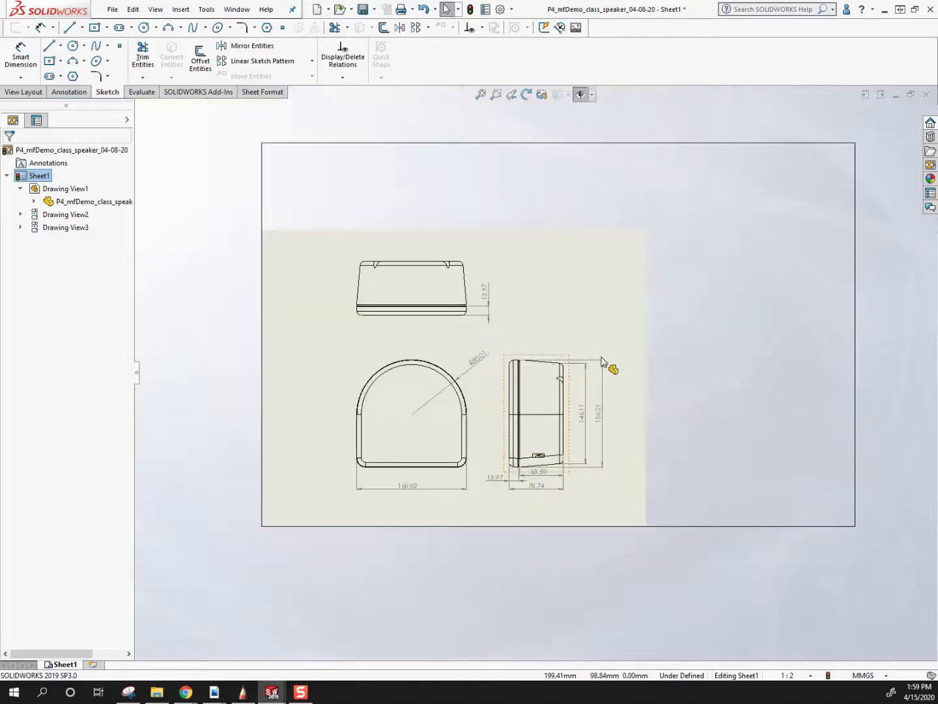
scroll(543, 412, "down", 3)
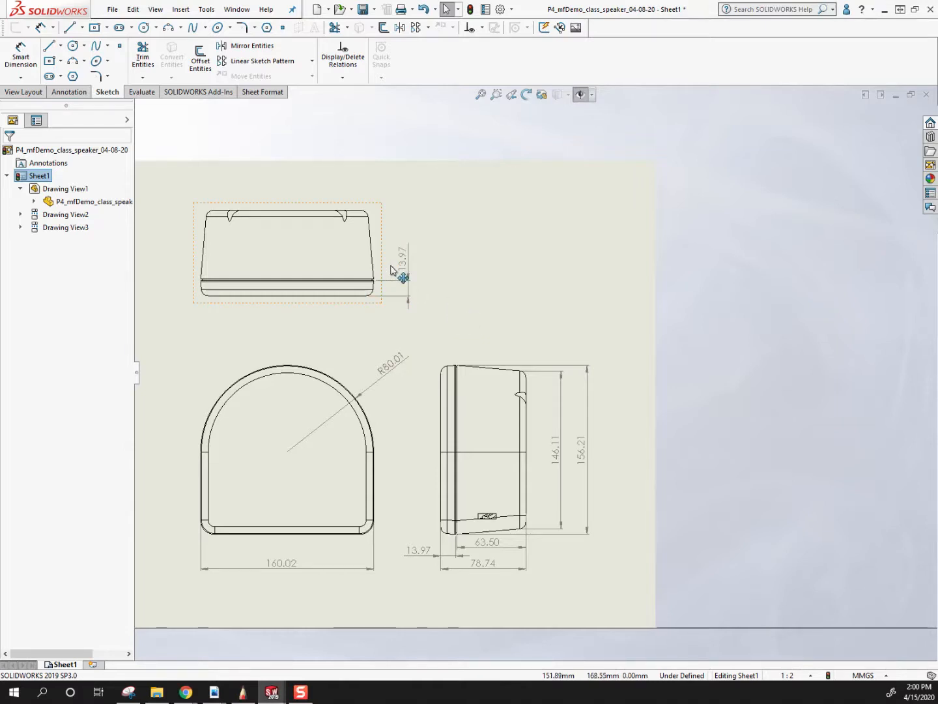
left_click(501, 9)
left_click_drag(360, 198, 776, 108)
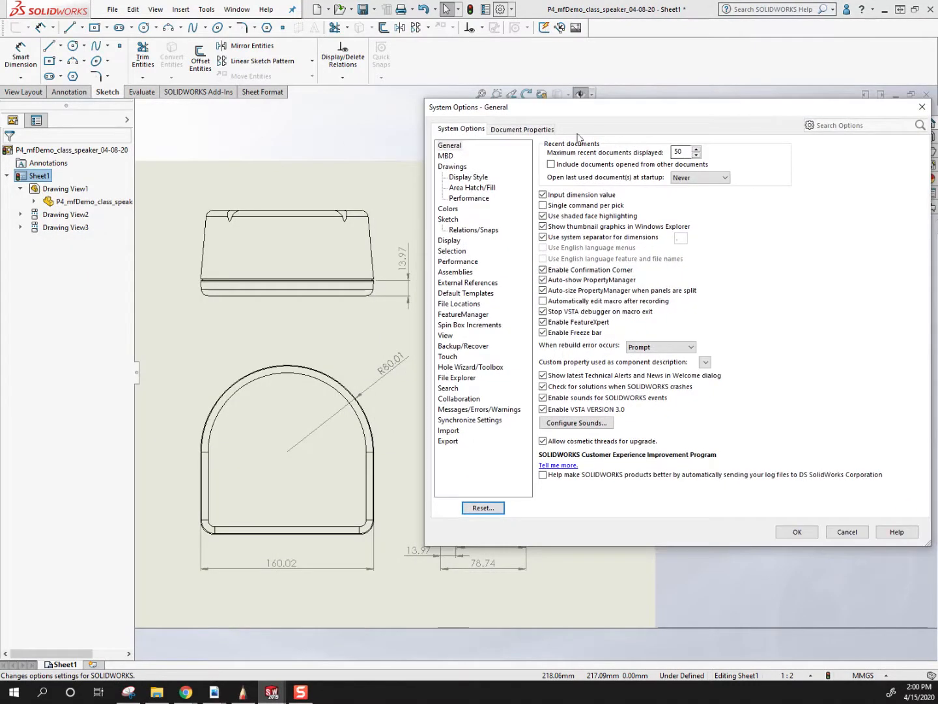
left_click(520, 130)
left_click(445, 273)
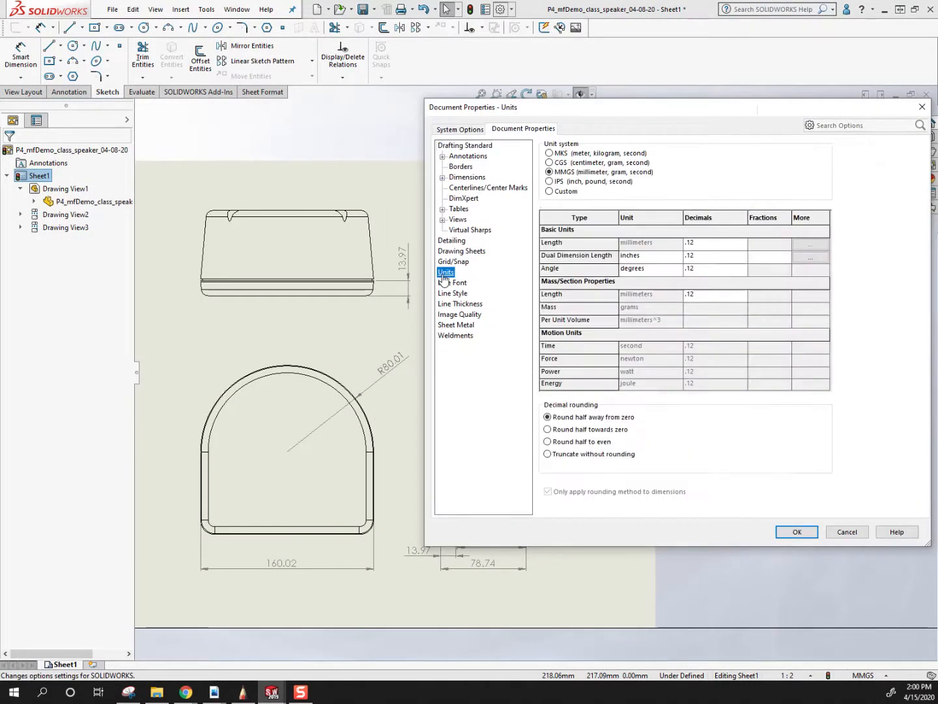
left_click(550, 182)
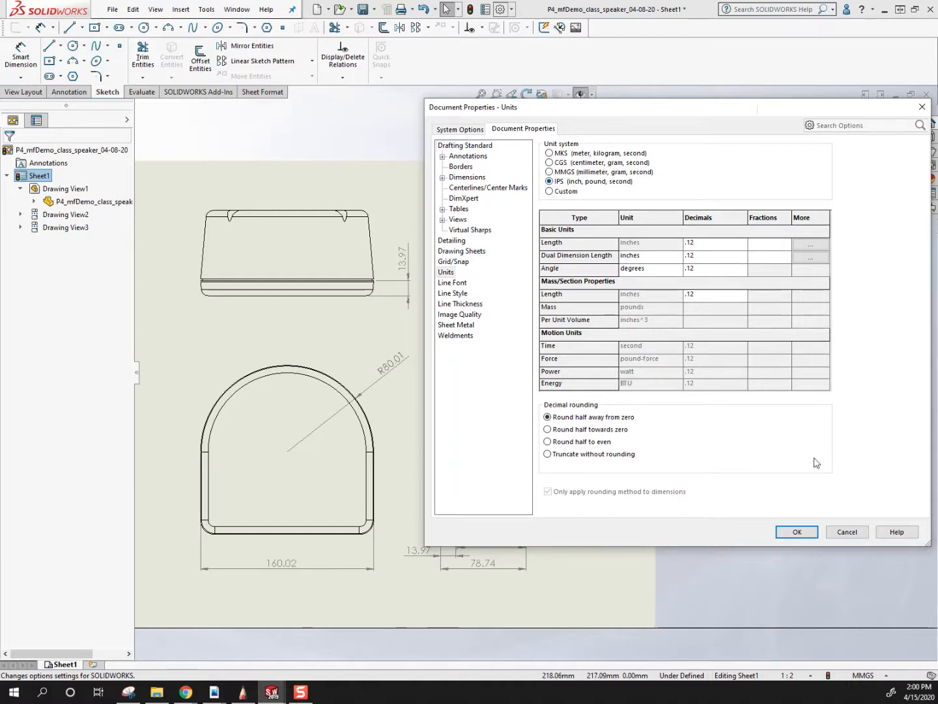
left_click(798, 531)
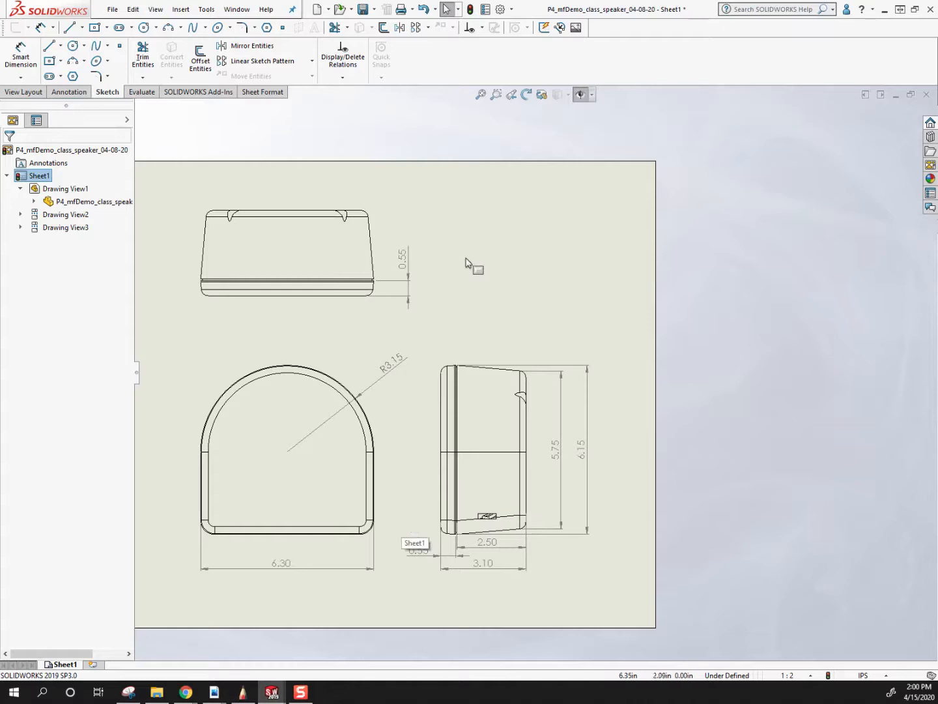
Set the text position of linear dimensions to Broken Leader, Horizontal Text in the document properties.
left_click(500, 10)
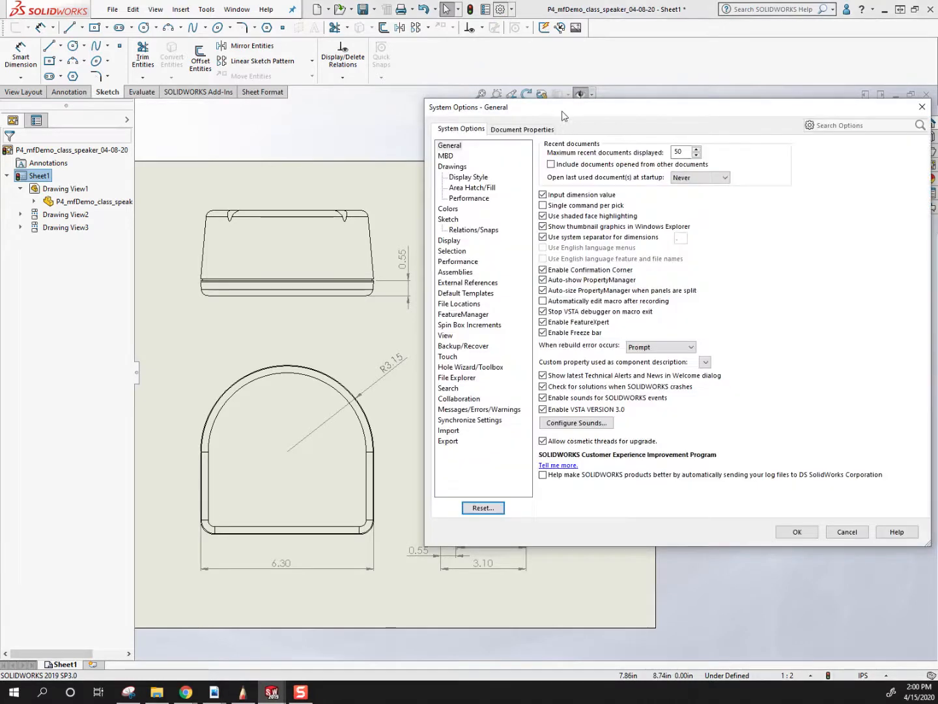
left_click_drag(565, 116, 617, 63)
left_click(580, 76)
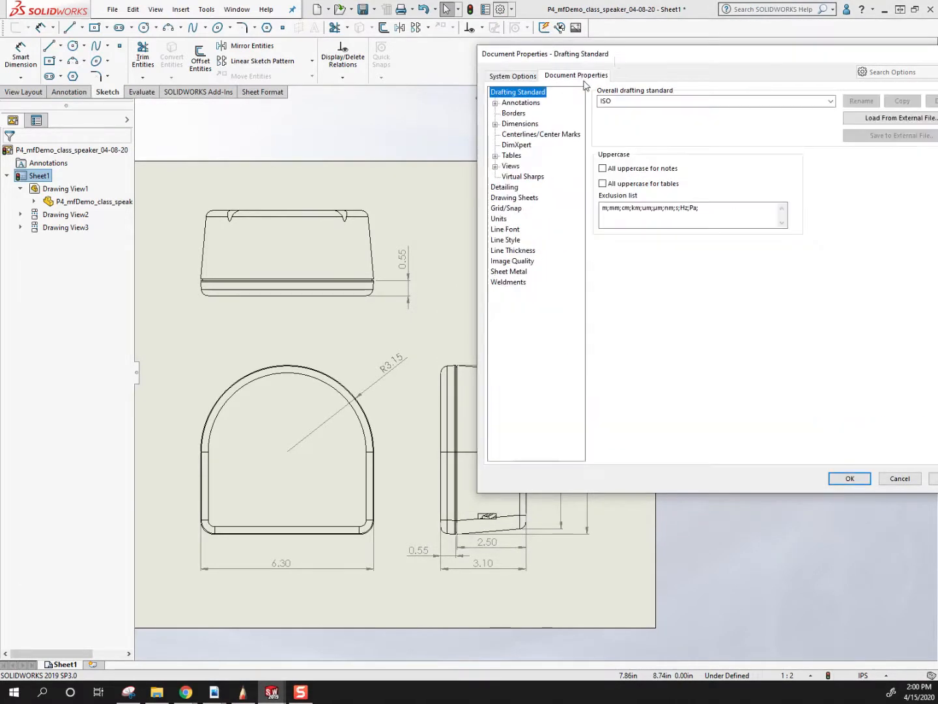
mouse_move(623, 58)
left_mouse_down()
mouse_move(745, 322)
mouse_move(768, 194)
left_mouse_up()
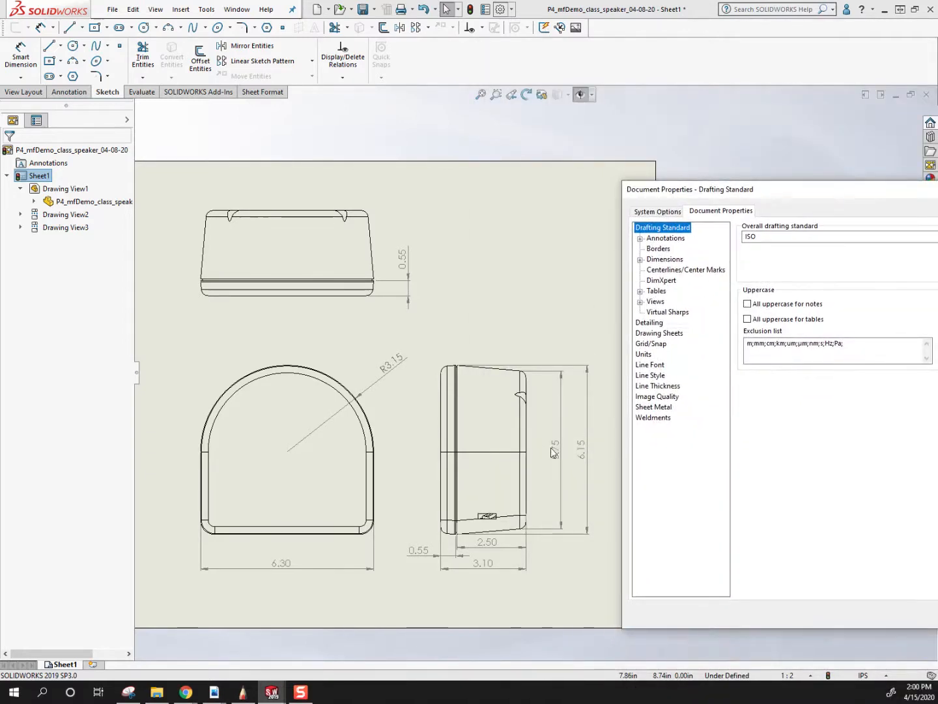
left_click_drag(774, 195, 596, 100)
left_click(462, 163)
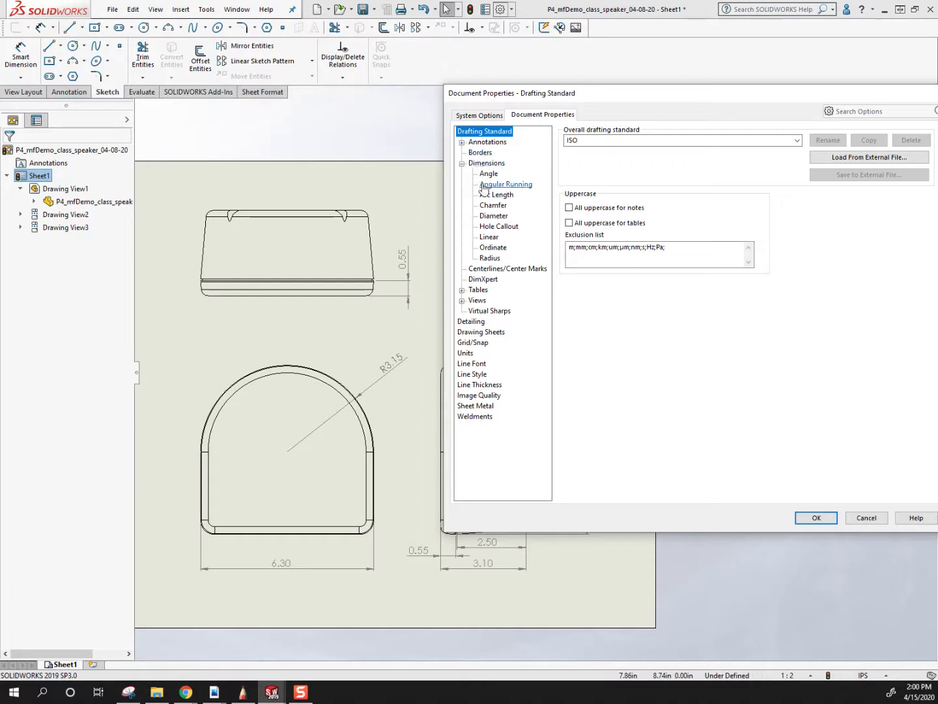
left_click(491, 239)
left_click_drag(657, 99, 801, 133)
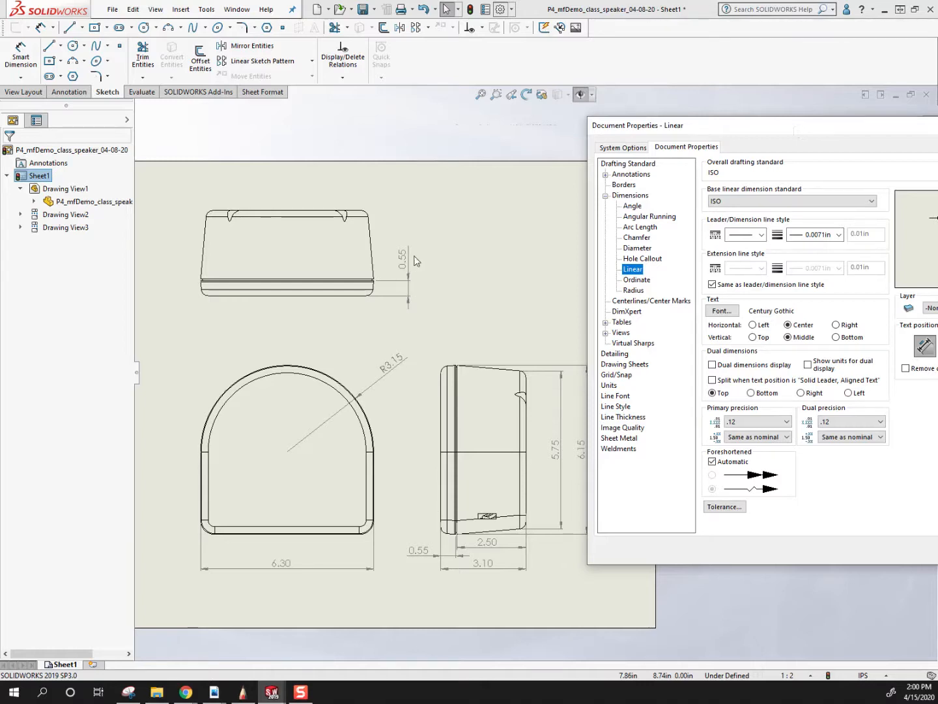
left_click_drag(803, 135, 529, 120)
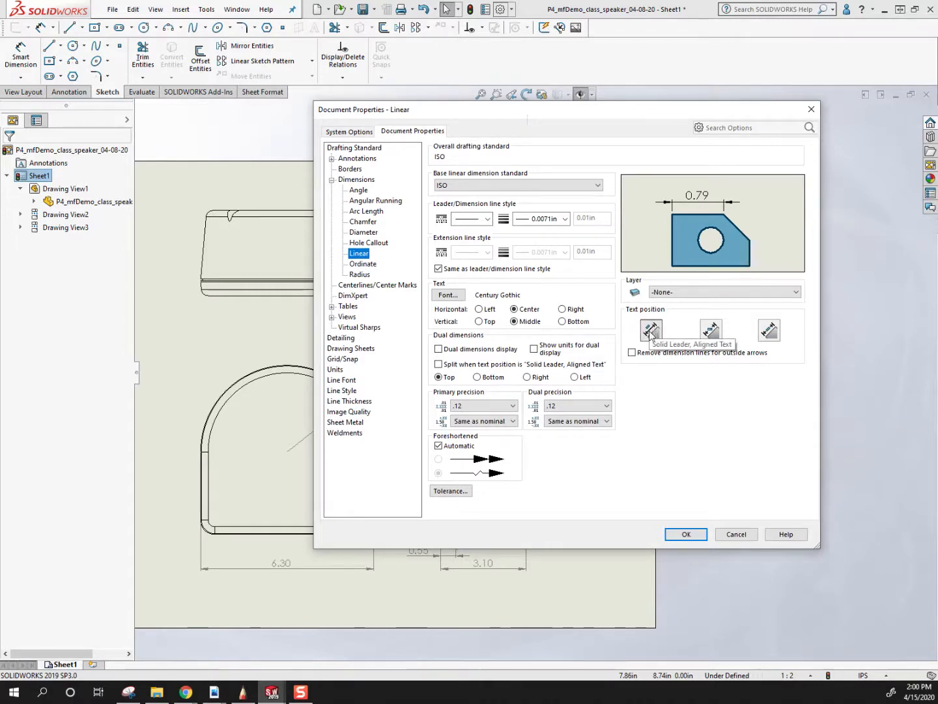
left_click_drag(601, 114, 277, 130)
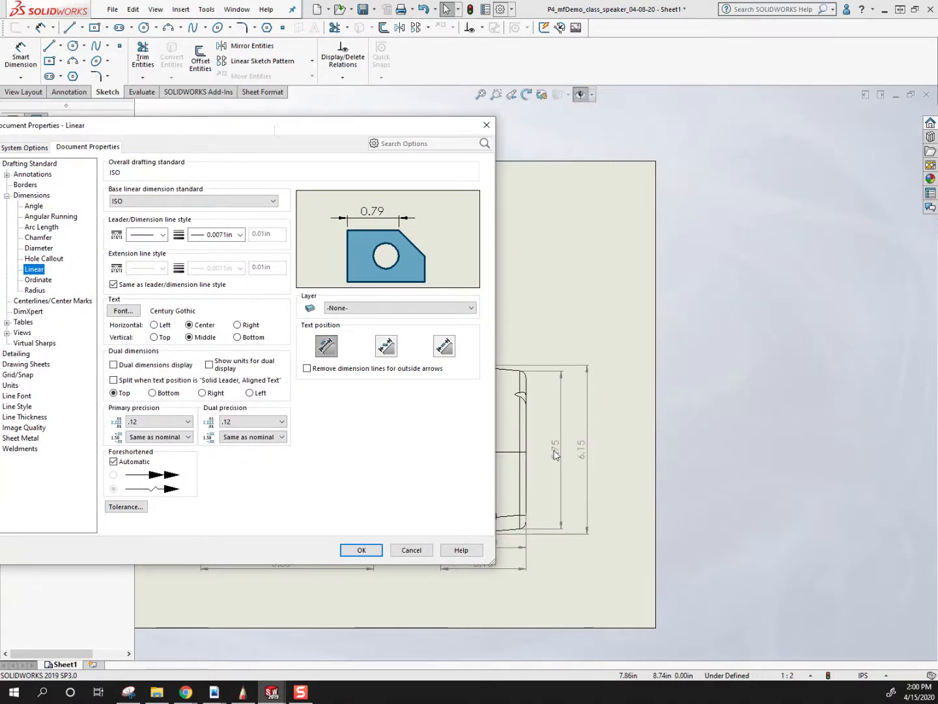
left_click(388, 350)
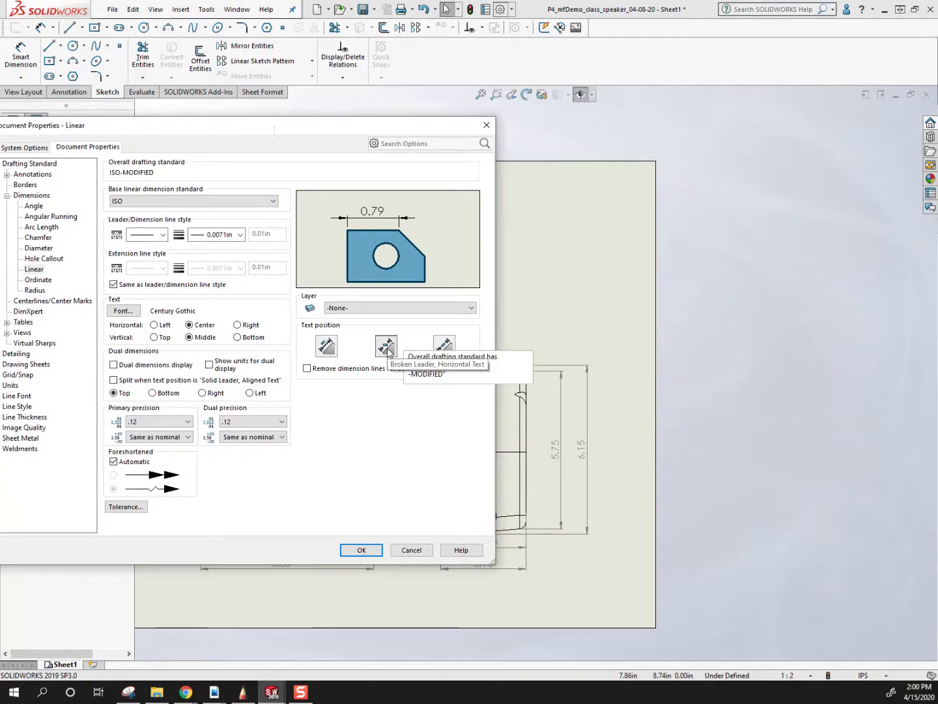
left_click(369, 549)
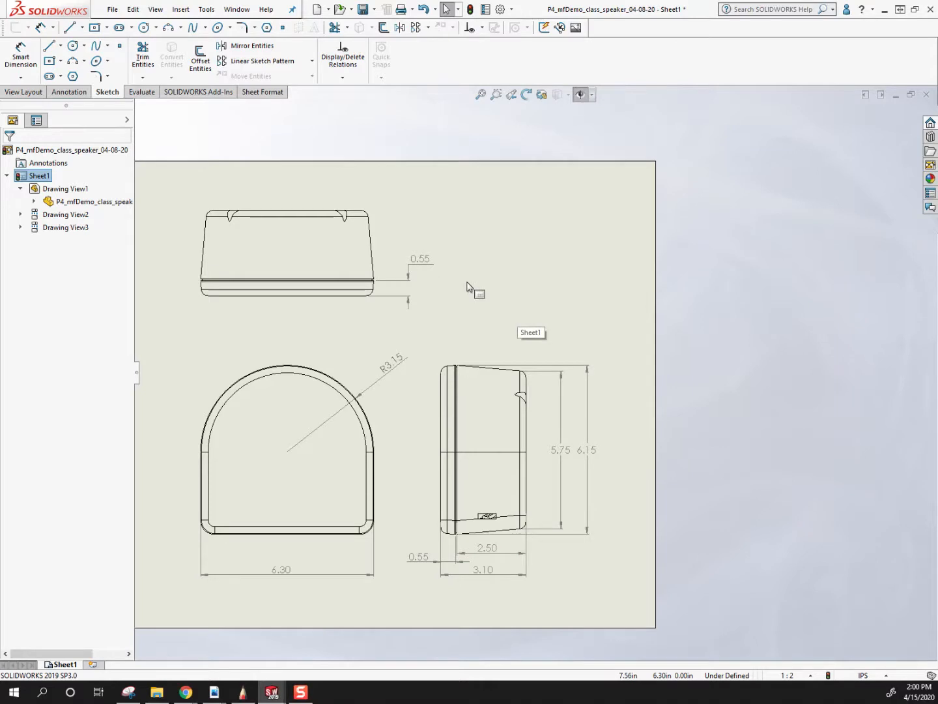
Try the Shaded With Edges, Hidden Lines Visible and Wireframe styles on the front view, and return it to Hidden Lines Removed.
scroll(482, 307, "up", 2)
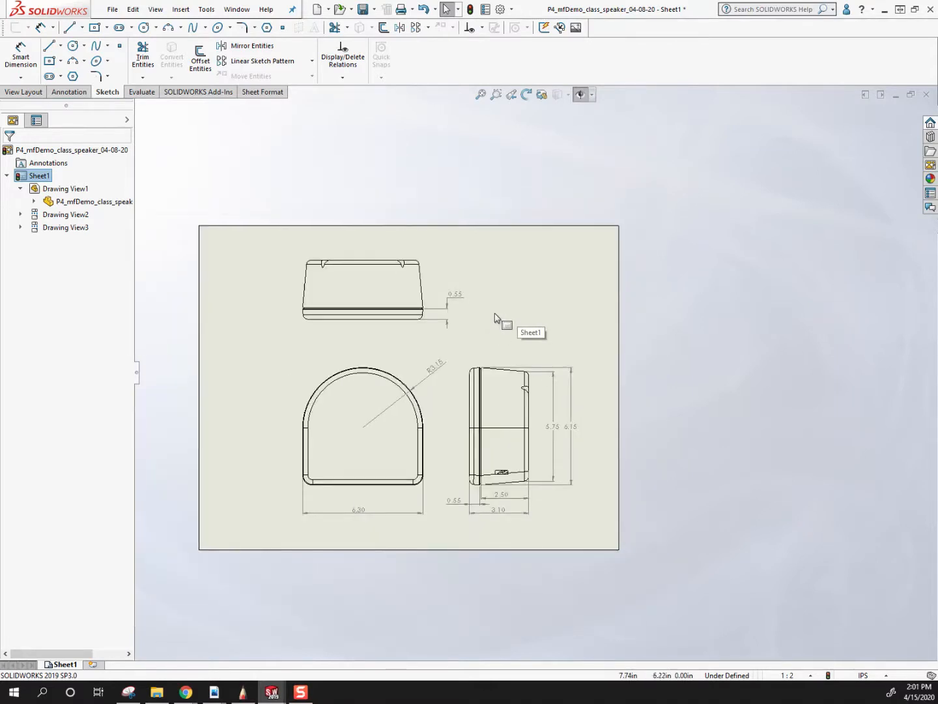
scroll(443, 330, "down", 3)
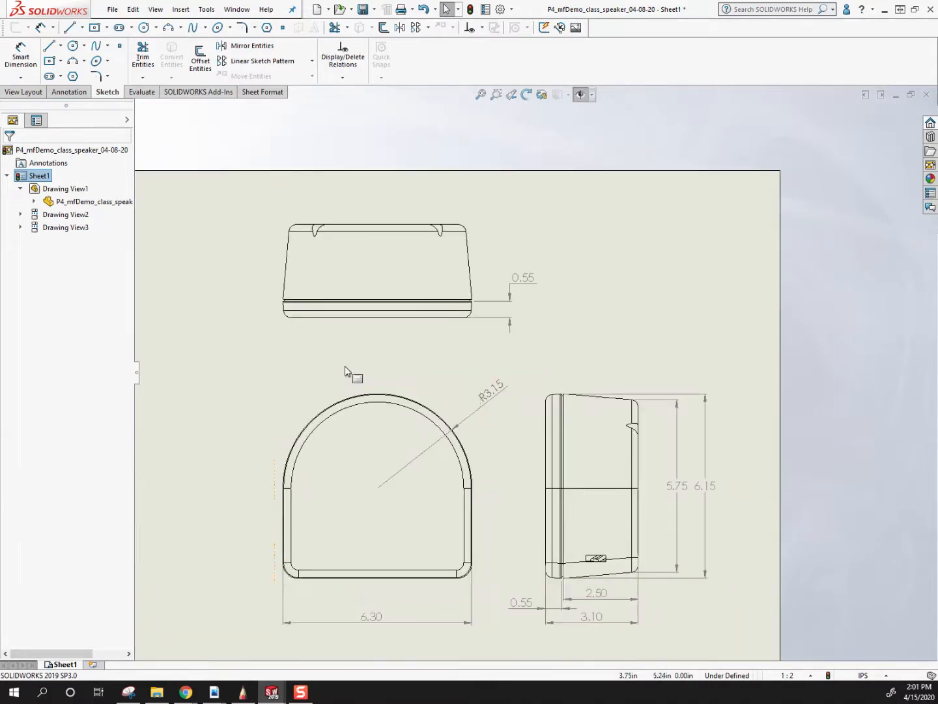
left_click(302, 390)
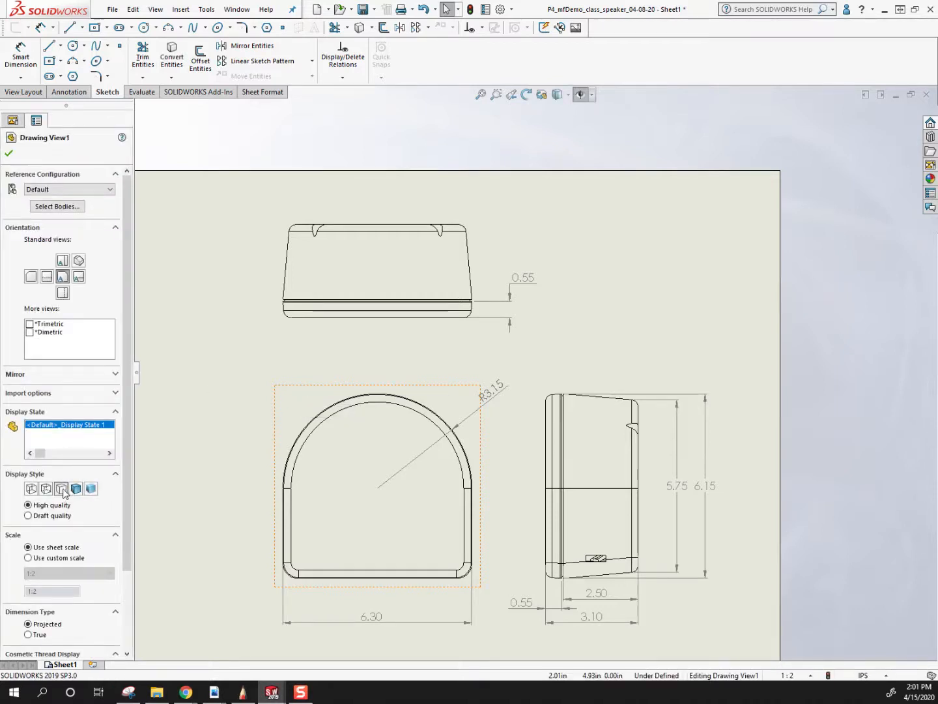
left_click(76, 490)
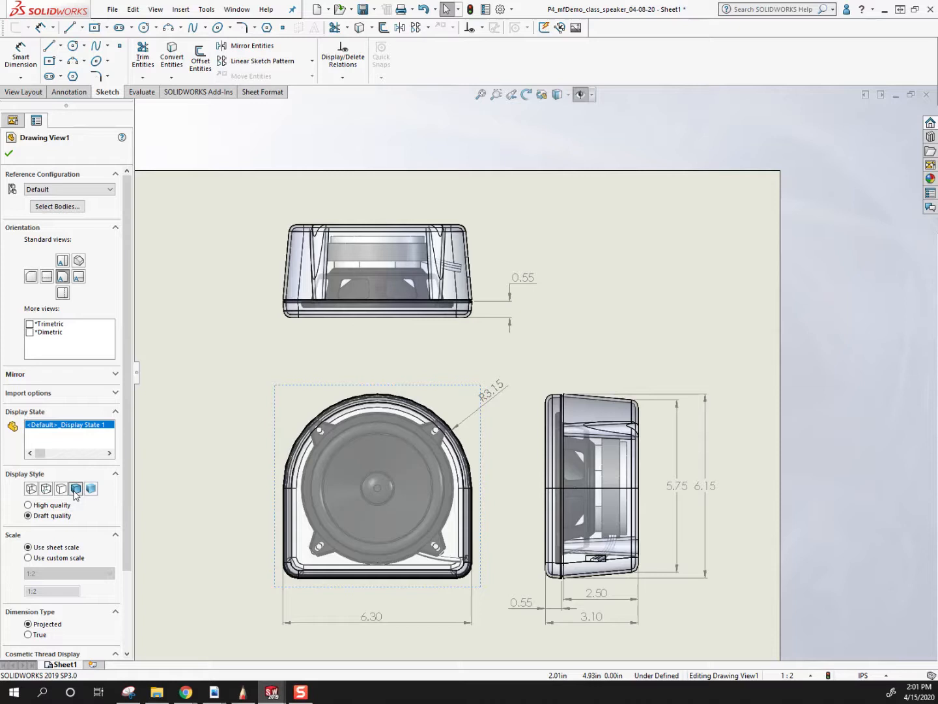
left_click(47, 489)
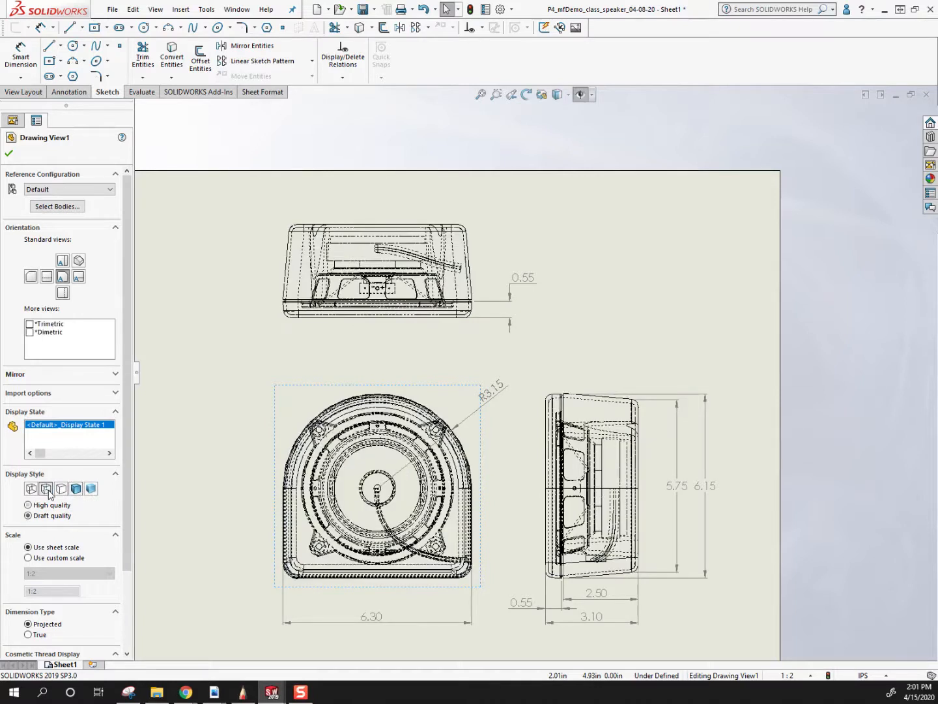
left_click(31, 490)
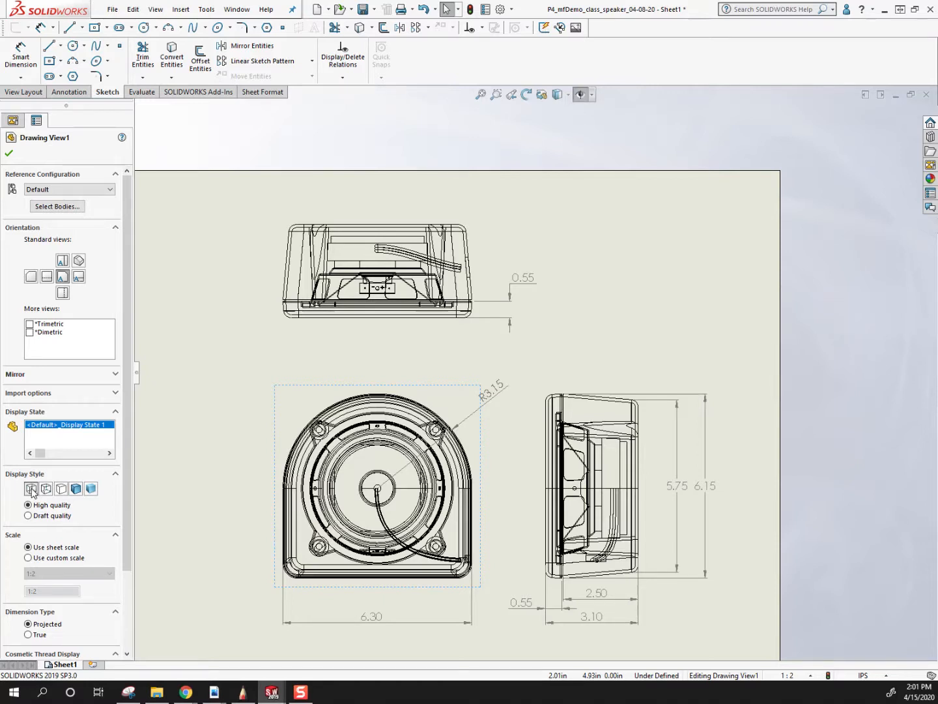
left_click(61, 490)
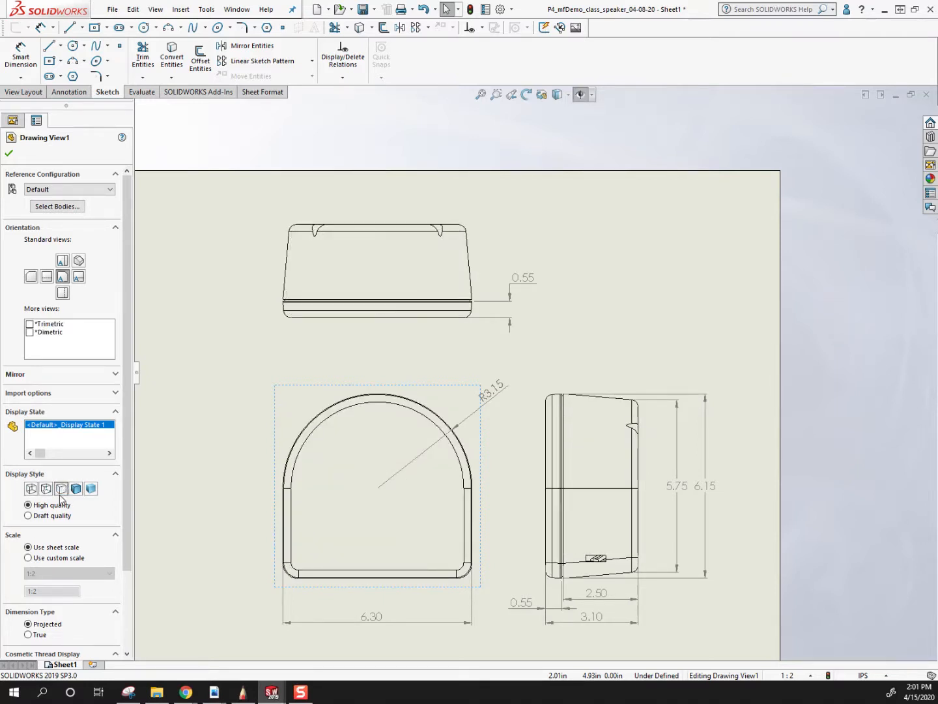
Compare all five display styles on the front view, including plain Shaded, and leave it in Shaded With Edges.
left_click(77, 490)
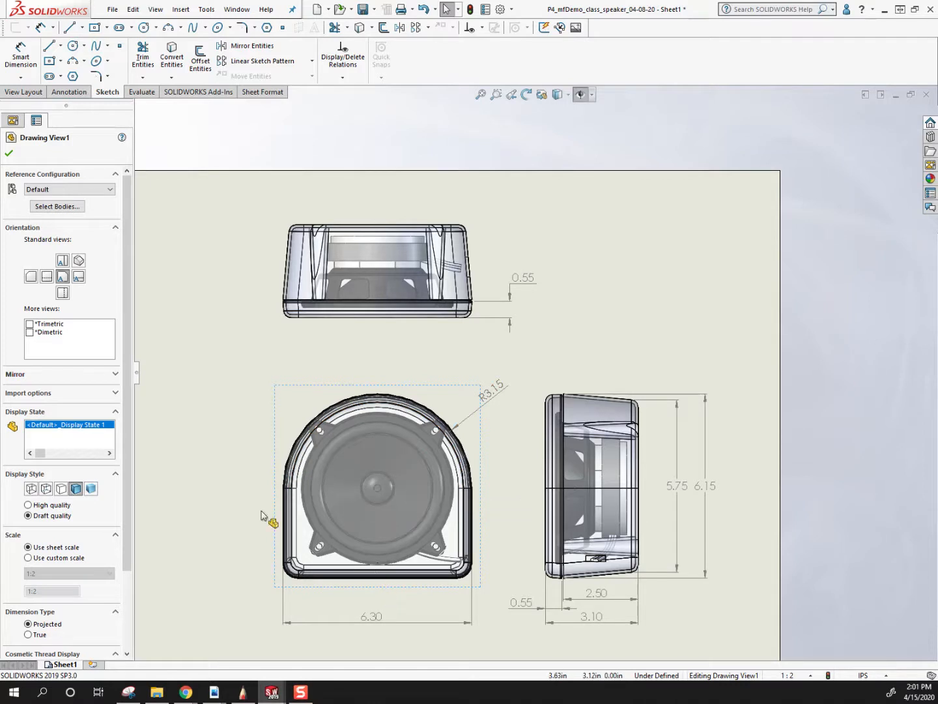
left_click(62, 489)
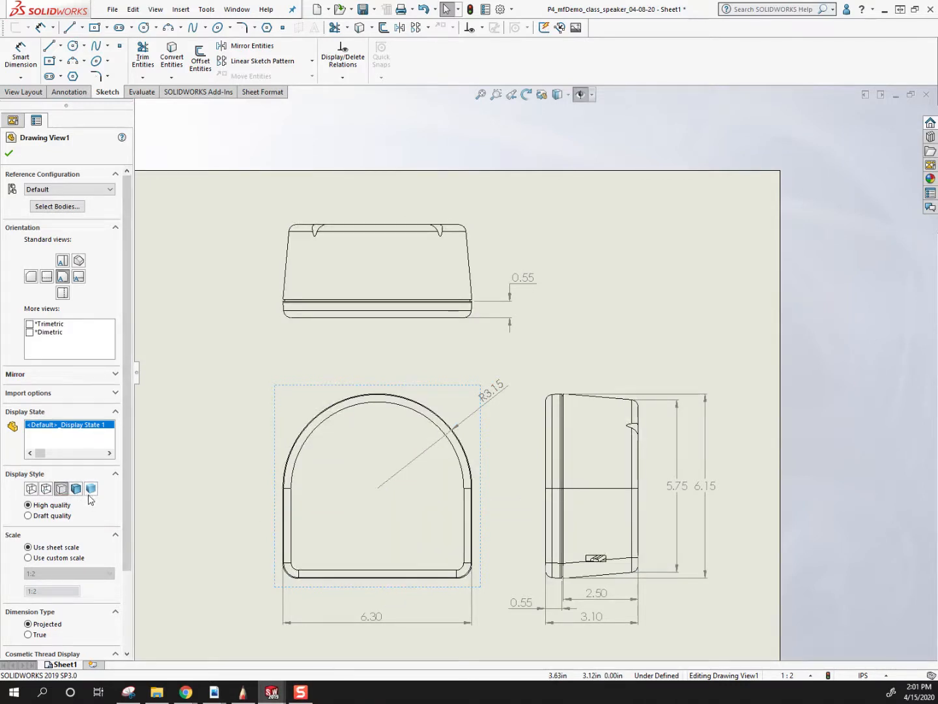
left_click(90, 489)
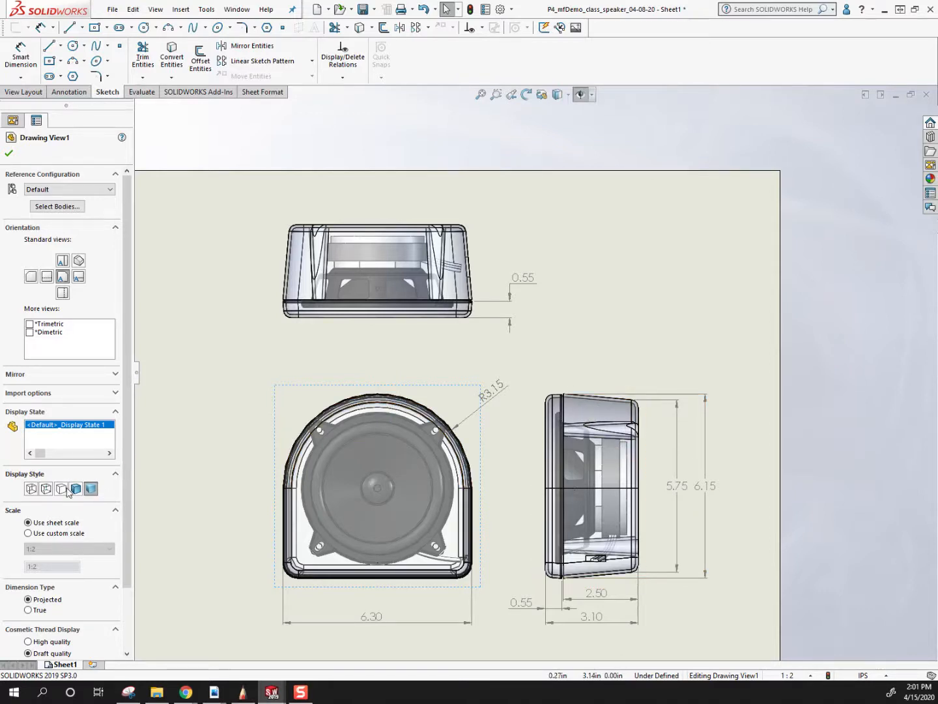
left_click(32, 490)
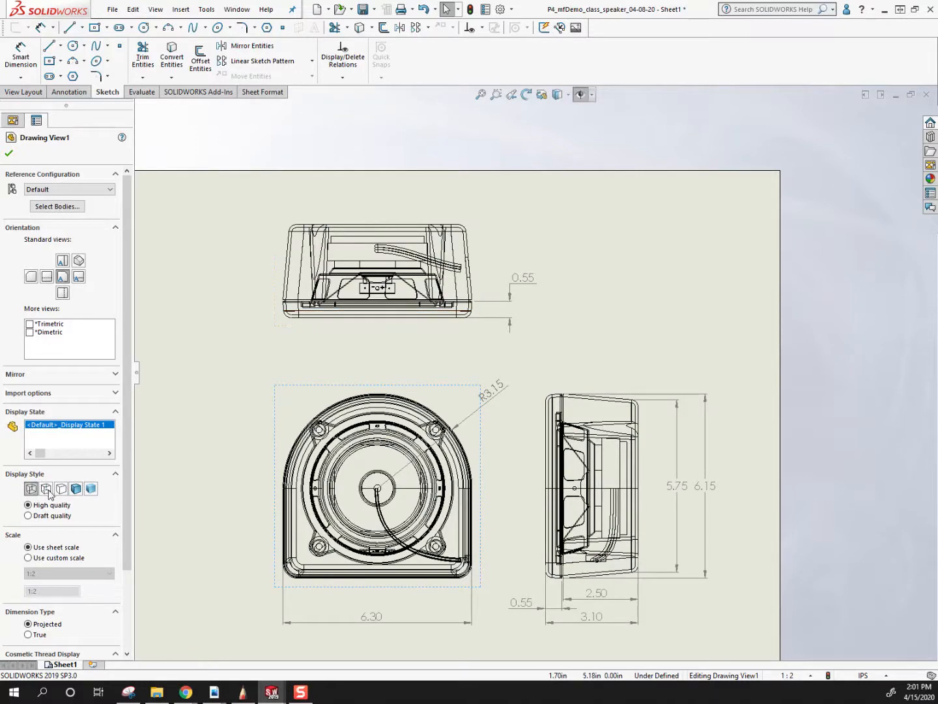
left_click(48, 490)
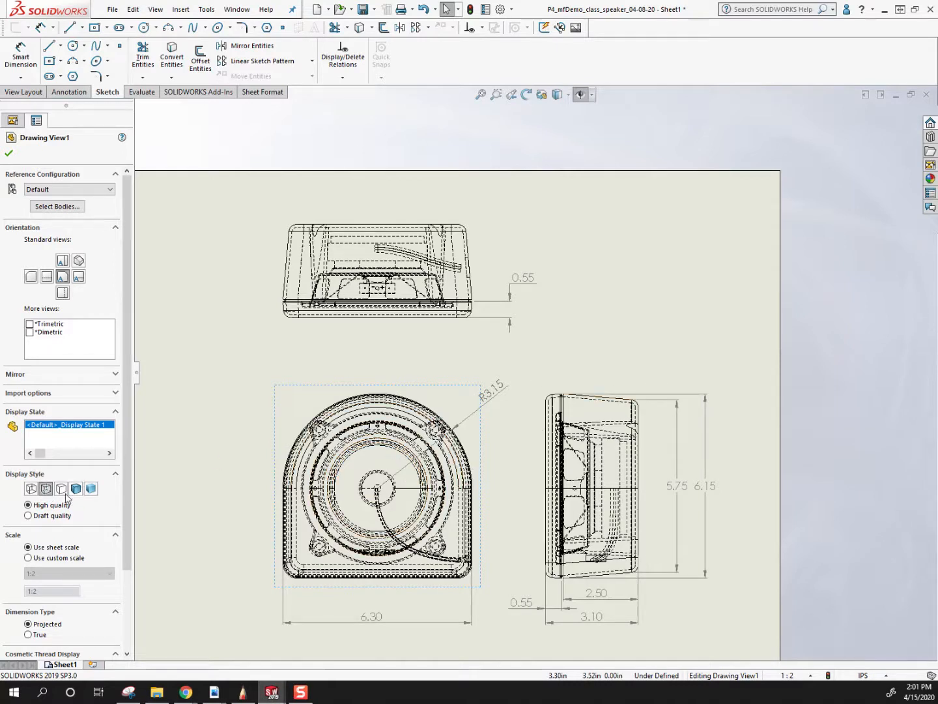
left_click(61, 489)
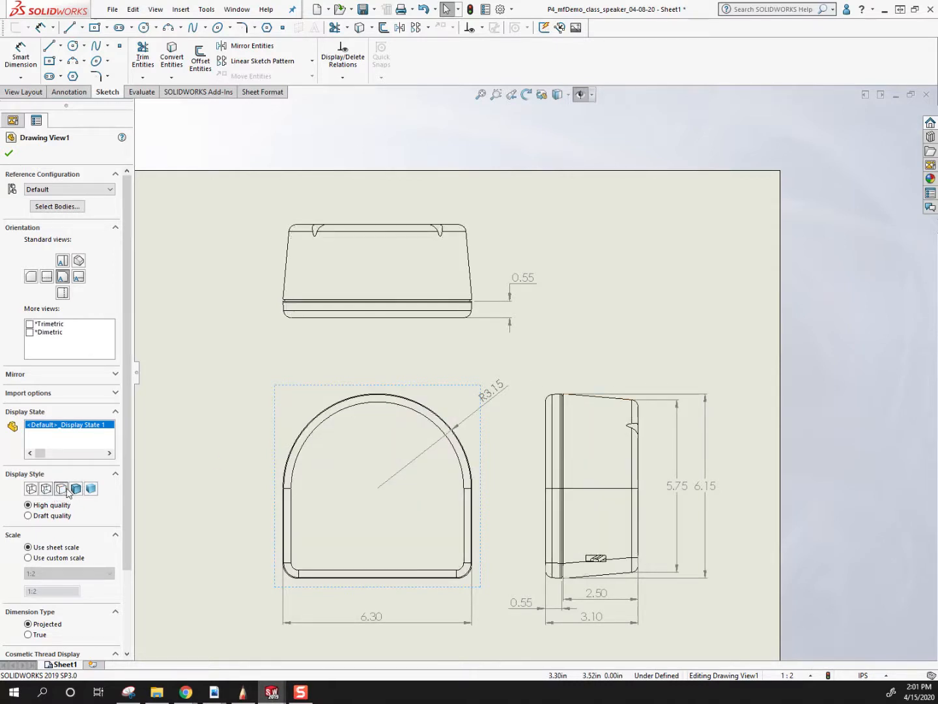
left_click(82, 493)
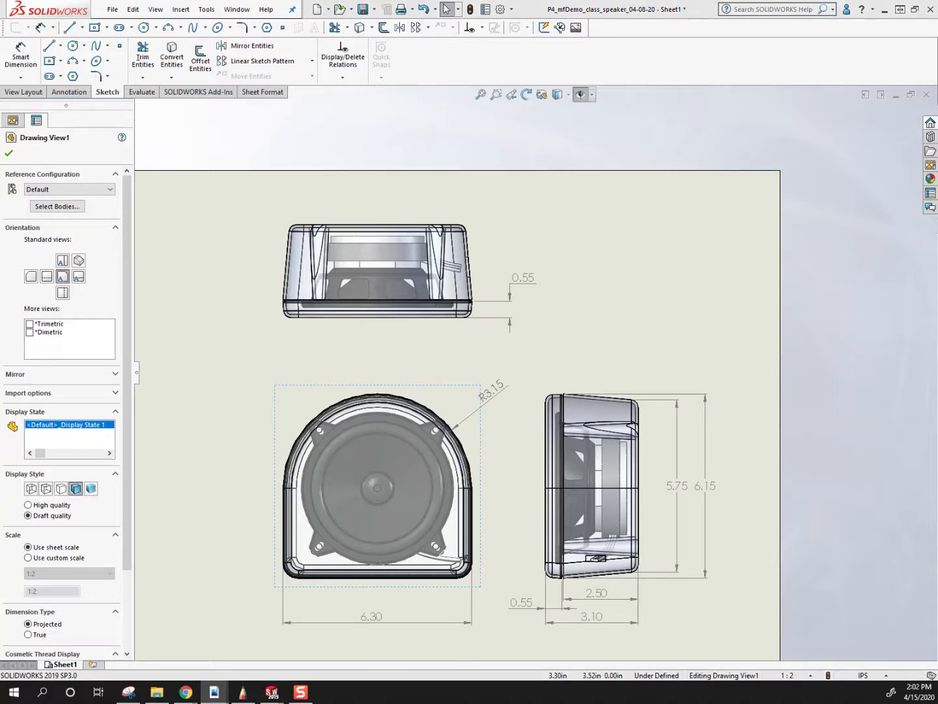
Switch to explode.pdf in Adobe Acrobat and review the drawing-file instructions on views, dimensions, sketch points and document properties.
left_click(215, 692)
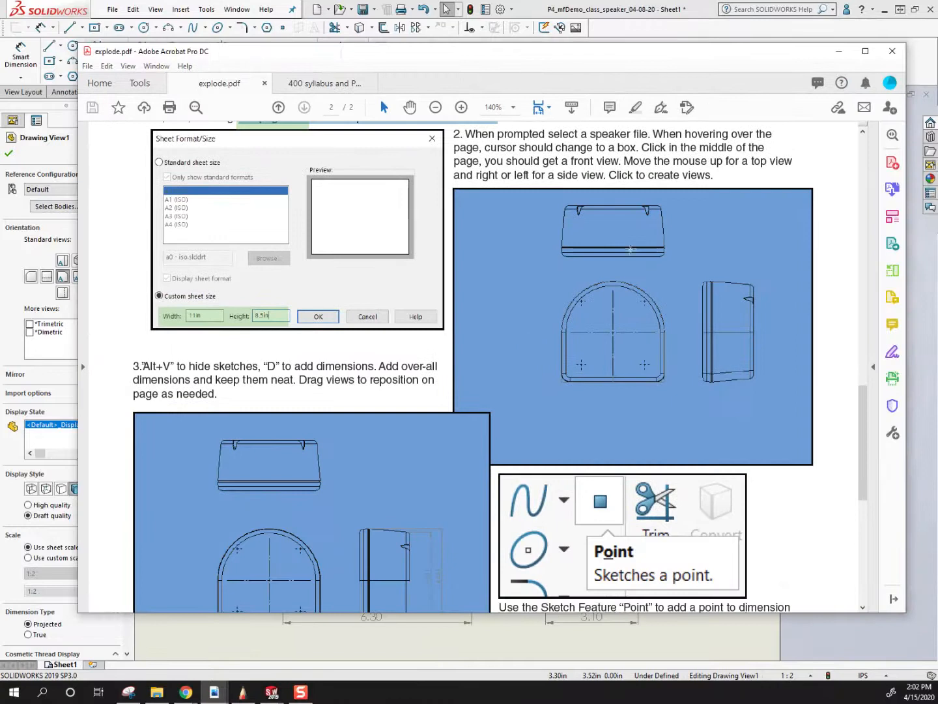
scroll(527, 343, "down", 10)
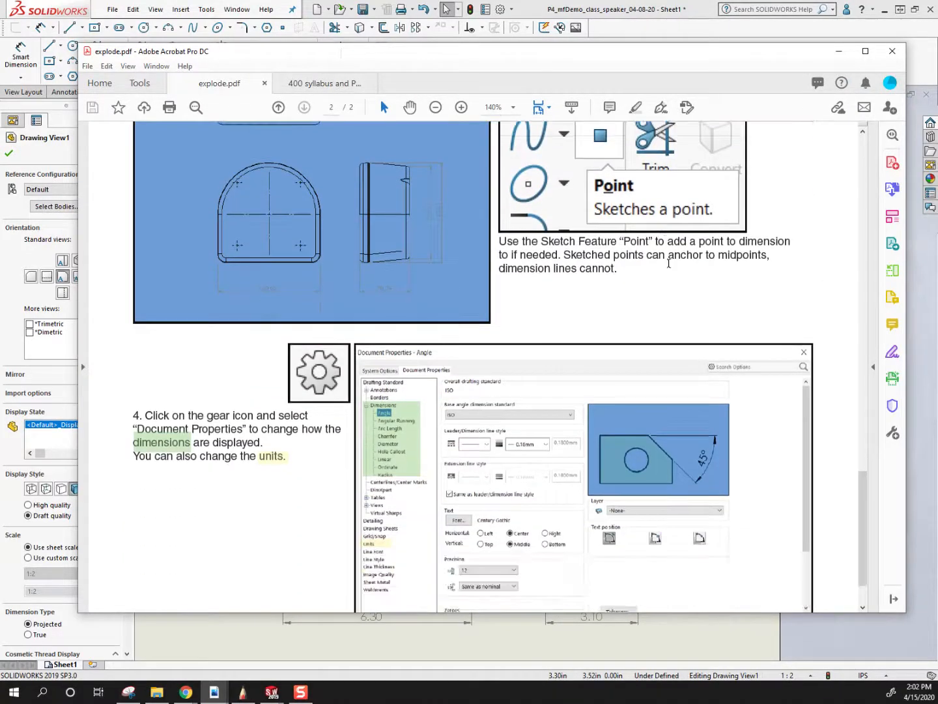
scroll(595, 183, "up", 2)
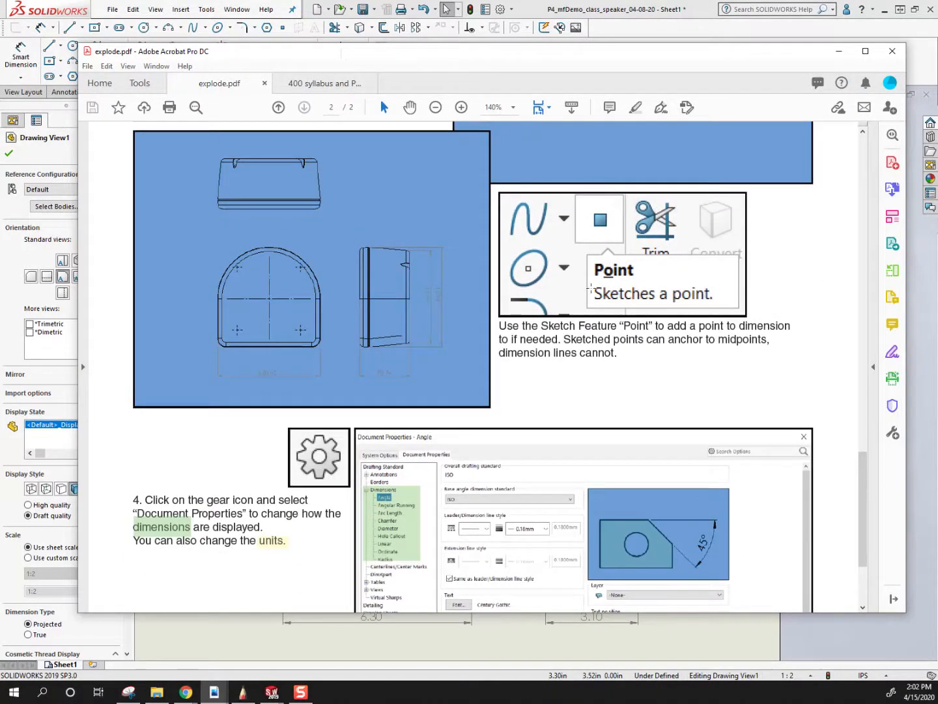
scroll(595, 277, "down", 4)
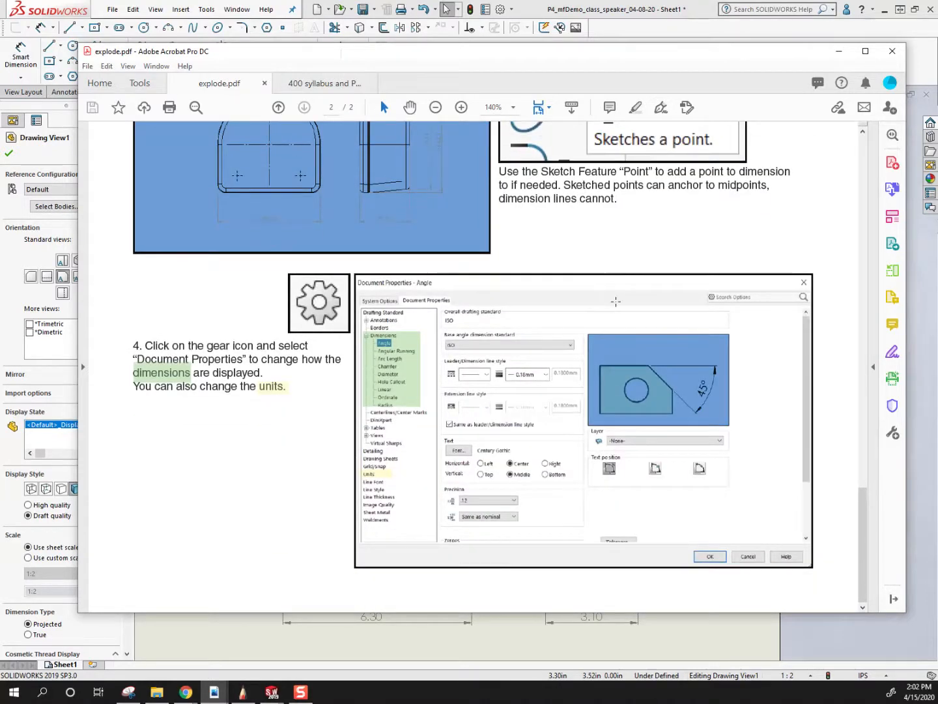
scroll(604, 289, "up", 14)
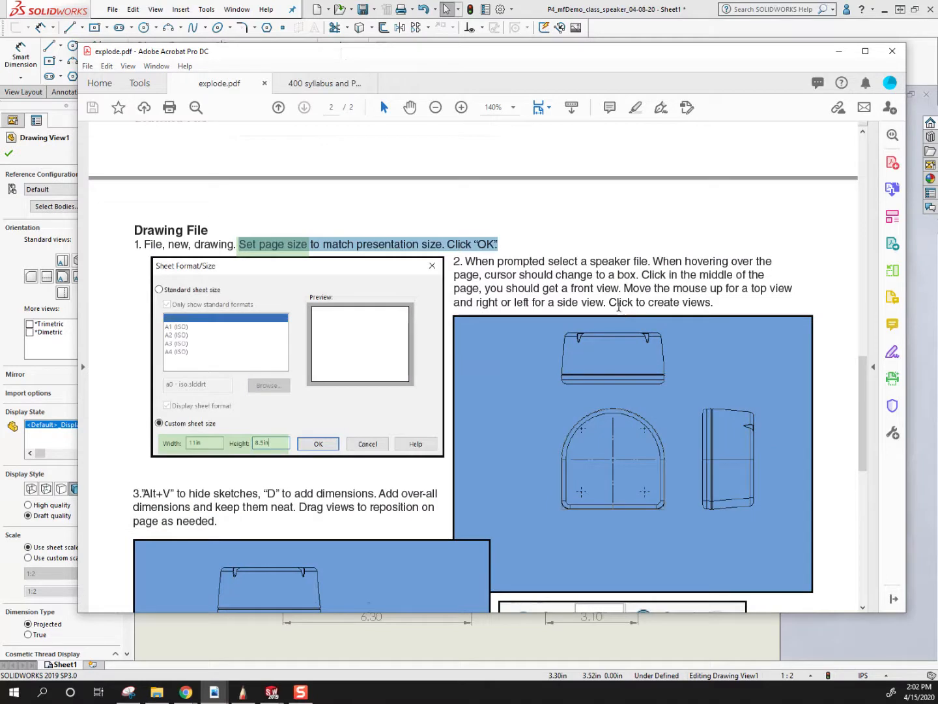
scroll(476, 290, "down", 8)
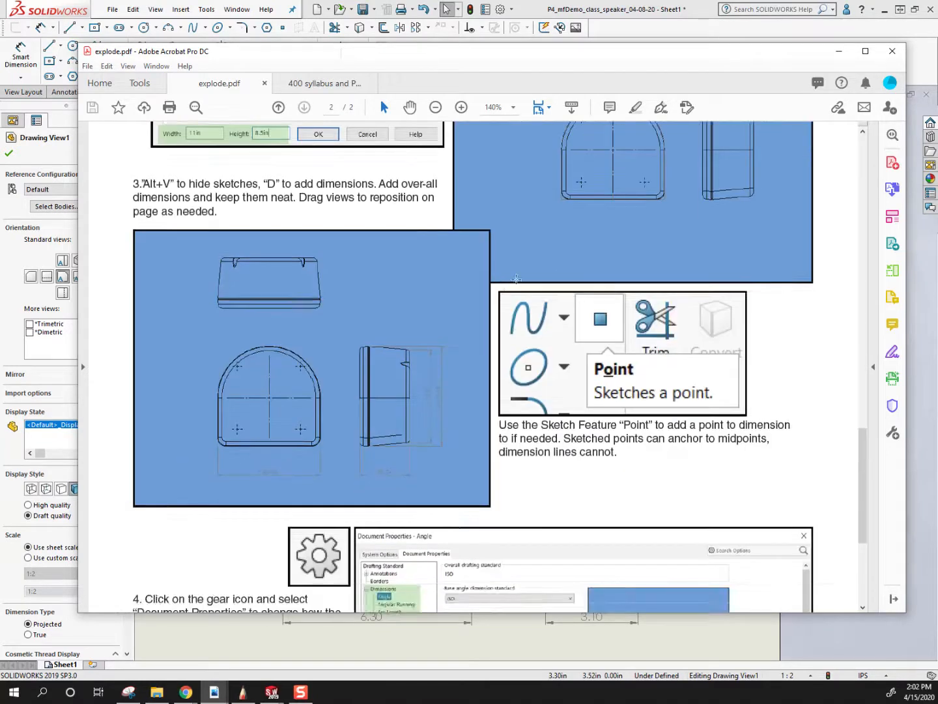
left_click(839, 50)
Inspect the shaded front view up close and set its display style to Hidden Lines Removed.
left_click(597, 323)
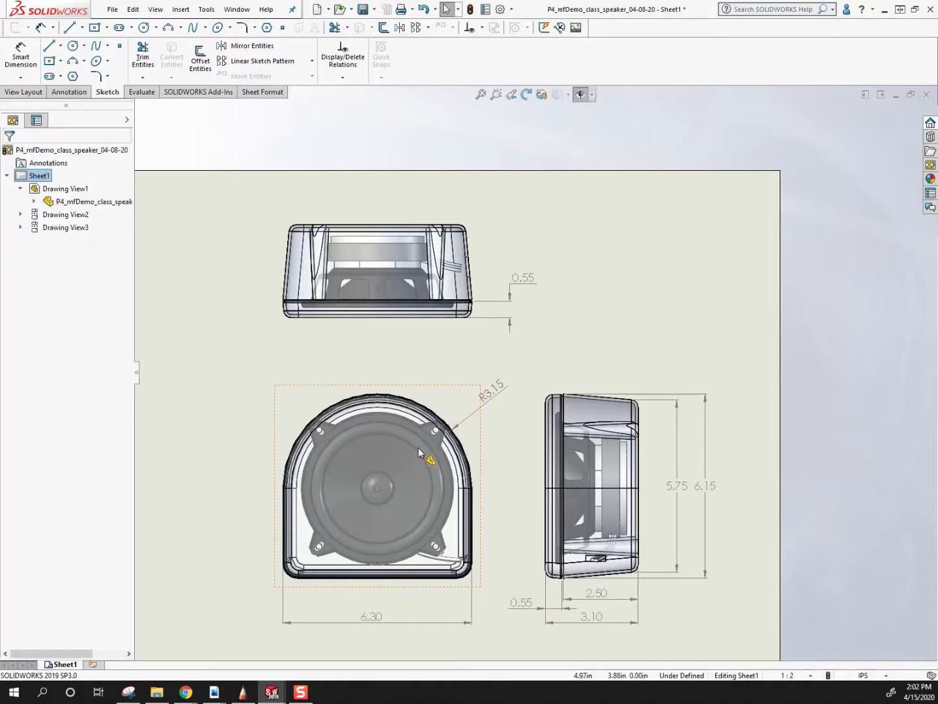
scroll(420, 449, "down", 2)
scroll(452, 562, "up", 1)
scroll(405, 576, "down", 3)
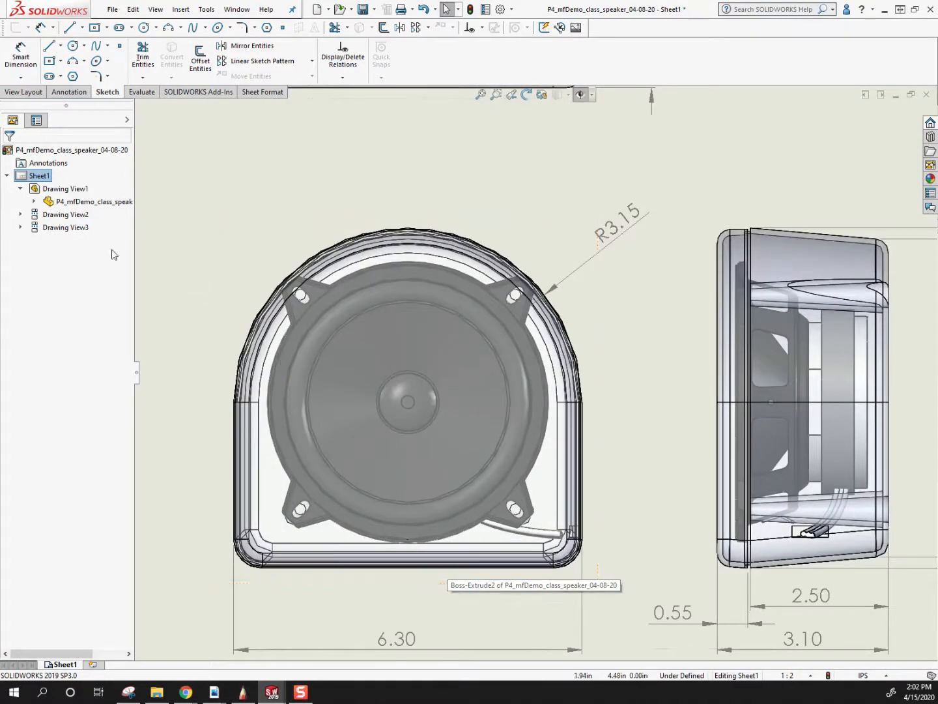
left_click(405, 266)
key("f")
left_click(61, 489)
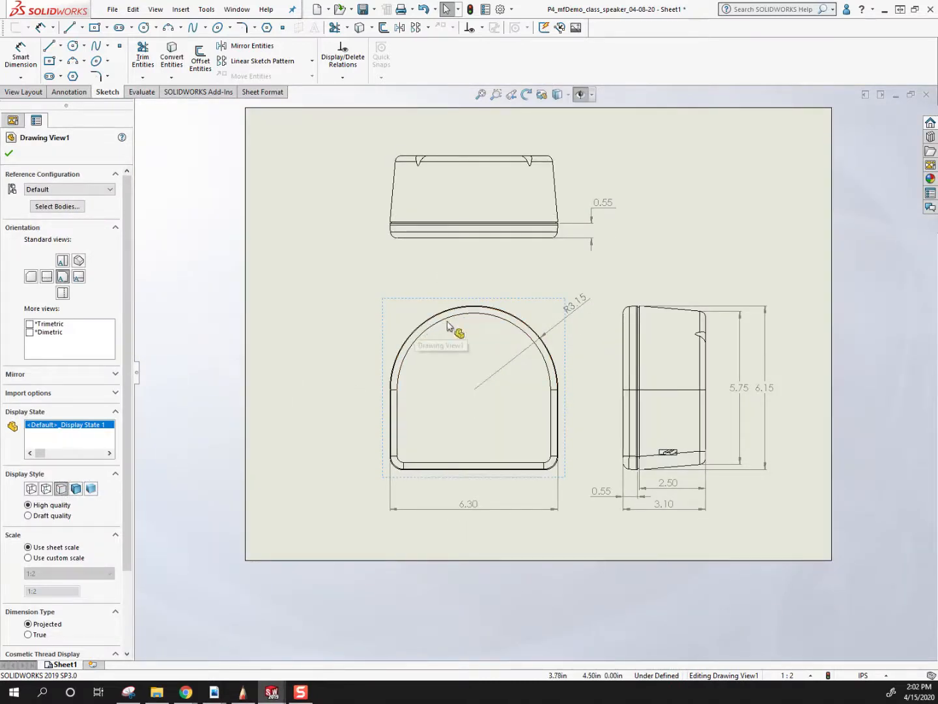
Select the front, top and right views in turn to check their view properties.
left_click(322, 361)
left_click(414, 297)
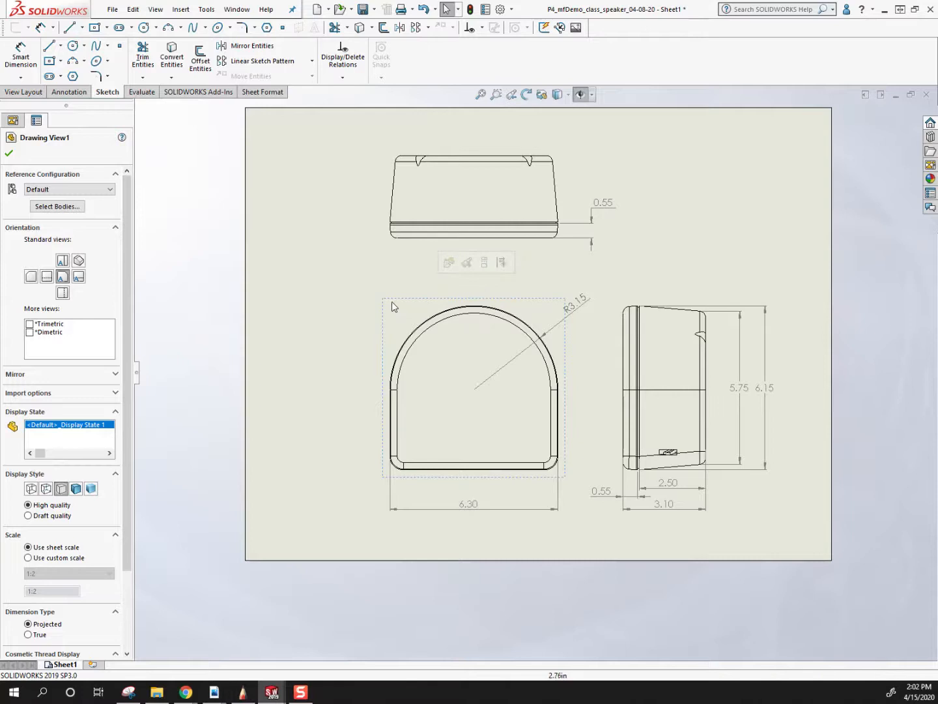
left_click(496, 203)
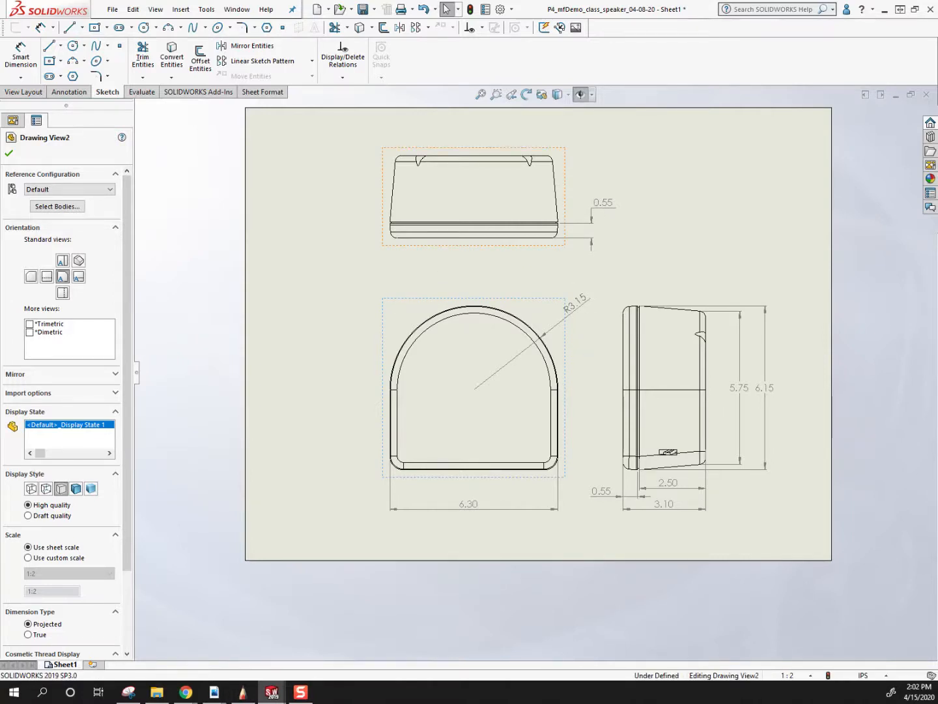
left_click(681, 306)
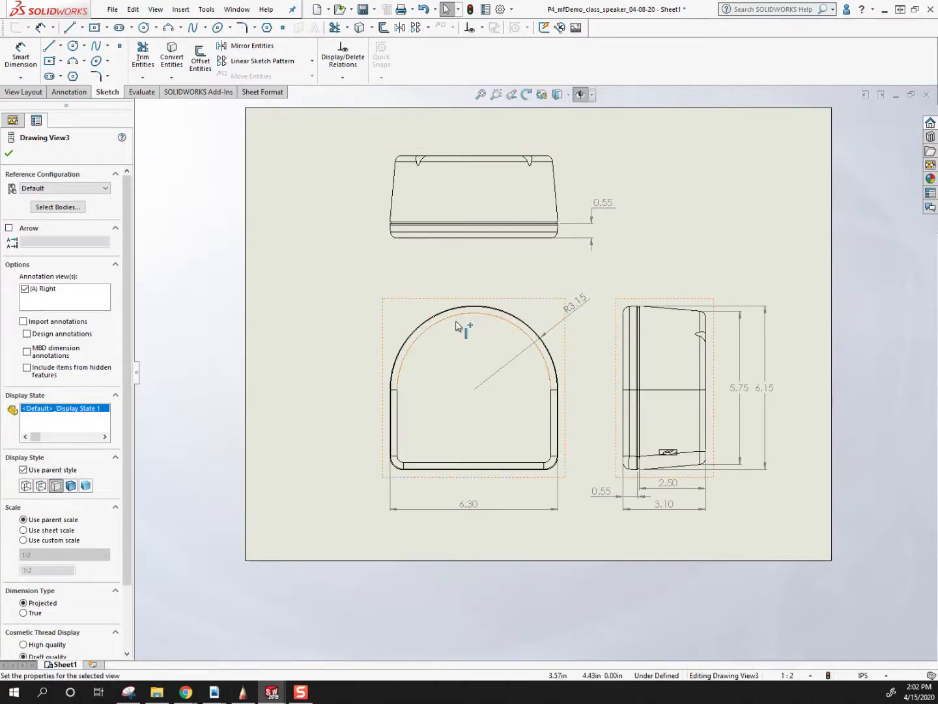
Set only the top view's display style to Shaded With Edges, independent of its parent view.
left_click(580, 169)
left_click(566, 178)
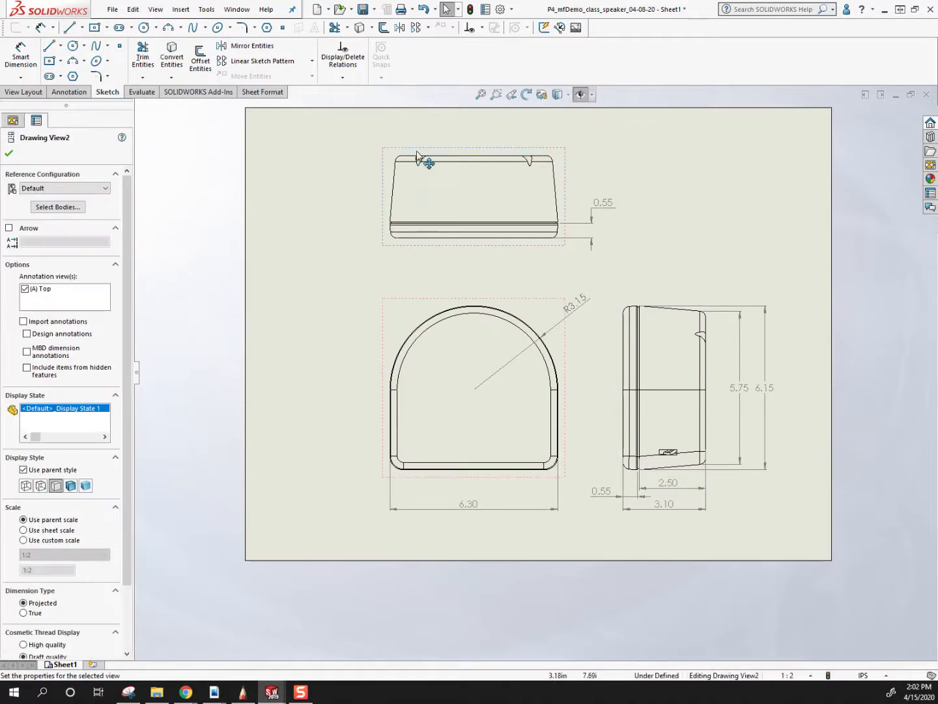
left_click(70, 485)
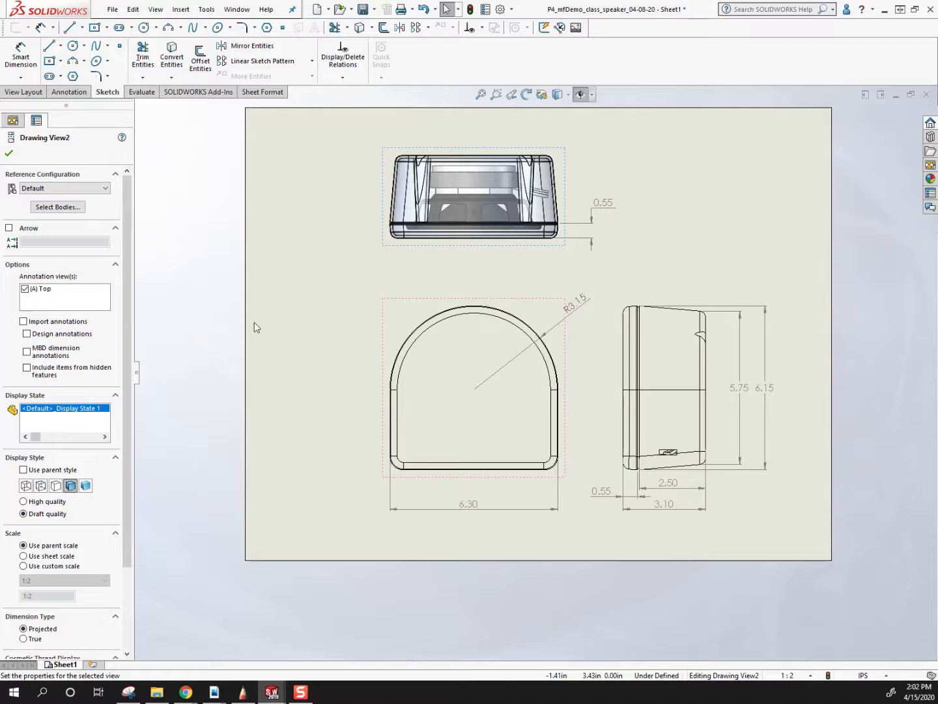
left_click(155, 419)
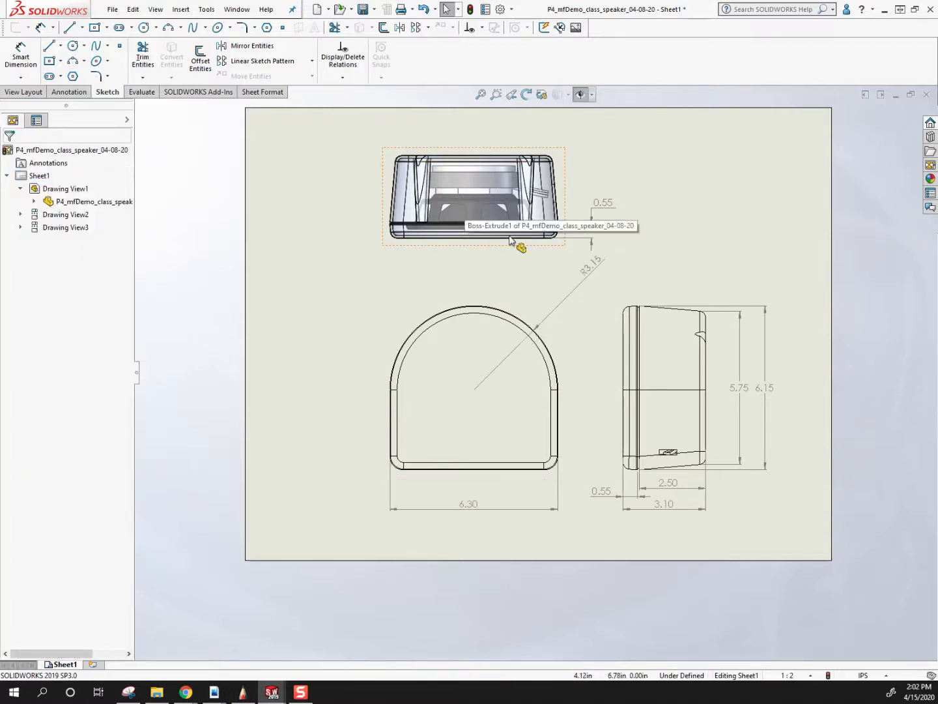
Restore the top view to using its parent view's display style.
left_click(538, 311)
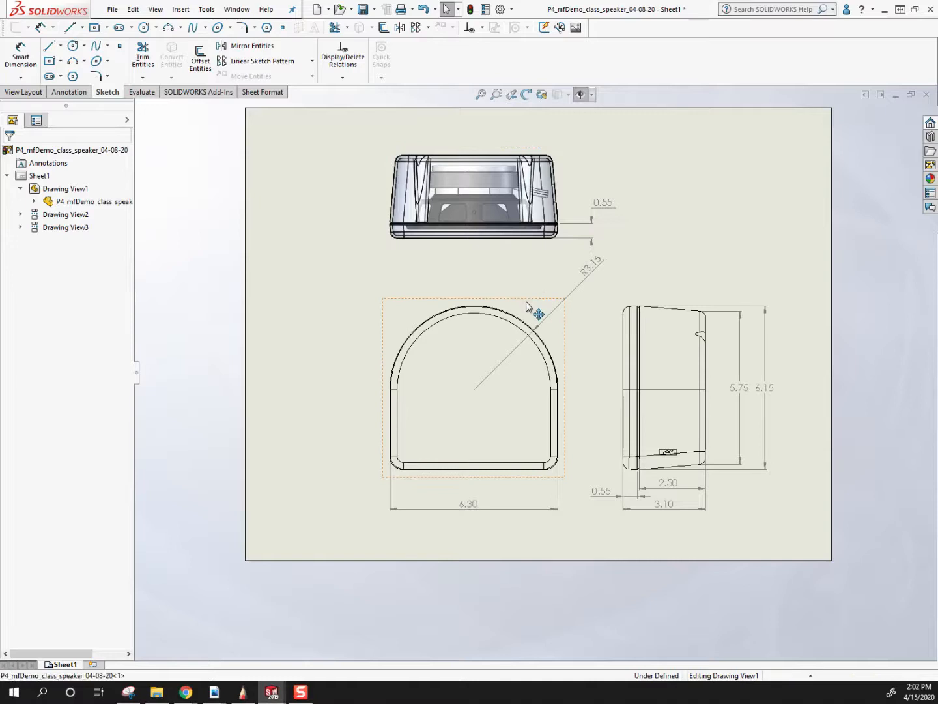
left_click(564, 152)
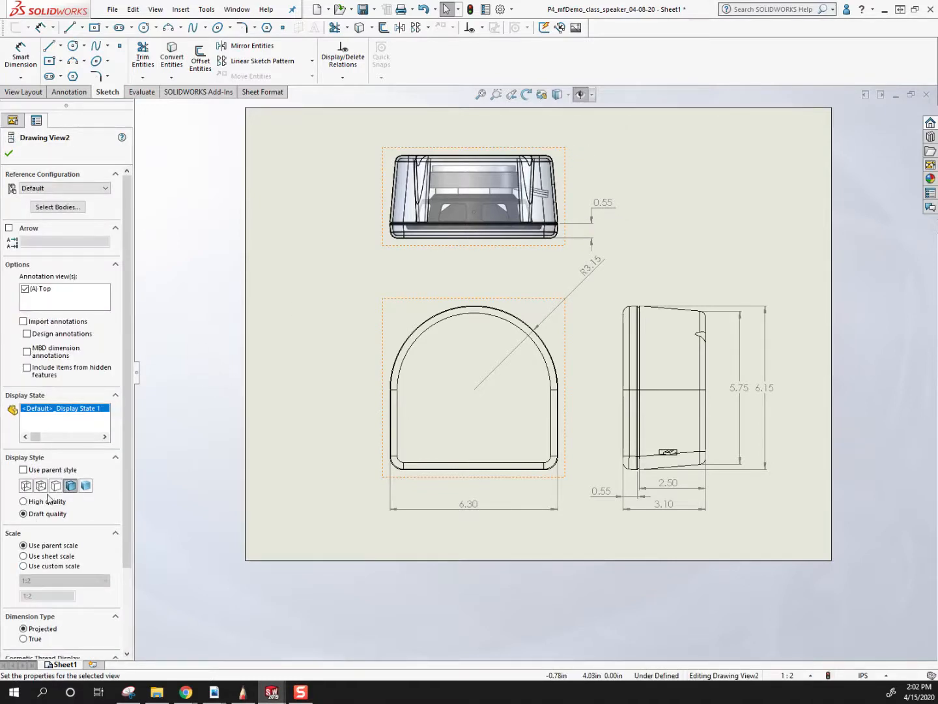
left_click(23, 470)
Switch the front view to Shaded With Edges and return it to Hidden Lines Removed.
left_click(426, 315)
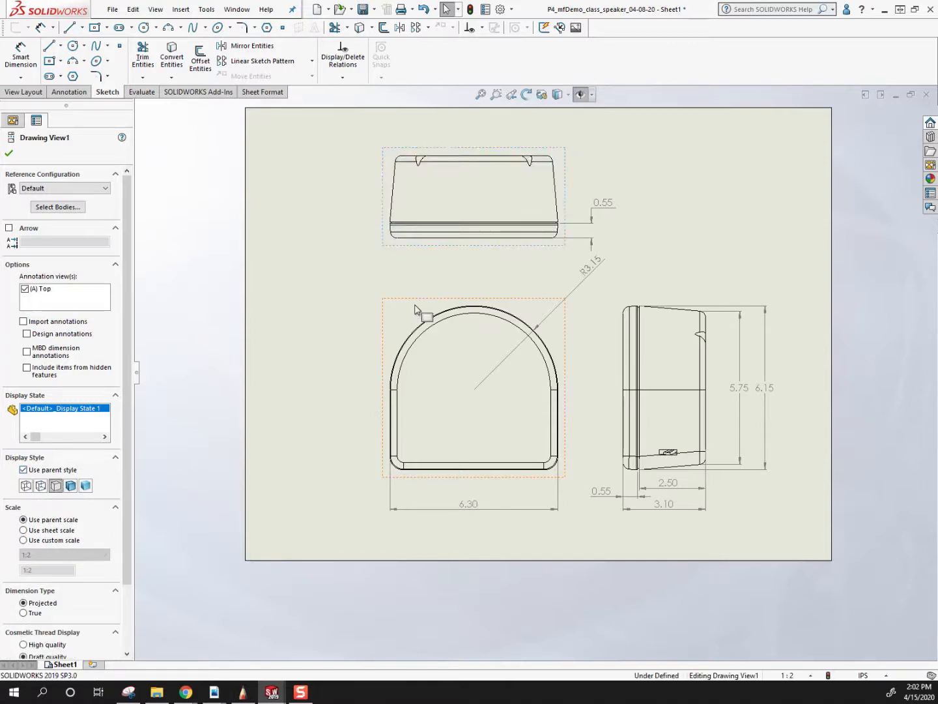
left_click(76, 488)
left_click(273, 361)
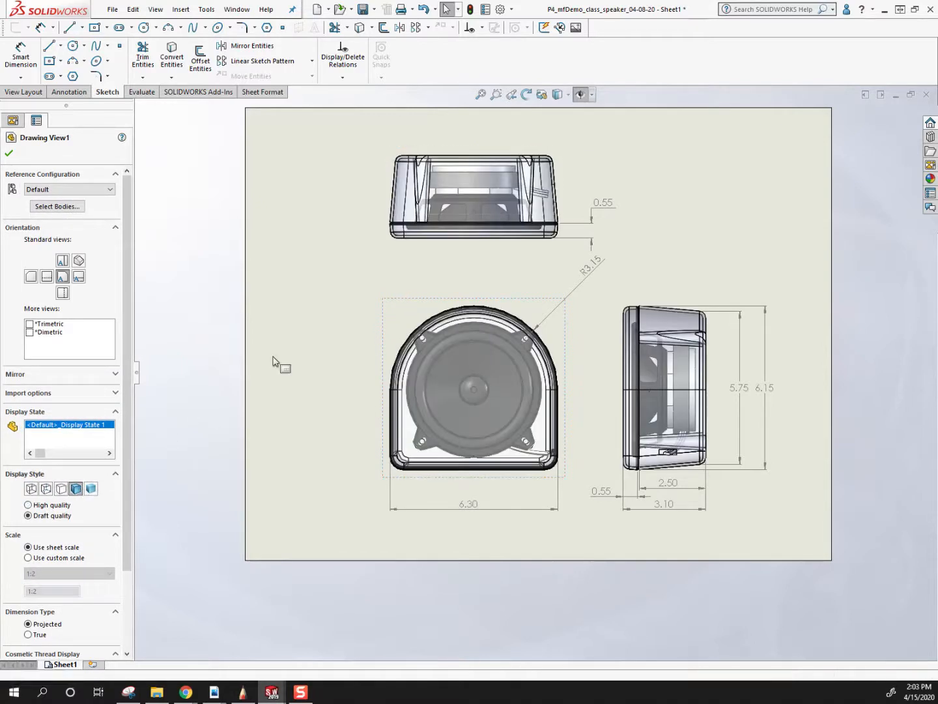
left_click(391, 326)
left_click(62, 489)
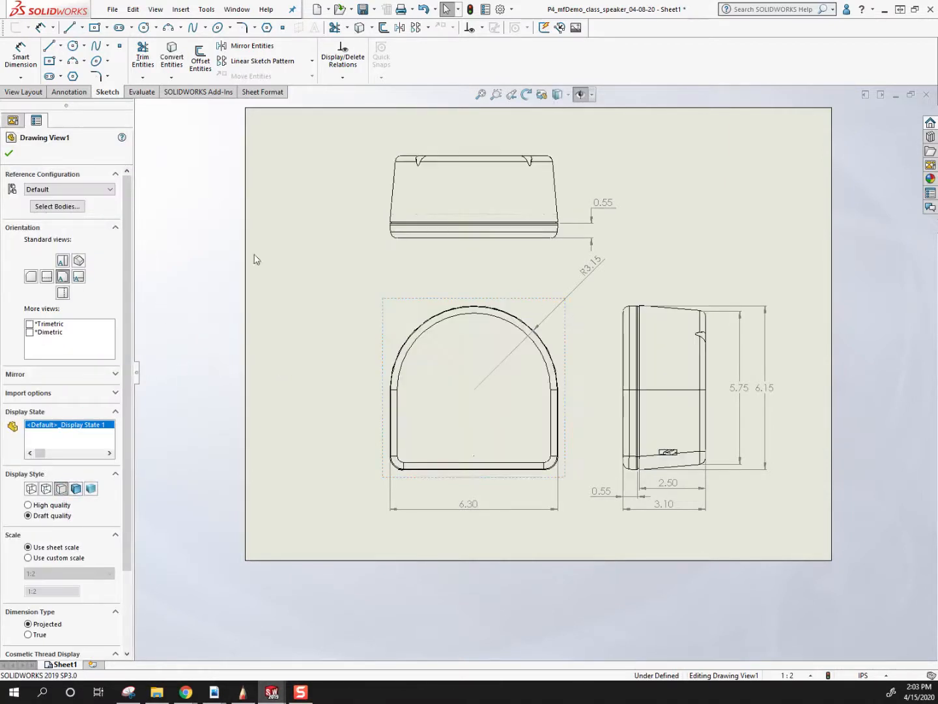
left_click(528, 534)
Try to dimension the front view's overall height directly from its bottom edge to the outer arc.
scroll(549, 409, "down", 3)
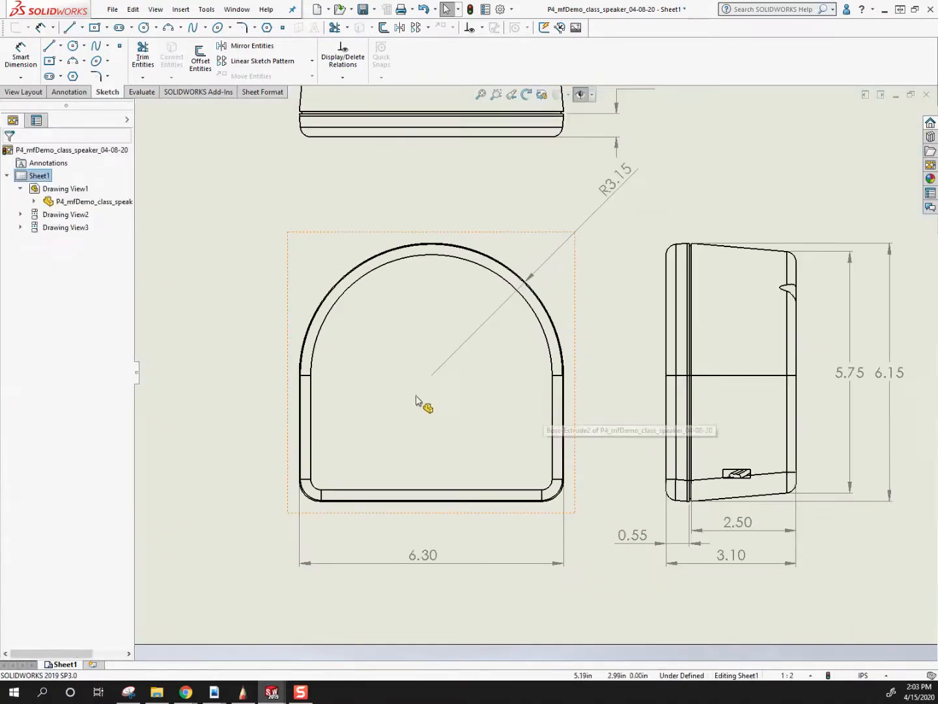
scroll(399, 488, "down", 6)
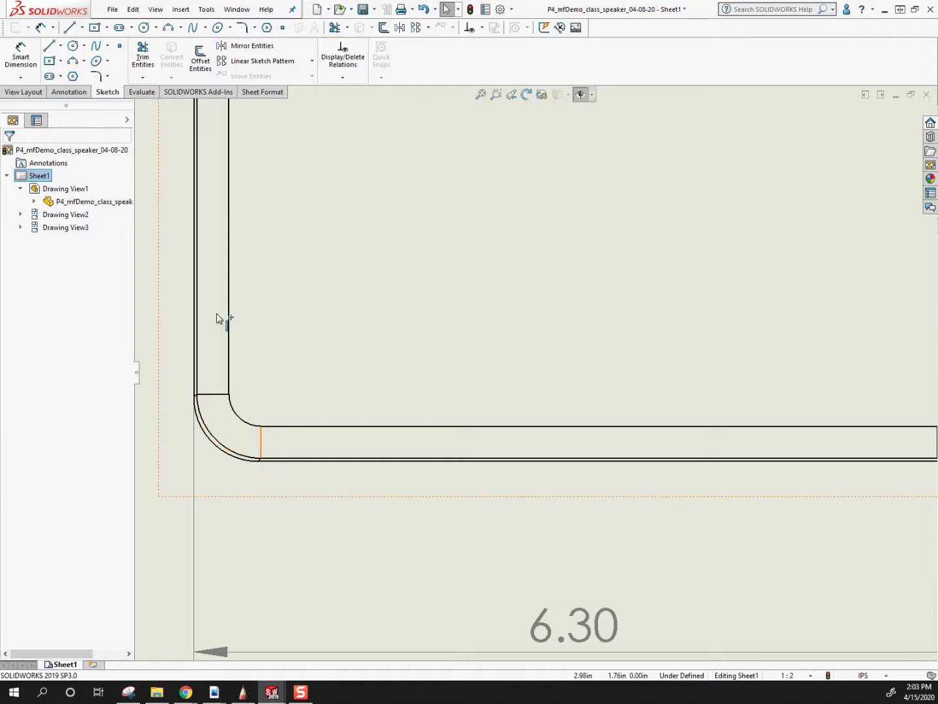
scroll(267, 208, "up", 8)
scroll(578, 237, "down", 5)
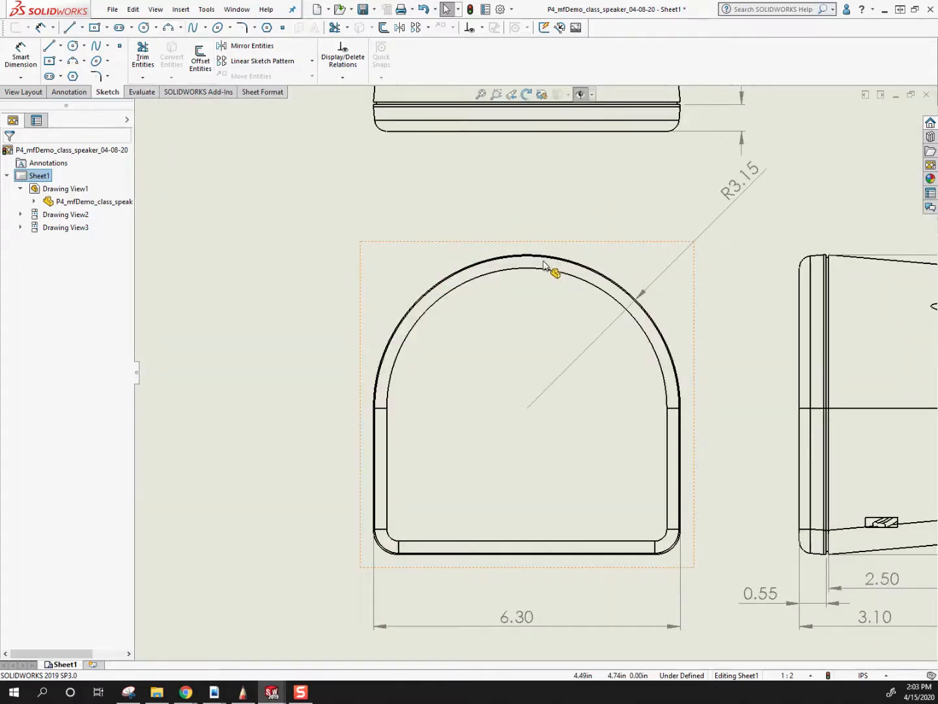
scroll(507, 414, "up", 8)
right_click_drag(496, 580, 484, 556)
scroll(483, 554, "down", 9)
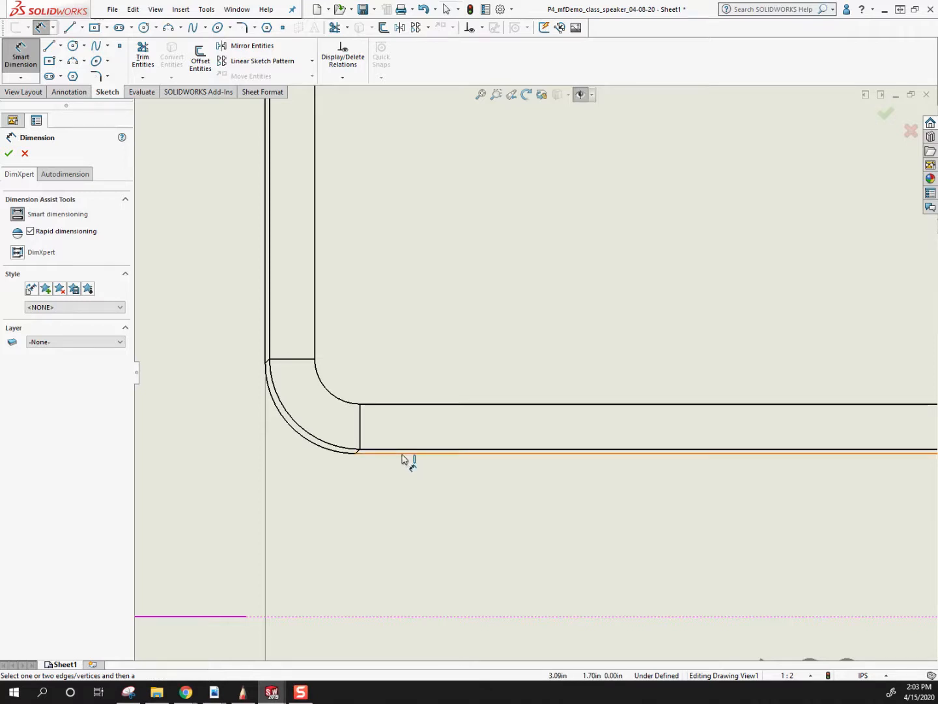
left_click(404, 455)
scroll(554, 208, "up", 6)
scroll(596, 225, "down", 7)
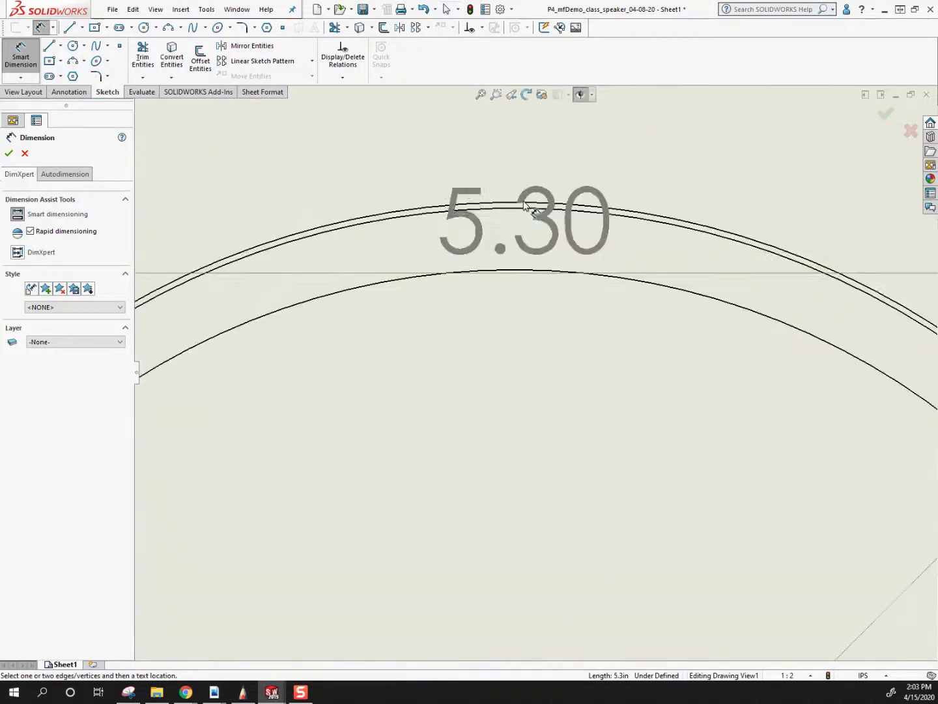
left_click(515, 208)
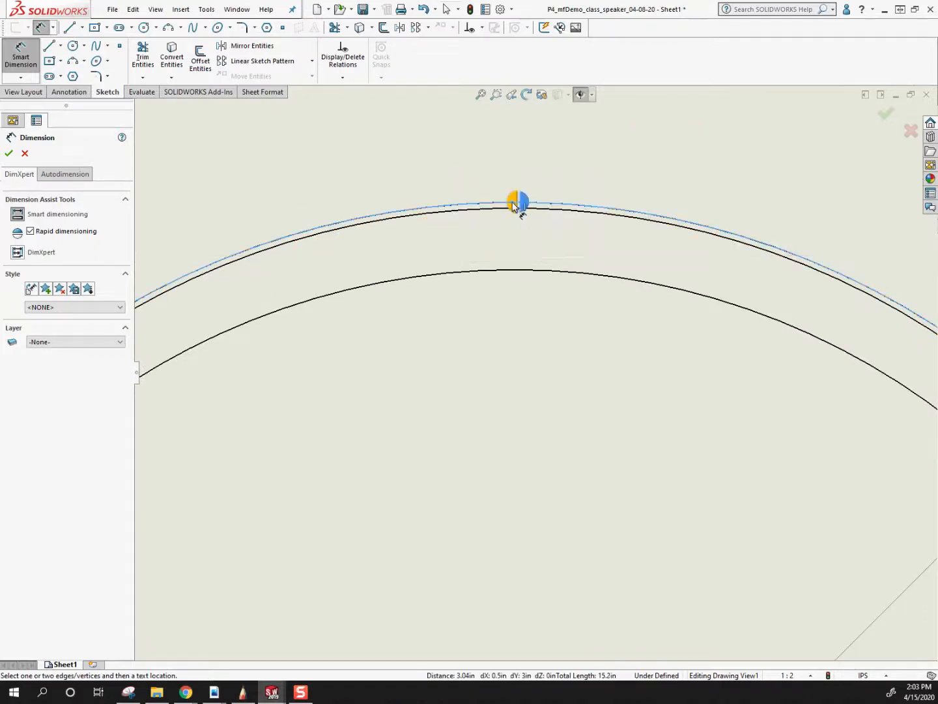
scroll(440, 267, "up", 7)
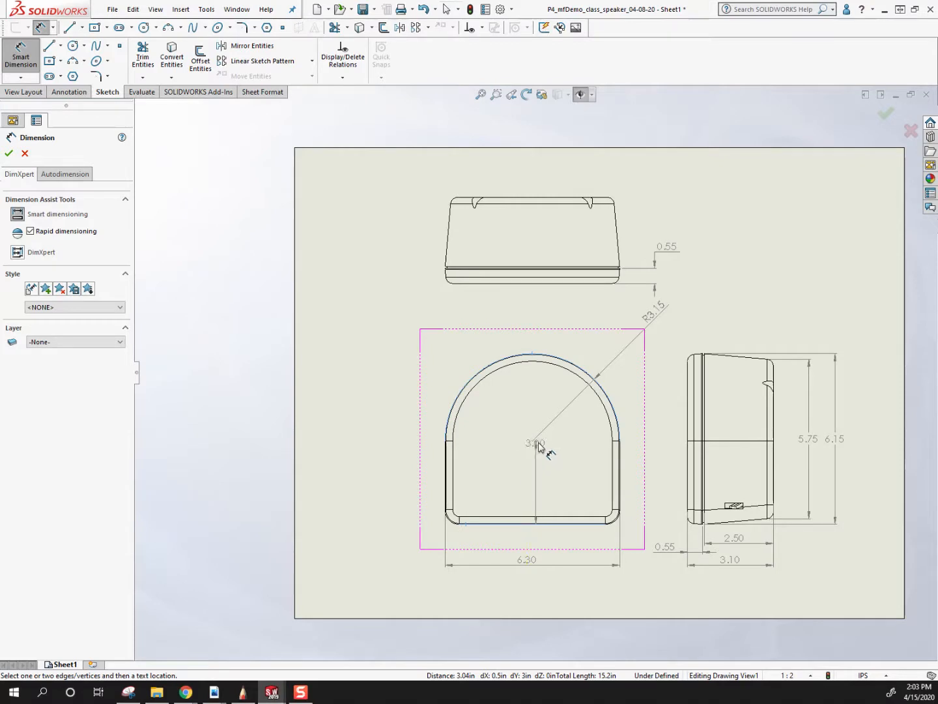
key("Escape")
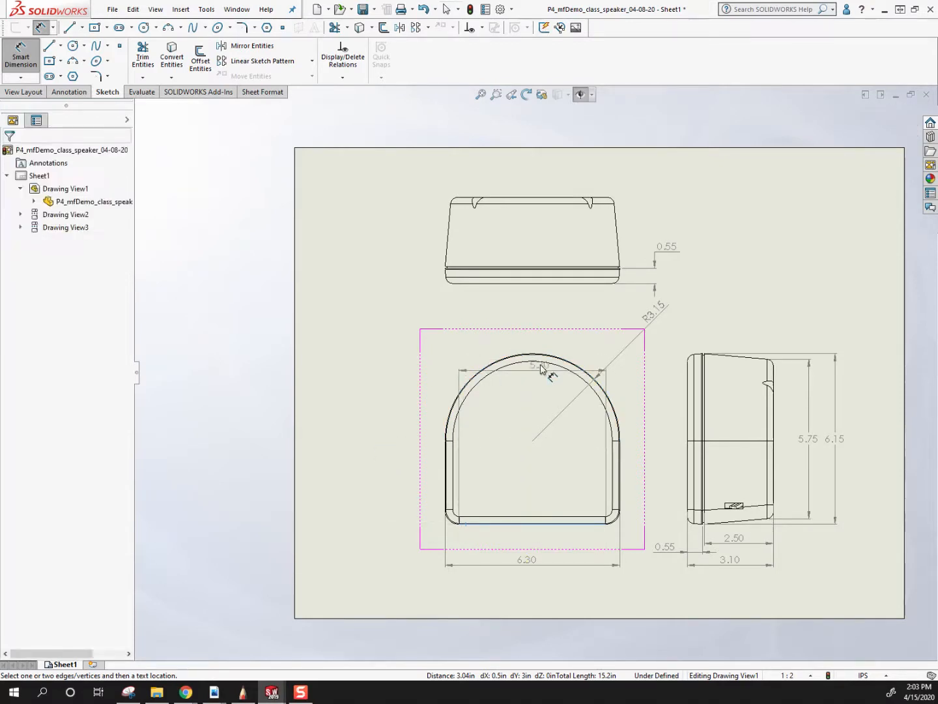
scroll(540, 360, "down", 6)
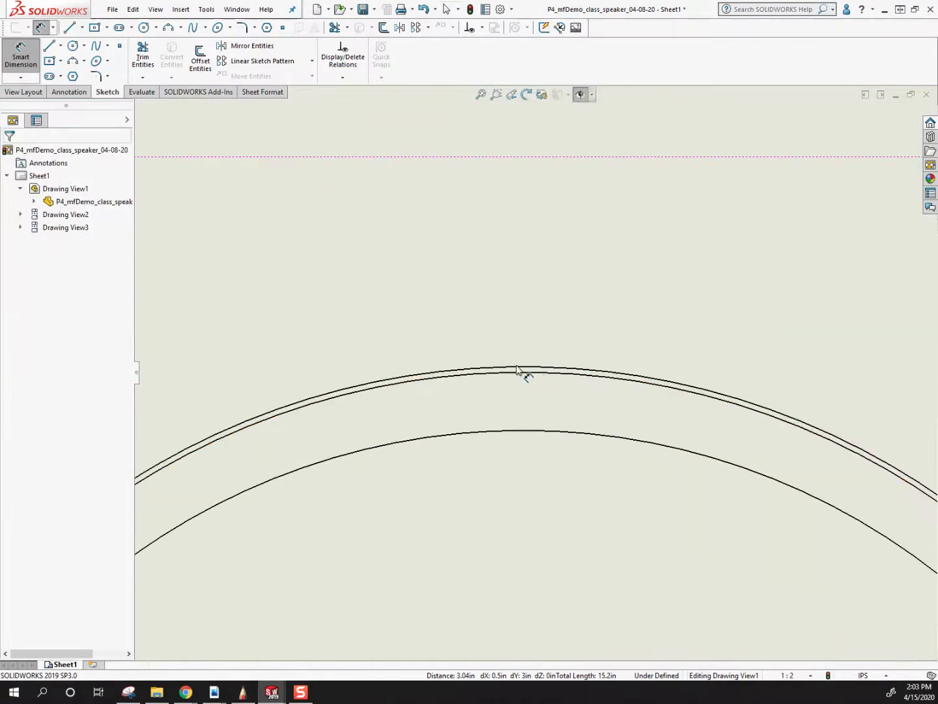
key("Escape")
Place a sketch point at the midpoint of the front view's outermost arc.
scroll(331, 172, "down", 2)
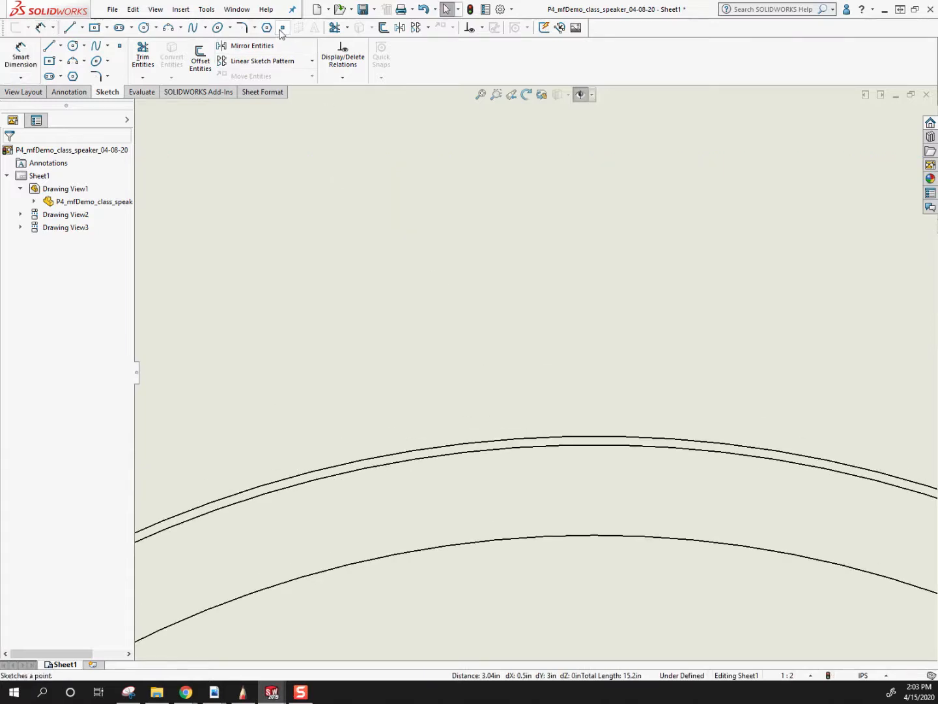
left_click(123, 51)
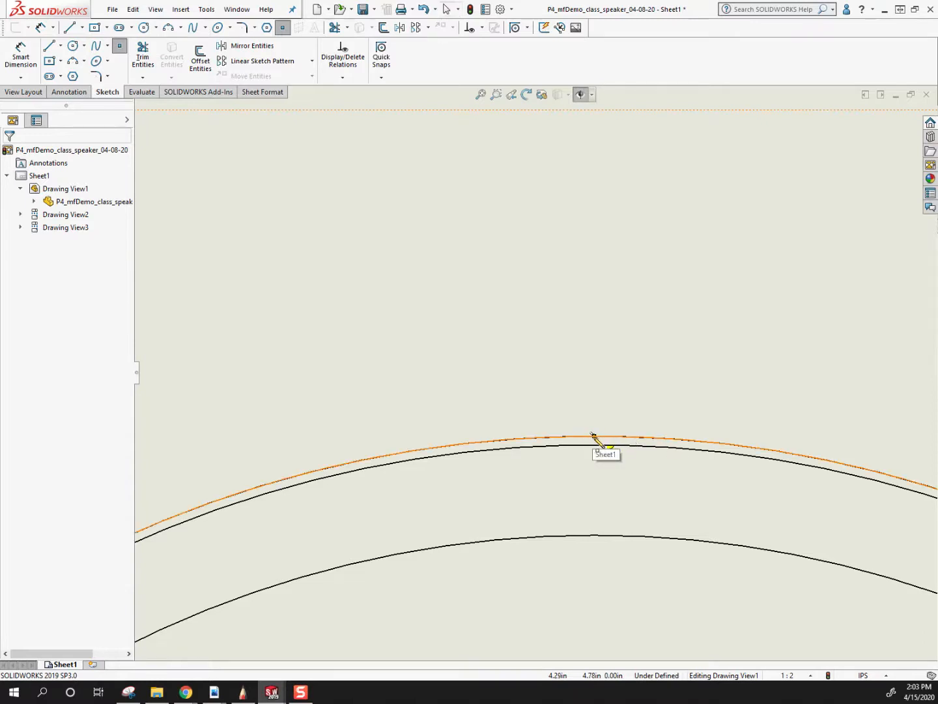
left_click(593, 436)
key("Escape")
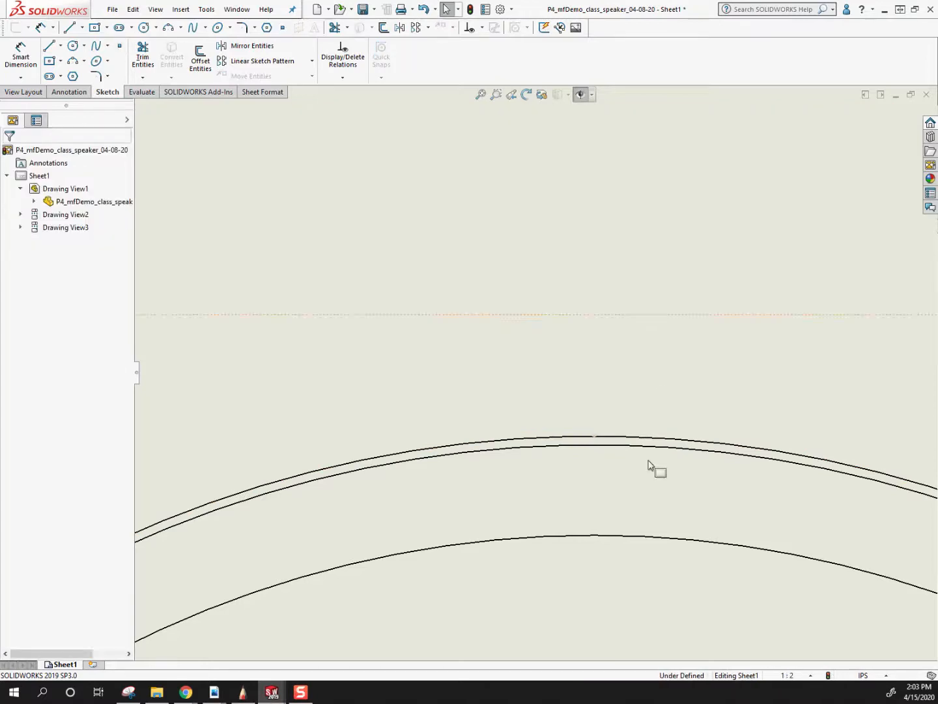
Dimension the front view's overall height from the arc's sketch point to the outer bottom edge, placing it left of the view.
scroll(639, 448, "up", 2)
scroll(566, 403, "down", 2)
scroll(555, 395, "down", 2)
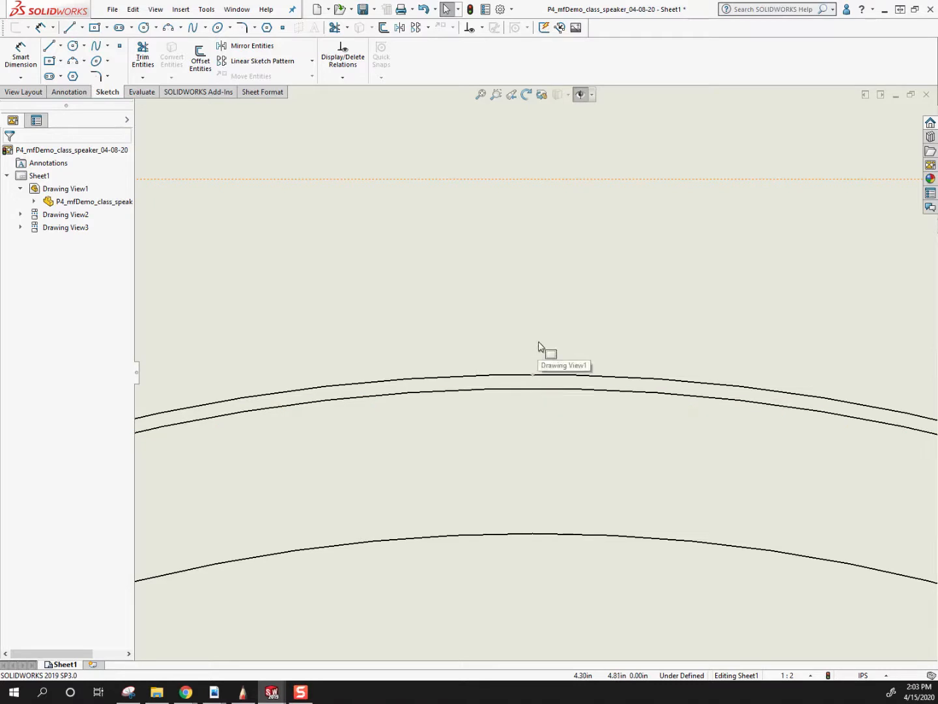
key("d")
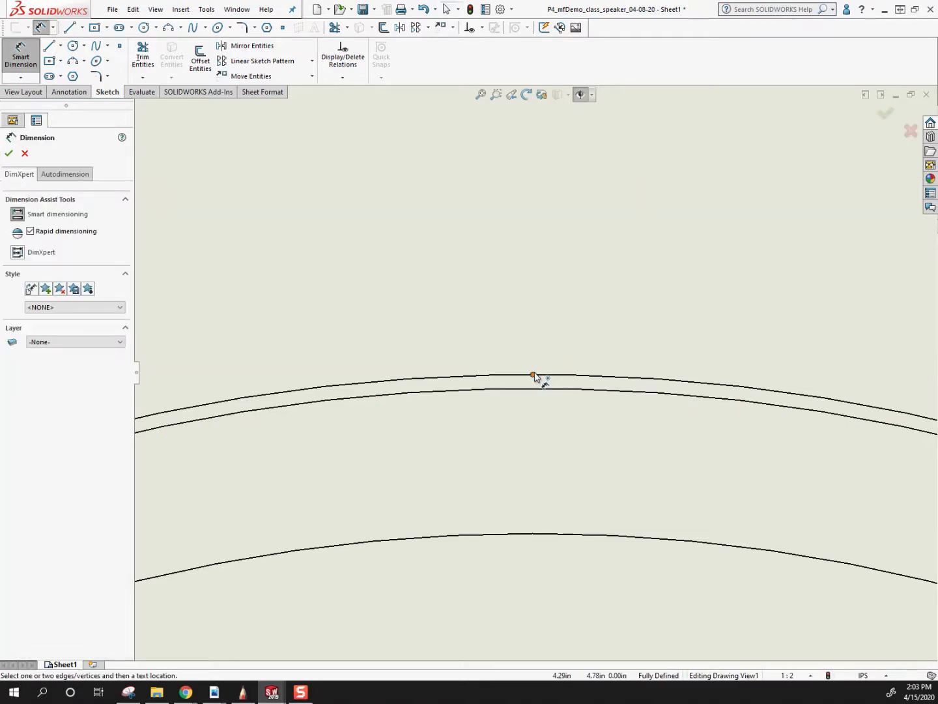
left_click(533, 376)
scroll(578, 525, "up", 5)
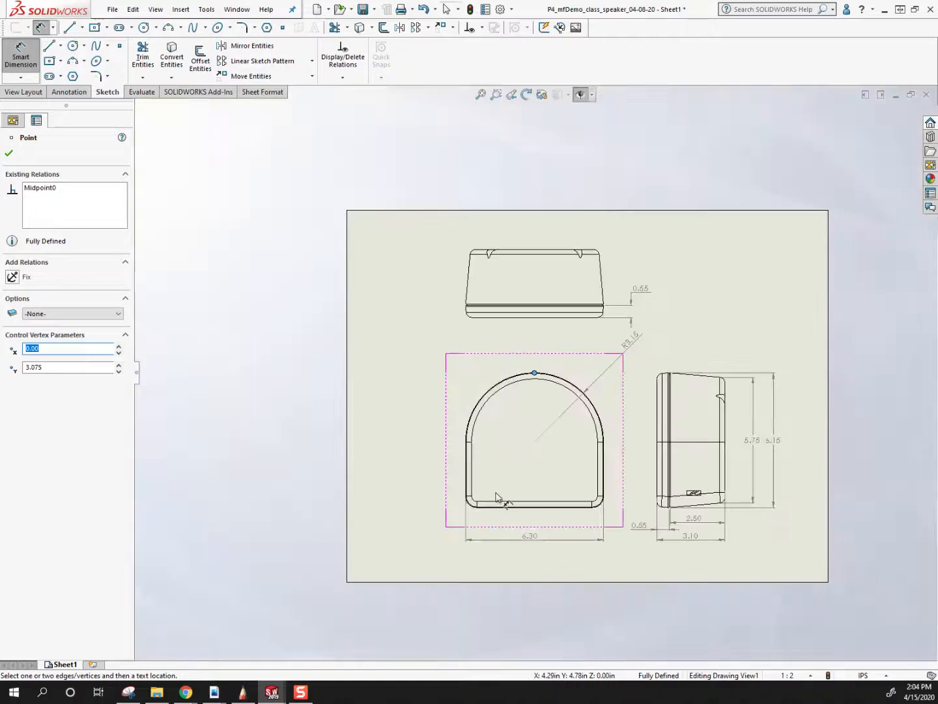
scroll(497, 496, "down", 5)
left_click(499, 423)
scroll(495, 255, "up", 5)
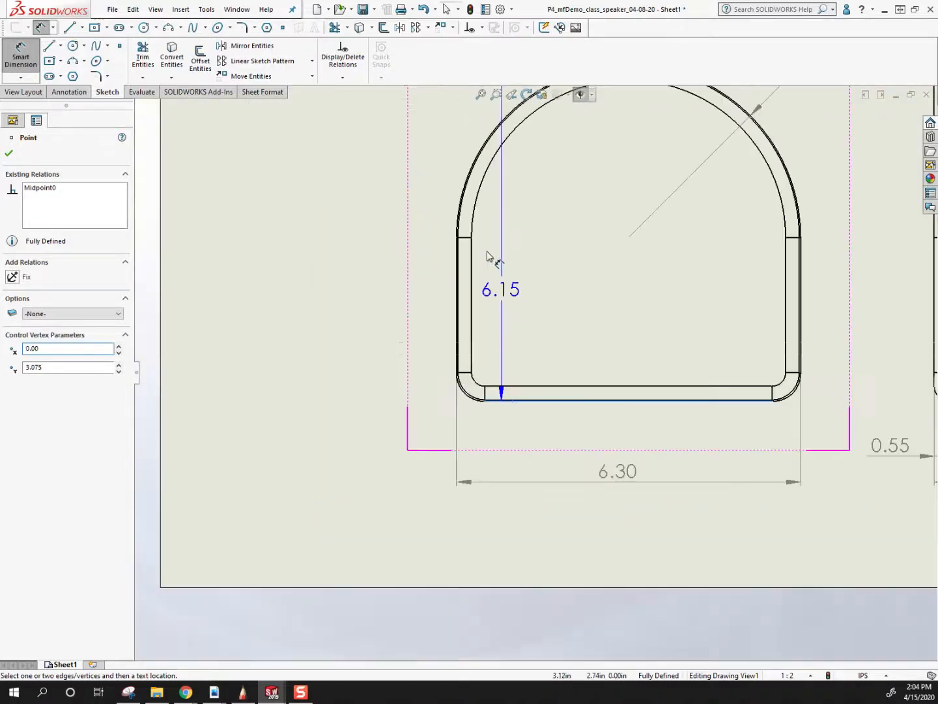
scroll(386, 225, "up", 2)
left_click(463, 303)
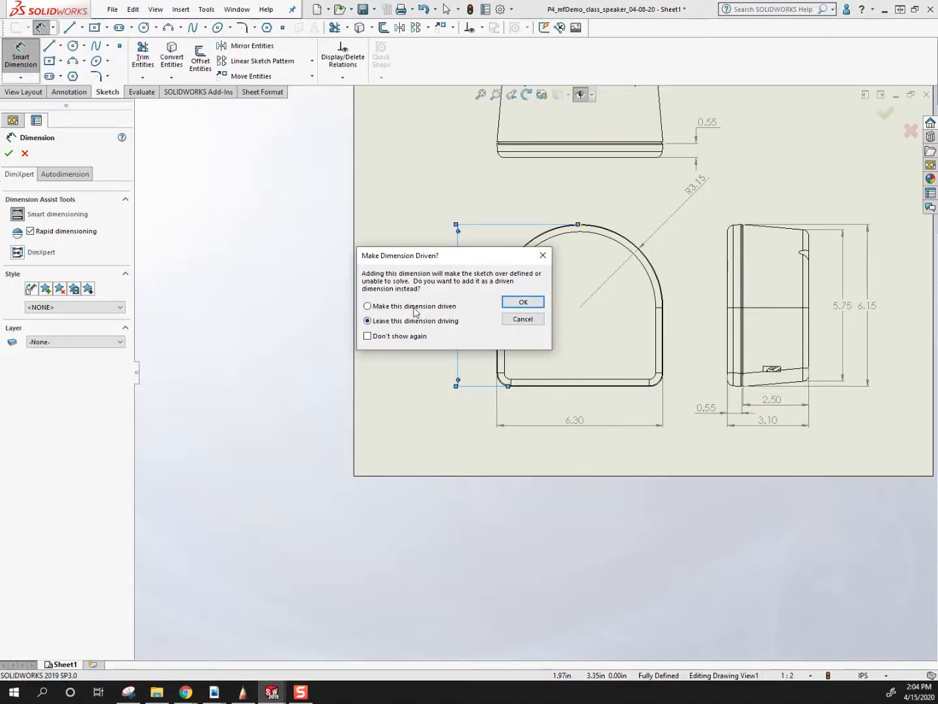
Make the front view's new overall height dimension driven.
left_click_drag(412, 254, 271, 253)
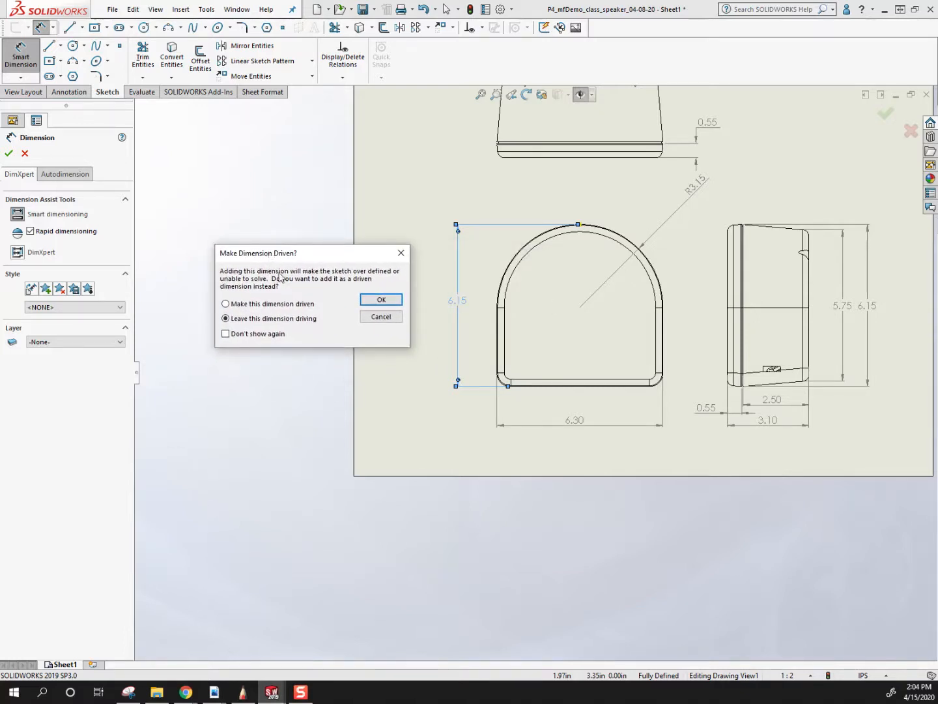
left_click(226, 305)
left_click(382, 299)
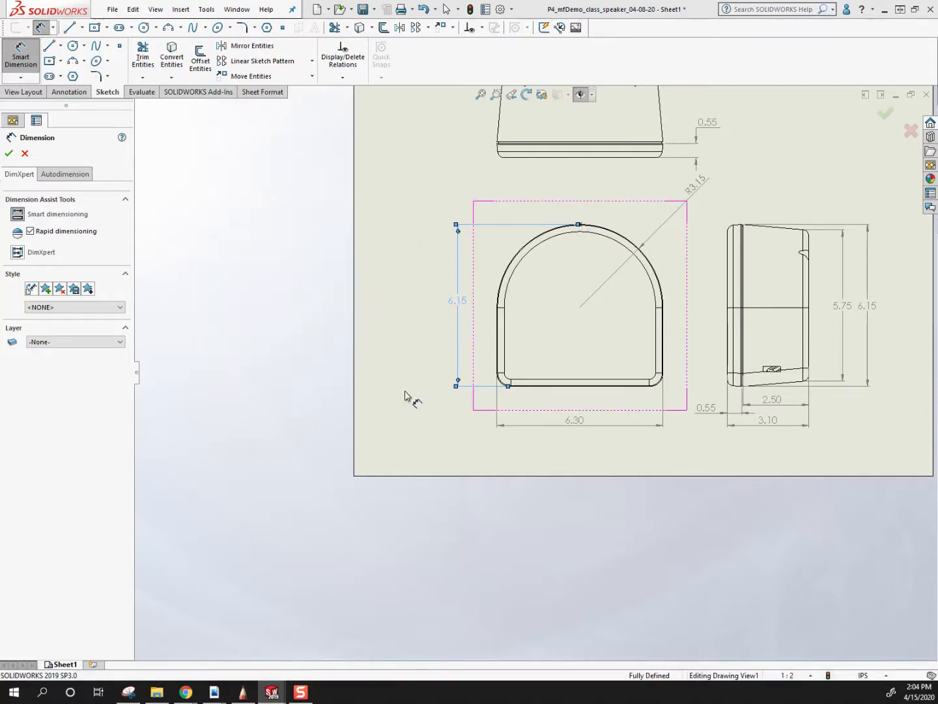
left_click(413, 469)
key("f")
scroll(682, 316, "down", 2)
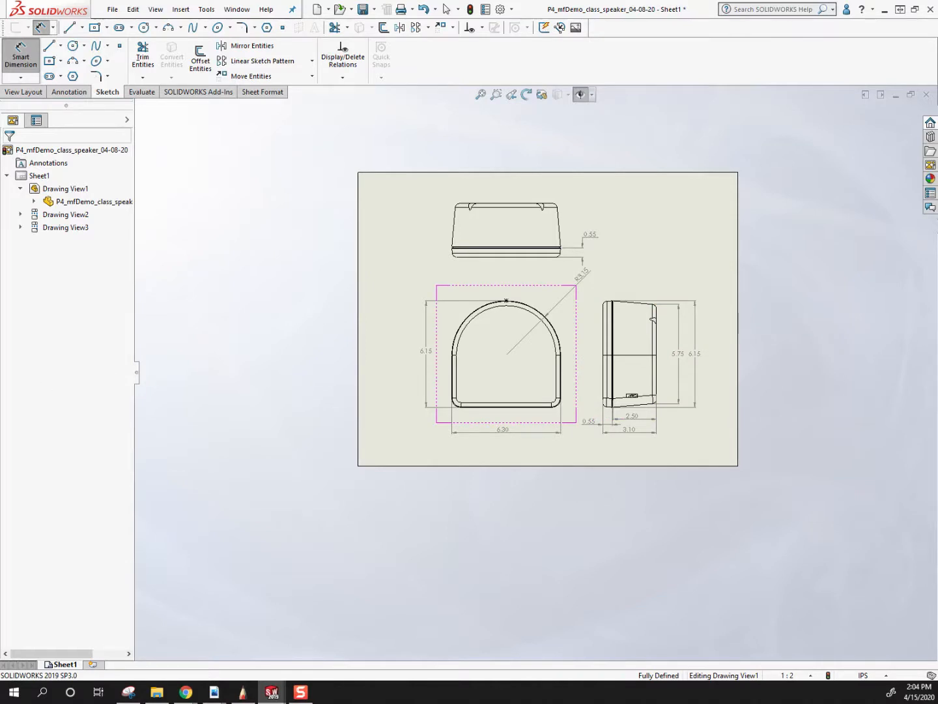
scroll(633, 256, "down", 1)
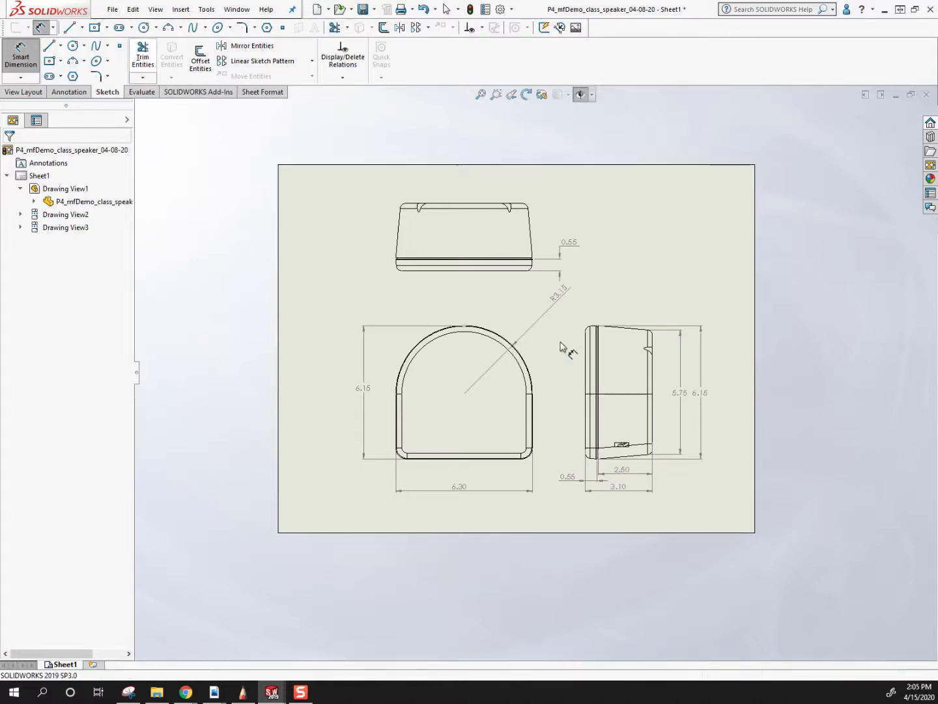
Save all modified documents, naming the drawing P4_mfDemo_class_speaker_drawing in the Demo for April 15 folder.
left_click(113, 9)
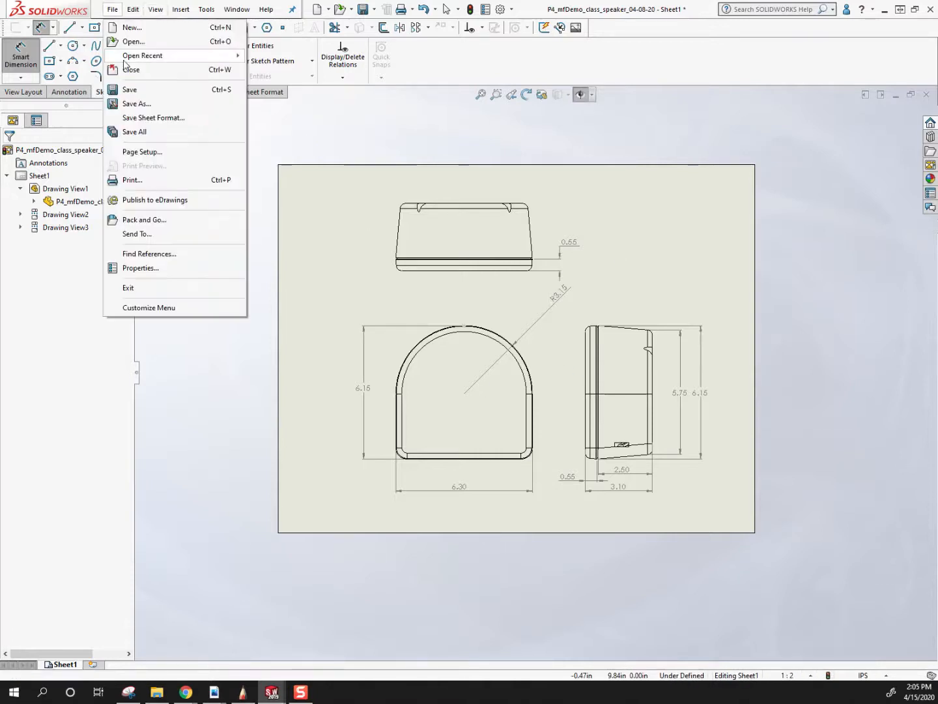
left_click(134, 91)
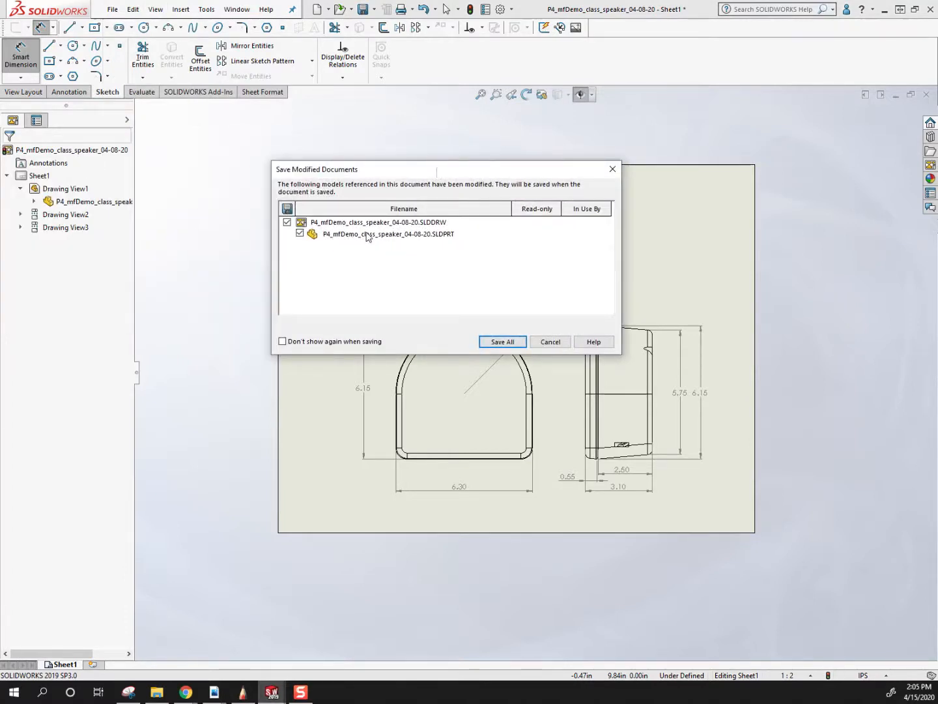
left_click(507, 341)
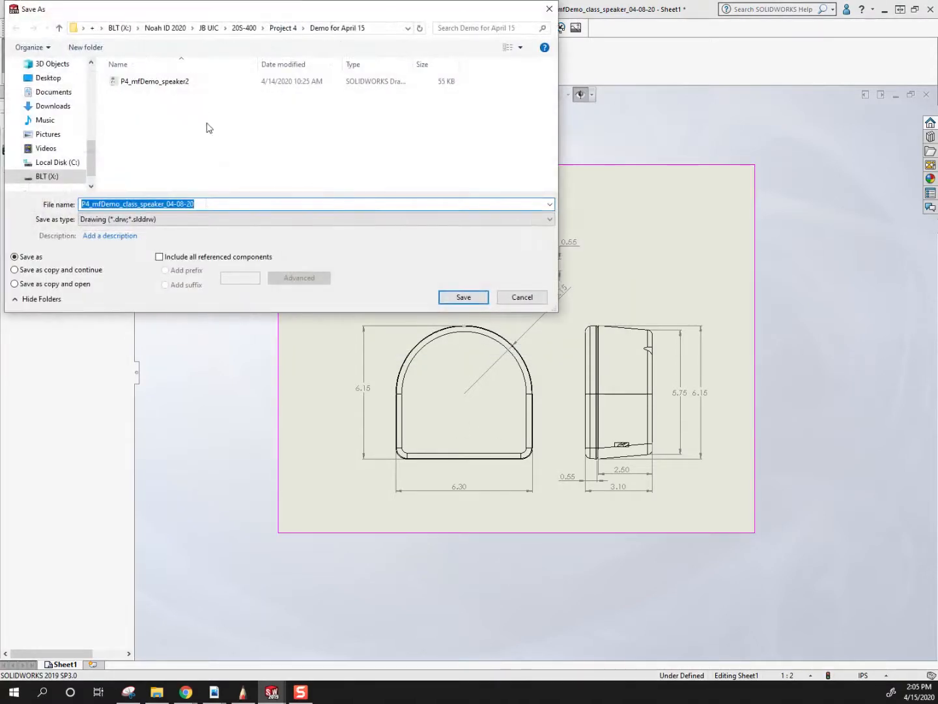
left_click(207, 202)
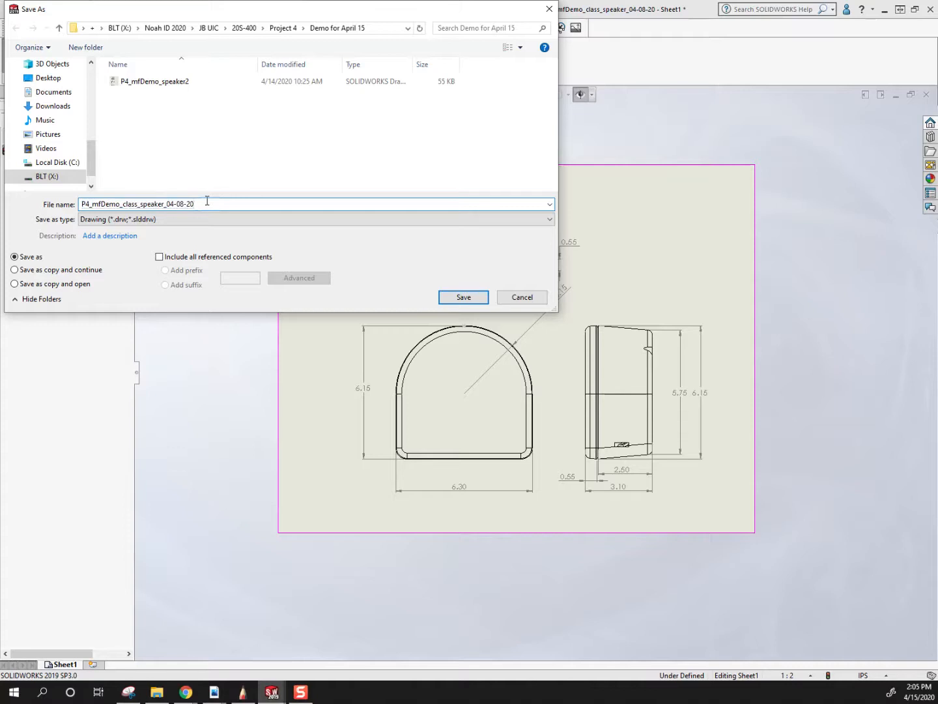
left_click_drag(208, 201, 170, 206)
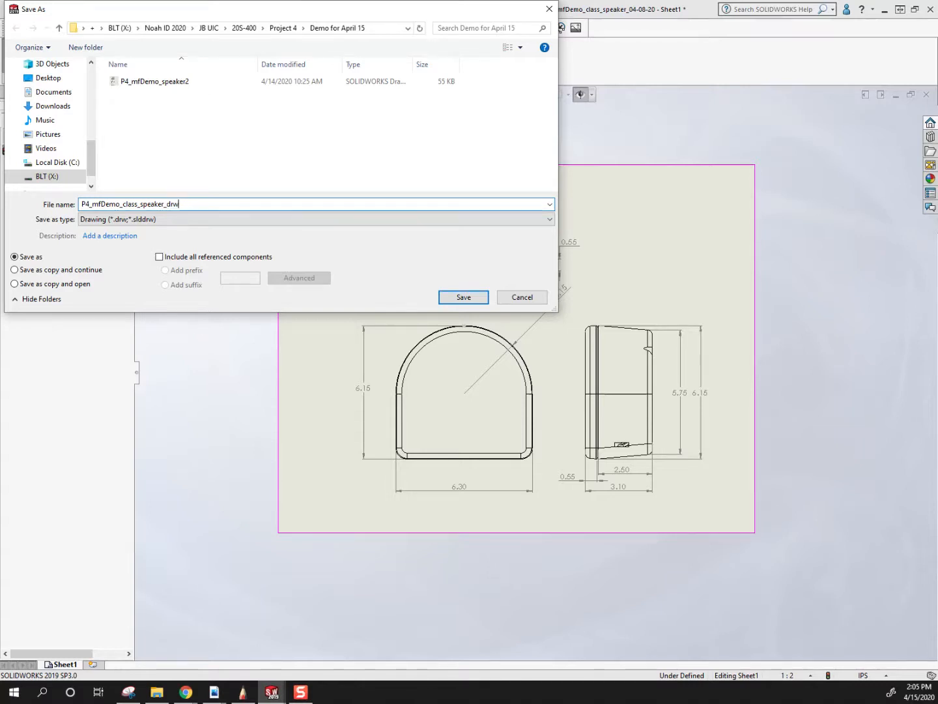
type("drawing")
left_click(461, 297)
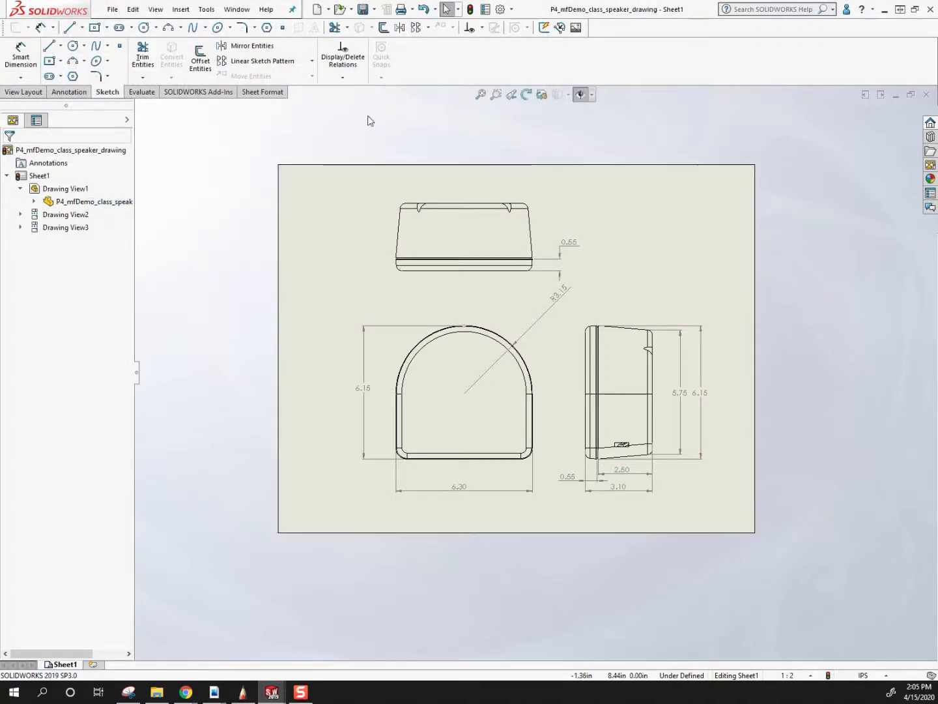
Prepare to save a copy of the P4_mfDemo_class_speaker_drawing in Adobe Portable Document Format (*.pdf).
left_click(111, 10)
left_click(137, 103)
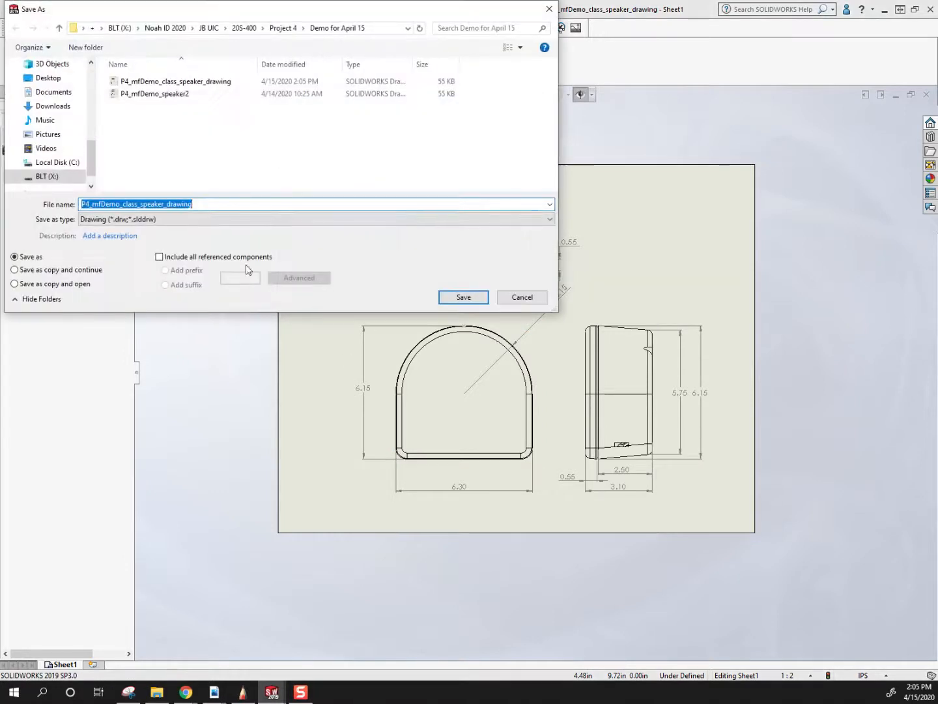
left_click(154, 222)
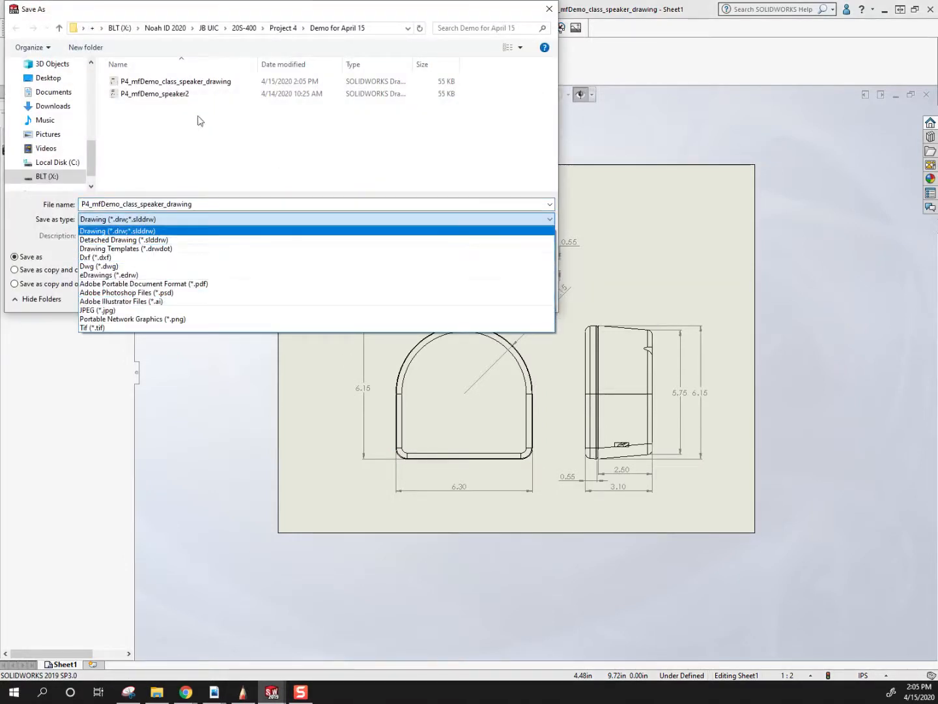
left_click(227, 8)
left_click_drag(220, 6, 411, 138)
left_click(338, 351)
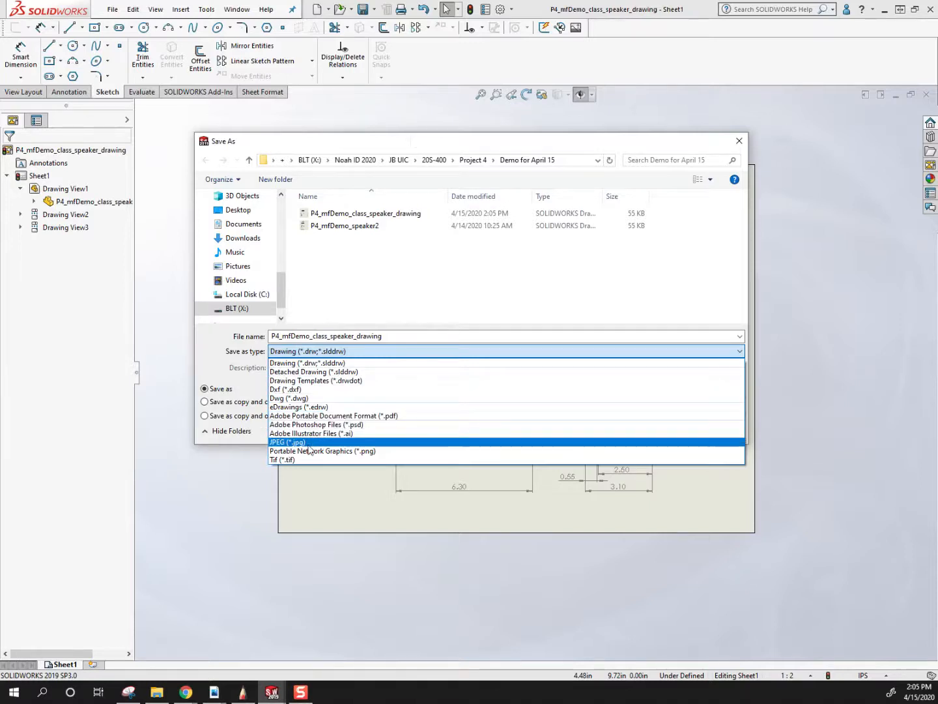
left_click(333, 416)
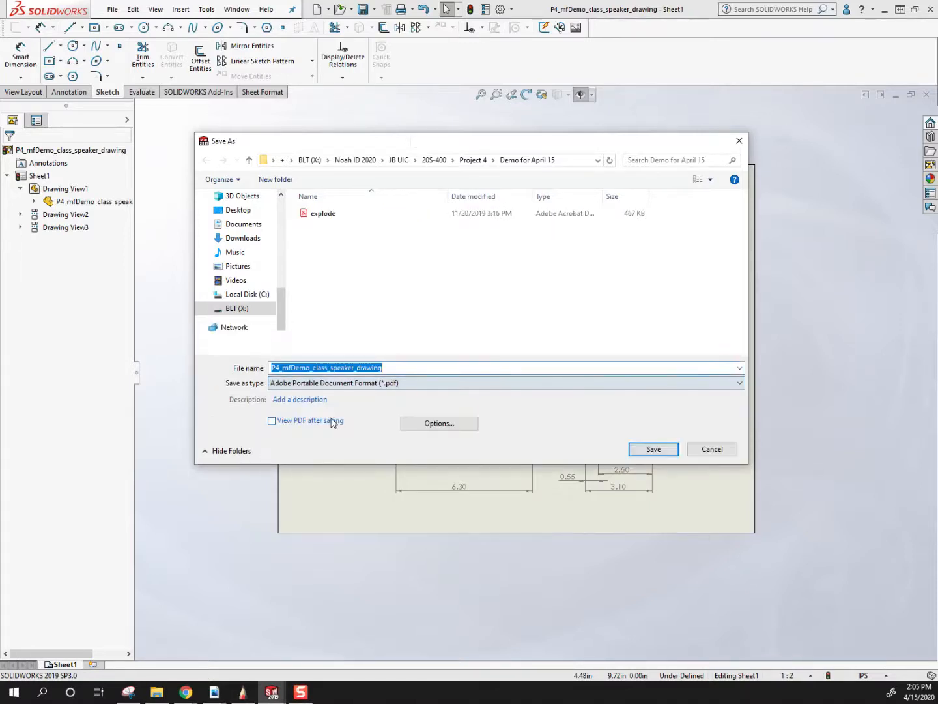
Review and accept the PDF export options, then save the PDF in the Demo for April 15 folder.
left_click(440, 426)
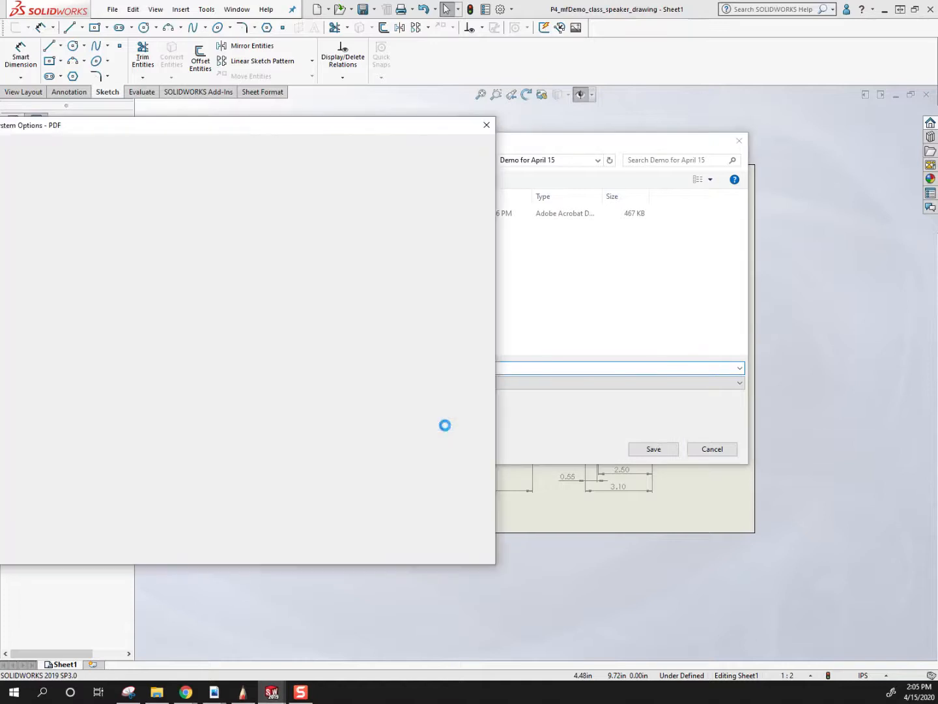
left_click_drag(205, 131, 530, 163)
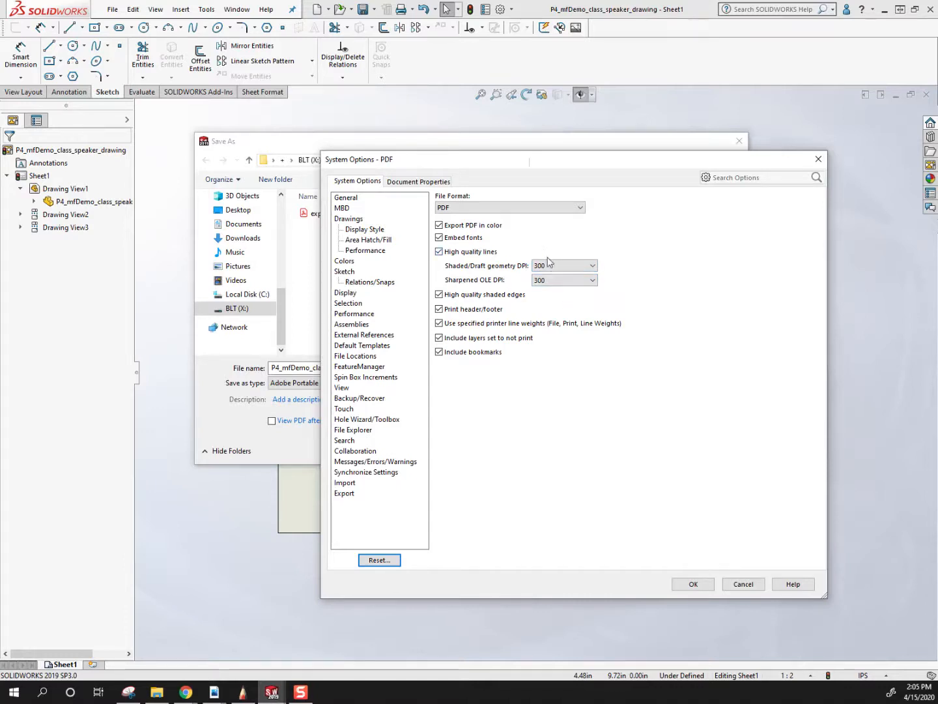
left_click(694, 583)
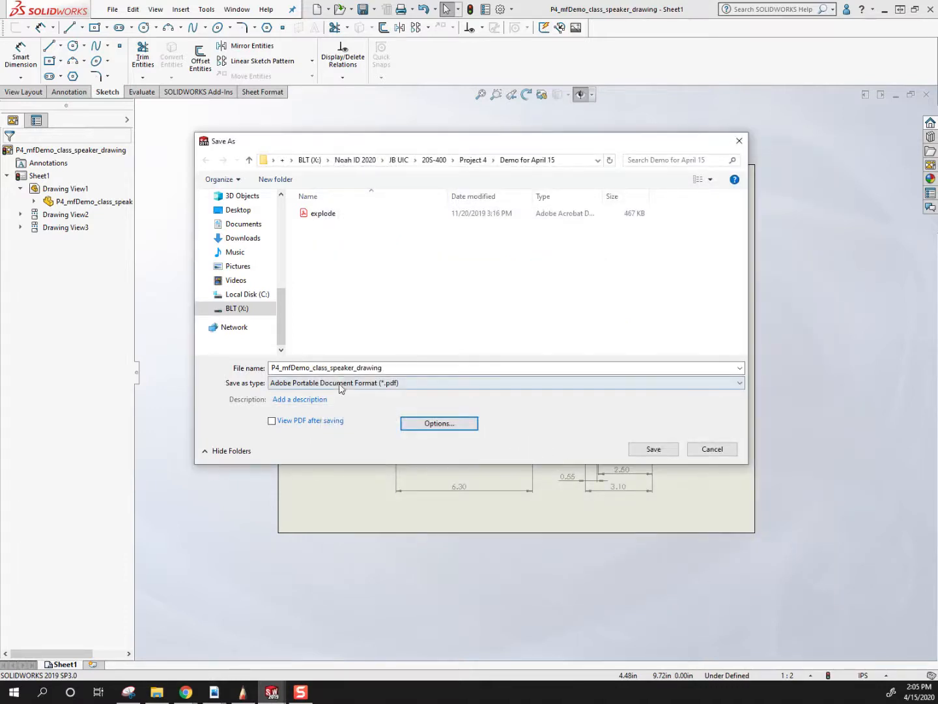
left_click(655, 449)
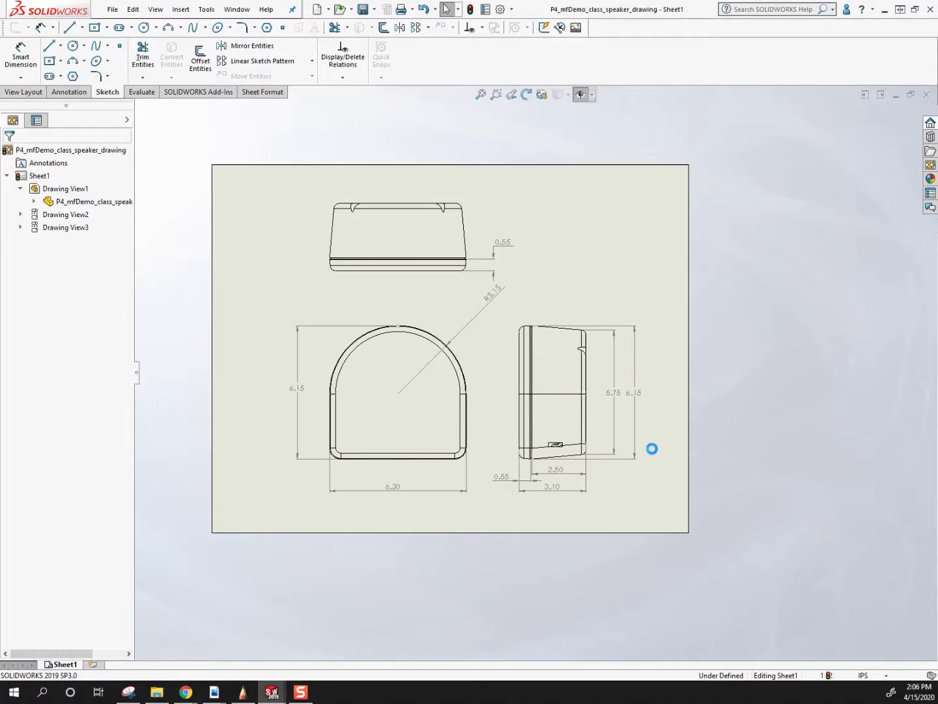
Switch to File Explorer and preview the P4_mfDemo_class_speaker_drawing PDF in the Demo for April 15 folder.
left_click(158, 695)
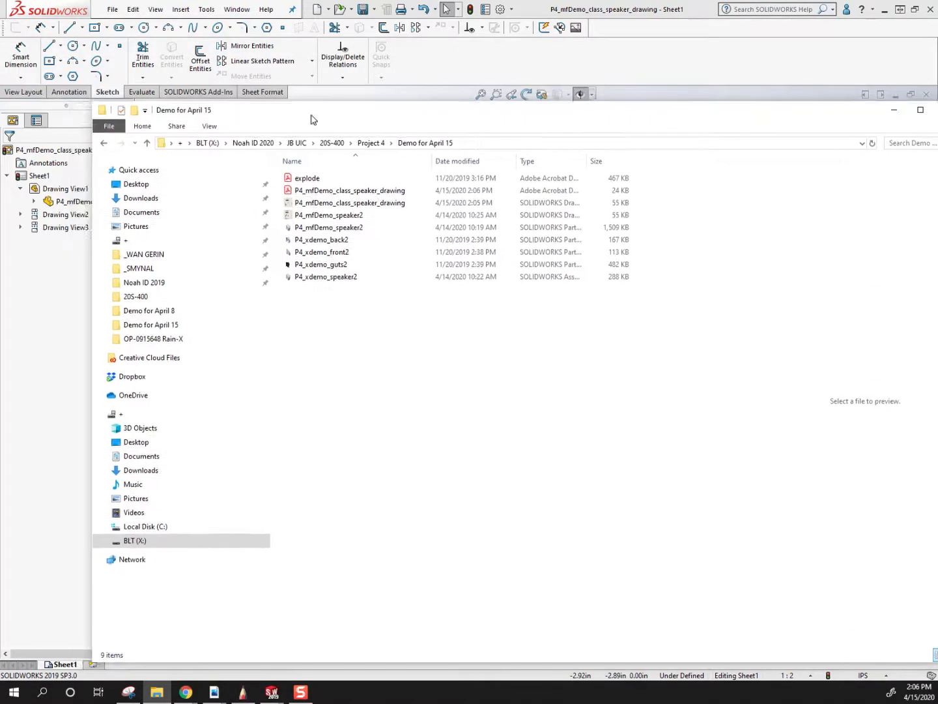
left_click(352, 191)
left_click_drag(489, 120, 408, 108)
left_click_drag(688, 222, 349, 273)
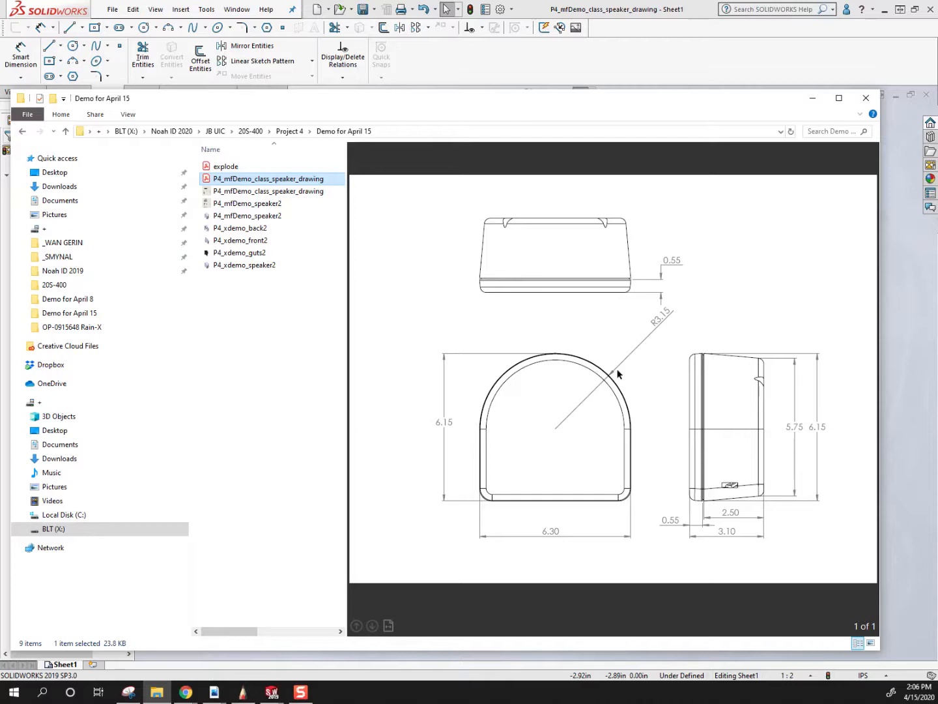
left_click(810, 95)
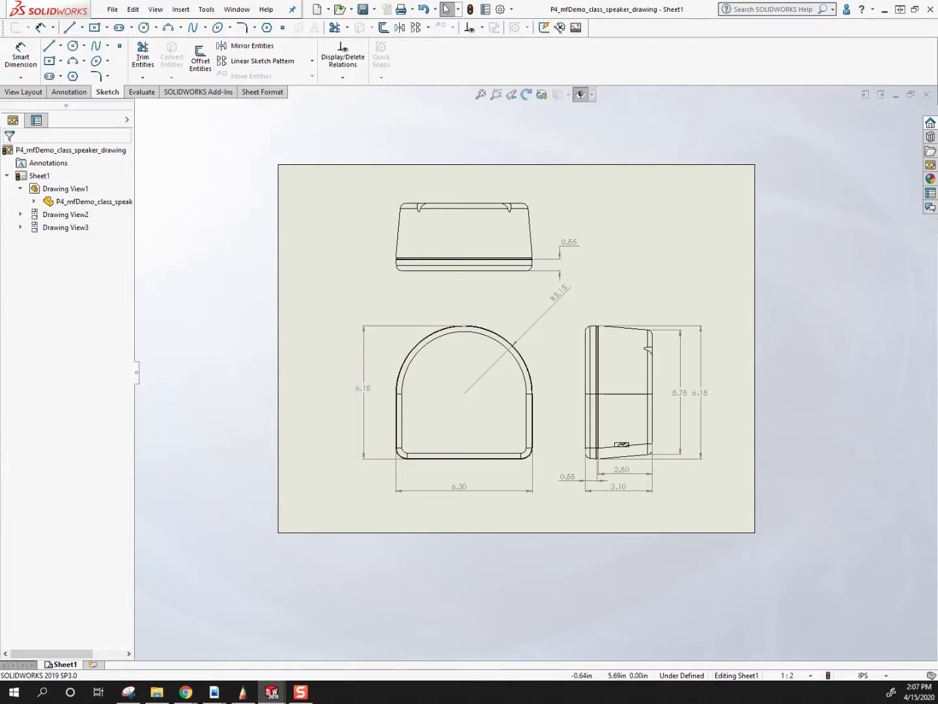
key("alt+Tab")
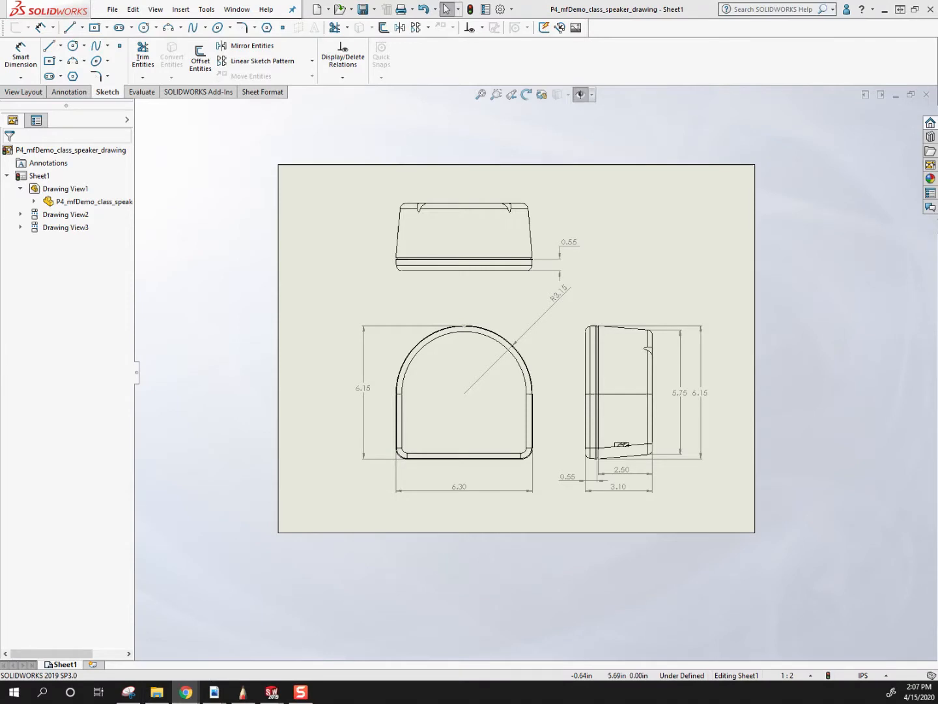